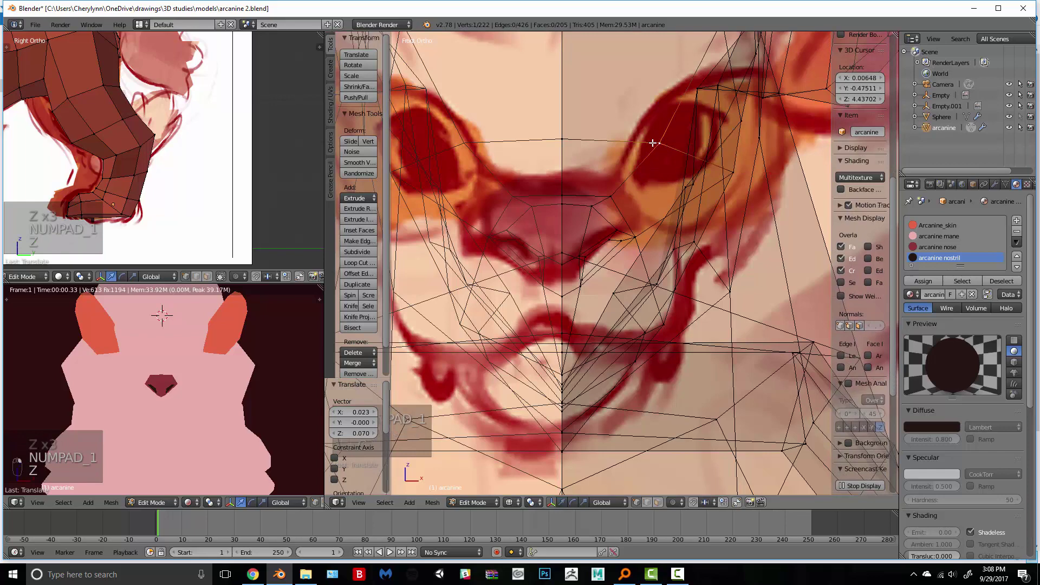
Step: Slide the vertex beside the nose bridge inward along its edge and nudge it into place against the reference
{"action": "key", "text": "g"}
{"action": "key", "text": "g"}
{"action": "left_click", "coordinate": [596, 142]}
{"action": "key", "text": "z"}
{"action": "middle_click_drag", "start_coordinate": [597, 219], "coordinate": [585, 319], "text": "shift"}
{"action": "key", "text": "g"}
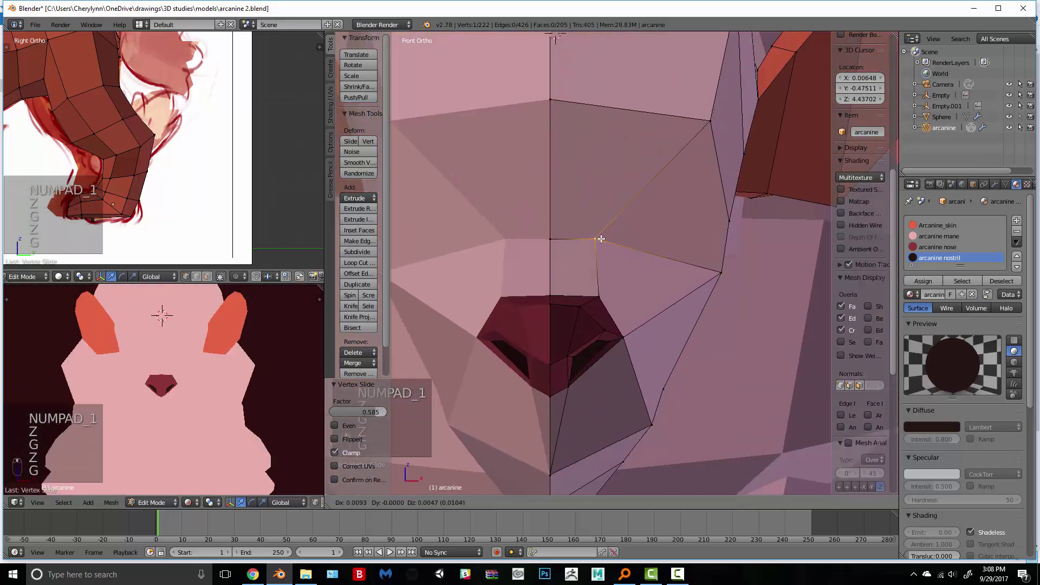
{"action": "left_click", "coordinate": [602, 239]}
Step: Slide the vertex on the side of the face inward beneath the eye and refine the nose-bridge vertex
{"action": "right_click", "coordinate": [713, 272]}
{"action": "key", "text": "g"}
{"action": "key", "text": "g"}
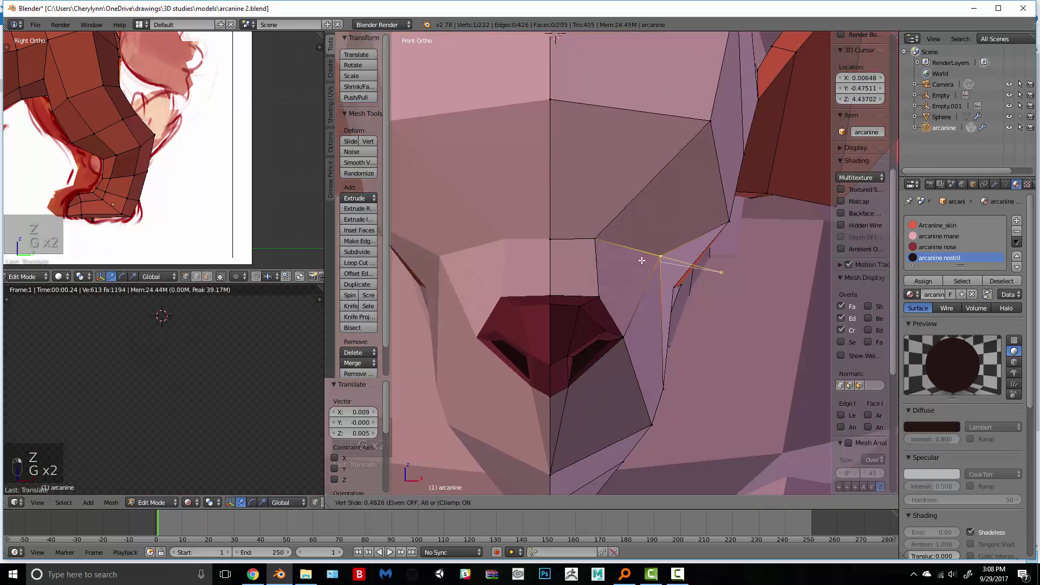
{"action": "left_click", "coordinate": [645, 259]}
{"action": "key", "text": "z"}
{"action": "key", "text": "g"}
{"action": "key", "text": "g"}
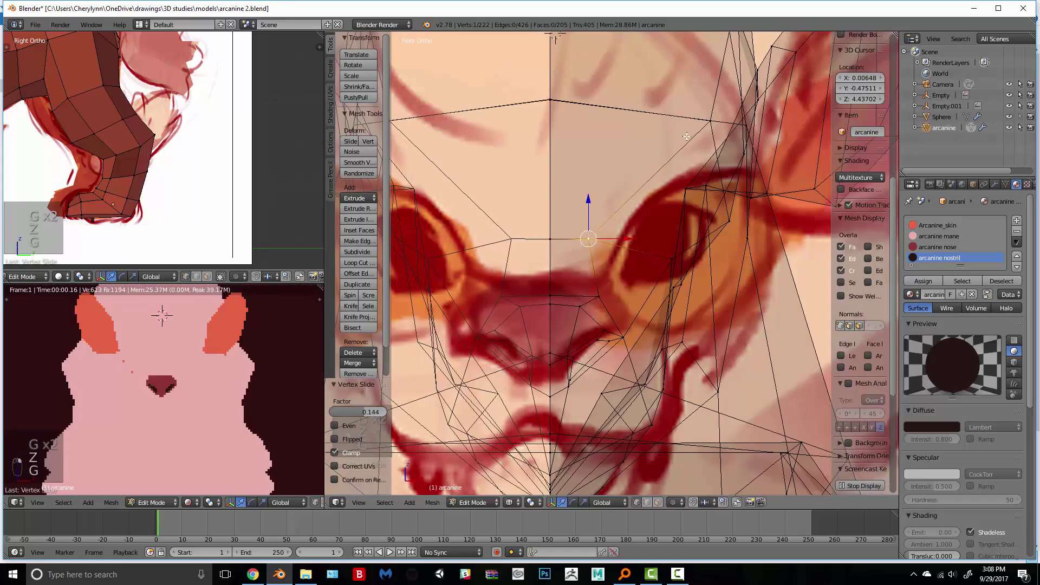
Step: Move the brow vertex down and inward, and lower the centre forehead vertex to form the brow line
{"action": "right_click", "coordinate": [687, 137]}
{"action": "key", "text": "g"}
{"action": "left_click", "coordinate": [655, 179]}
{"action": "middle_click_drag", "start_coordinate": [581, 101], "coordinate": [580, 178], "text": "shift"}
{"action": "key", "text": "g"}
{"action": "left_click", "coordinate": [553, 180]}
{"action": "right_click", "coordinate": [552, 182]}
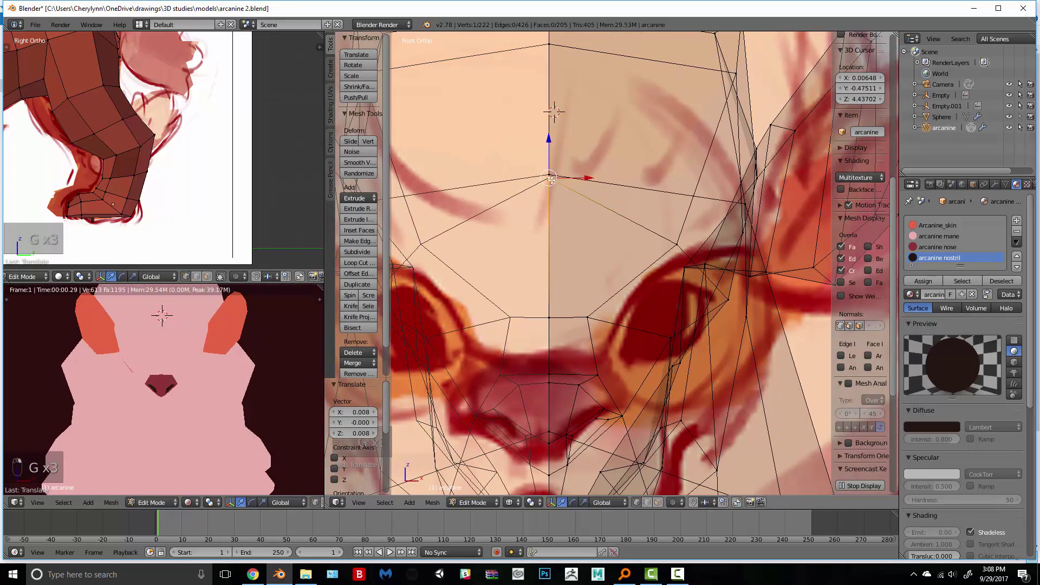
{"action": "key", "text": "g"}
{"action": "left_click", "coordinate": [549, 212]}
Step: Move the vertices around the outer eye inward and up toward the reference eye's upper edge and inner corner
{"action": "key", "text": "z"}
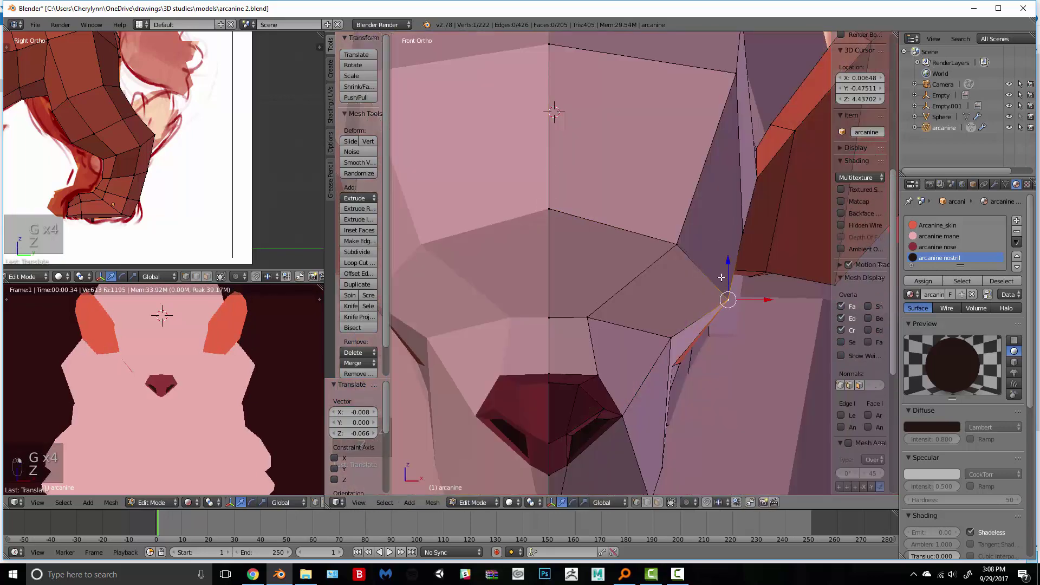
{"action": "key", "text": "g"}
{"action": "left_click", "coordinate": [715, 274]}
{"action": "key", "text": "z"}
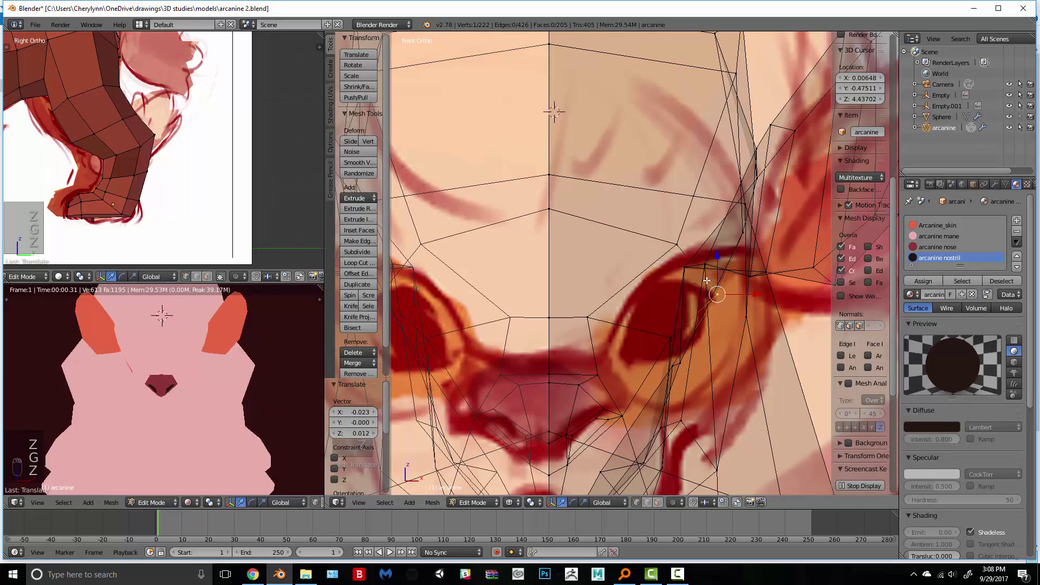
{"action": "key", "text": "g"}
{"action": "key", "text": "g"}
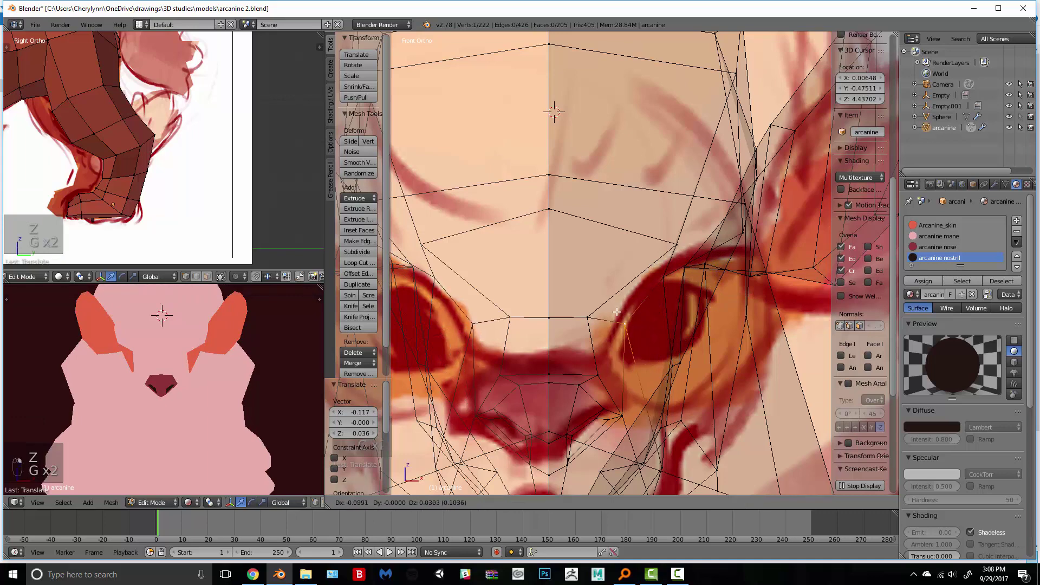
{"action": "left_click", "coordinate": [612, 308]}
{"action": "key", "text": "z"}
{"action": "middle_click_drag", "start_coordinate": [666, 396], "coordinate": [655, 318]}
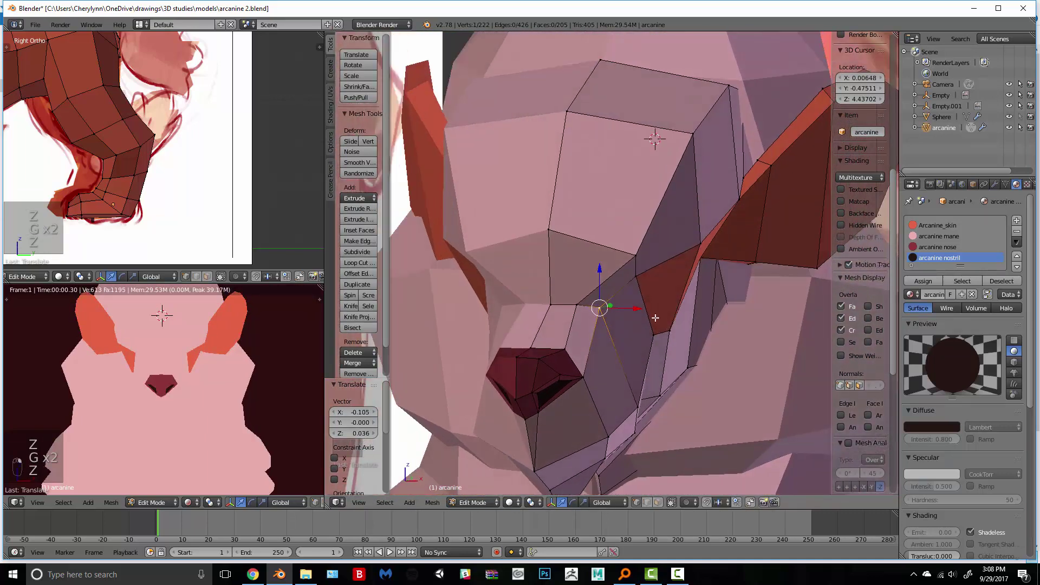
Step: Move the lower inner vertex of the orange eye patch inward and down to the bottom of the reference eye
{"action": "key", "text": "g"}
{"action": "left_click", "coordinate": [662, 322]}
{"action": "key", "text": "g"}
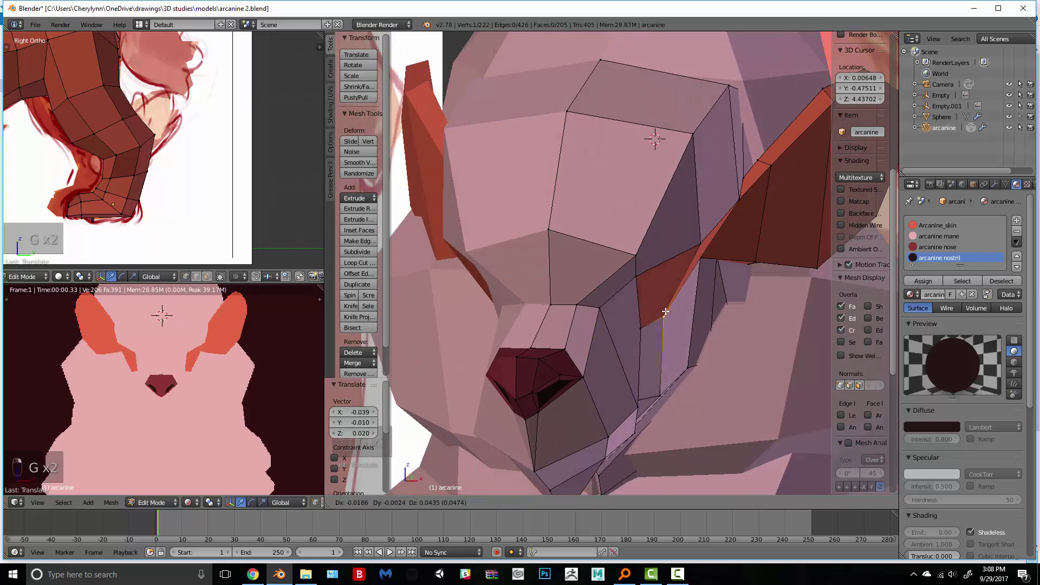
{"action": "key", "text": "ctrl+z"}
{"action": "key", "text": "KP_1"}
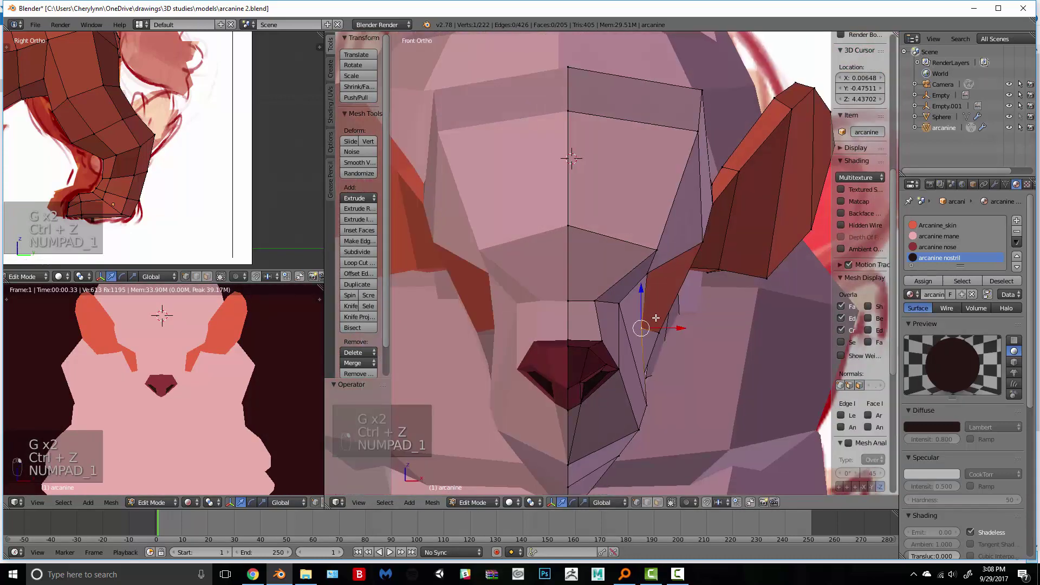
{"action": "key", "text": "z"}
{"action": "key", "text": "g"}
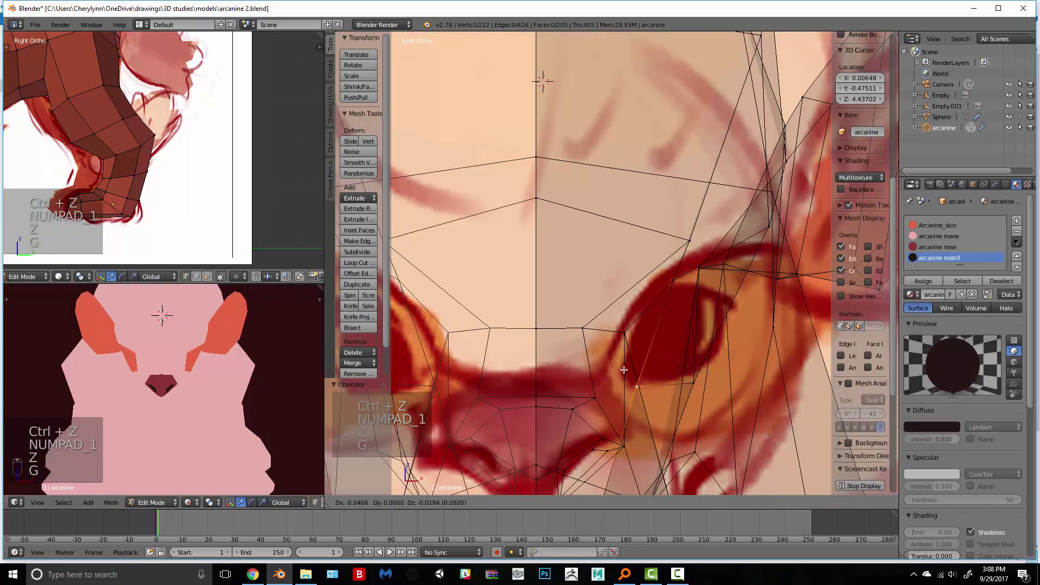
{"action": "left_click", "coordinate": [624, 370]}
Step: Move the eye's upper inner vertex down and inward along the eyelid, and shift the inner corner vertex toward the nose
{"action": "right_click", "coordinate": [673, 281]}
{"action": "key", "text": "g"}
{"action": "left_click", "coordinate": [643, 309]}
{"action": "right_click", "coordinate": [624, 334]}
{"action": "key", "text": "g"}
{"action": "left_click", "coordinate": [604, 344]}
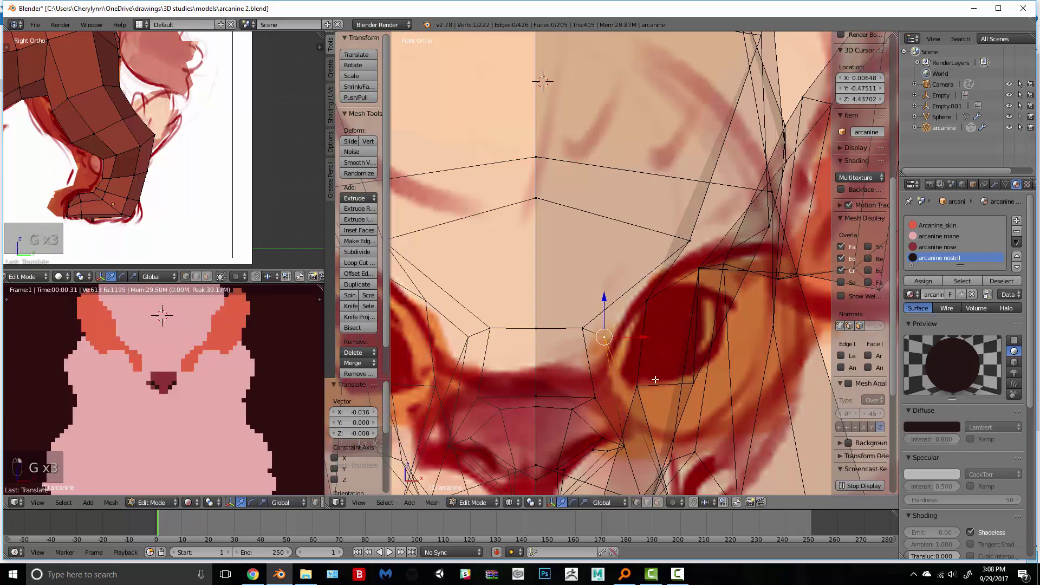
Step: Nudge the upper inner vertex of the orange eye patch to fit the reference eyelid
{"action": "key", "text": "z"}
{"action": "key", "text": "z"}
{"action": "right_click", "coordinate": [649, 306]}
{"action": "key", "text": "g"}
{"action": "left_click", "coordinate": [646, 310]}
{"action": "key", "text": "z"}
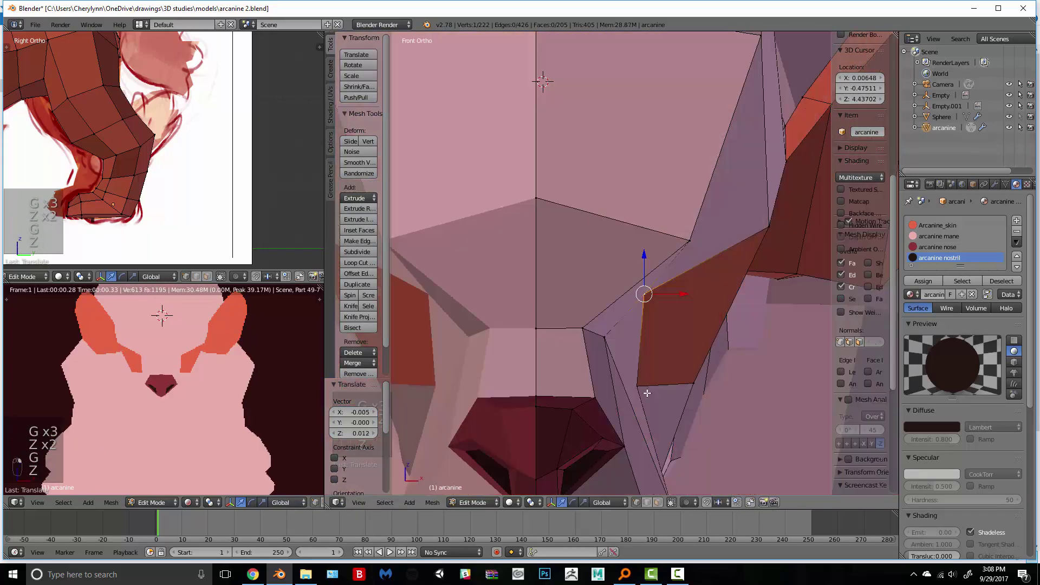
{"action": "middle_click_drag", "start_coordinate": [647, 393], "coordinate": [654, 230], "text": "shift"}
Step: Raise the two vertices on the side of the muzzle straight up by 0.040
{"action": "key", "text": "g"}
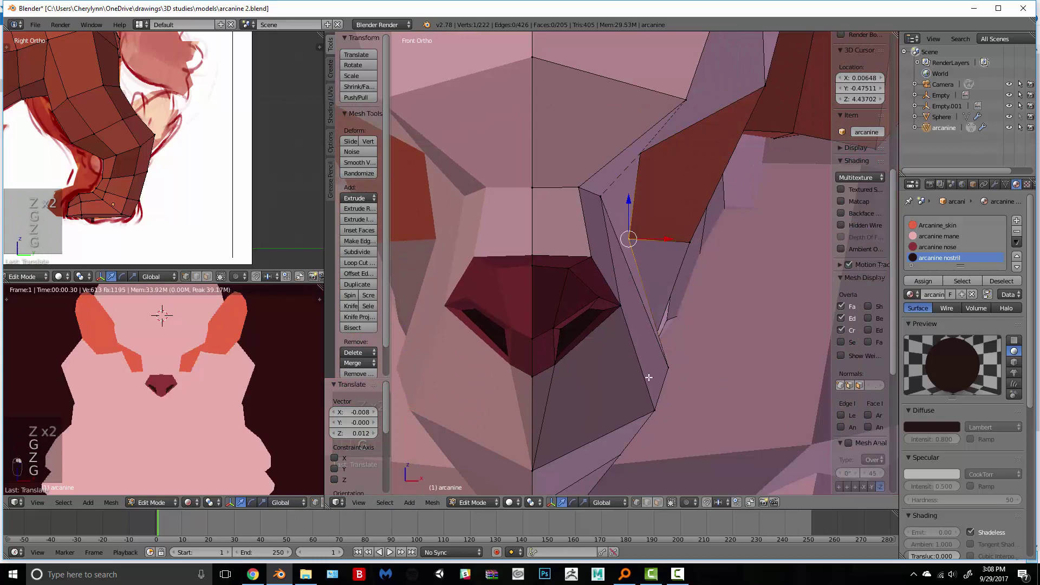
{"action": "right_click", "coordinate": [679, 368], "text": "shift"}
{"action": "key", "text": "g"}
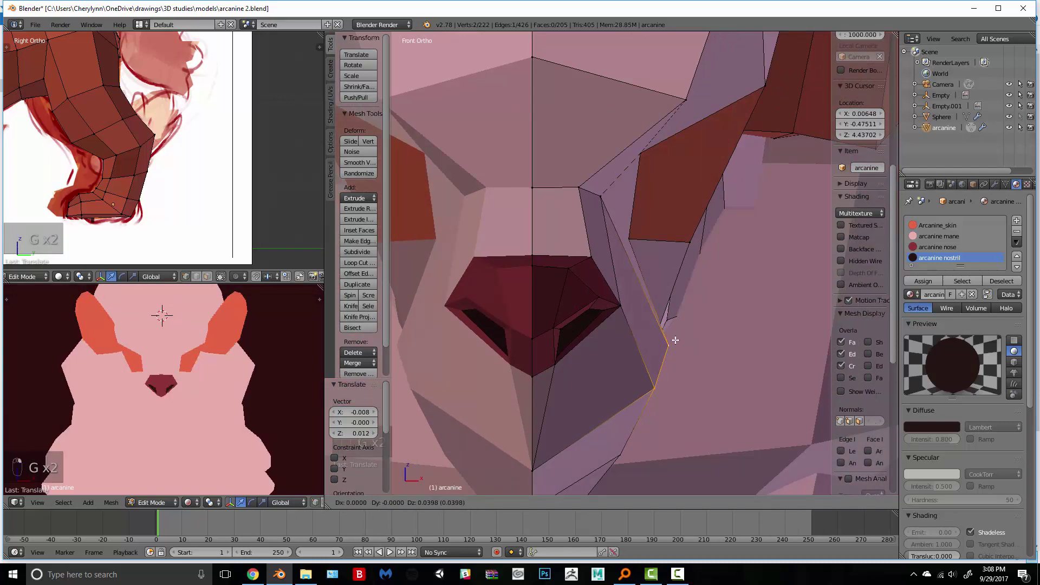
{"action": "left_click", "coordinate": [675, 340]}
{"action": "key", "text": "z"}
{"action": "key", "text": "z"}
{"action": "middle_click_drag", "start_coordinate": [750, 242], "coordinate": [743, 281]}
Step: Move the outer lower vertex of the eye patch outward and down to the outer edge of the reference eye
{"action": "right_click", "coordinate": [751, 198]}
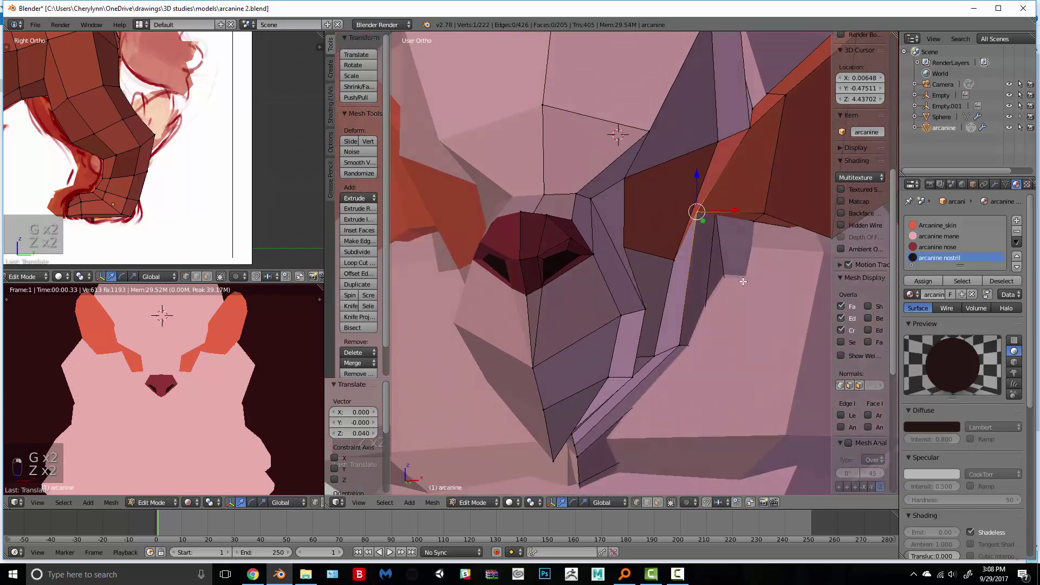
{"action": "key", "text": "KP_1"}
{"action": "key", "text": "z"}
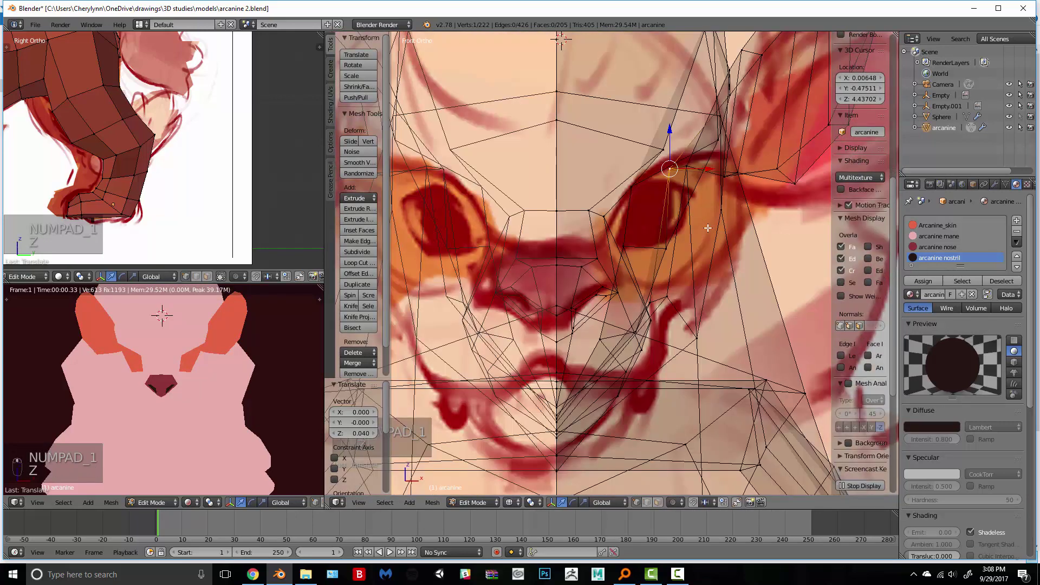
{"action": "key", "text": "z"}
{"action": "key", "text": "g"}
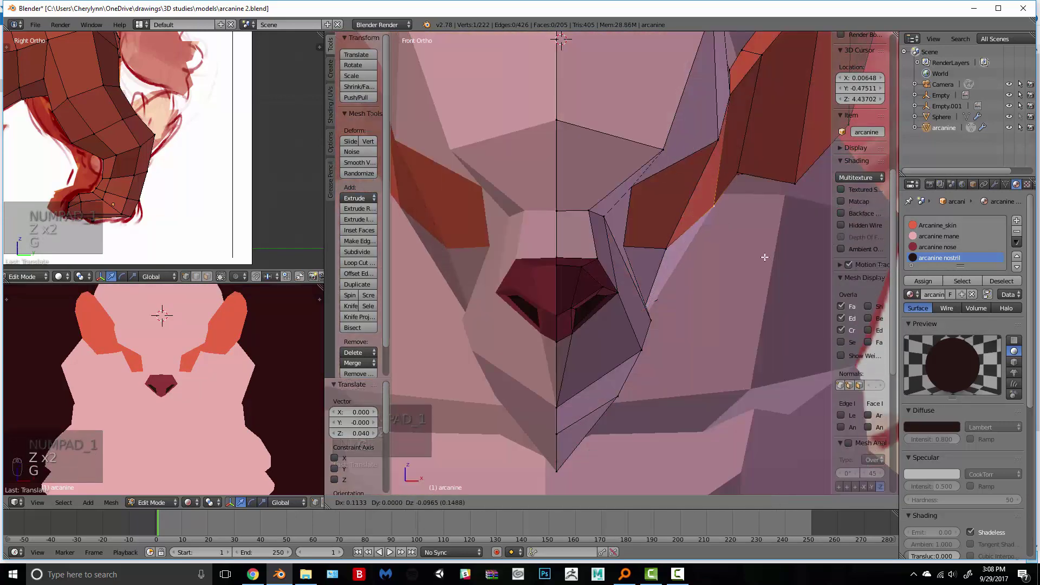
{"action": "left_click", "coordinate": [775, 261]}
{"action": "key", "text": "z"}
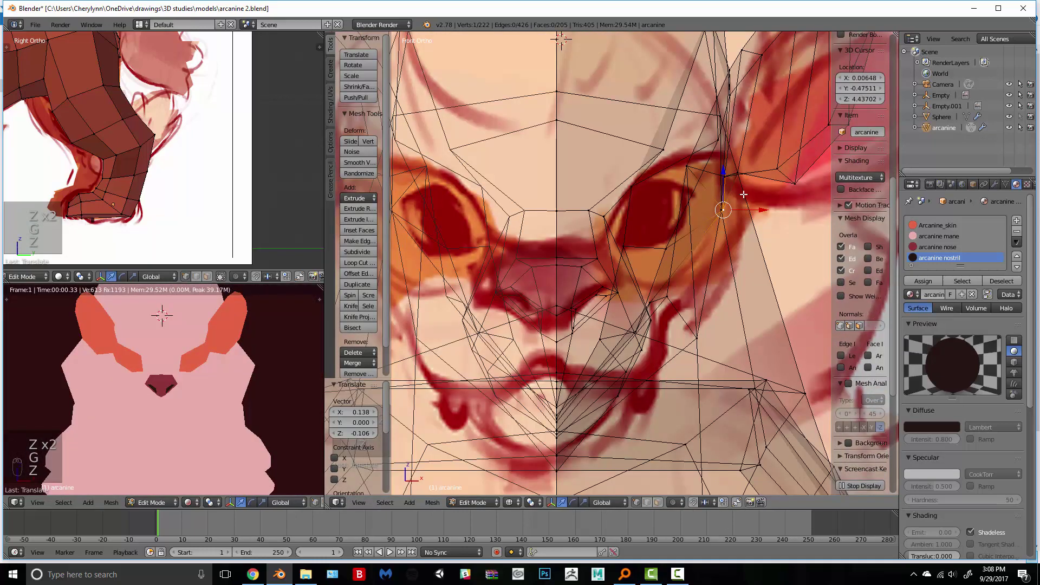
{"action": "key", "text": "g"}
{"action": "left_click", "coordinate": [749, 245]}
{"action": "key", "text": "z"}
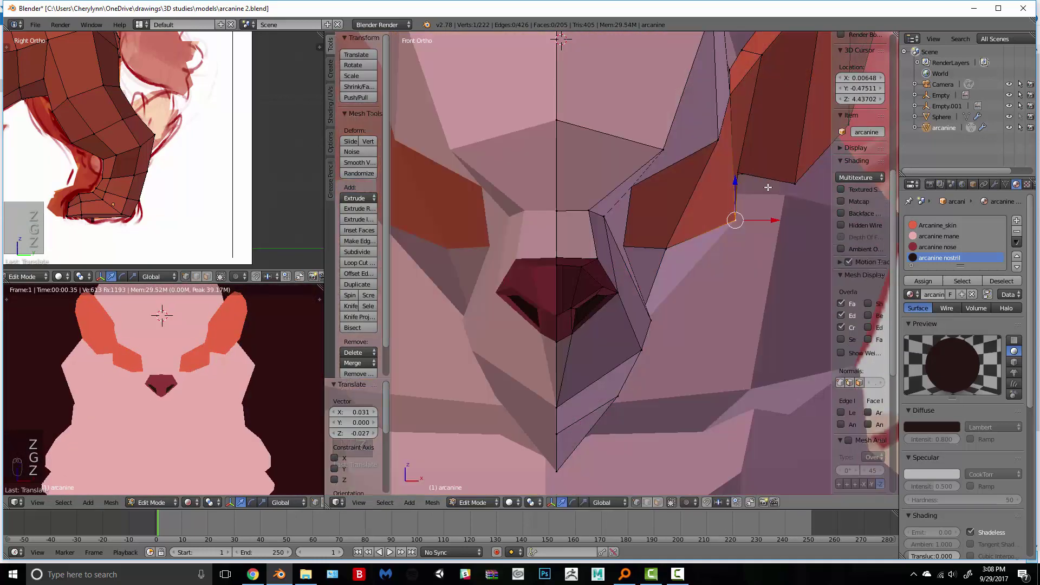
Step: Select the faces at the inner base of the ear and move them down onto the reference ear base
{"action": "middle_click_drag", "start_coordinate": [735, 163], "coordinate": [802, 195]}
{"action": "key", "text": "ctrl+z"}
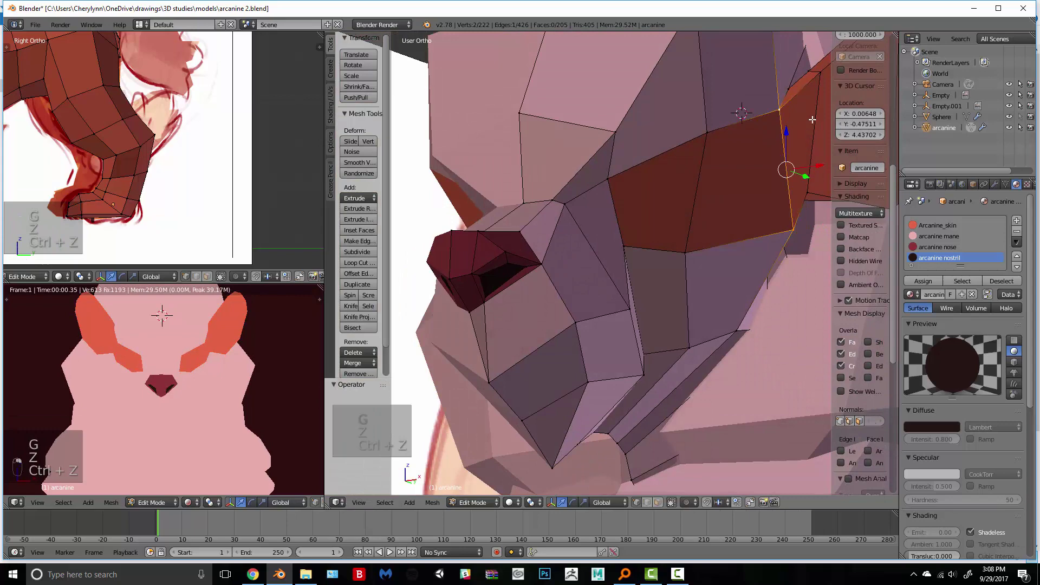
{"action": "right_click", "coordinate": [811, 119], "text": "shift"}
{"action": "key", "text": "z"}
{"action": "key", "text": "KP_1"}
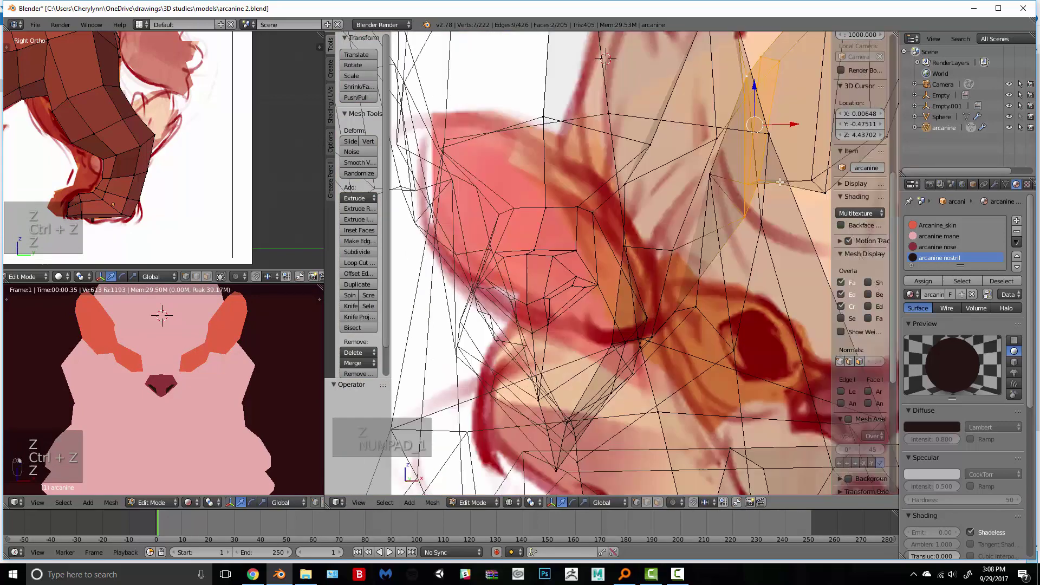
{"action": "key", "text": "g"}
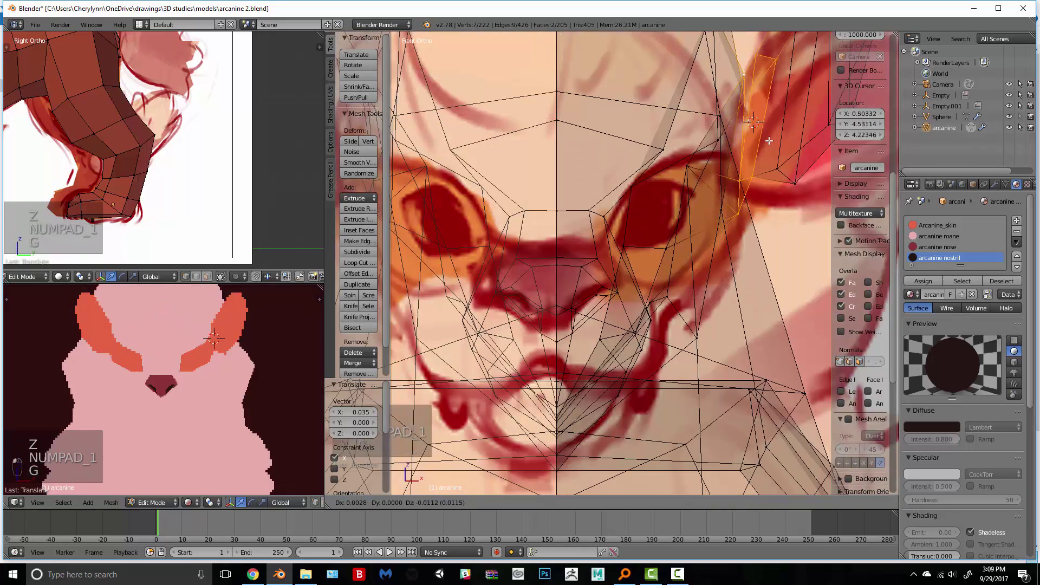
{"action": "left_click", "coordinate": [745, 178]}
{"action": "key", "text": "z"}
{"action": "middle_click_drag", "start_coordinate": [745, 177], "coordinate": [731, 238], "text": "shift"}
{"action": "key", "text": "z"}
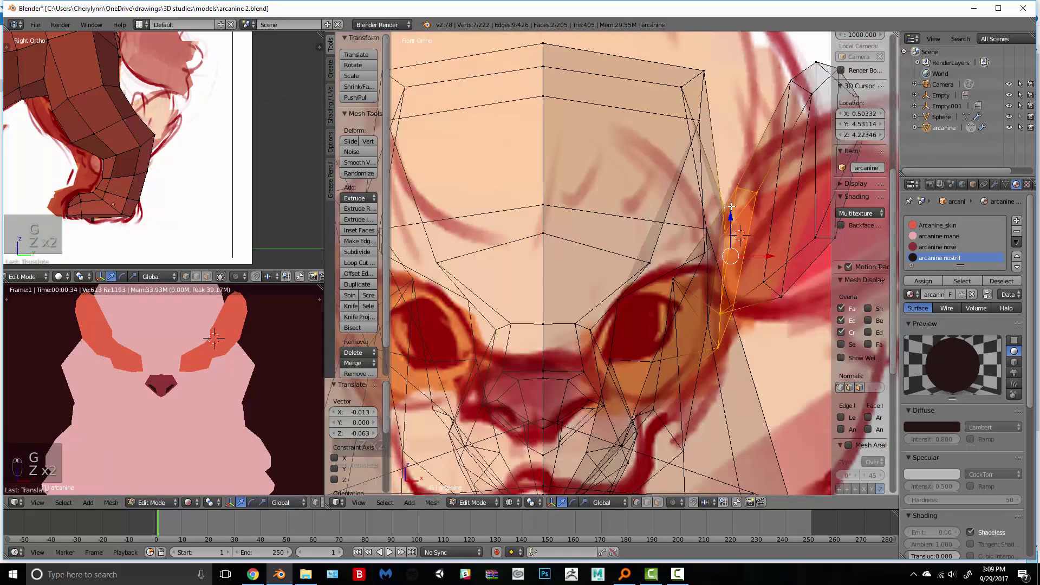
Step: Raise the vertex where the ear meets the head and move the upper side-of-head vertex outward to widen the head
{"action": "right_click", "coordinate": [726, 208]}
{"action": "key", "text": "g"}
{"action": "left_click", "coordinate": [739, 182]}
{"action": "right_click", "coordinate": [684, 88]}
{"action": "key", "text": "g"}
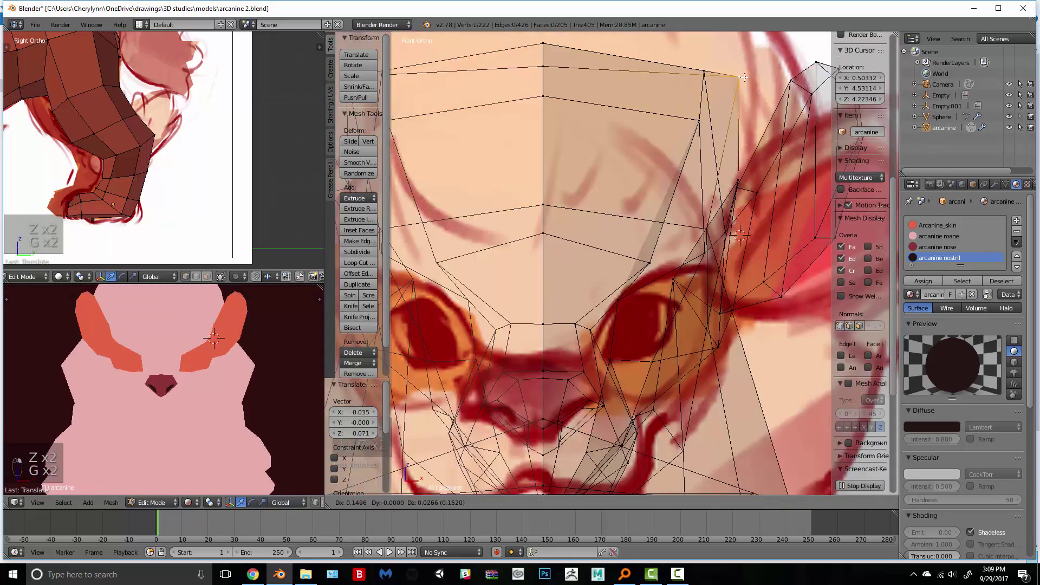
{"action": "left_click", "coordinate": [739, 76]}
{"action": "right_click", "coordinate": [742, 174]}
{"action": "key", "text": "g"}
{"action": "left_click", "coordinate": [747, 172]}
Step: Move the upper forehead vertex inward and up, and slide the centre vertex at the top of the forehead slightly
{"action": "middle_click_drag", "start_coordinate": [662, 61], "coordinate": [629, 171], "text": "shift"}
{"action": "right_click", "coordinate": [665, 168]}
{"action": "key", "text": "g"}
{"action": "left_click", "coordinate": [633, 127]}
{"action": "right_click", "coordinate": [519, 144]}
{"action": "key", "text": "g"}
{"action": "key", "text": "g"}
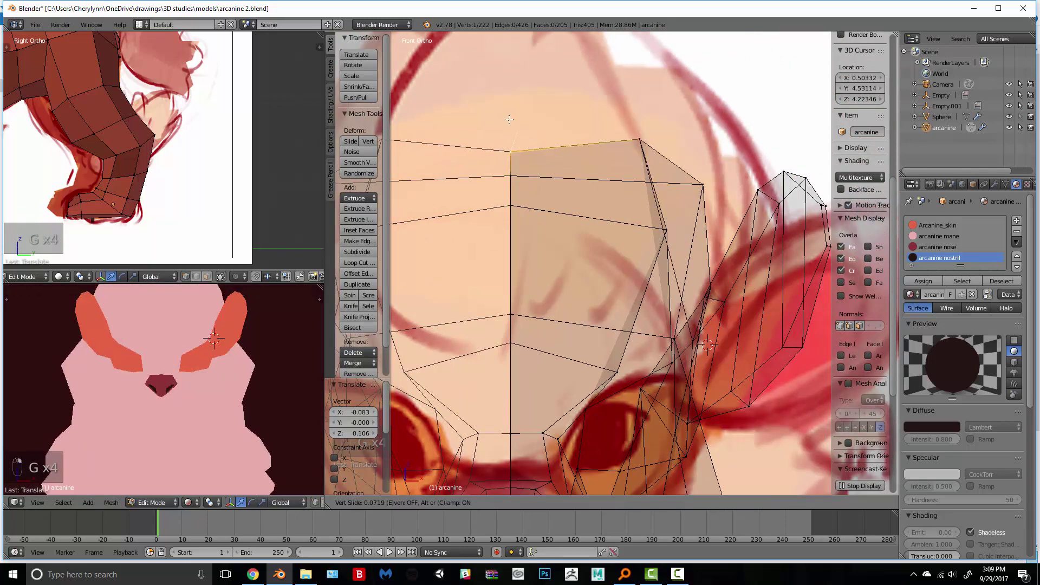
{"action": "left_click", "coordinate": [523, 120]}
Step: Select the three cheek vertices below the eye and move them outward and up toward the eye's lower edge
{"action": "scroll", "coordinate": [626, 130], "scroll_direction": "down", "scroll_amount": 2}
{"action": "scroll", "coordinate": [633, 379], "scroll_direction": "up", "scroll_amount": 4}
{"action": "middle_click_drag", "start_coordinate": [633, 379], "coordinate": [633, 267], "text": "shift"}
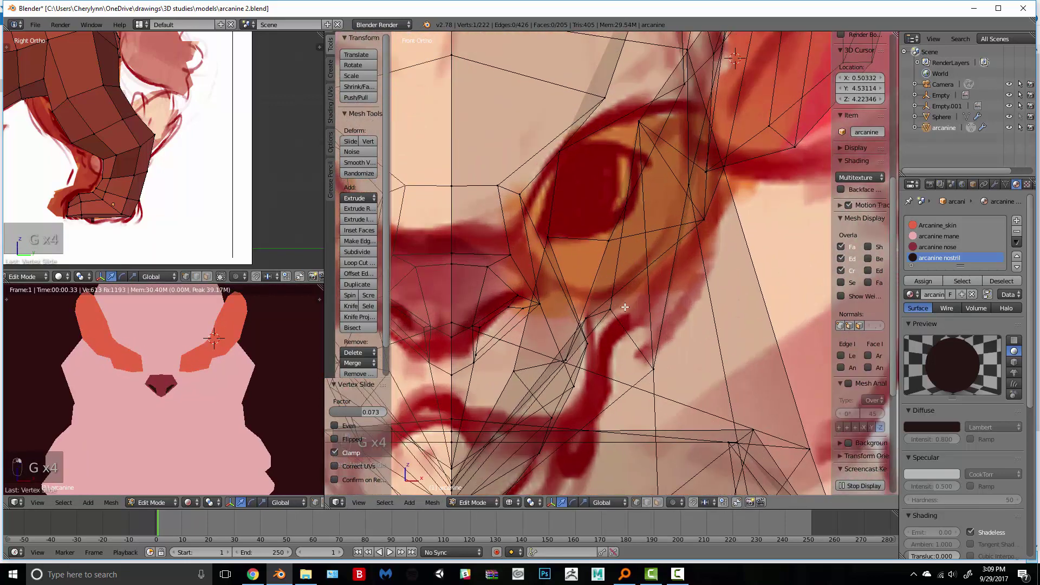
{"action": "key", "text": "z"}
{"action": "key", "text": "z"}
{"action": "right_click", "coordinate": [573, 348]}
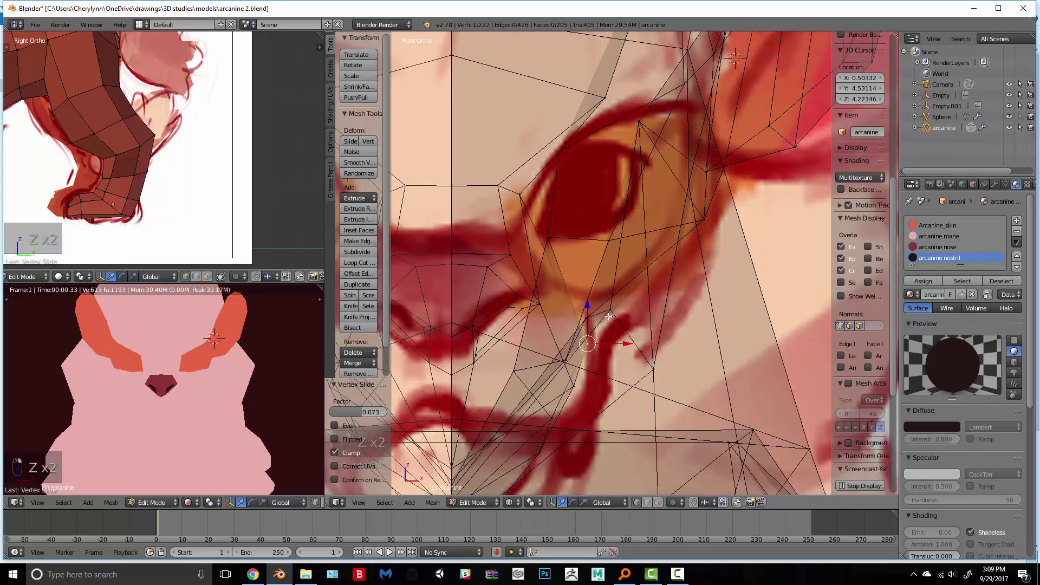
{"action": "mouse_move", "coordinate": [609, 317]}
{"action": "middle_mouse_down"}
{"action": "mouse_move", "coordinate": [598, 296]}
{"action": "mouse_move", "coordinate": [592, 320]}
{"action": "middle_mouse_up"}
{"action": "key", "text": "z"}
{"action": "middle_click_drag", "start_coordinate": [614, 368], "coordinate": [590, 379]}
{"action": "right_click", "coordinate": [605, 377], "text": "shift"}
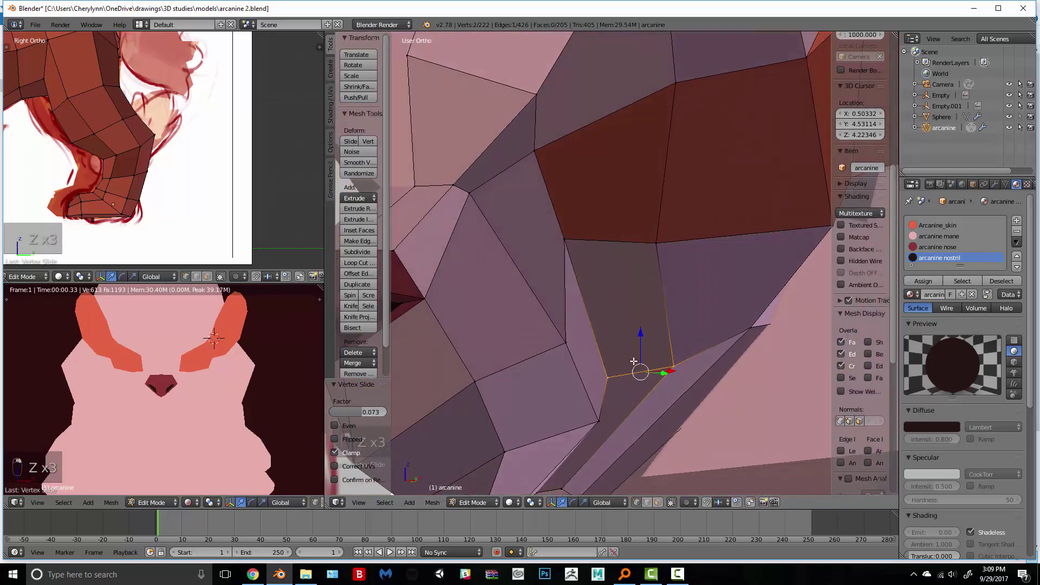
{"action": "right_click", "coordinate": [743, 323], "text": "shift"}
{"action": "key", "text": "KP_1"}
{"action": "key", "text": "z"}
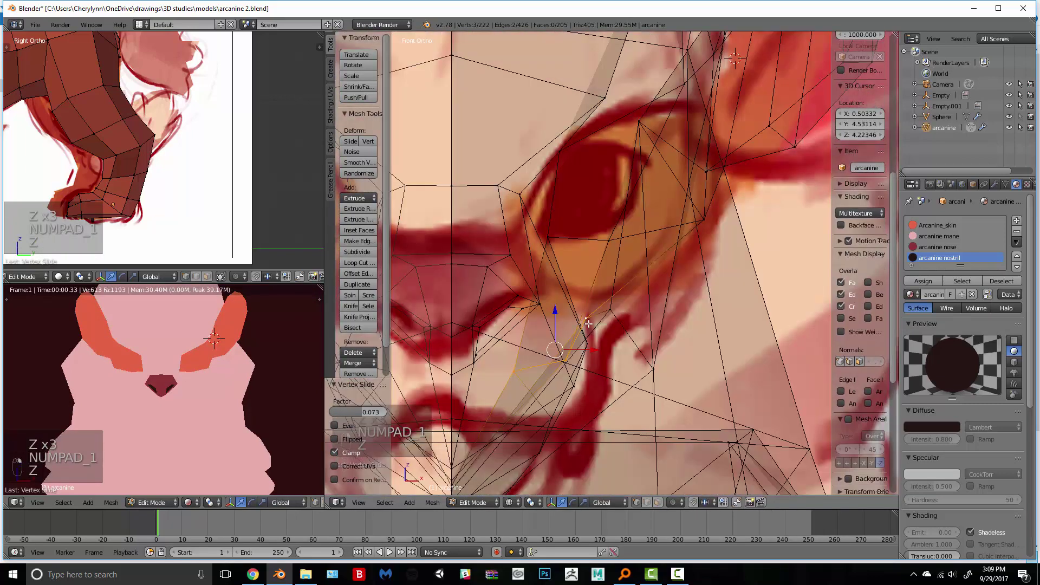
{"action": "key", "text": "g"}
{"action": "left_click", "coordinate": [652, 283]}
Step: Move the innermost cheek vertex below the eye back down toward the side of the muzzle
{"action": "key", "text": "z"}
{"action": "middle_click_drag", "start_coordinate": [592, 351], "coordinate": [572, 364]}
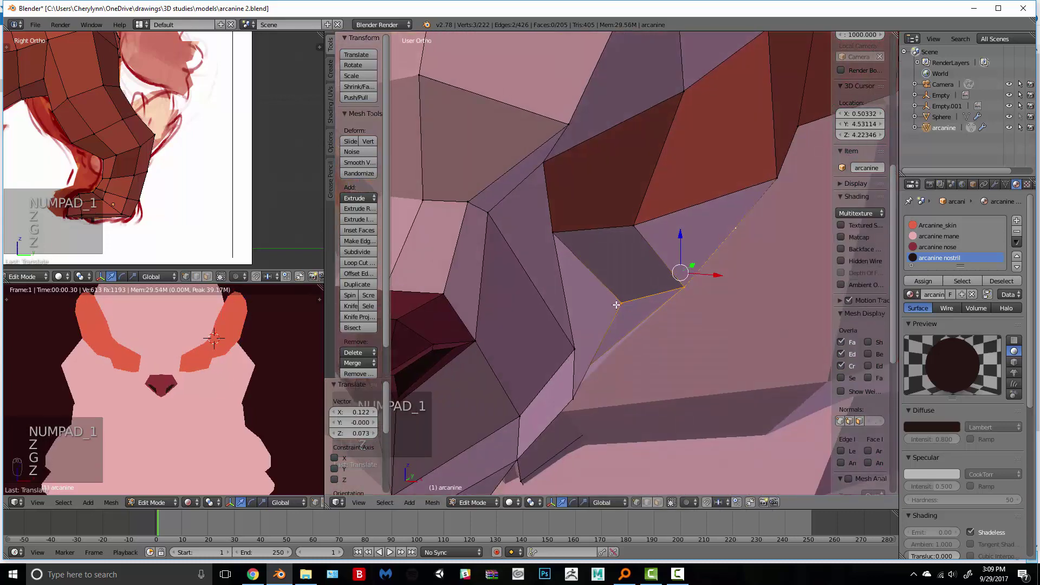
{"action": "right_click", "coordinate": [615, 305]}
{"action": "mouse_move", "coordinate": [615, 307]}
{"action": "middle_mouse_down"}
{"action": "mouse_move", "coordinate": [618, 375]}
{"action": "mouse_move", "coordinate": [579, 260]}
{"action": "mouse_move", "coordinate": [599, 262]}
{"action": "middle_mouse_up"}
{"action": "key", "text": "g"}
{"action": "left_click", "coordinate": [618, 354]}
Step: Shift the eye patch's lower inner vertex 0.050 along X and reposition the neighbouring vertices at the eye's inner corner
{"action": "right_click", "coordinate": [572, 237]}
{"action": "left_click_drag", "start_coordinate": [584, 237], "coordinate": [590, 240]}
{"action": "left_click", "coordinate": [589, 239]}
{"action": "middle_click_drag", "start_coordinate": [585, 233], "coordinate": [565, 154]}
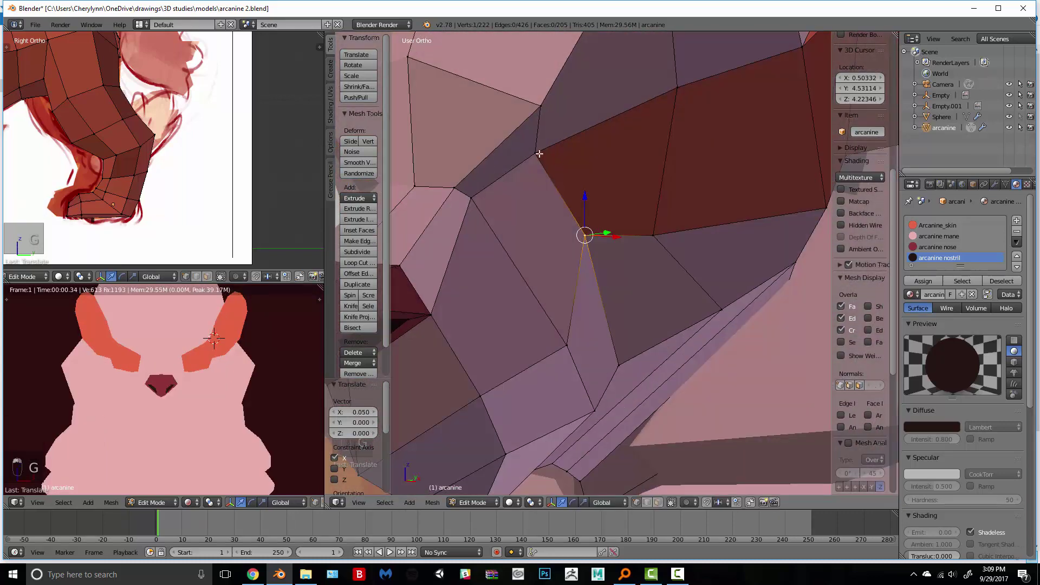
{"action": "key", "text": "g"}
{"action": "middle_click", "coordinate": [565, 153]}
{"action": "middle_click_drag", "start_coordinate": [593, 189], "coordinate": [576, 203]}
{"action": "key", "text": "g"}
{"action": "left_click", "coordinate": [681, 194]}
Step: Select the two outer cheek vertices below the eye, raise them toward the eye patch, and shift them 0.013 along X
{"action": "right_click", "coordinate": [710, 302], "text": "shift"}
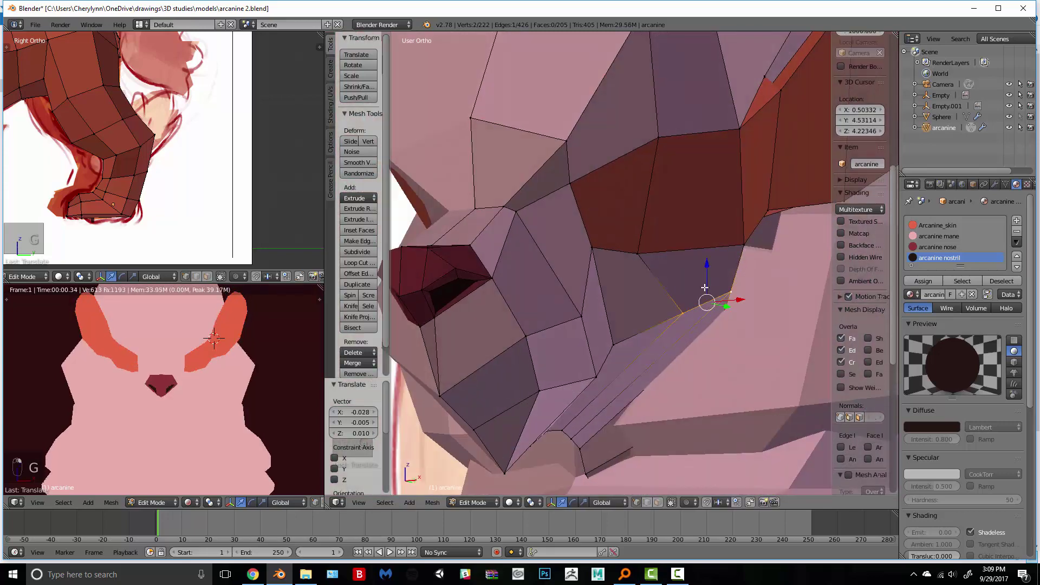
{"action": "middle_click_drag", "start_coordinate": [710, 301], "coordinate": [718, 253]}
{"action": "key", "text": "g"}
{"action": "key", "text": "g"}
{"action": "left_click", "coordinate": [740, 260]}
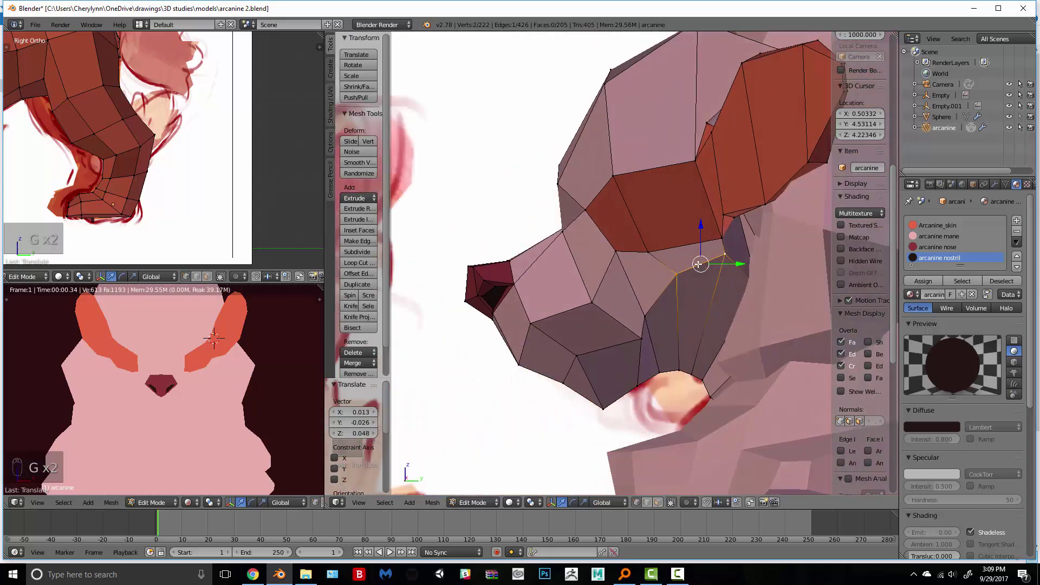
{"action": "key", "text": "g"}
{"action": "left_click", "coordinate": [699, 258]}
{"action": "middle_click_drag", "start_coordinate": [699, 259], "coordinate": [772, 261]}
{"action": "left_click_drag", "start_coordinate": [704, 255], "coordinate": [709, 259]}
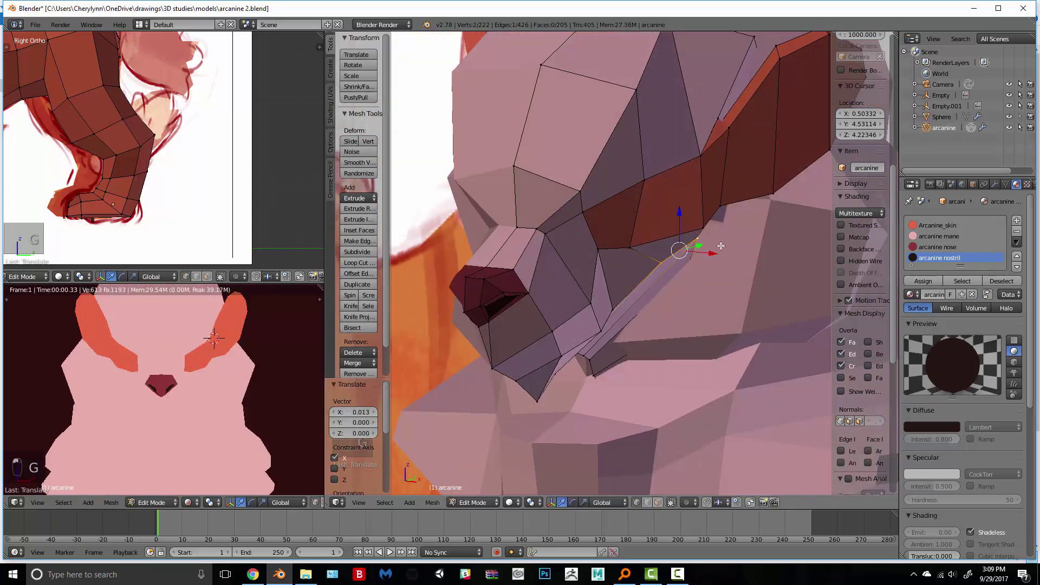
Step: Shift the two selected cheek vertices 0.004 along X and reposition a vertex on the eye patch's lower edge
{"action": "middle_click_drag", "start_coordinate": [721, 246], "coordinate": [737, 239]}
{"action": "left_click_drag", "start_coordinate": [689, 266], "coordinate": [690, 264]}
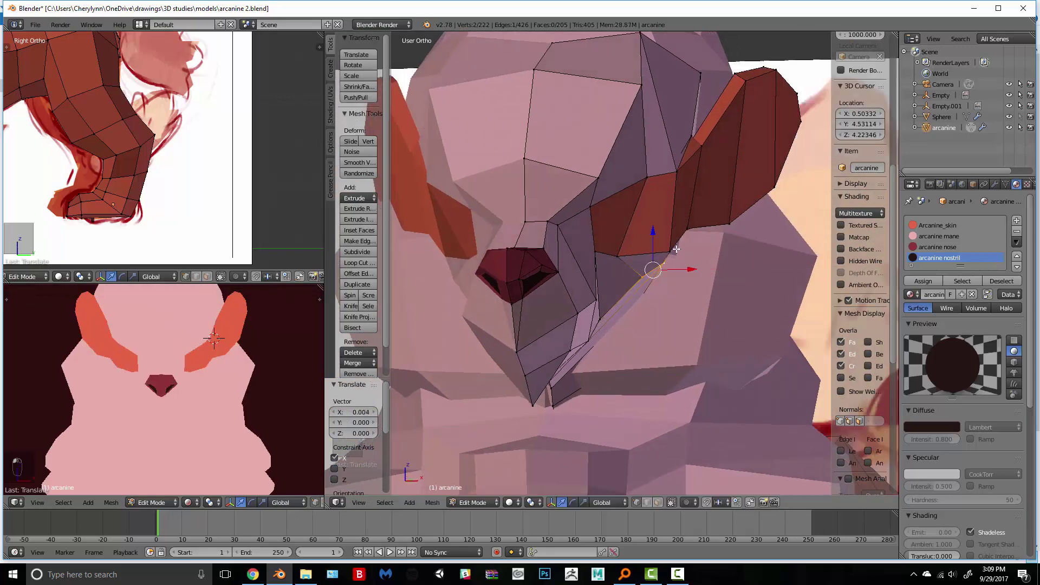
{"action": "middle_click_drag", "start_coordinate": [677, 249], "coordinate": [654, 243]}
{"action": "right_click", "coordinate": [714, 239]}
{"action": "key", "text": "g"}
{"action": "left_click", "coordinate": [711, 231]}
Step: Move the eye patch's middle upper and lower vertices together slightly outward and rotate them about -5.63 degrees
{"action": "right_click", "coordinate": [647, 185], "text": "shift"}
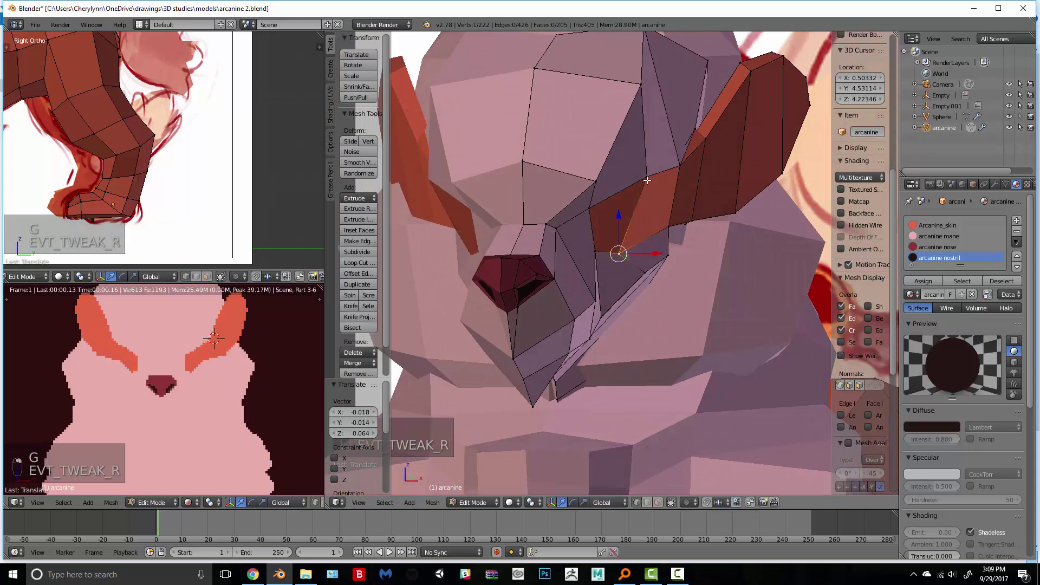
{"action": "middle_click_drag", "start_coordinate": [635, 209], "coordinate": [652, 211]}
{"action": "key", "text": "g"}
{"action": "left_click", "coordinate": [660, 211]}
{"action": "key", "text": "r"}
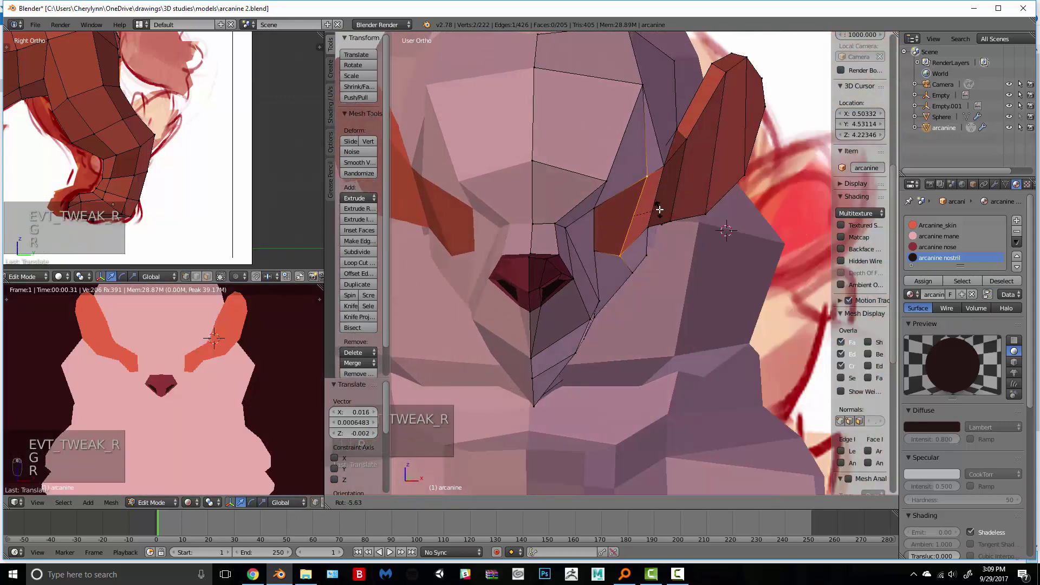
{"action": "left_click", "coordinate": [658, 211]}
Step: Hide the Sphere object and knife a new edge line from the side of the muzzle across the jaw and down the neck
{"action": "middle_click_drag", "start_coordinate": [668, 246], "coordinate": [628, 258]}
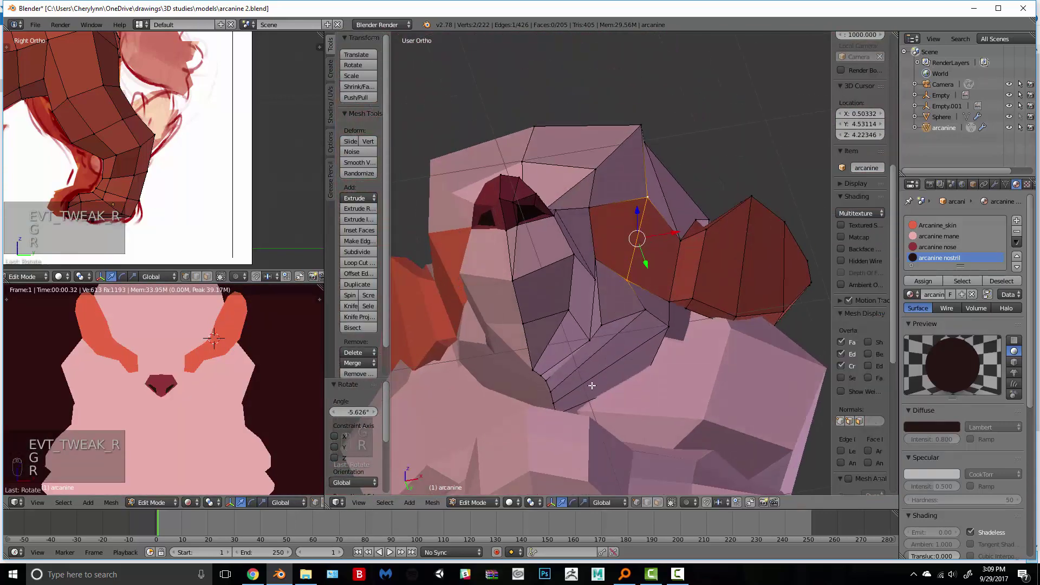
{"action": "middle_click_drag", "start_coordinate": [592, 385], "coordinate": [570, 352]}
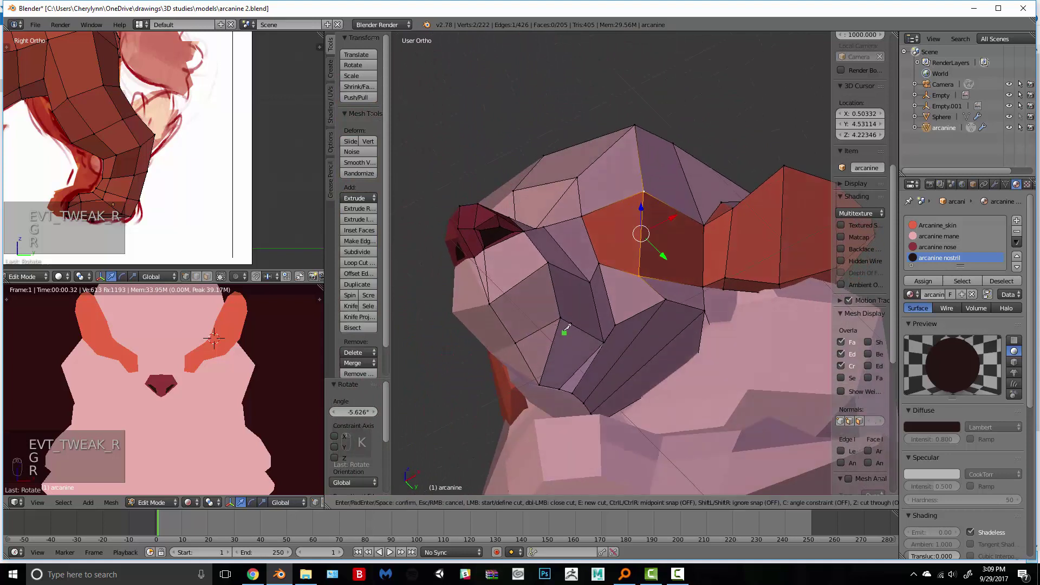
{"action": "left_click", "coordinate": [1008, 117]}
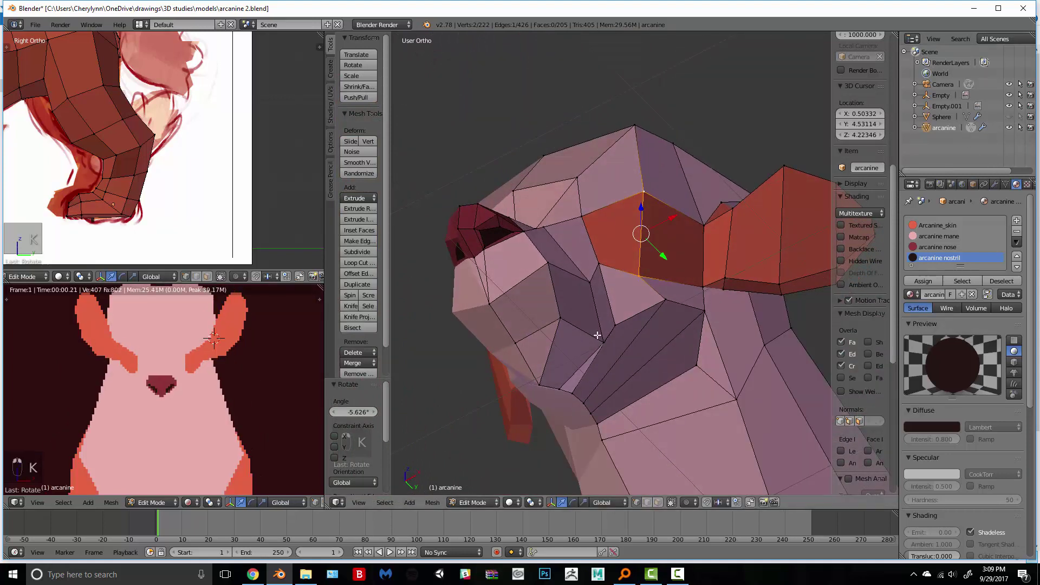
{"action": "key", "text": "k"}
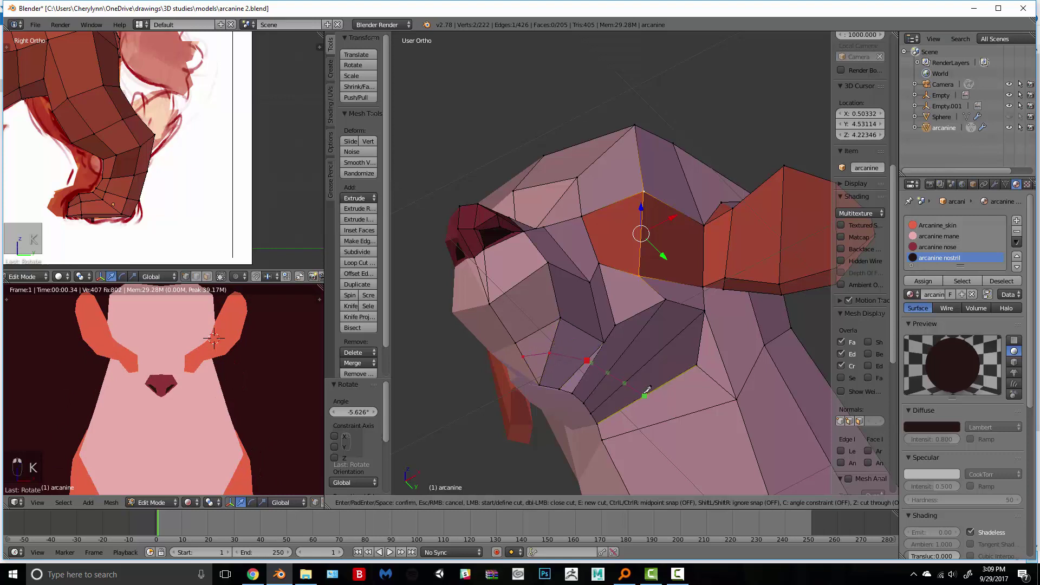
{"action": "middle_click_drag", "start_coordinate": [668, 415], "coordinate": [664, 310]}
{"action": "scroll", "coordinate": [659, 310], "scroll_direction": "up", "scroll_amount": 6}
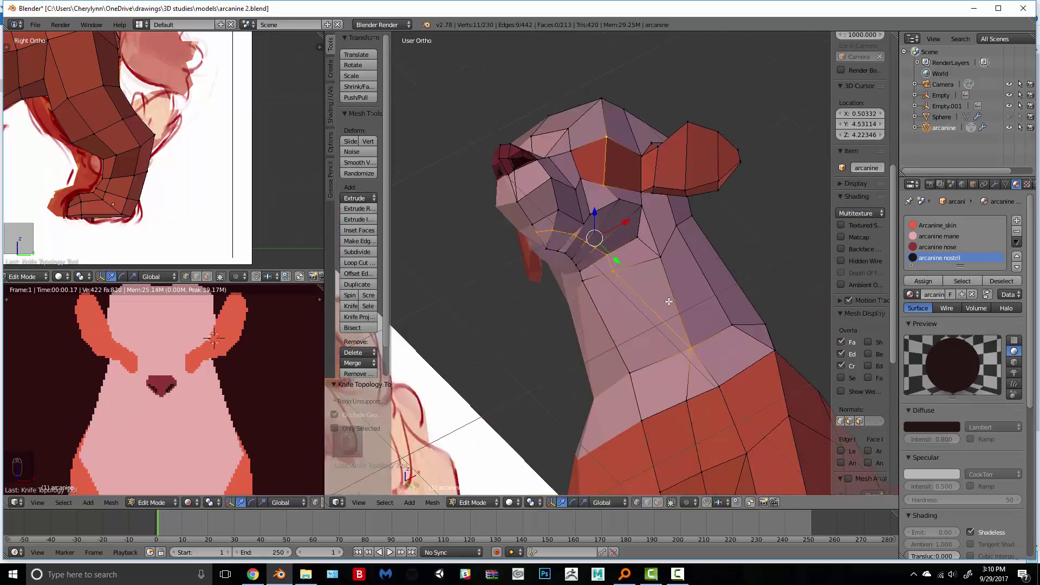
{"action": "key", "text": "Return"}
Step: Deselect the lowest neck vertices of the new cut and shift the remaining ones 0.046 along X
{"action": "middle_click_drag", "start_coordinate": [578, 276], "coordinate": [614, 266]}
{"action": "key", "text": "ctrl+z"}
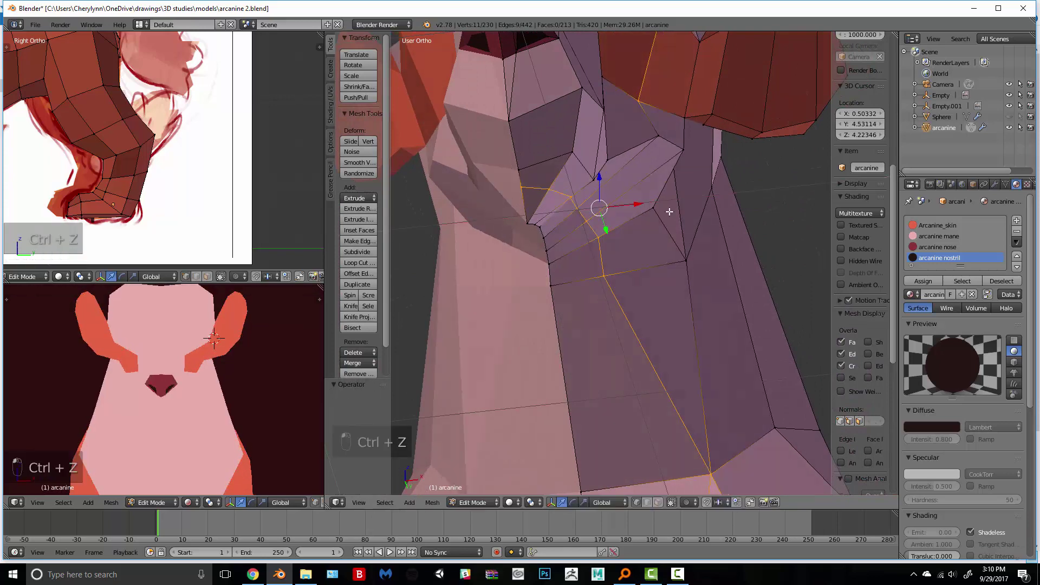
{"action": "key", "text": "b"}
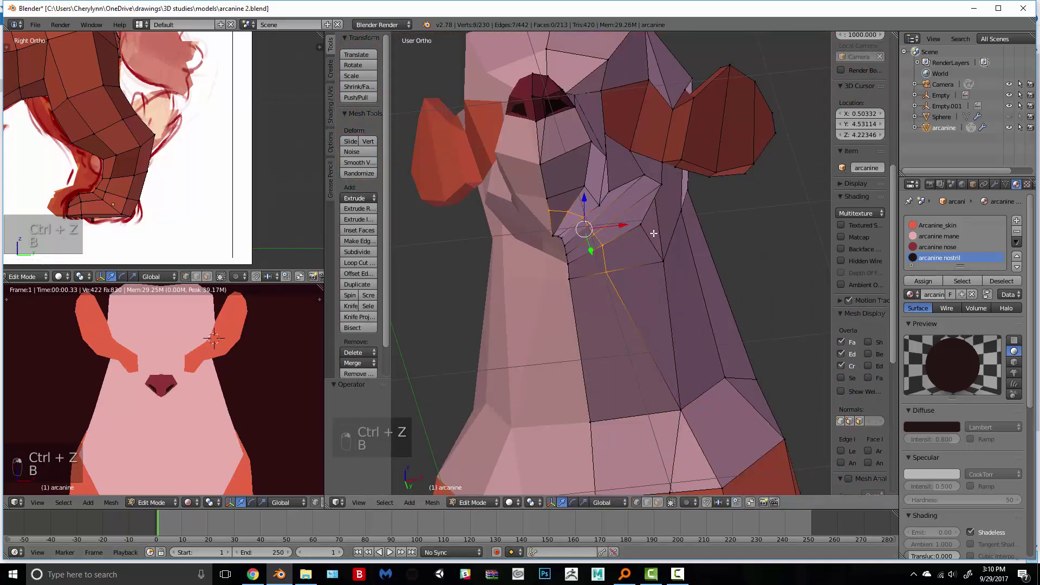
{"action": "left_click_drag", "start_coordinate": [626, 224], "coordinate": [633, 221]}
Step: Slide the two throat vertices just below the jaw along their edges
{"action": "right_click", "coordinate": [617, 272]}
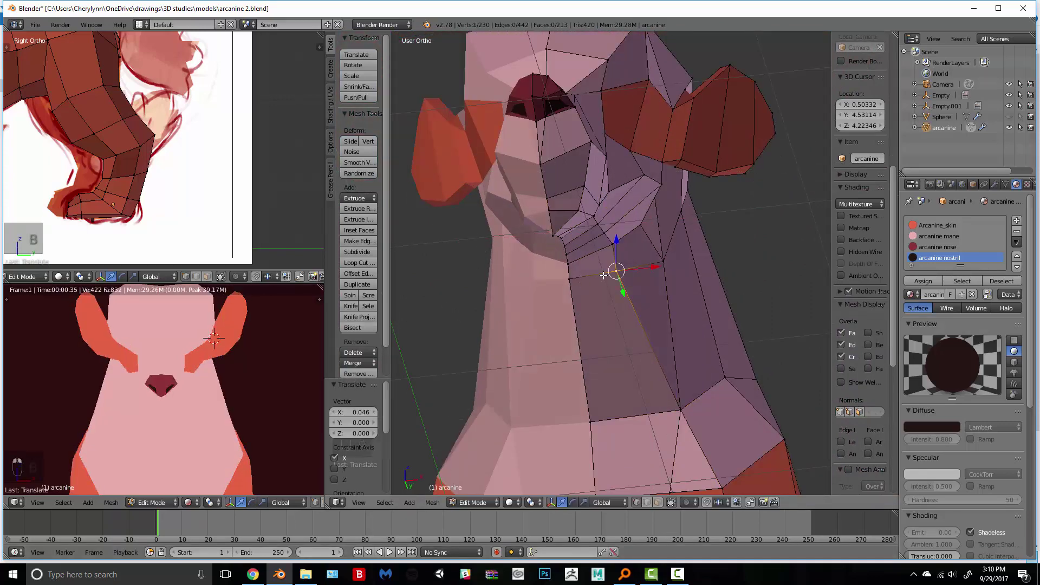
{"action": "key", "text": "g"}
{"action": "key", "text": "g"}
{"action": "left_click", "coordinate": [622, 281]}
{"action": "right_click", "coordinate": [570, 281]}
{"action": "key", "text": "g"}
{"action": "key", "text": "g"}
Step: Select the row of cut vertices along the lower jaw and shift them 0.027 along X
{"action": "middle_click_drag", "start_coordinate": [600, 298], "coordinate": [640, 243]}
{"action": "right_click", "coordinate": [611, 240]}
{"action": "right_click", "coordinate": [602, 234], "text": "shift"}
{"action": "right_click", "coordinate": [591, 227], "text": "shift"}
{"action": "right_click", "coordinate": [580, 222], "text": "shift"}
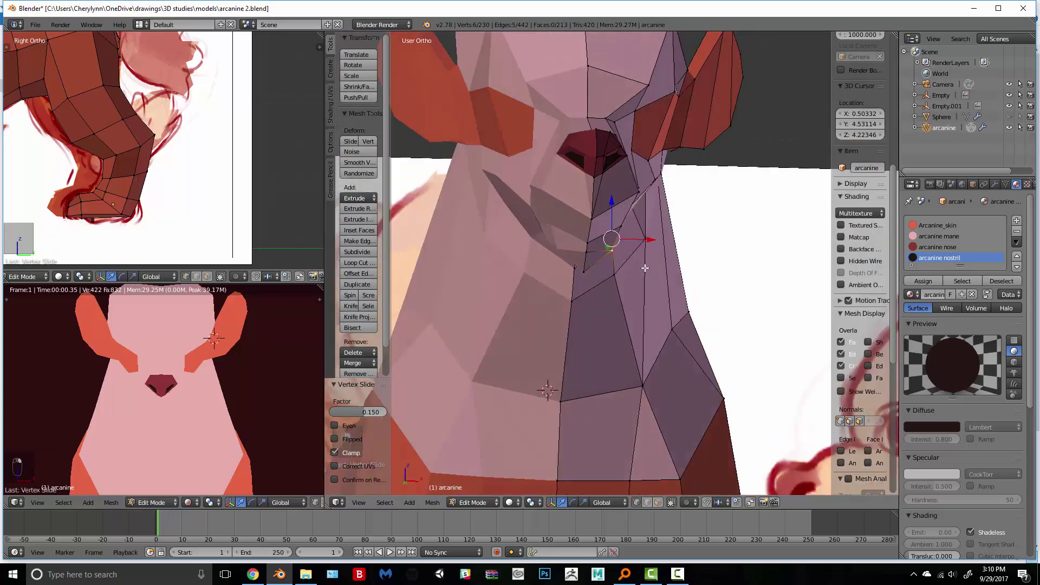
{"action": "left_click_drag", "start_coordinate": [642, 239], "coordinate": [651, 241]}
Step: Slide the lower muzzle vertex of the cut along its edge by a factor of 0.143
{"action": "middle_click_drag", "start_coordinate": [651, 240], "coordinate": [614, 230]}
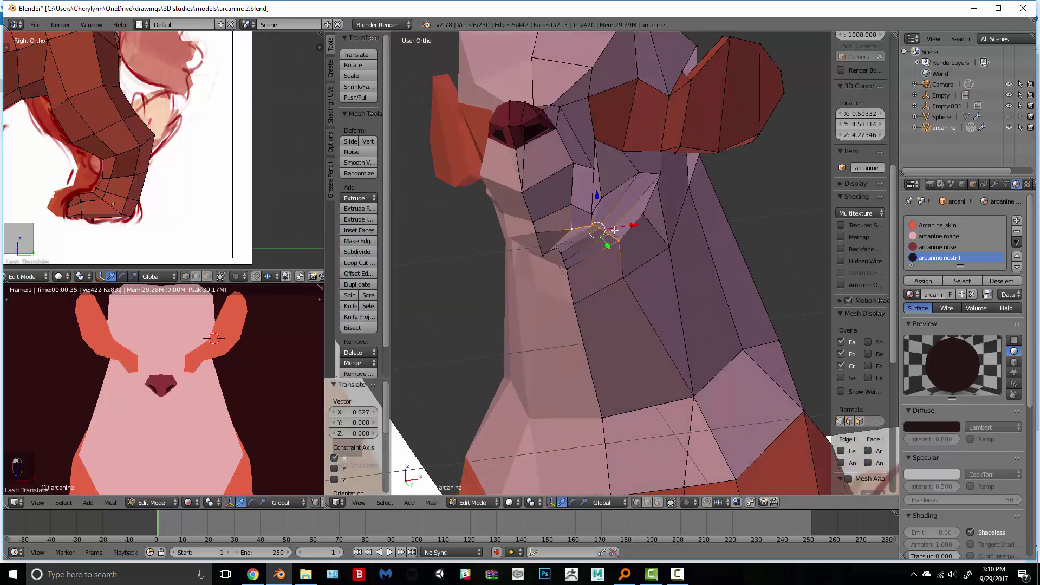
{"action": "right_click", "coordinate": [572, 230]}
{"action": "key", "text": "g"}
{"action": "key", "text": "g"}
{"action": "left_click", "coordinate": [565, 228]}
Step: Reposition the mouth-corner vertices and the two cheek vertices under the eye, sliding the inner cheek vertex by a factor of 0.081
{"action": "right_click", "coordinate": [572, 206]}
{"action": "right_click", "coordinate": [594, 209]}
{"action": "key", "text": "g"}
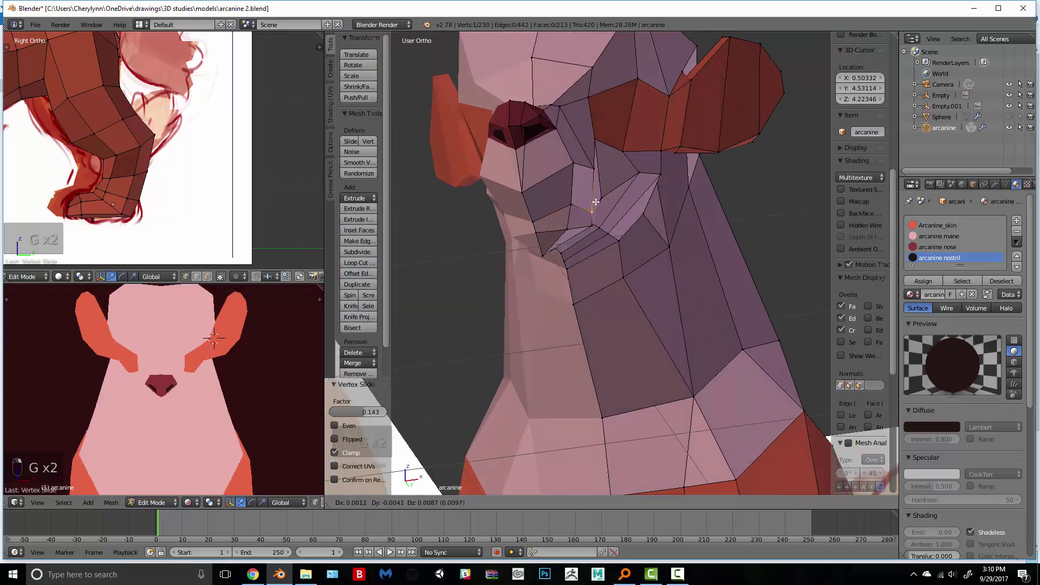
{"action": "left_click", "coordinate": [603, 198]}
{"action": "key", "text": "g"}
{"action": "left_click", "coordinate": [635, 182]}
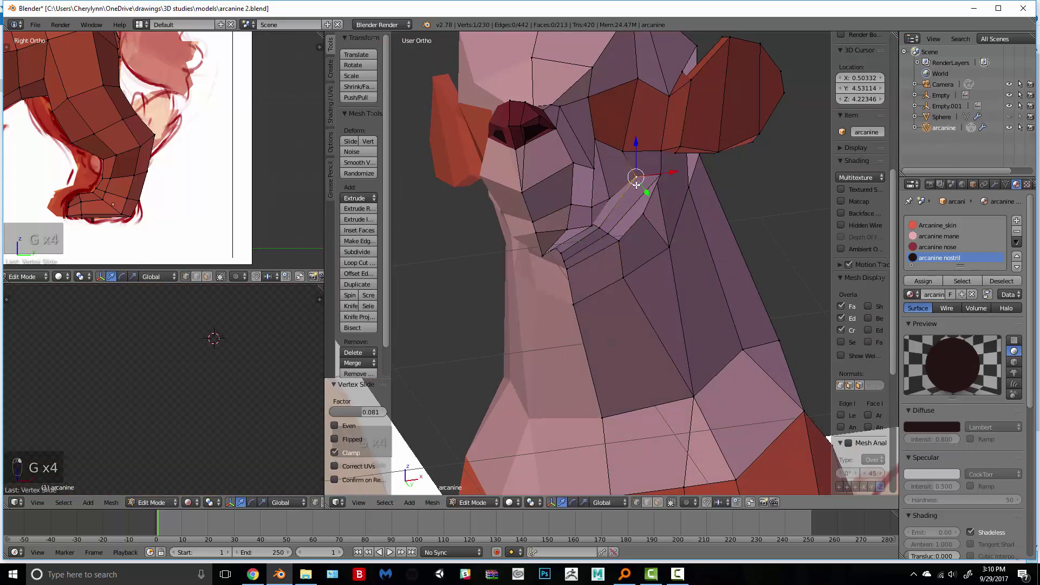
{"action": "right_click", "coordinate": [659, 175]}
{"action": "key", "text": "g"}
{"action": "left_click", "coordinate": [658, 178]}
Step: Reposition the vertices at the eye patch's inner edge, moving its upper inner corner toward the nose bridge and brow
{"action": "middle_click_drag", "start_coordinate": [546, 205], "coordinate": [658, 204]}
{"action": "scroll", "coordinate": [577, 207], "scroll_direction": "up", "scroll_amount": 2}
{"action": "scroll", "coordinate": [584, 205], "scroll_direction": "down", "scroll_amount": 4}
{"action": "scroll", "coordinate": [602, 251], "scroll_direction": "up", "scroll_amount": 2}
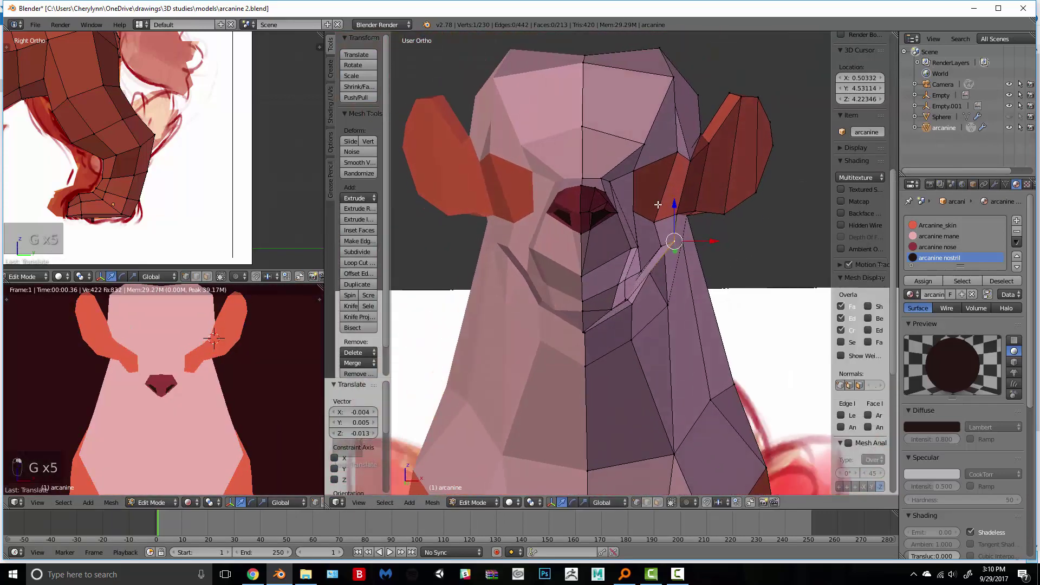
{"action": "right_click", "coordinate": [630, 207], "text": "shift"}
{"action": "key", "text": "g"}
{"action": "left_click", "coordinate": [649, 186]}
{"action": "right_click", "coordinate": [629, 171]}
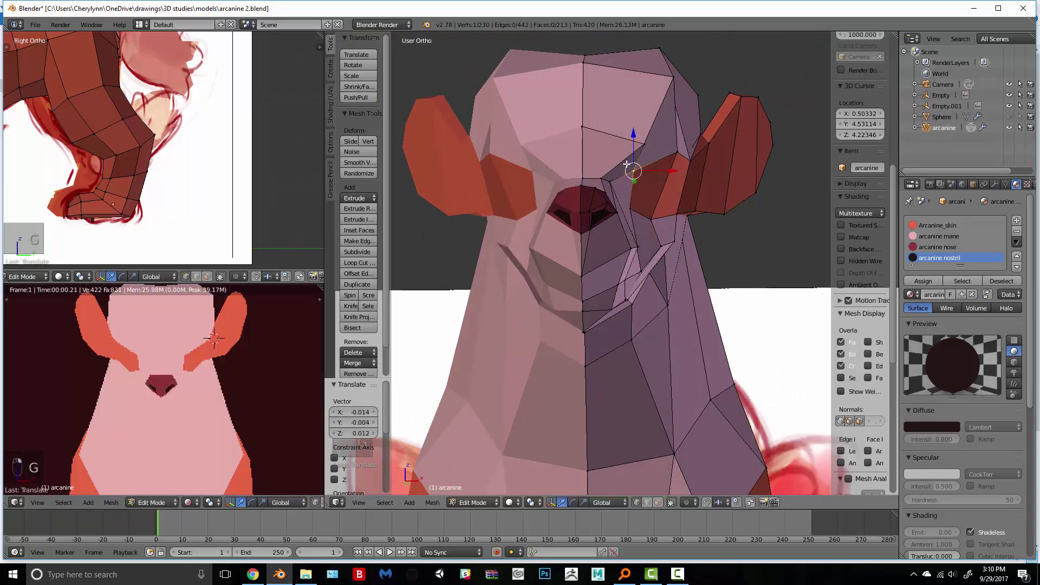
{"action": "key", "text": "g"}
{"action": "left_click", "coordinate": [625, 157]}
Step: Move the eye patch's upper outer vertex and its lower vertex inward to narrow the patch
{"action": "key", "text": "g"}
{"action": "left_click", "coordinate": [682, 164]}
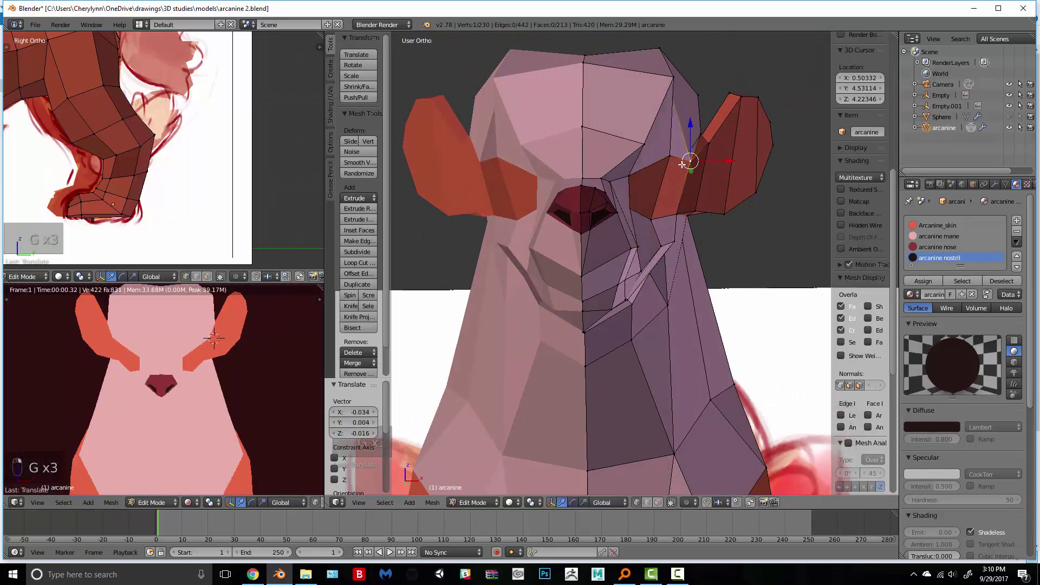
{"action": "left_click", "coordinate": [665, 207]}
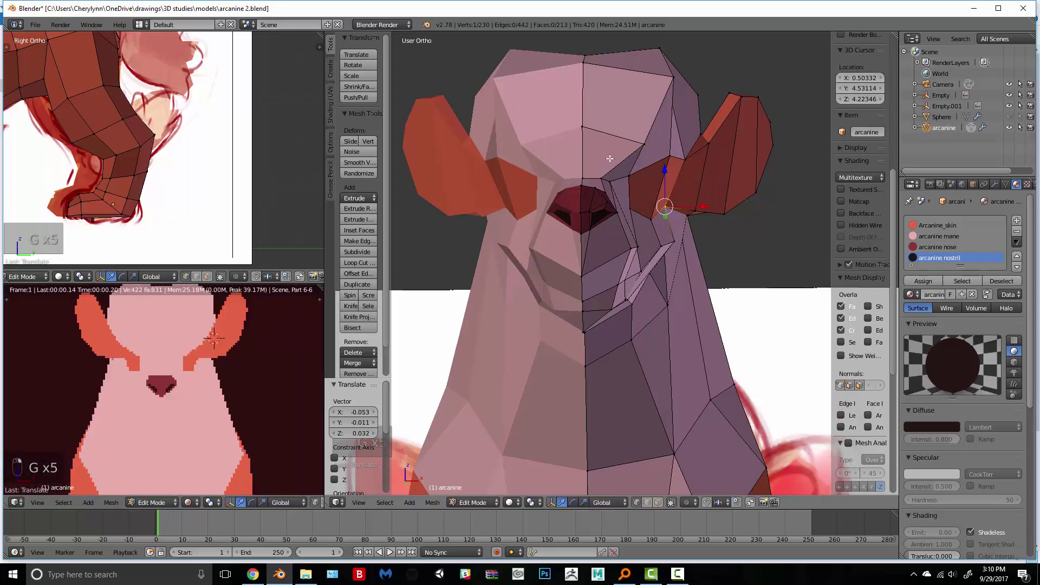
Step: Nudge the nose bridge's upper side vertices to refine the transition between muzzle and brow
{"action": "right_click", "coordinate": [605, 177], "text": "shift"}
{"action": "key", "text": "g"}
{"action": "key", "text": "g"}
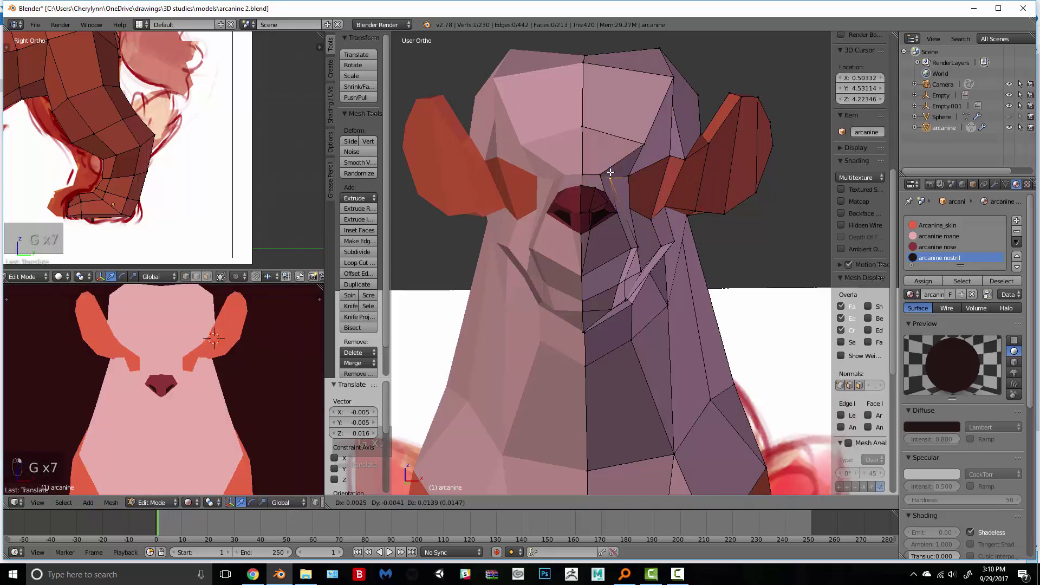
{"action": "left_click", "coordinate": [609, 176]}
{"action": "right_click", "coordinate": [601, 175]}
{"action": "key", "text": "g"}
{"action": "left_click", "coordinate": [599, 177]}
Step: Slide the forehead's upper corner vertex along its edge by a factor of 0.273 and move the head-side vertex near the ear inward
{"action": "middle_click_drag", "start_coordinate": [653, 185], "coordinate": [648, 221]}
{"action": "right_click", "coordinate": [678, 91]}
{"action": "key", "text": "g"}
{"action": "key", "text": "g"}
{"action": "left_click", "coordinate": [656, 85]}
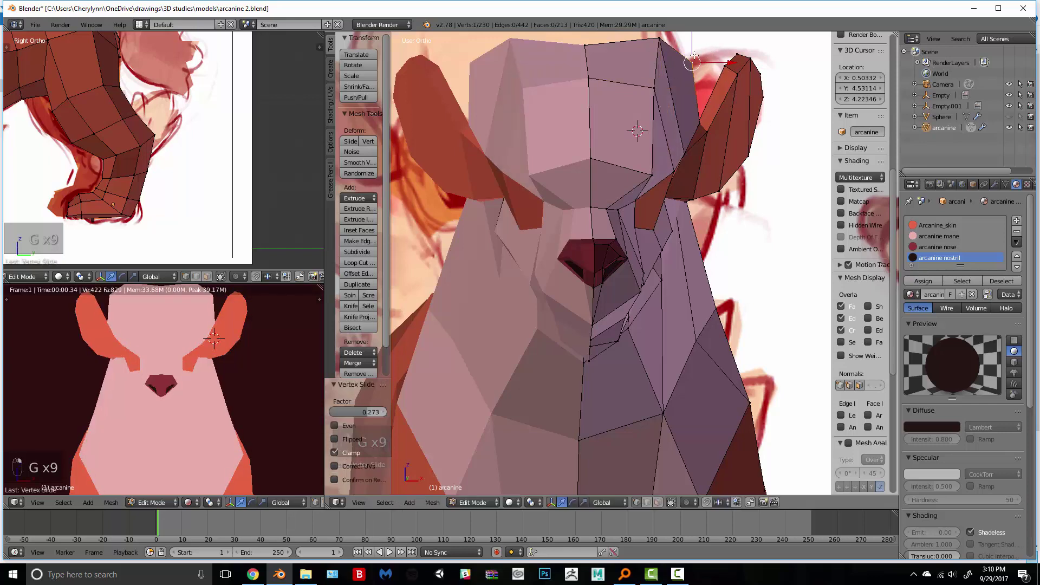
{"action": "key", "text": "g"}
{"action": "left_click", "coordinate": [691, 58]}
Step: Align the eye patch's lower outer vertex near the ear with the sketched eye in the front wireframe view
{"action": "key", "text": "KP_1"}
{"action": "scroll", "coordinate": [688, 158], "scroll_direction": "up", "scroll_amount": 3}
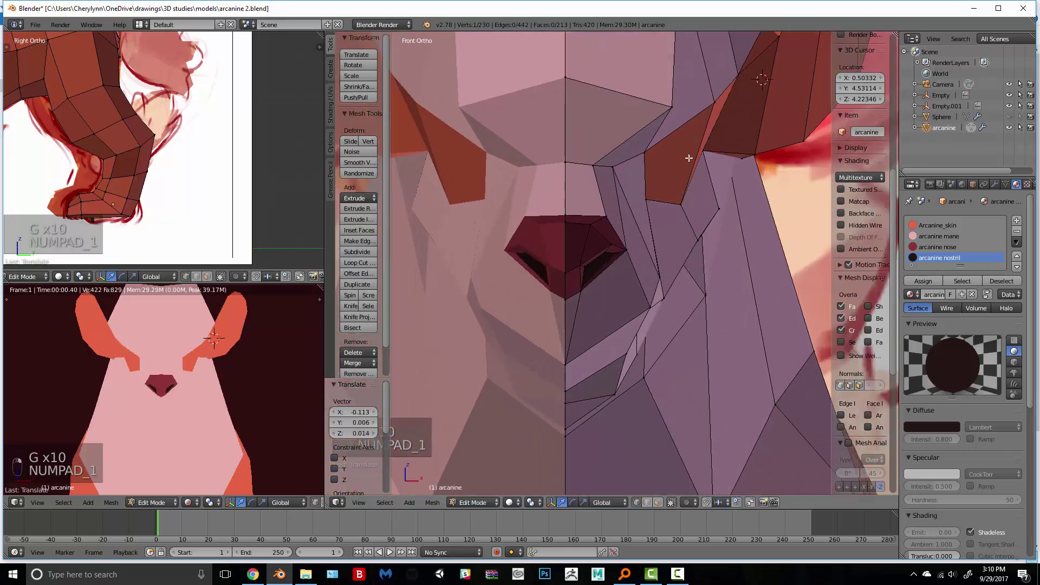
{"action": "key", "text": "z"}
{"action": "key", "text": "g"}
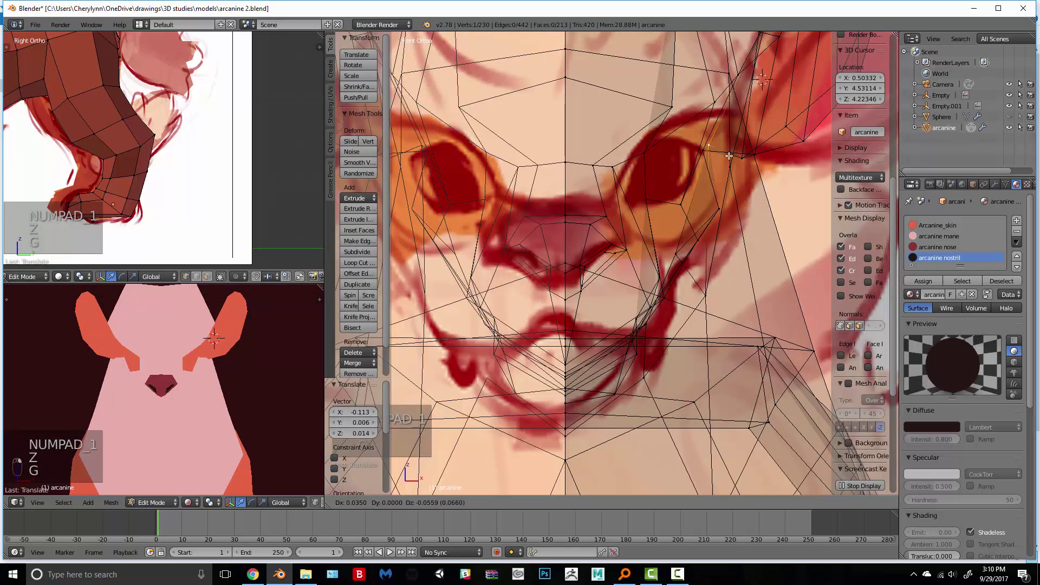
{"action": "left_click", "coordinate": [732, 160]}
{"action": "key", "text": "z"}
{"action": "key", "text": "z"}
{"action": "key", "text": "g"}
{"action": "left_click", "coordinate": [703, 154]}
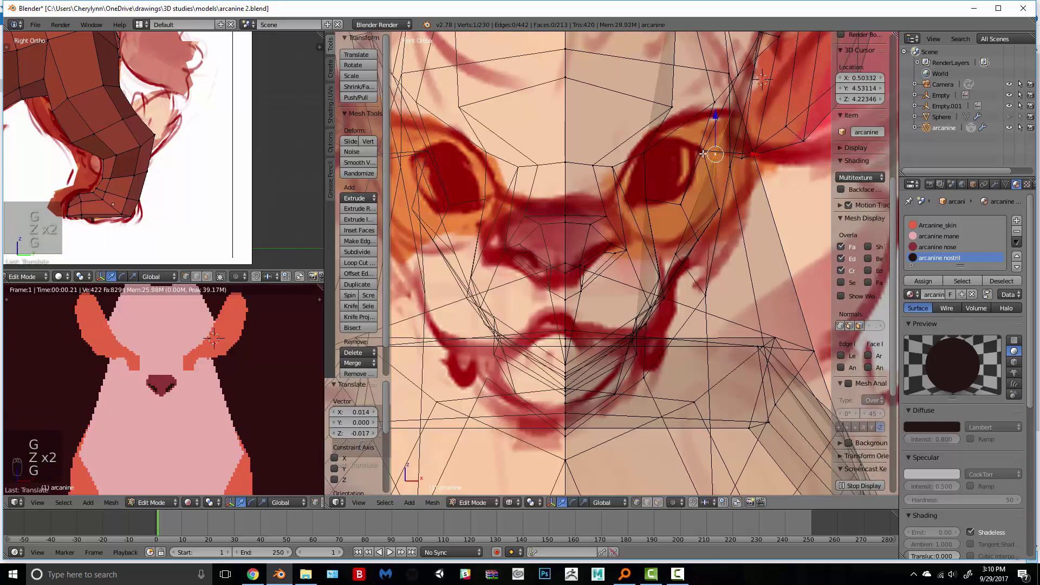
{"action": "key", "text": "g"}
{"action": "left_click", "coordinate": [728, 158]}
{"action": "key", "text": "z"}
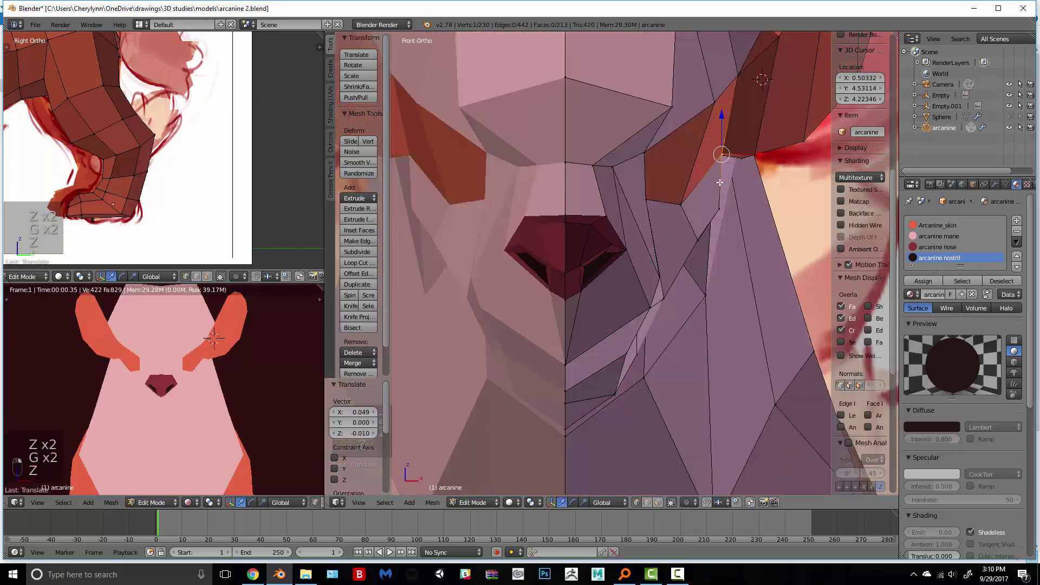
Step: Try to move the eye patch's lower inner corner vertex in the front view, and undo the move
{"action": "middle_click_drag", "start_coordinate": [718, 180], "coordinate": [727, 259], "text": "shift"}
{"action": "key", "text": "z"}
{"action": "key", "text": "g"}
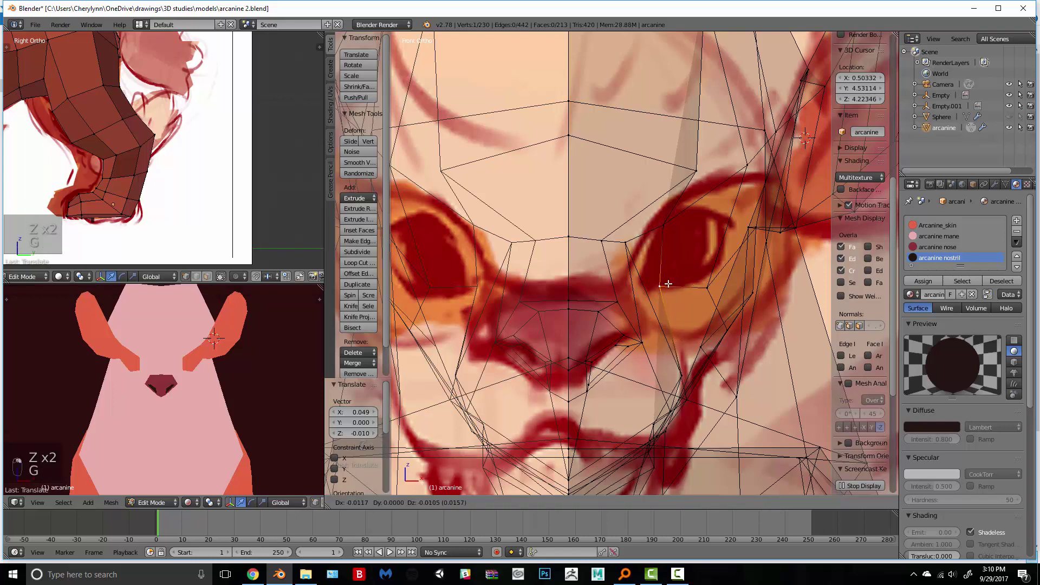
{"action": "left_click", "coordinate": [667, 288]}
{"action": "key", "text": "z"}
{"action": "key", "text": "ctrl+z"}
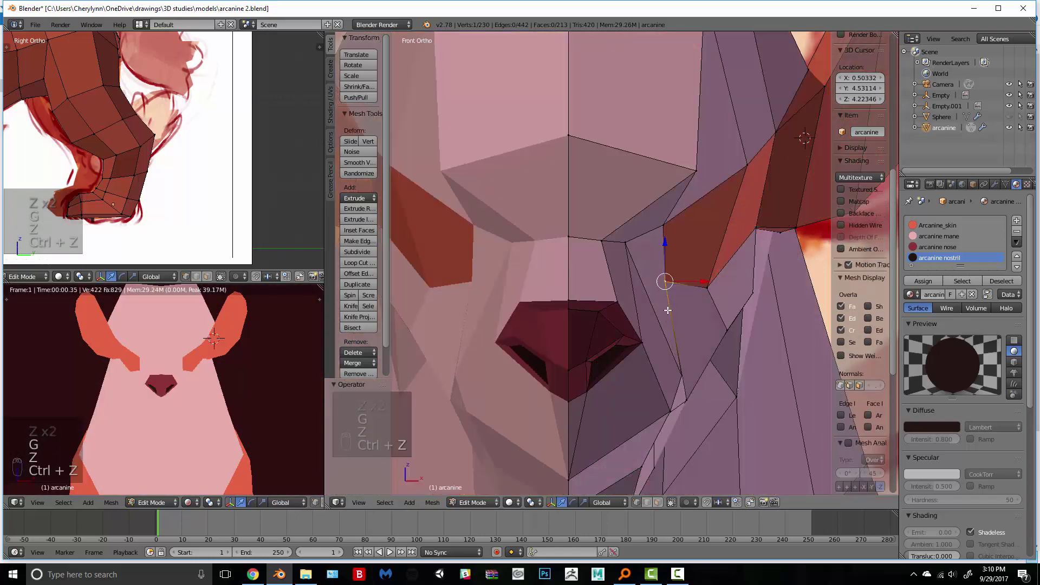
Step: Select the edge loop along the eye patch's inner edge and slide it toward the nose by a factor of about 0.504
{"action": "key", "text": "z"}
{"action": "left_click", "coordinate": [660, 501]}
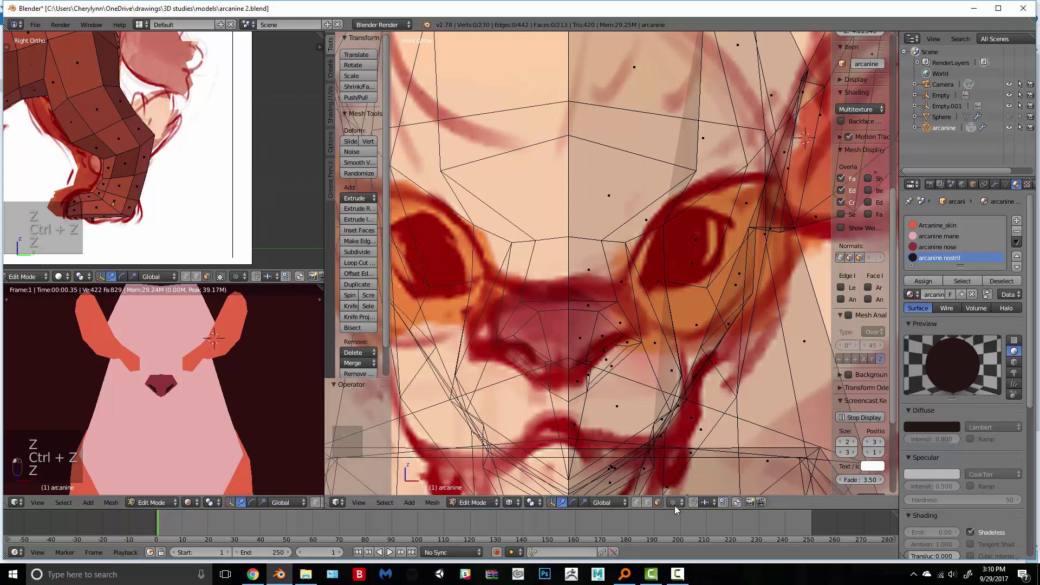
{"action": "right_click", "coordinate": [662, 267], "text": "alt"}
{"action": "key", "text": "z"}
{"action": "middle_click_drag", "start_coordinate": [684, 265], "coordinate": [608, 265]}
{"action": "key", "text": "g"}
{"action": "key", "text": "g"}
{"action": "left_click", "coordinate": [529, 227]}
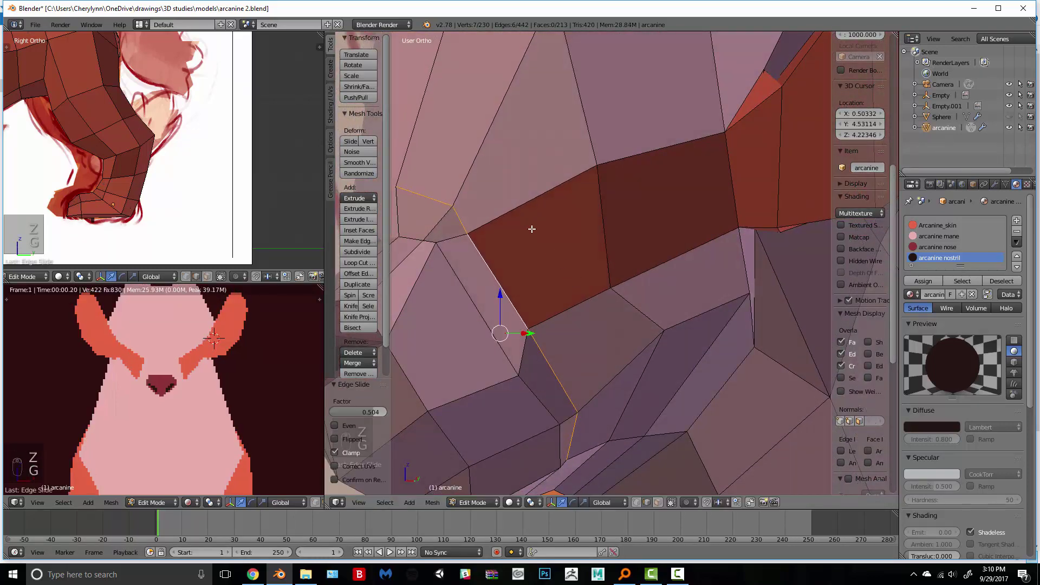
Step: Align the selected eye and muzzle loop with the side reference, moving it 0.005 along Y and 0.010 along Z and scaling it 1.019
{"action": "key", "text": "KP_1"}
{"action": "key", "text": "KP_3"}
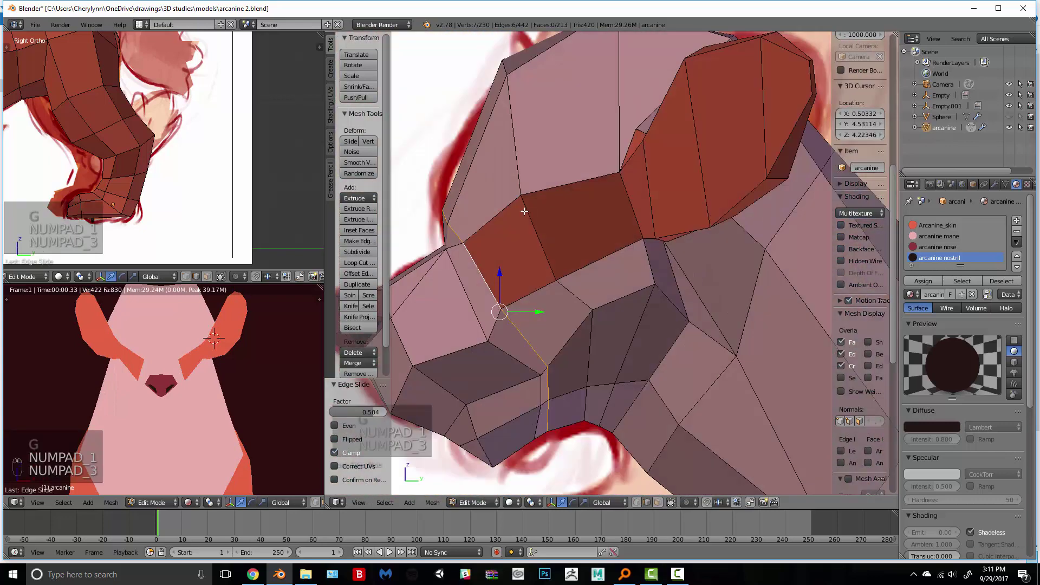
{"action": "key", "text": "z"}
{"action": "key", "text": "s"}
{"action": "left_click", "coordinate": [521, 203]}
{"action": "key", "text": "g"}
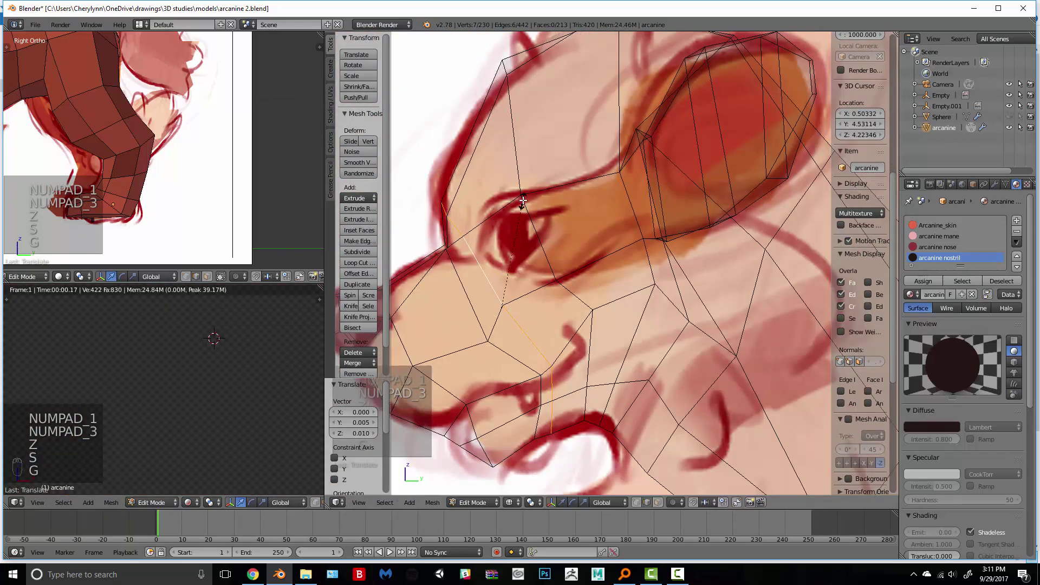
{"action": "left_click", "coordinate": [522, 200]}
{"action": "key", "text": "s"}
{"action": "left_click", "coordinate": [523, 197]}
Step: Reposition the lower jaw and chin vertices individually to follow the mouth line in the side reference
{"action": "left_click", "coordinate": [636, 504]}
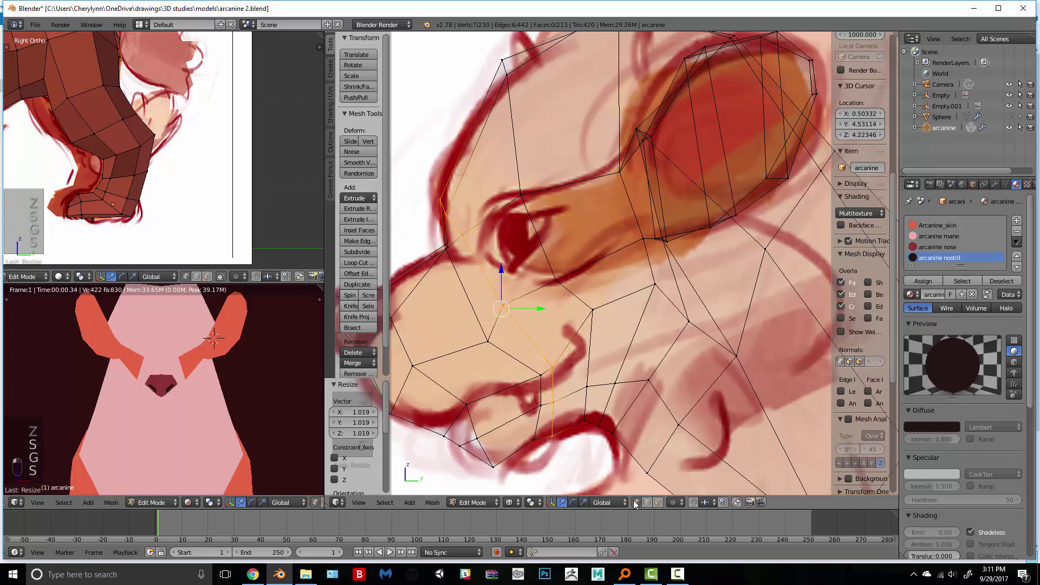
{"action": "right_click_drag", "start_coordinate": [553, 435], "coordinate": [553, 423]}
{"action": "left_click", "coordinate": [552, 422]}
{"action": "right_click", "coordinate": [535, 438]}
{"action": "key", "text": "g"}
{"action": "left_click", "coordinate": [534, 449]}
{"action": "right_click", "coordinate": [503, 465]}
{"action": "key", "text": "g"}
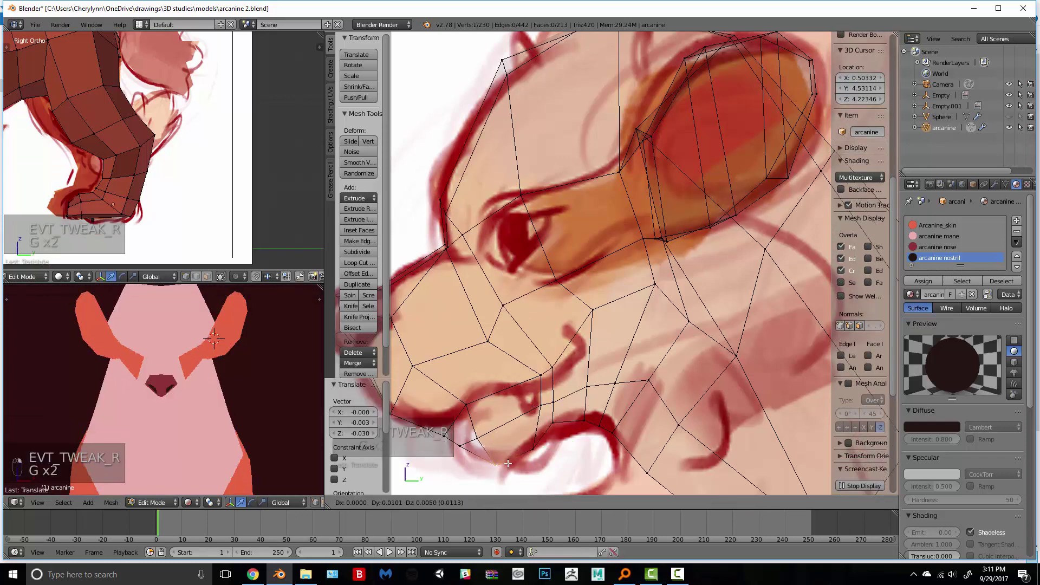
{"action": "left_click", "coordinate": [512, 462]}
Step: Shift the muzzle vertex above the mouth corner 0.005 along Y to match the side reference
{"action": "scroll", "coordinate": [547, 303], "scroll_direction": "down", "scroll_amount": 3}
{"action": "key", "text": "z"}
{"action": "scroll", "coordinate": [554, 252], "scroll_direction": "up", "scroll_amount": 3}
{"action": "middle_click_drag", "start_coordinate": [584, 301], "coordinate": [601, 392], "text": "shift"}
{"action": "key", "text": "z"}
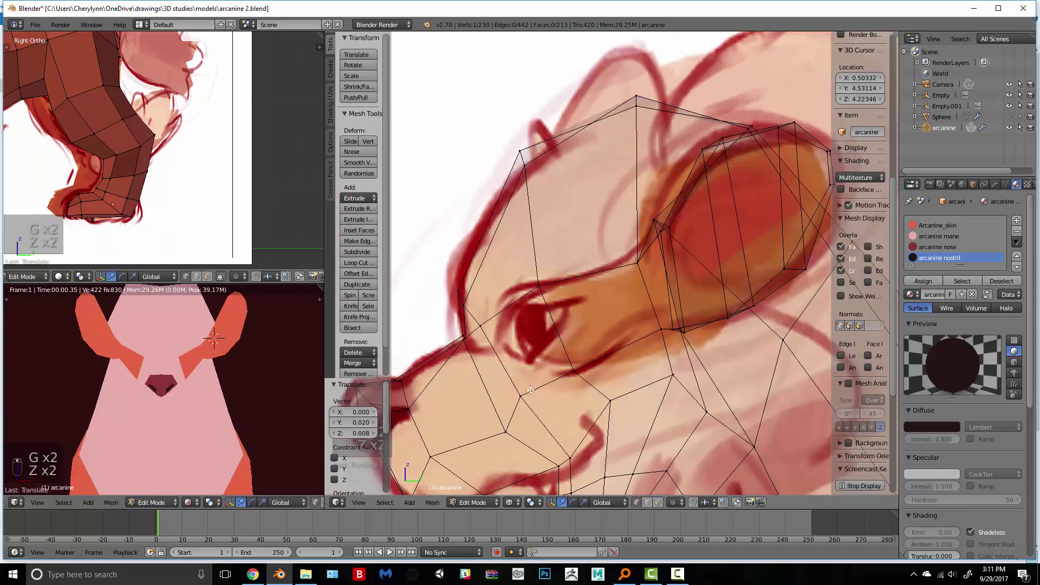
{"action": "key", "text": "z"}
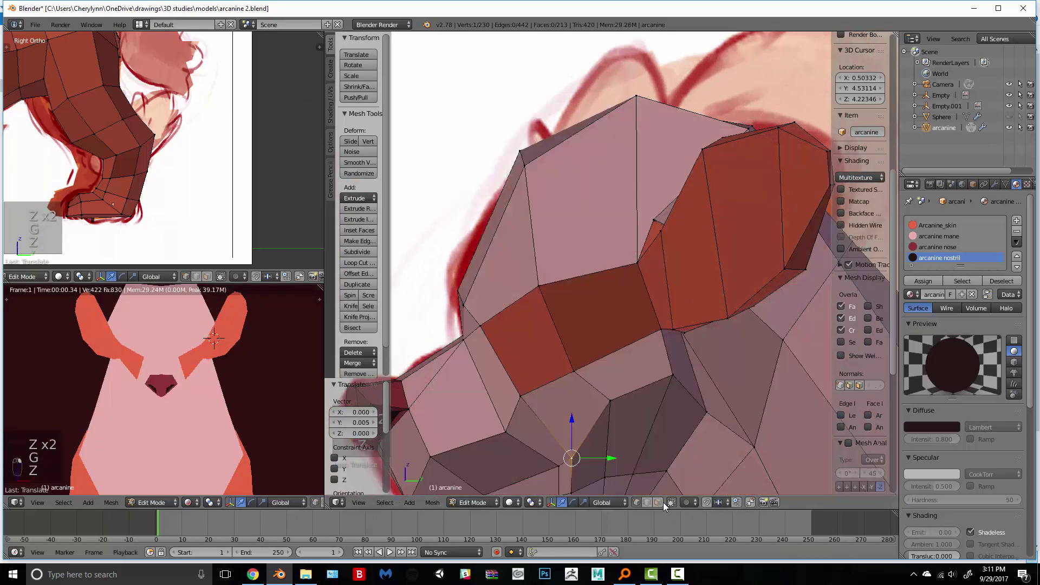
Step: Try deleting the frontmost face of the orange eye patch, and undo the deletion
{"action": "left_click", "coordinate": [658, 502]}
{"action": "key", "text": "z"}
{"action": "right_click", "coordinate": [549, 345]}
{"action": "key", "text": "z"}
{"action": "key", "text": "x"}
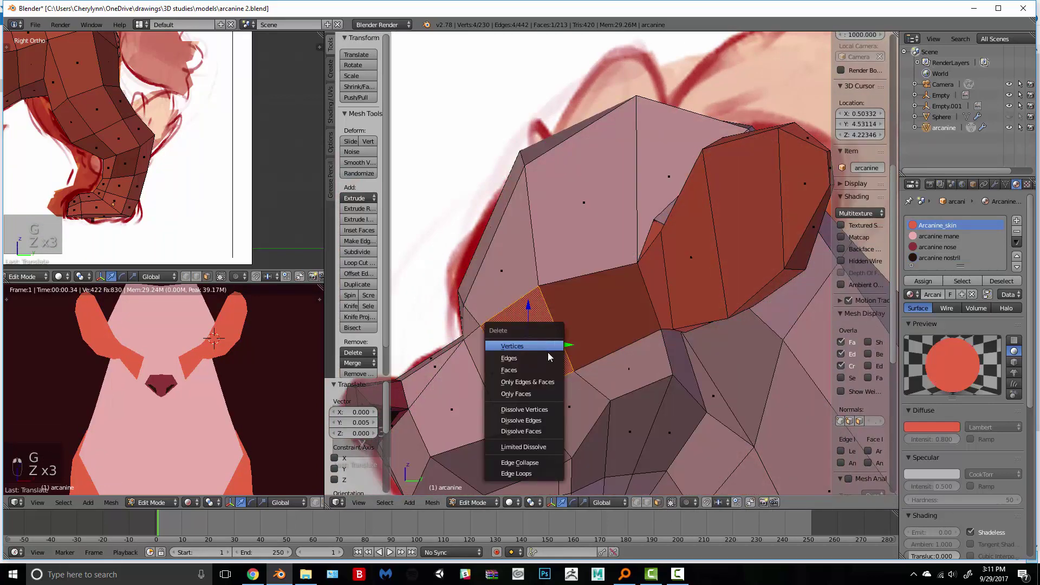
{"action": "left_click", "coordinate": [548, 352]}
{"action": "middle_click_drag", "start_coordinate": [548, 352], "coordinate": [641, 296]}
{"action": "key", "text": "KP_1"}
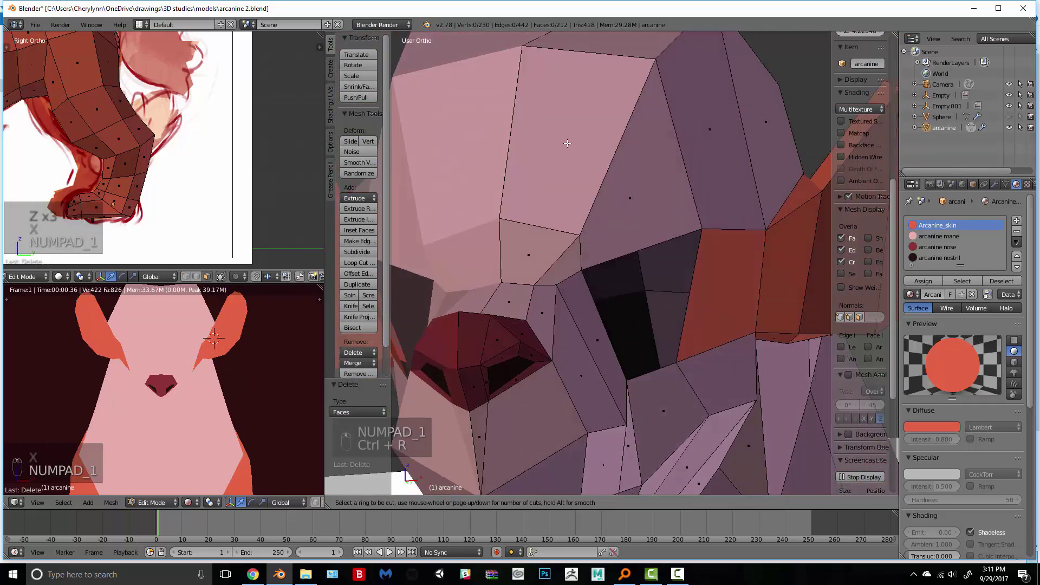
{"action": "key", "text": "ctrl+z"}
{"action": "key", "text": "ctrl+z"}
{"action": "key", "text": "ctrl+z"}
Step: Add one loop cut running down the forehead and through the frontmost face of the eye patch
{"action": "key", "text": "ctrl+r"}
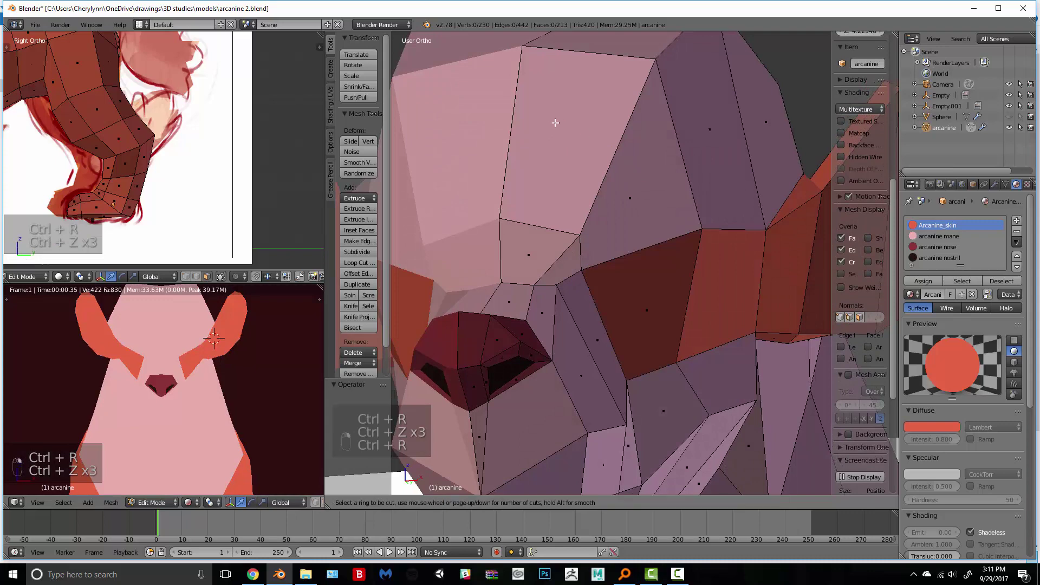
{"action": "left_click", "coordinate": [612, 172]}
{"action": "middle_click_drag", "start_coordinate": [645, 281], "coordinate": [672, 345]}
Step: Try opening an eye hole by deleting the two front faces of the eye patch
{"action": "left_click", "coordinate": [658, 502]}
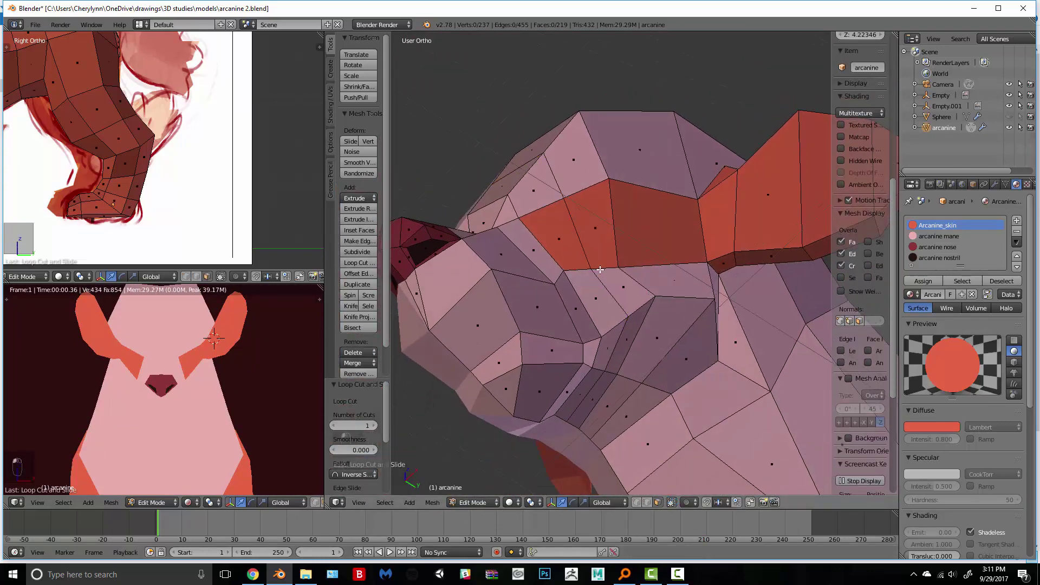
{"action": "right_click", "coordinate": [566, 236]}
{"action": "right_click", "coordinate": [606, 232], "text": "shift"}
{"action": "key", "text": "KP_1"}
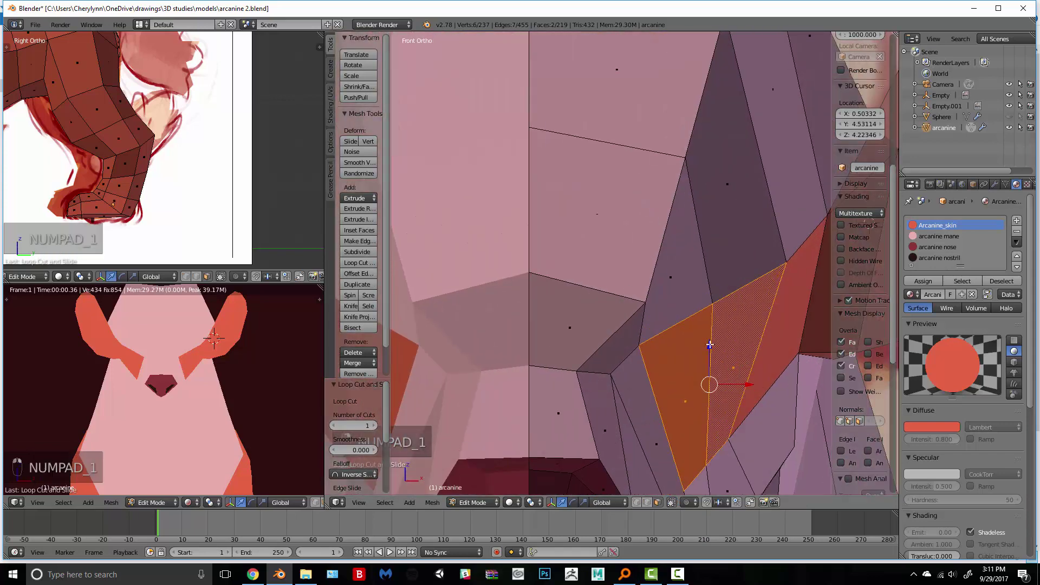
{"action": "key", "text": "z"}
{"action": "key", "text": "x"}
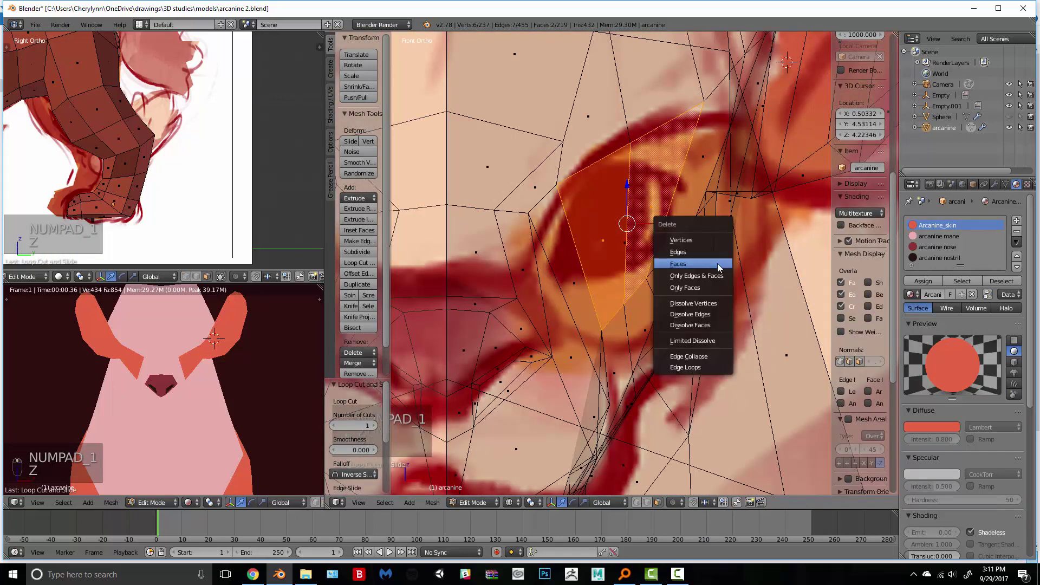
{"action": "left_click", "coordinate": [719, 264]}
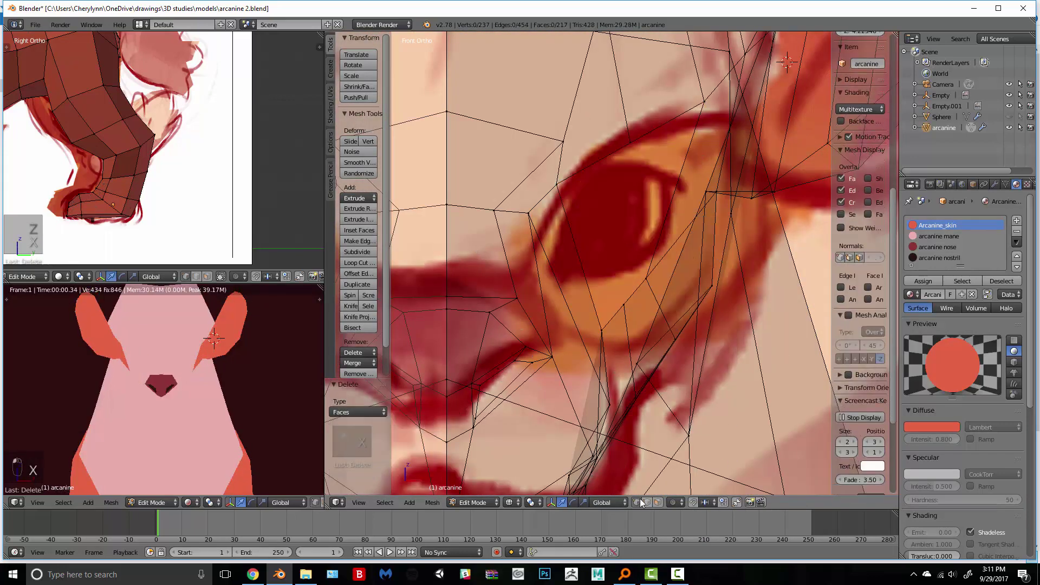
Step: Try a loop cut beside the eye hole, and undo back to before the two eye patch faces were deleted
{"action": "right_click", "coordinate": [649, 139], "text": "alt"}
{"action": "key", "text": "z"}
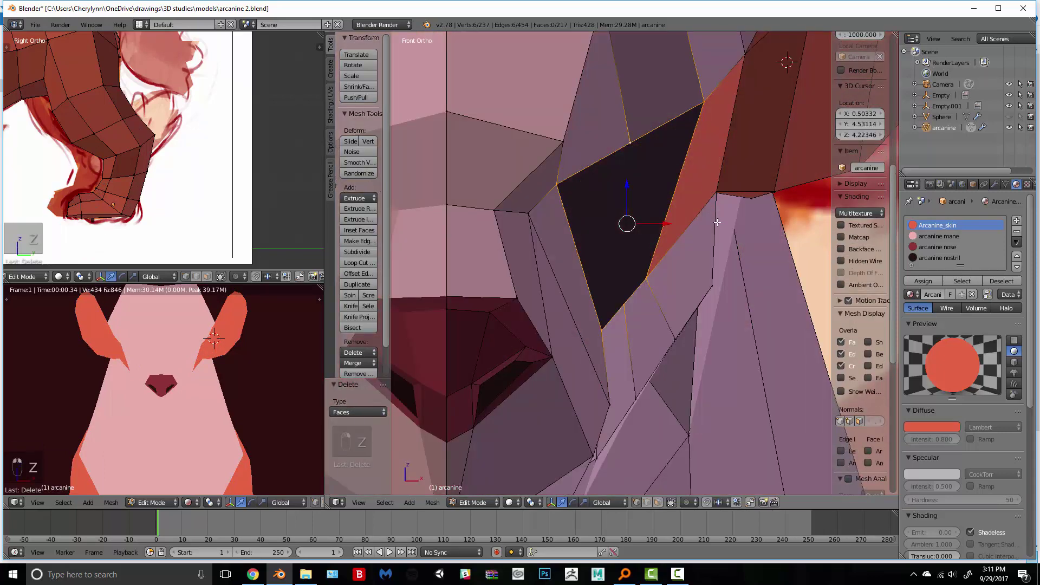
{"action": "middle_click_drag", "start_coordinate": [692, 180], "coordinate": [561, 306]}
{"action": "key", "text": "ctrl+r"}
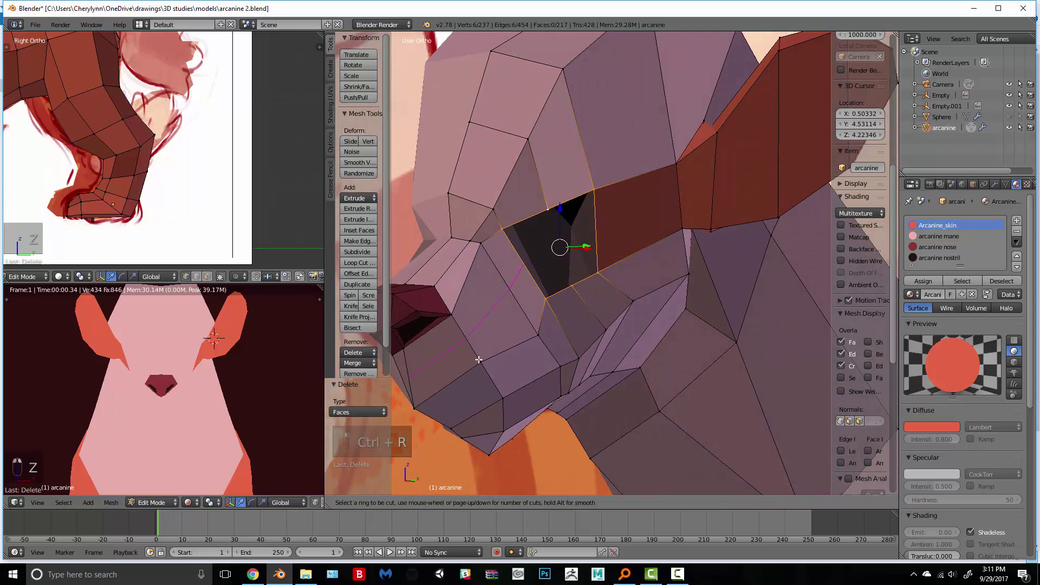
{"action": "key", "text": "ctrl+z"}
{"action": "key", "text": "ctrl+z"}
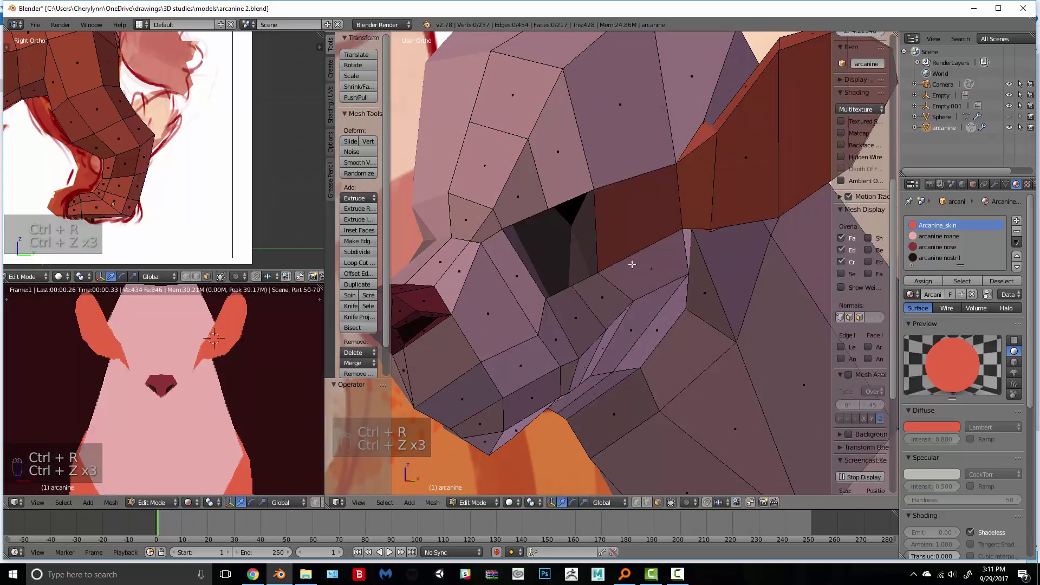
{"action": "key", "text": "ctrl+z"}
{"action": "key", "text": "ctrl+z"}
Step: Knife-cut a line from the muzzle lengthwise through the eye patch and around the inner area of the ear
{"action": "scroll", "coordinate": [627, 262], "scroll_direction": "down", "scroll_amount": 3}
{"action": "key", "text": "ctrl+r"}
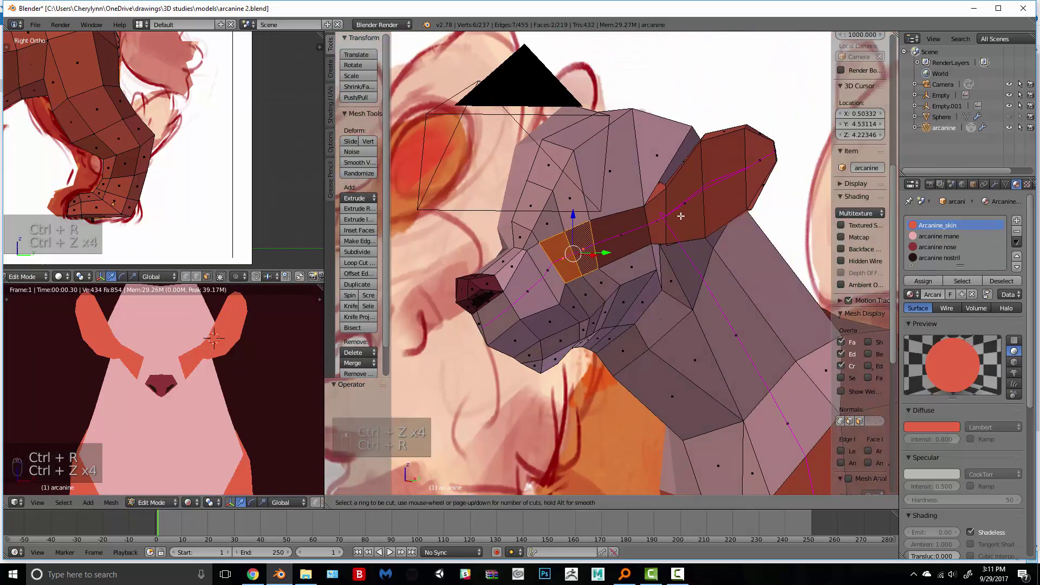
{"action": "key", "text": "Escape"}
{"action": "key", "text": "k"}
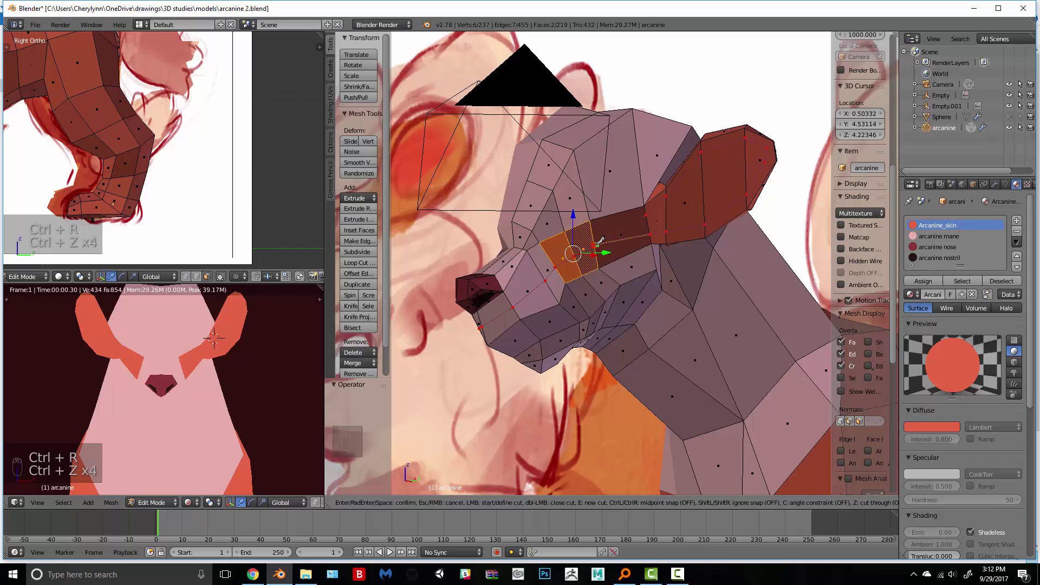
{"action": "key", "text": "Return"}
Step: Merge the two close vertices where the eye patch meets the ear, using At First
{"action": "right_click", "coordinate": [658, 238]}
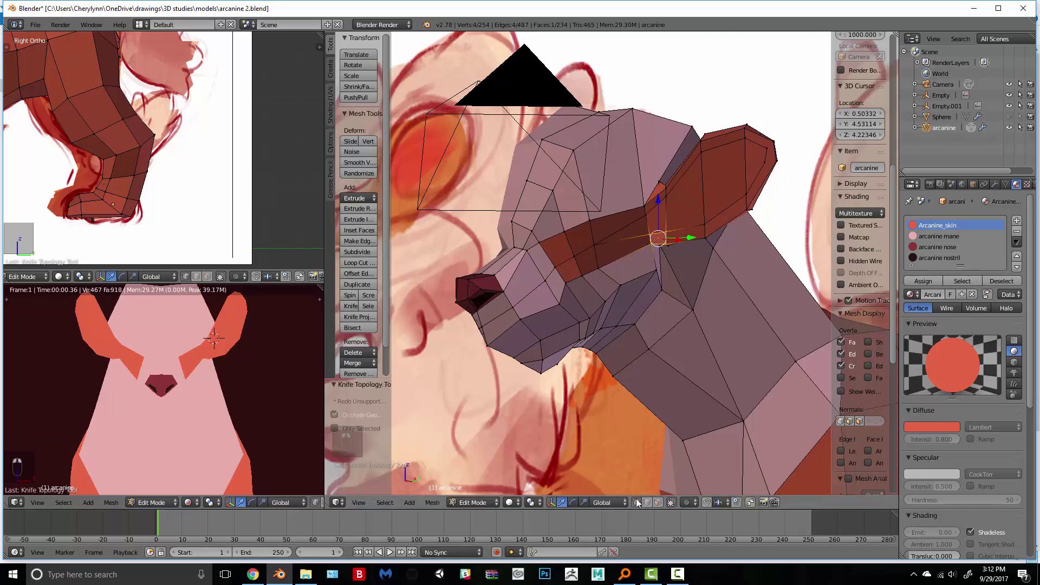
{"action": "scroll", "coordinate": [608, 271], "scroll_direction": "up", "scroll_amount": 4}
{"action": "middle_click_drag", "start_coordinate": [609, 272], "coordinate": [599, 251]}
{"action": "right_click", "coordinate": [691, 185]}
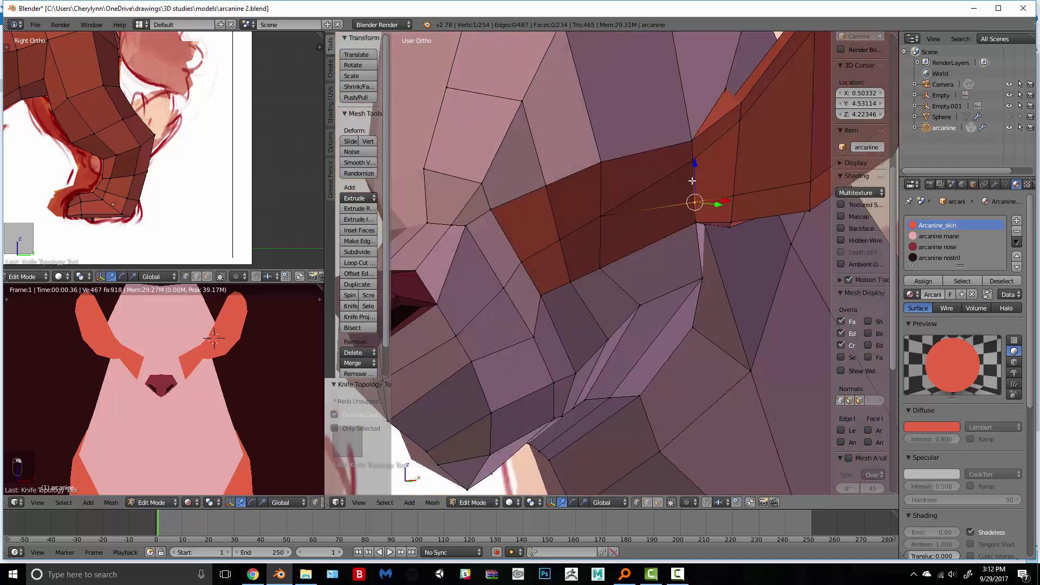
{"action": "key", "text": "alt+m"}
{"action": "left_click", "coordinate": [696, 172]}
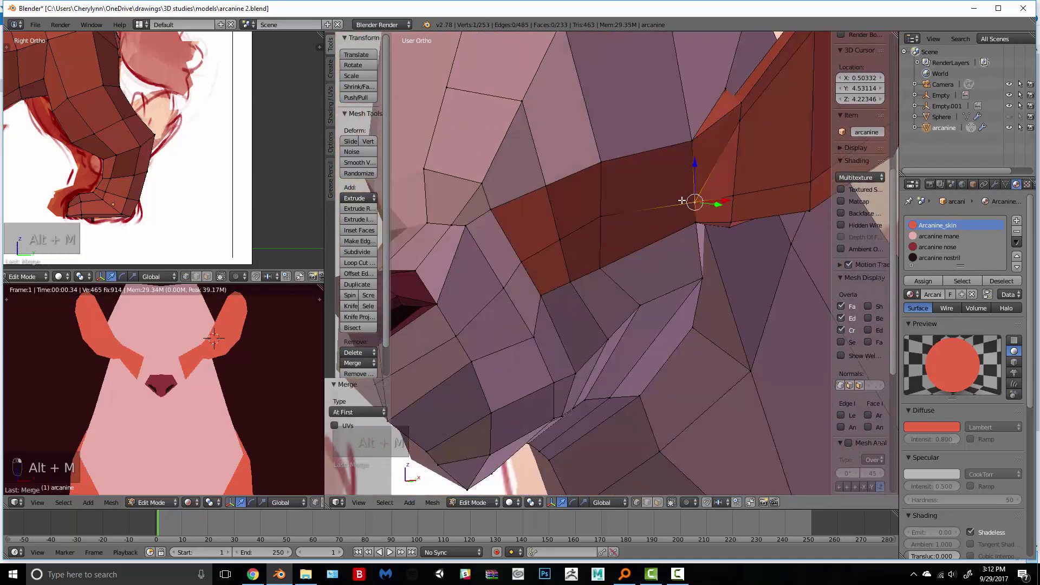
Step: Slide the merged vertex at the base of the ear by a factor of 0.347 and save the file
{"action": "scroll", "coordinate": [681, 200], "scroll_direction": "down", "scroll_amount": 2}
{"action": "key", "text": "g"}
{"action": "key", "text": "g"}
{"action": "left_click", "coordinate": [697, 192]}
{"action": "scroll", "coordinate": [696, 315], "scroll_direction": "down", "scroll_amount": 3}
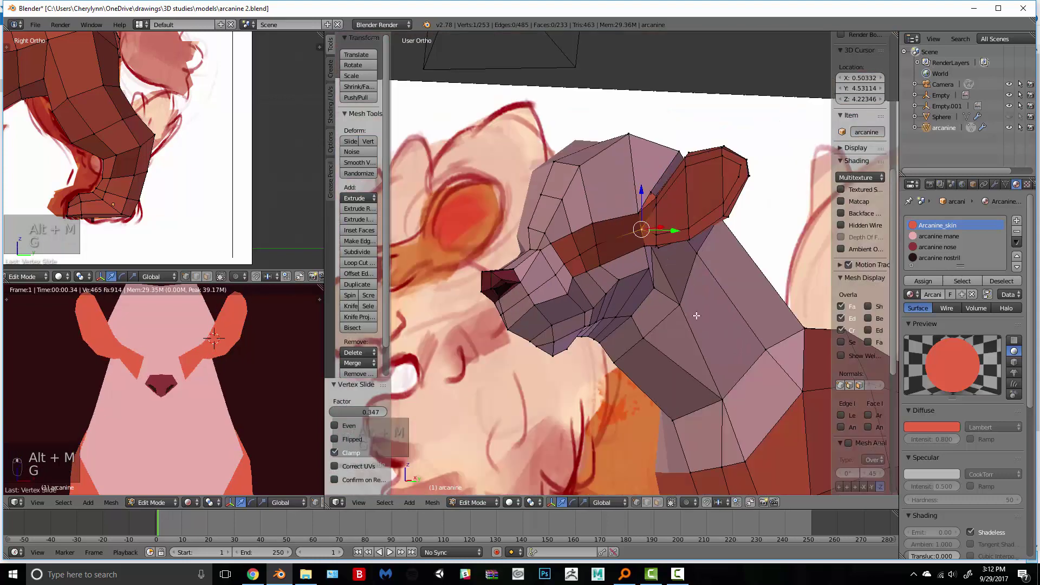
{"action": "left_click", "coordinate": [658, 502]}
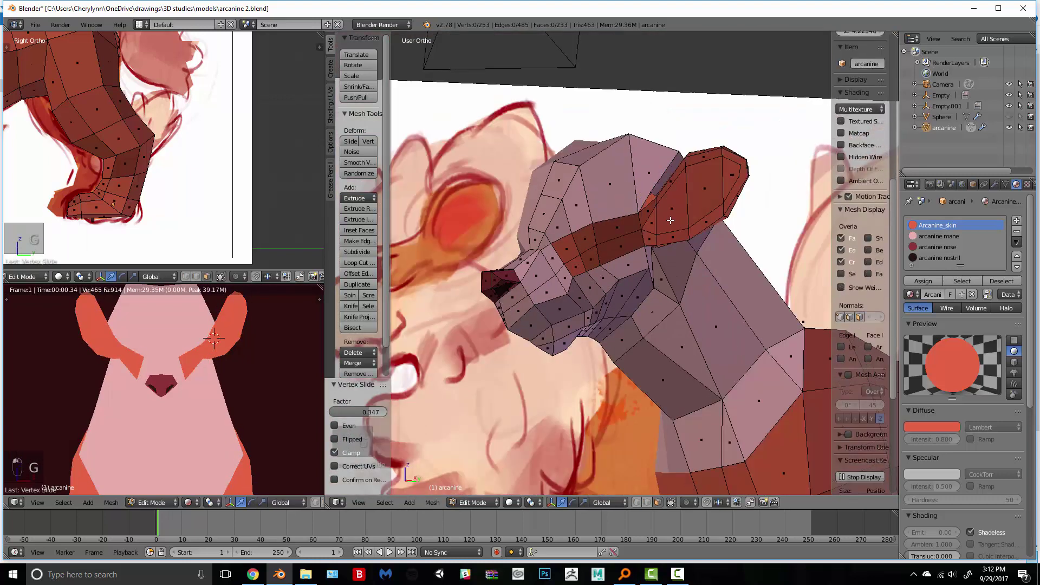
{"action": "key", "text": "ctrl+s"}
{"action": "left_click", "coordinate": [698, 222]}
Step: Select the four inner ear faces and assign the arcanine nose material to them
{"action": "right_click", "coordinate": [673, 210]}
{"action": "right_click", "coordinate": [654, 221], "text": "shift"}
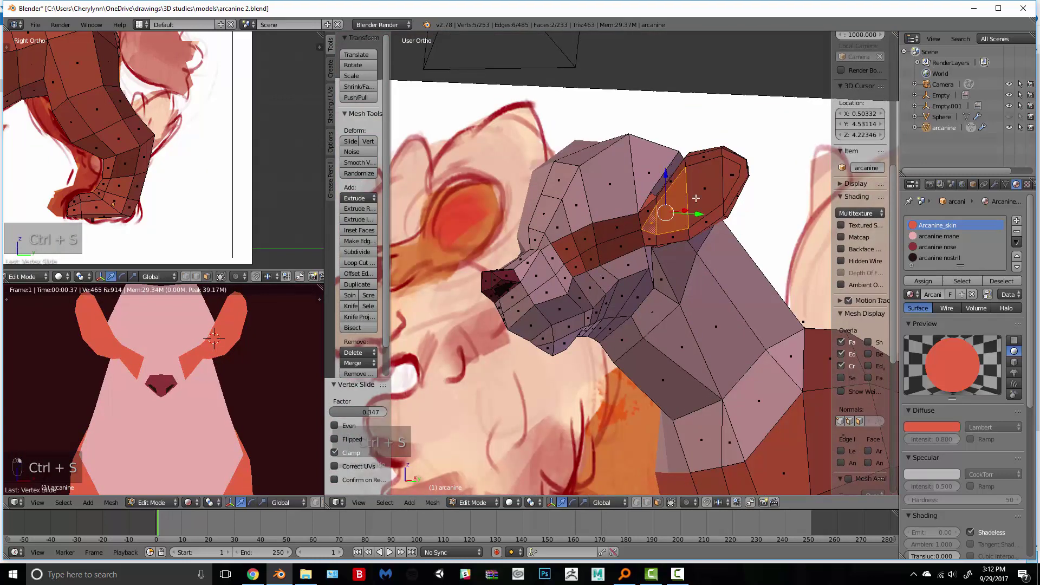
{"action": "right_click", "coordinate": [703, 190], "text": "shift"}
{"action": "right_click", "coordinate": [726, 177], "text": "shift"}
{"action": "left_click", "coordinate": [930, 247]}
{"action": "left_click", "coordinate": [924, 280]}
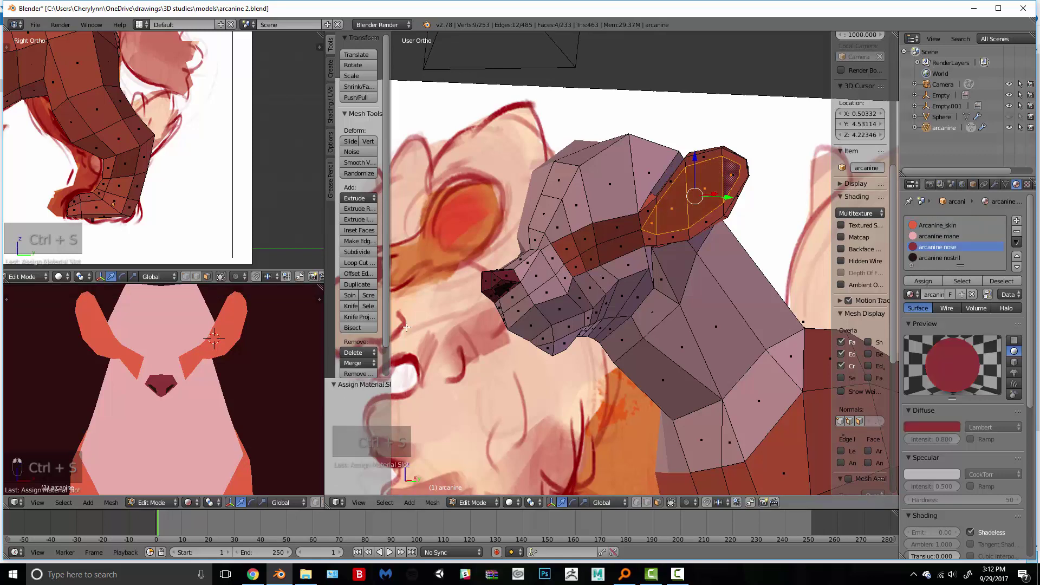
Step: Set the arcanine nose material's diffuse colour to hex 8D3533
{"action": "left_click", "coordinate": [922, 423]}
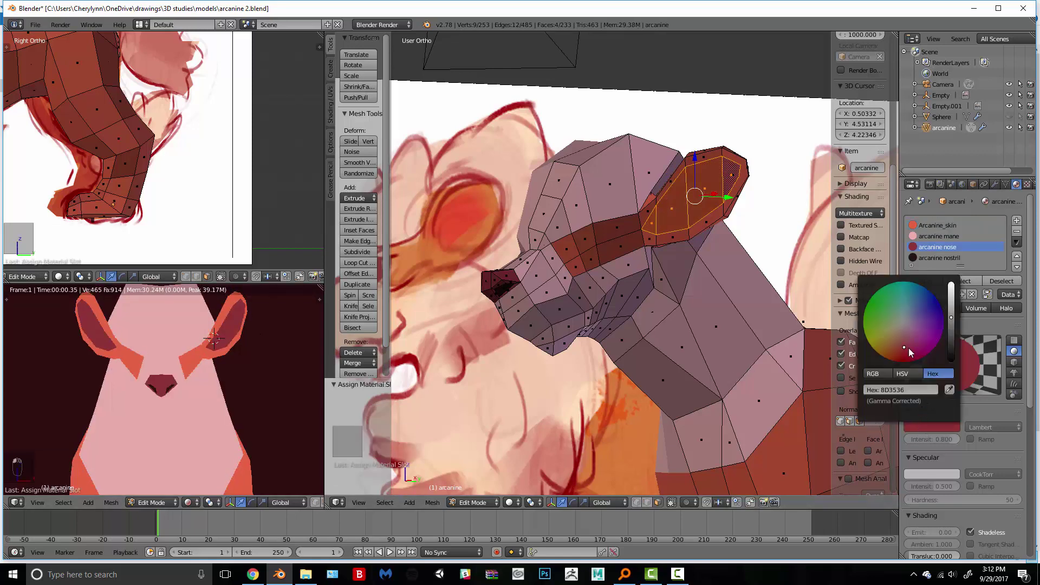
{"action": "left_click", "coordinate": [901, 351]}
{"action": "left_click", "coordinate": [902, 348]}
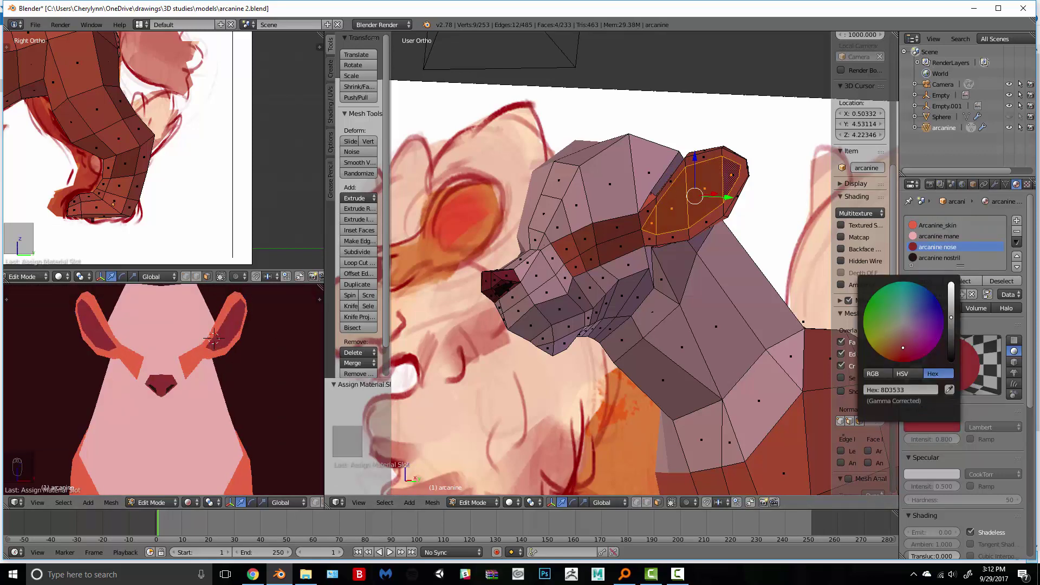
{"action": "scroll", "coordinate": [585, 322], "scroll_direction": "down", "scroll_amount": 5}
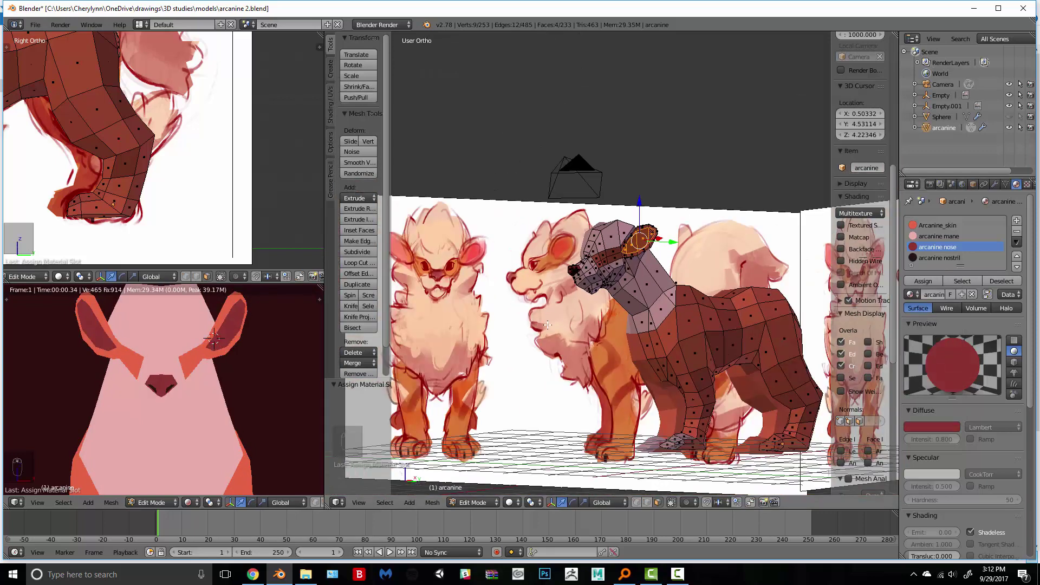
{"action": "scroll", "coordinate": [585, 322], "scroll_direction": "up", "scroll_amount": 4}
{"action": "scroll", "coordinate": [585, 322], "scroll_direction": "up", "scroll_amount": 2}
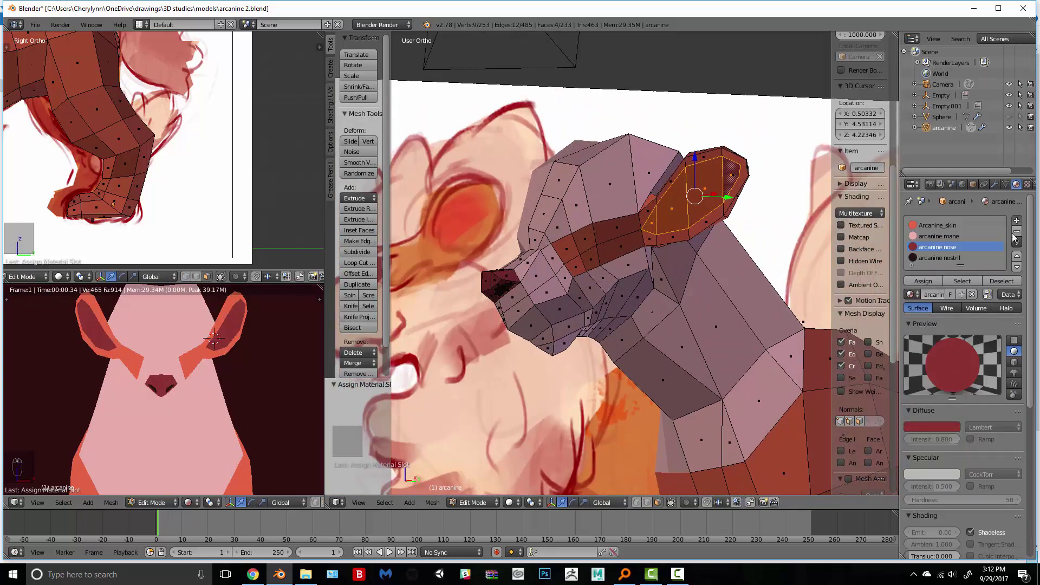
Step: Create a new shadeless material with a red diffuse colour and assign it to the selected inner ear faces
{"action": "left_click", "coordinate": [1016, 220]}
{"action": "left_click", "coordinate": [947, 304]}
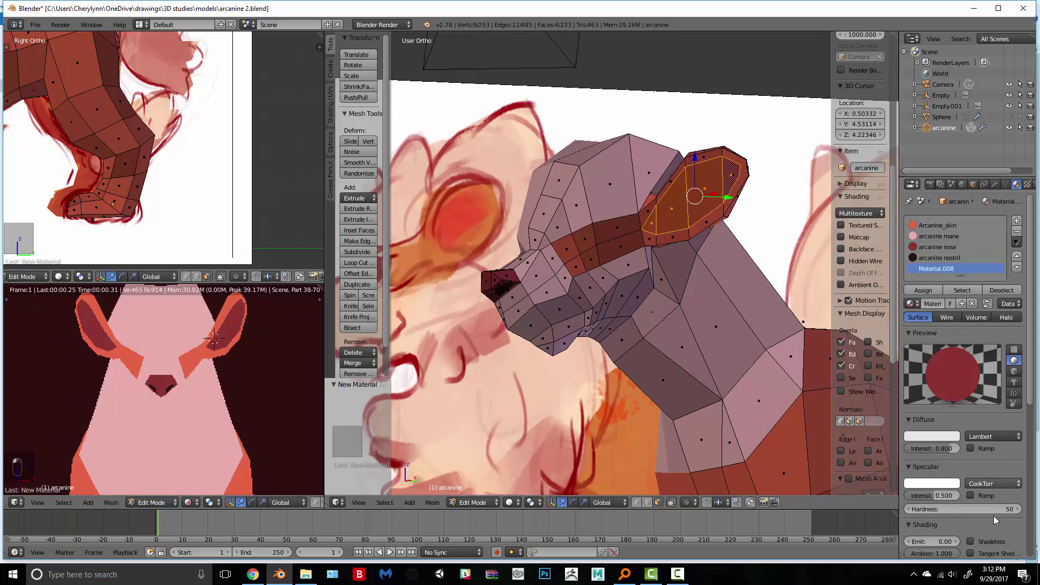
{"action": "left_click", "coordinate": [927, 437]}
{"action": "left_click", "coordinate": [901, 358]}
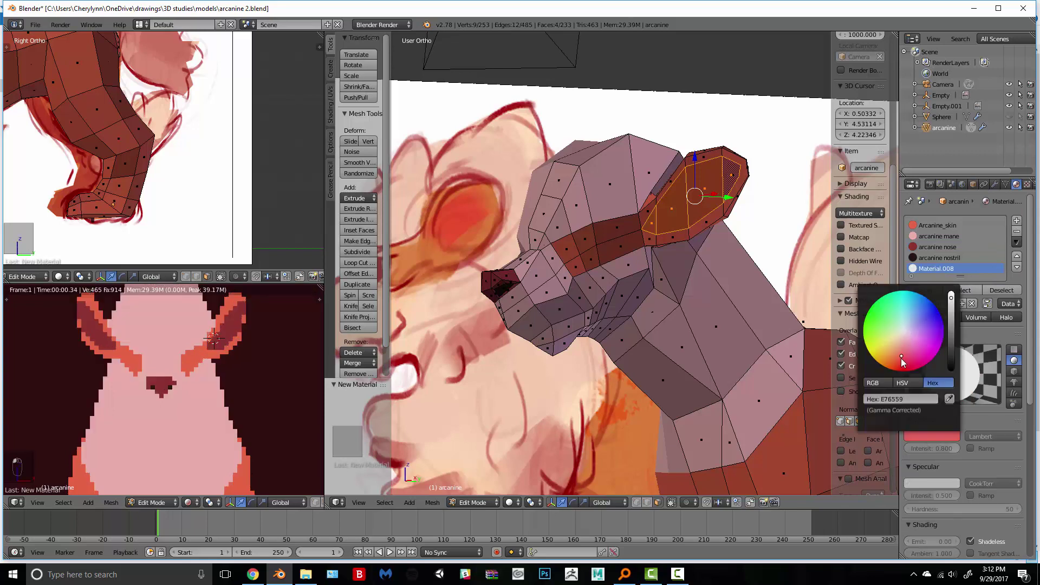
{"action": "left_click", "coordinate": [923, 290]}
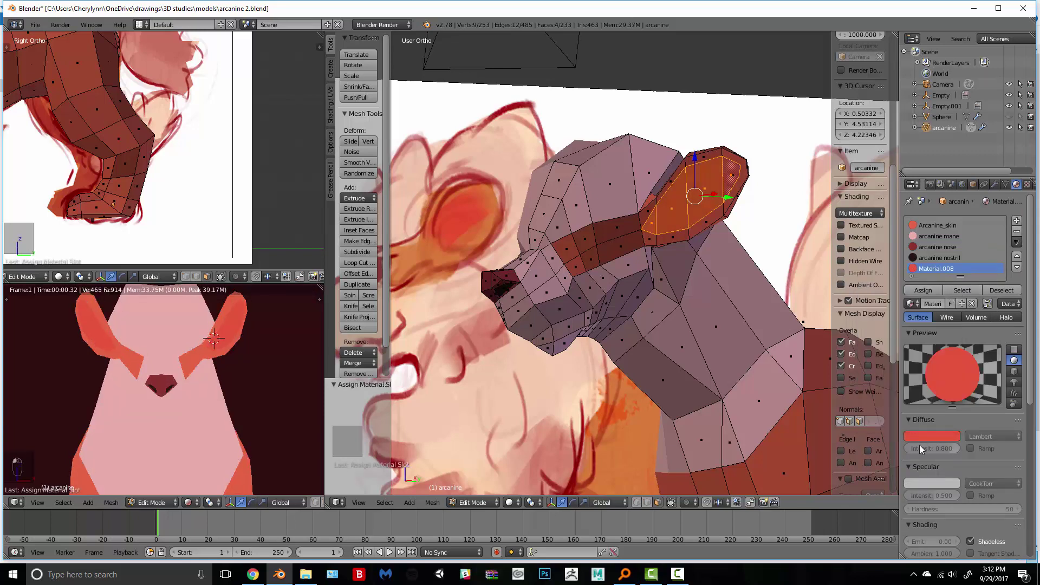
Step: Change the inner ear material's diffuse colour to a deeper, more saturated red and check it in the rendered preview
{"action": "left_click", "coordinate": [925, 437]}
{"action": "left_click", "coordinate": [901, 363]}
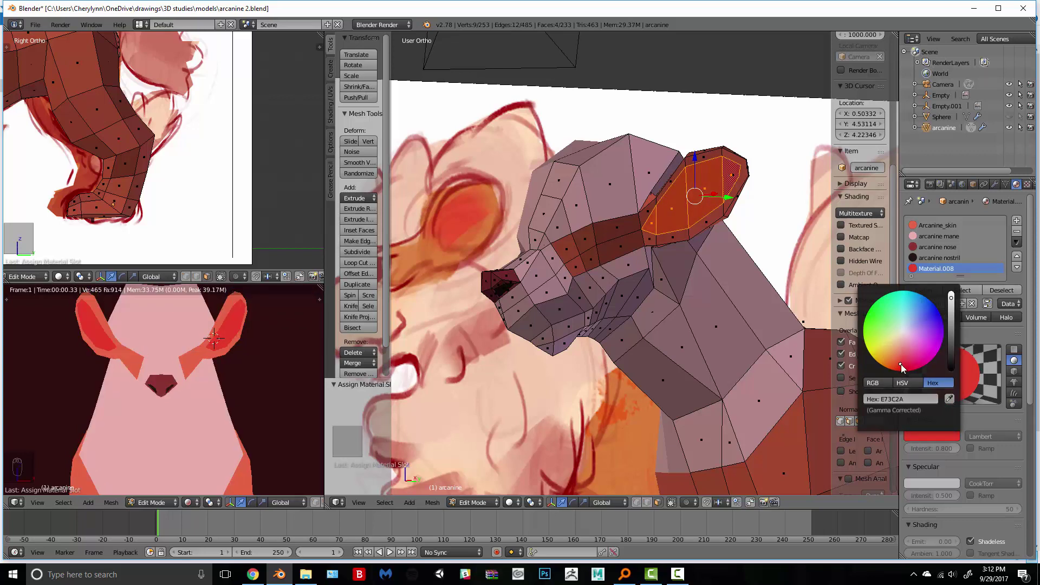
{"action": "scroll", "coordinate": [108, 374], "scroll_direction": "up", "scroll_amount": 8}
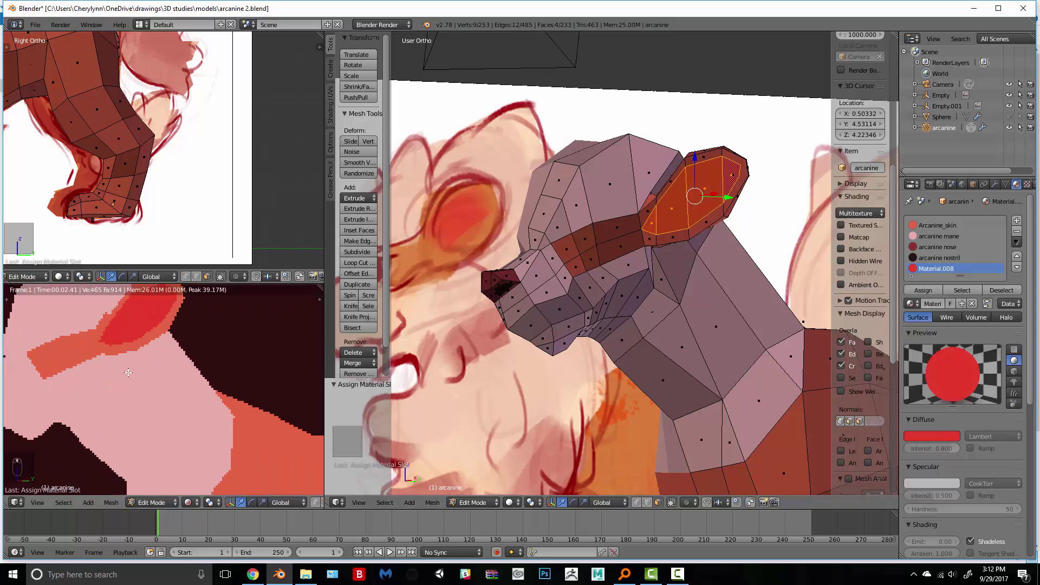
{"action": "scroll", "coordinate": [151, 372], "scroll_direction": "down", "scroll_amount": 4}
Step: Unhide the Sphere mane object and examine the head and mane together in the rendered preview
{"action": "left_click", "coordinate": [1009, 117]}
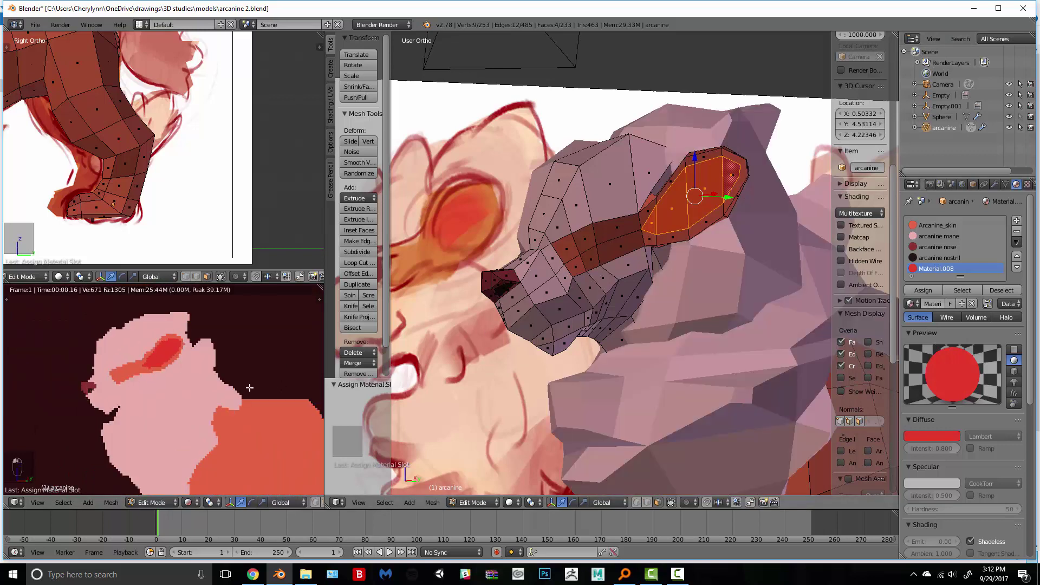
{"action": "scroll", "coordinate": [159, 402], "scroll_direction": "down", "scroll_amount": 2}
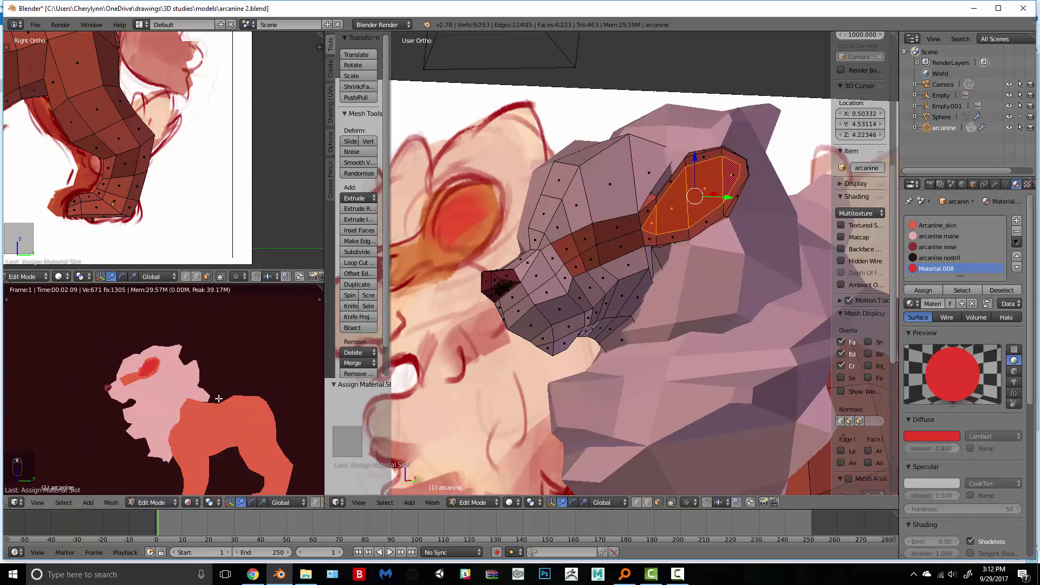
{"action": "middle_click_drag", "start_coordinate": [215, 400], "coordinate": [247, 378], "text": "shift"}
{"action": "scroll", "coordinate": [146, 376], "scroll_direction": "up", "scroll_amount": 2}
{"action": "scroll", "coordinate": [149, 379], "scroll_direction": "down", "scroll_amount": 2}
{"action": "scroll", "coordinate": [247, 377], "scroll_direction": "up", "scroll_amount": 6}
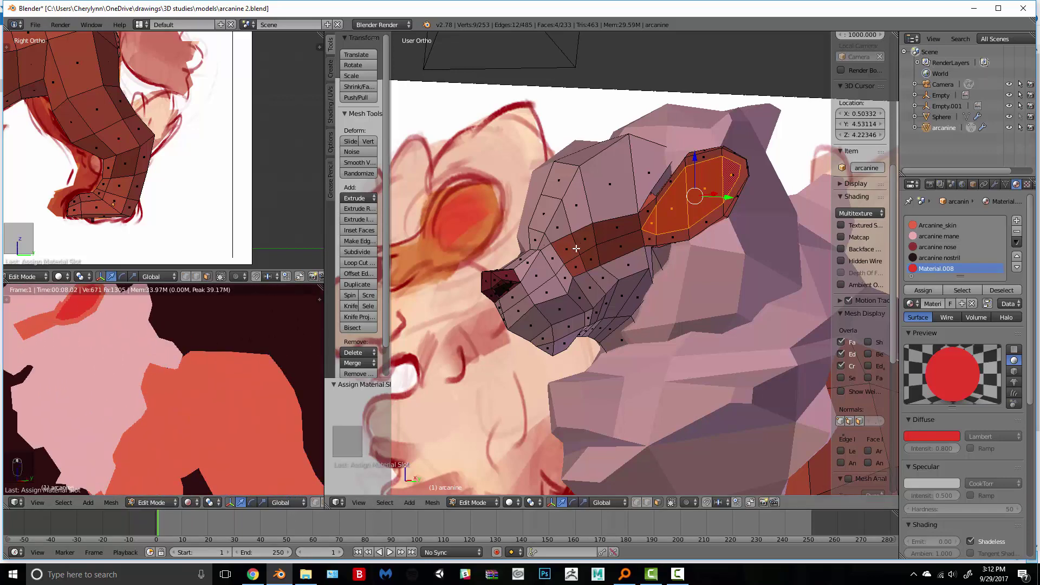
Step: Make the Sphere mane the active object in the front view and enter its edit mode
{"action": "key", "text": "KP_1"}
{"action": "key", "text": "KP_1"}
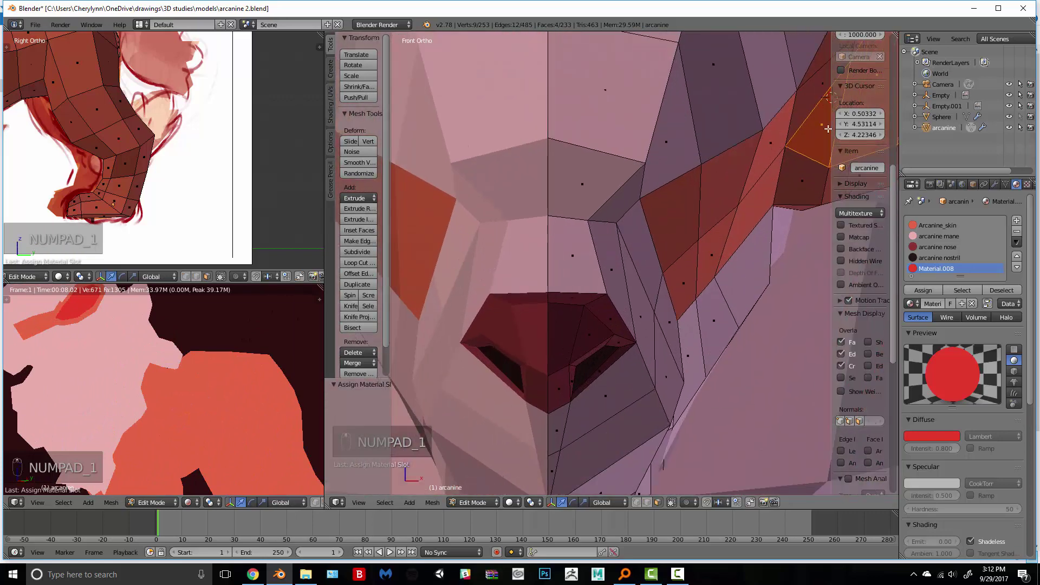
{"action": "left_click", "coordinate": [941, 117]}
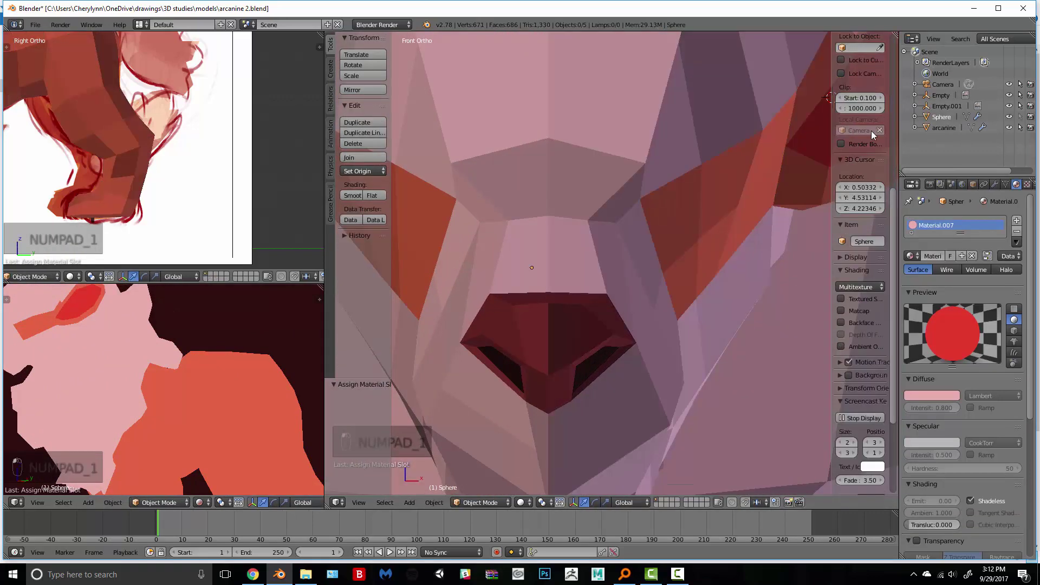
{"action": "key", "text": "z"}
{"action": "scroll", "coordinate": [713, 154], "scroll_direction": "down", "scroll_amount": 2}
{"action": "key", "text": "z"}
{"action": "key", "text": "Tab"}
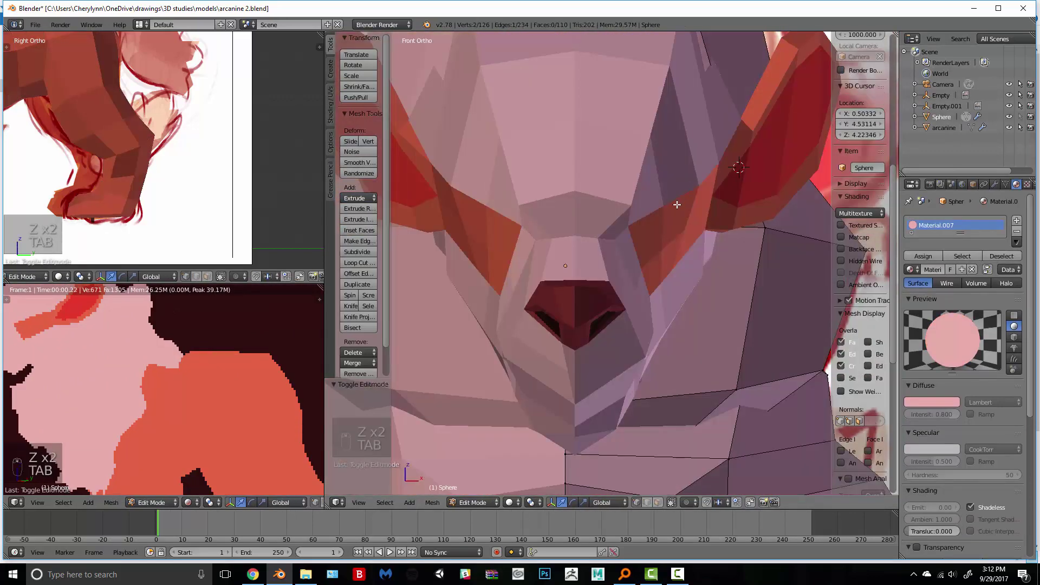
Step: Make the arcanine mesh the active object again and enter its edit mode
{"action": "scroll", "coordinate": [671, 196], "scroll_direction": "up", "scroll_amount": 1}
{"action": "left_click", "coordinate": [943, 128]}
{"action": "key", "text": "Tab"}
{"action": "key", "text": "Tab"}
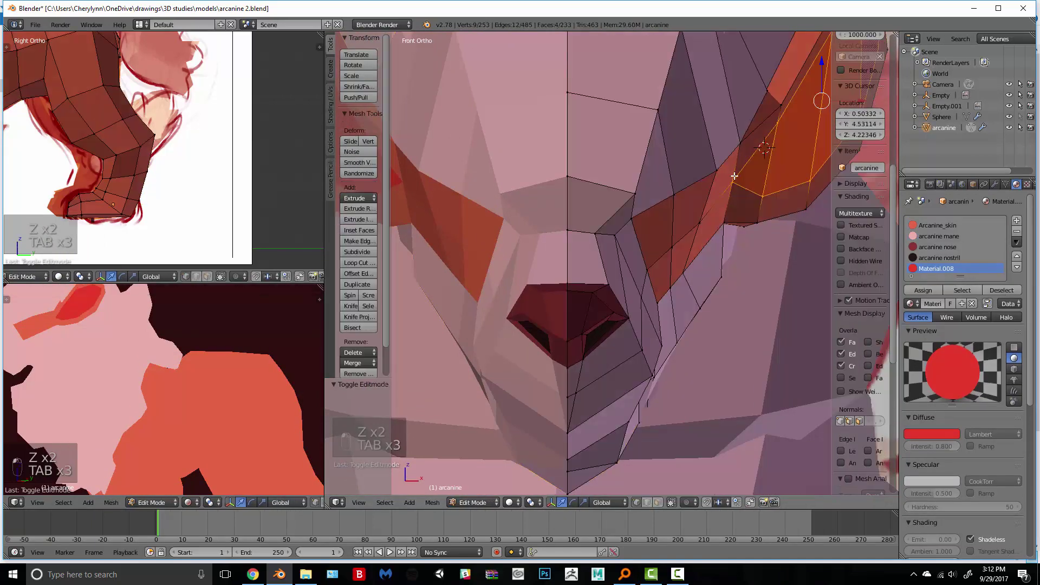
Step: Delete the four Arcanine_skin faces covering the sketched eye to open an eye hole in the arcanine mesh
{"action": "scroll", "coordinate": [699, 226], "scroll_direction": "up", "scroll_amount": 4}
{"action": "key", "text": "z"}
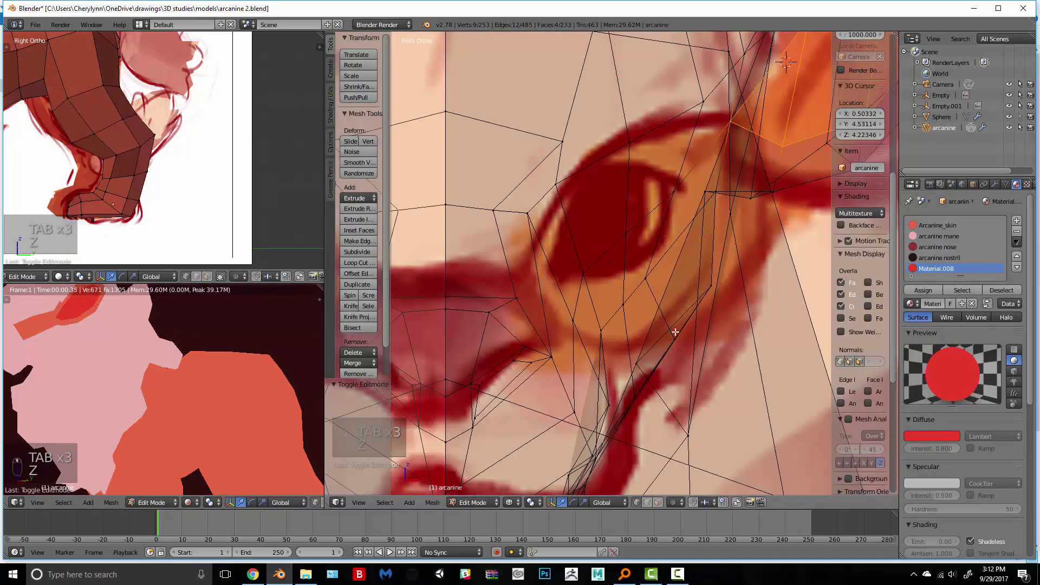
{"action": "right_click", "coordinate": [624, 239]}
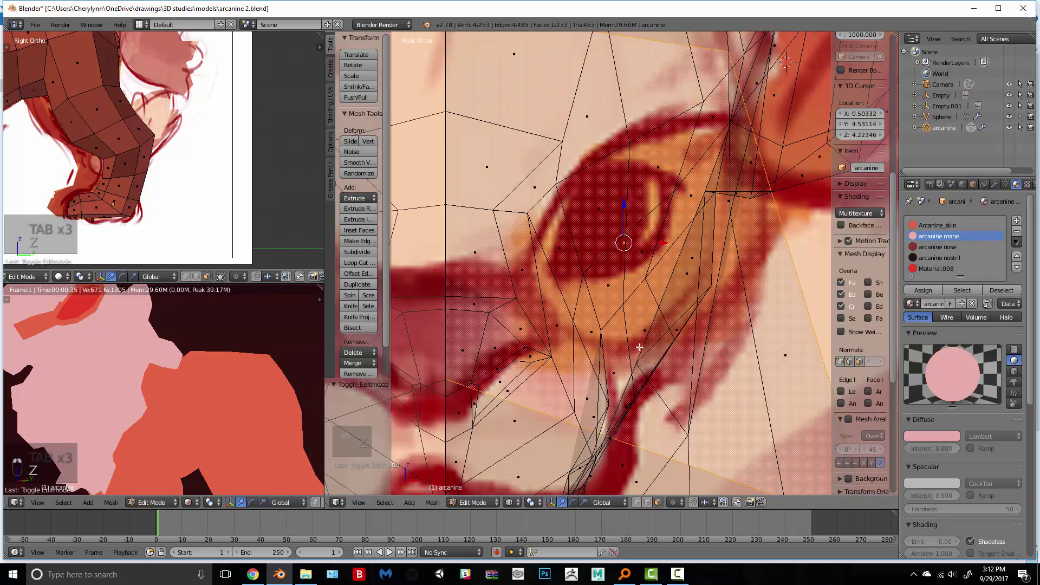
{"action": "key", "text": "z"}
{"action": "right_click", "coordinate": [658, 172]}
{"action": "right_click", "coordinate": [603, 210], "text": "shift"}
{"action": "right_click", "coordinate": [614, 281], "text": "shift"}
{"action": "right_click", "coordinate": [643, 239], "text": "shift"}
{"action": "key", "text": "KP_3"}
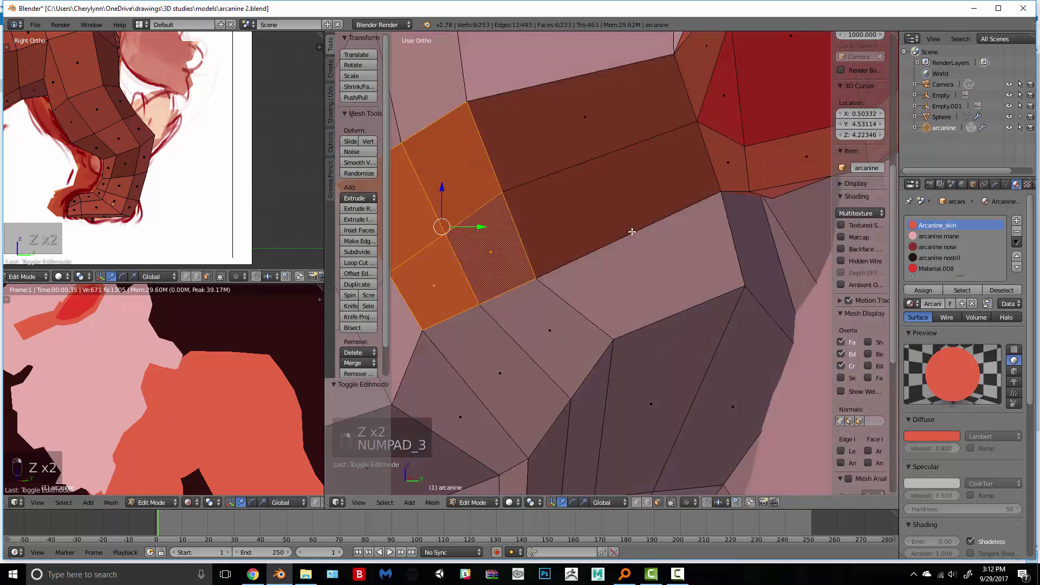
{"action": "key", "text": "x"}
{"action": "left_click", "coordinate": [555, 234]}
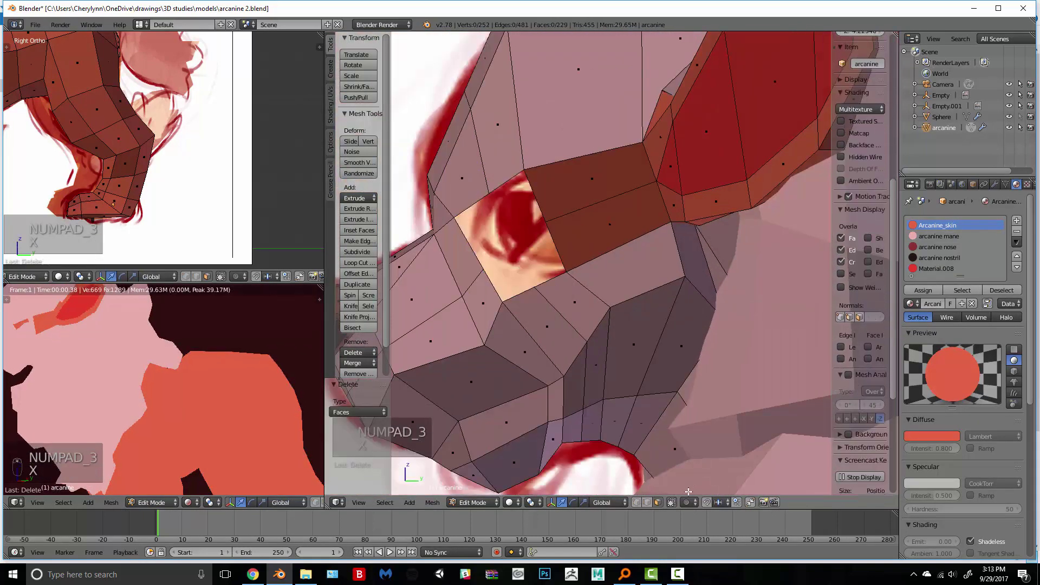
Step: Move the eye hole's front corner and two rear vertices inward around the sketched eye
{"action": "right_click", "coordinate": [450, 218]}
{"action": "key", "text": "g"}
{"action": "left_click", "coordinate": [472, 224]}
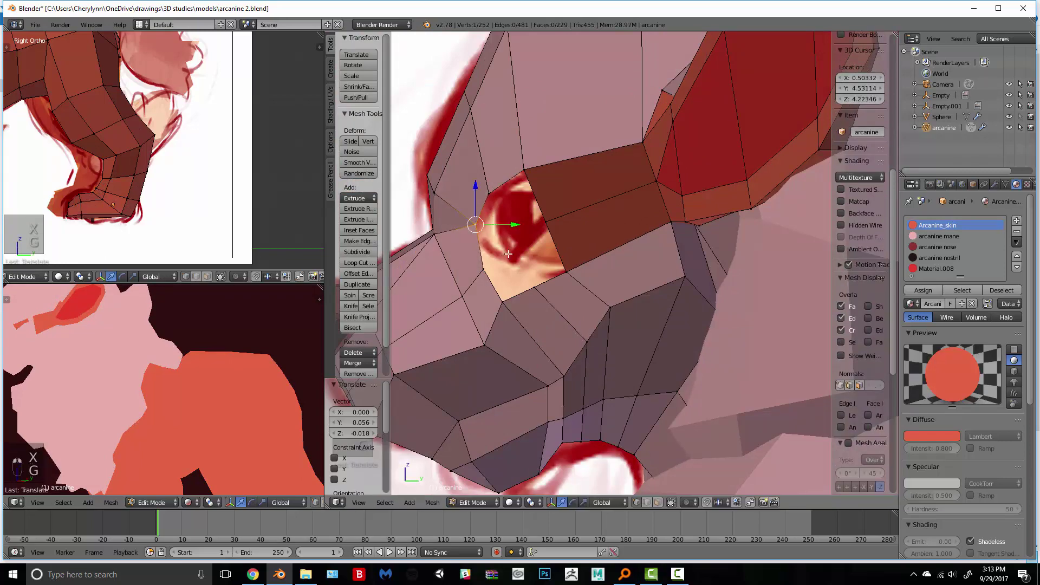
{"action": "right_click", "coordinate": [565, 269]}
{"action": "key", "text": "g"}
{"action": "left_click", "coordinate": [549, 249]}
{"action": "right_click", "coordinate": [546, 223]}
{"action": "key", "text": "g"}
{"action": "left_click", "coordinate": [557, 213]}
Step: In the side wireframe view, fit the eye hole's upper rear, bottom and lower rear vertices to the sketched eye outline
{"action": "key", "text": "z"}
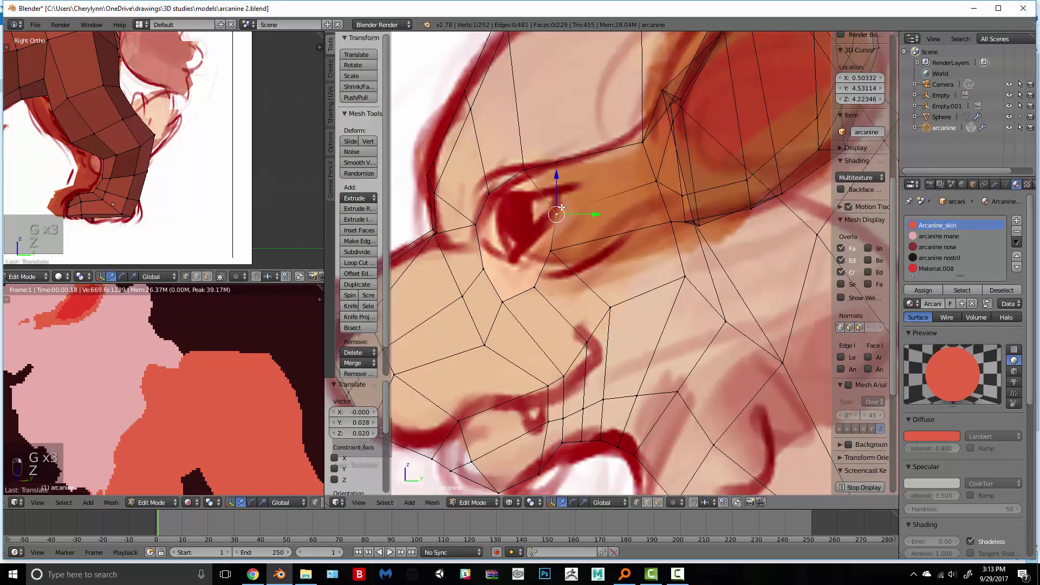
{"action": "key", "text": "KP_3"}
{"action": "key", "text": "g"}
{"action": "left_click", "coordinate": [554, 164]}
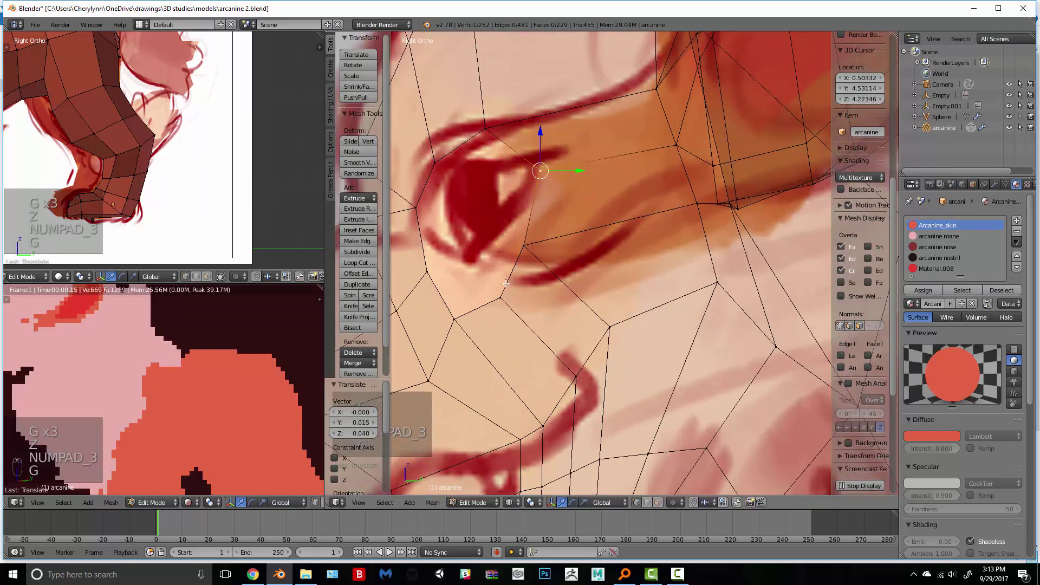
{"action": "right_click", "coordinate": [512, 294]}
{"action": "key", "text": "g"}
{"action": "left_click", "coordinate": [525, 243]}
{"action": "right_click", "coordinate": [526, 242]}
{"action": "key", "text": "g"}
{"action": "left_click", "coordinate": [525, 212]}
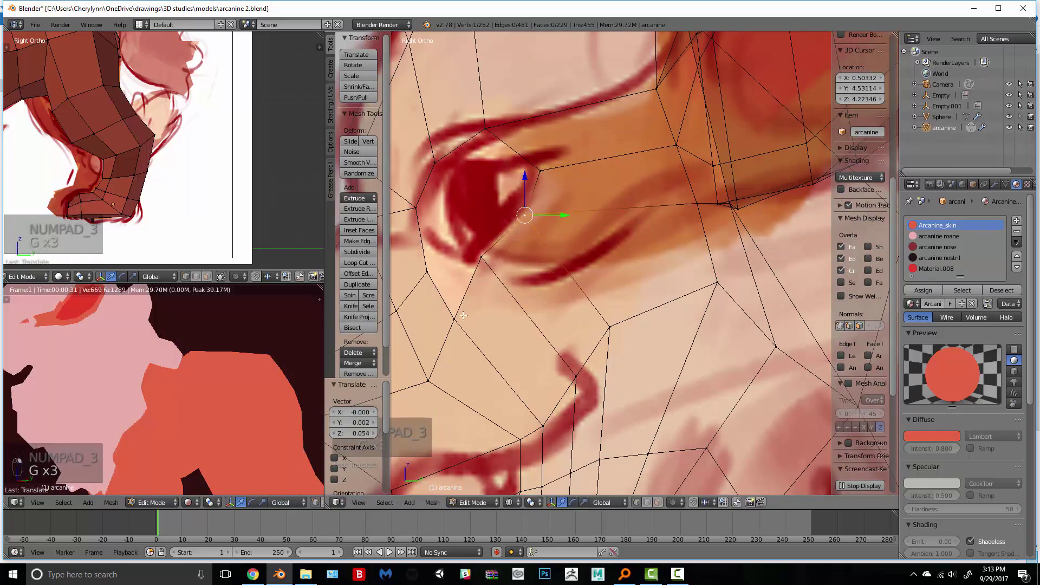
Step: Pull the eye hole's two lower front vertices up toward the bottom of the sketched iris
{"action": "right_click", "coordinate": [432, 313]}
{"action": "key", "text": "g"}
{"action": "left_click", "coordinate": [430, 264]}
{"action": "right_click", "coordinate": [429, 266]}
{"action": "key", "text": "g"}
{"action": "left_click", "coordinate": [457, 241]}
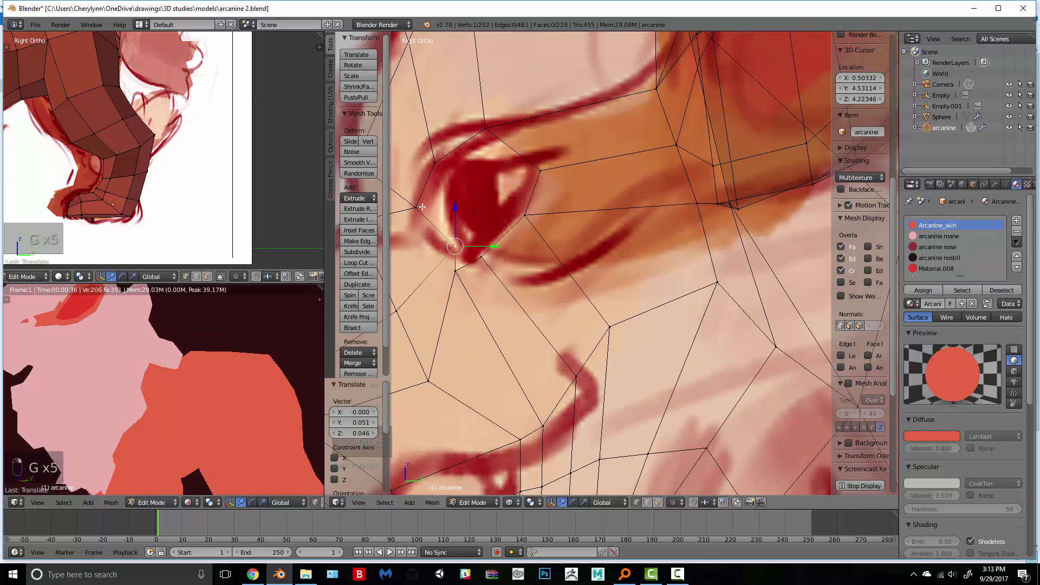
Step: Shift the eye hole's front corner, upper front and top vertices rearward to follow the sketched eye
{"action": "right_click", "coordinate": [422, 208]}
{"action": "key", "text": "g"}
{"action": "left_click", "coordinate": [441, 198]}
{"action": "right_click", "coordinate": [446, 164]}
{"action": "key", "text": "g"}
{"action": "left_click", "coordinate": [462, 156]}
{"action": "right_click", "coordinate": [491, 129]}
{"action": "key", "text": "g"}
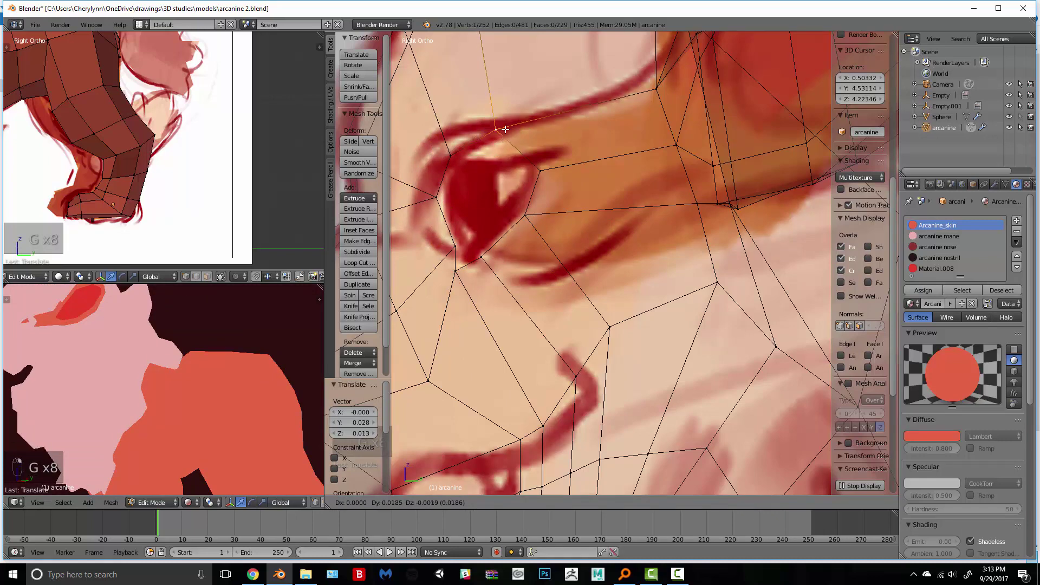
{"action": "left_click", "coordinate": [502, 130]}
Step: Fine-tune the eye hole's bottom, front corner and lower front vertices against the side sketch
{"action": "right_click", "coordinate": [460, 273]}
{"action": "key", "text": "g"}
{"action": "left_click", "coordinate": [466, 269]}
{"action": "right_click", "coordinate": [435, 199]}
{"action": "key", "text": "g"}
{"action": "left_click", "coordinate": [441, 192]}
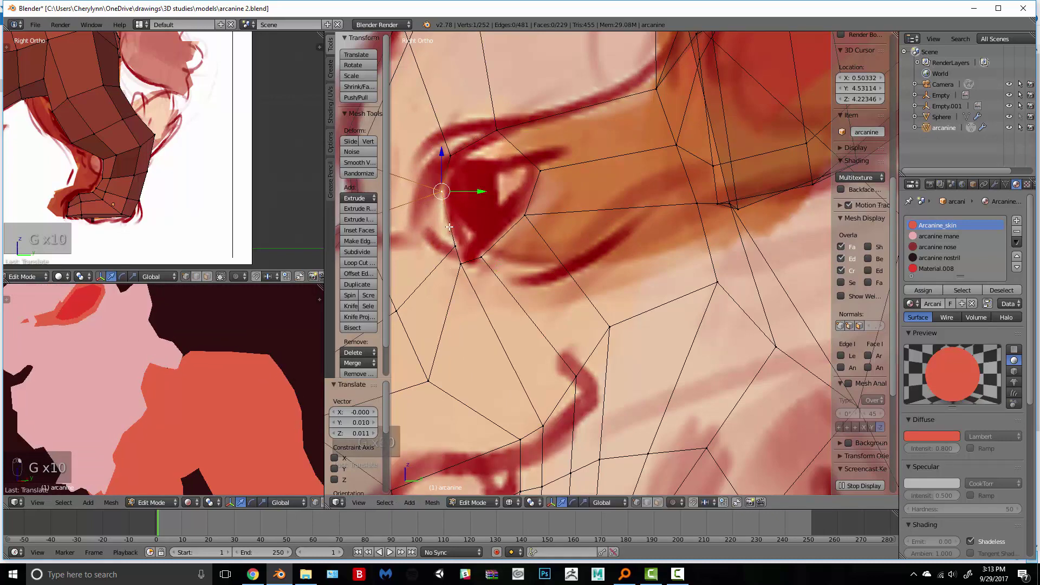
{"action": "right_click", "coordinate": [454, 246]}
{"action": "key", "text": "g"}
{"action": "left_click", "coordinate": [450, 240]}
{"action": "right_click", "coordinate": [457, 269]}
{"action": "key", "text": "g"}
{"action": "left_click", "coordinate": [455, 262]}
{"action": "left_click_drag", "start_coordinate": [454, 263], "coordinate": [541, 330], "text": "shift"}
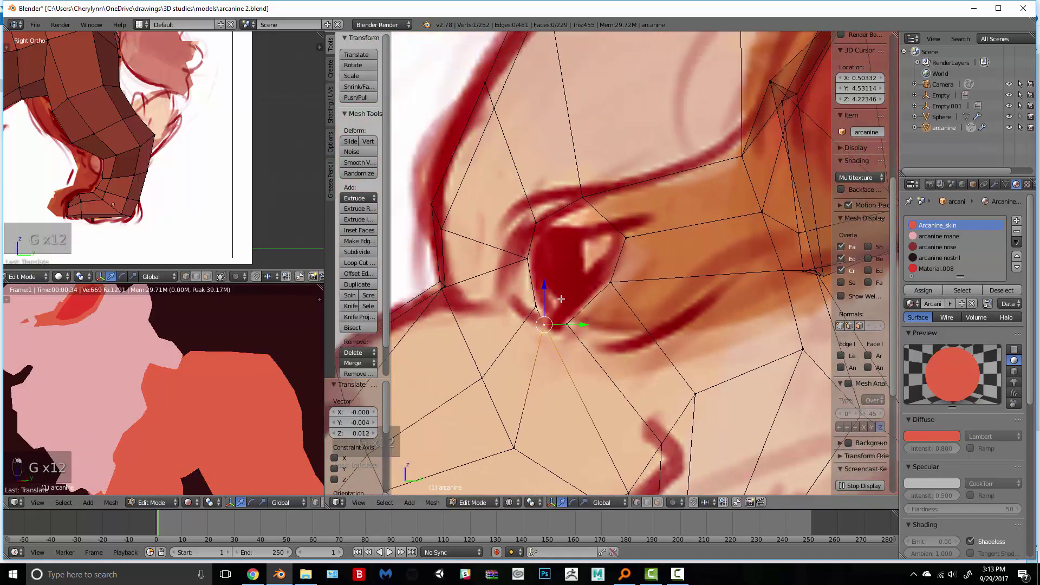
Step: Lower the eye hole's top vertex to the sketched upper lid and adjust the two rear vertices to match
{"action": "scroll", "coordinate": [541, 325], "scroll_direction": "up", "scroll_amount": 1}
{"action": "right_click", "coordinate": [577, 193]}
{"action": "key", "text": "g"}
{"action": "left_click", "coordinate": [569, 227]}
{"action": "right_click", "coordinate": [630, 233]}
{"action": "key", "text": "g"}
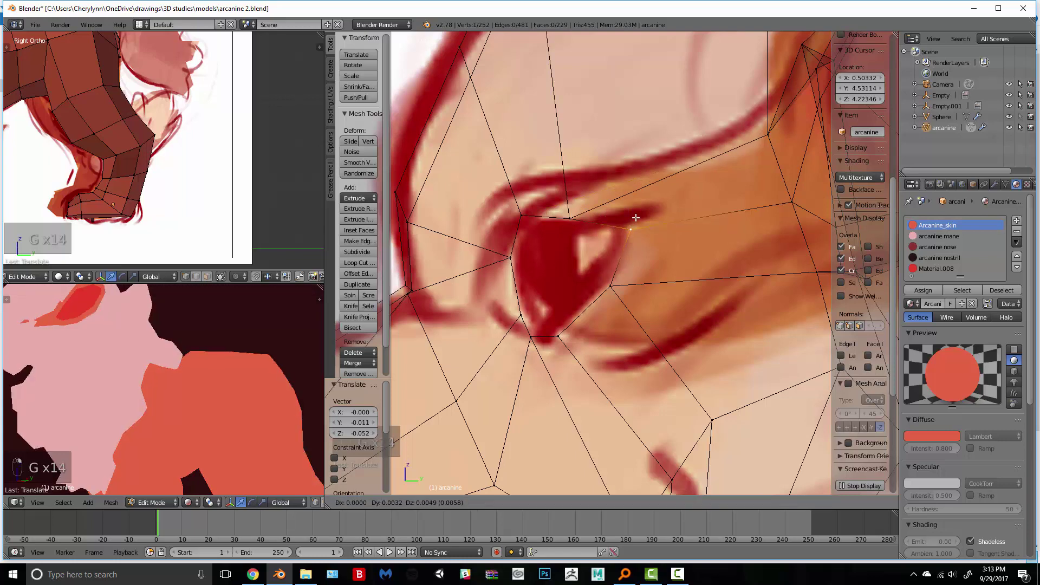
{"action": "left_click", "coordinate": [640, 219]}
{"action": "right_click", "coordinate": [615, 282]}
{"action": "key", "text": "g"}
{"action": "left_click", "coordinate": [615, 277]}
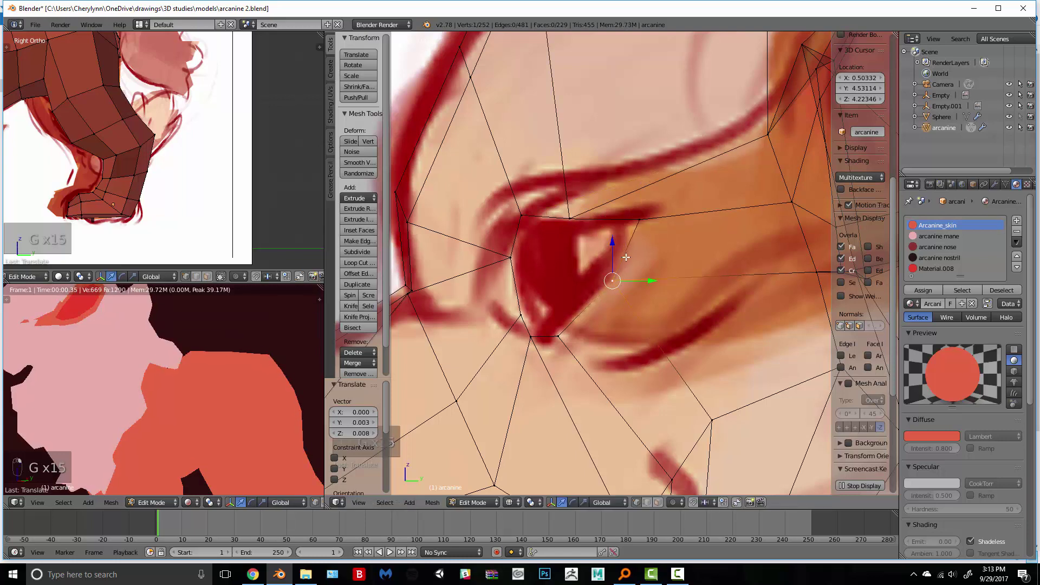
Step: In the front view, align the eye hole's upper edge and outer vertices with the front eye sketch
{"action": "key", "text": "KP_1"}
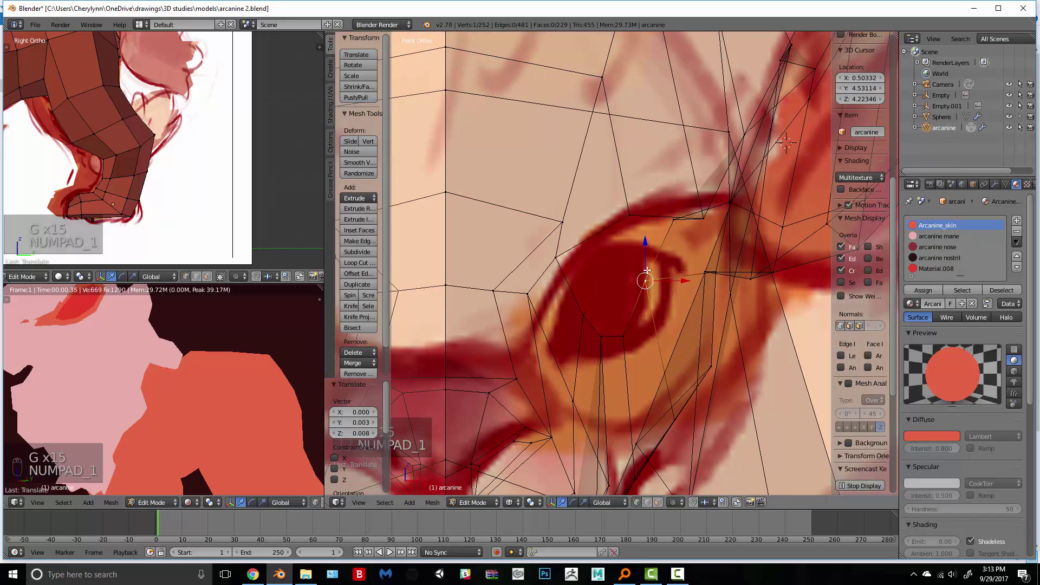
{"action": "key", "text": "g"}
{"action": "left_click", "coordinate": [718, 207]}
{"action": "key", "text": "g"}
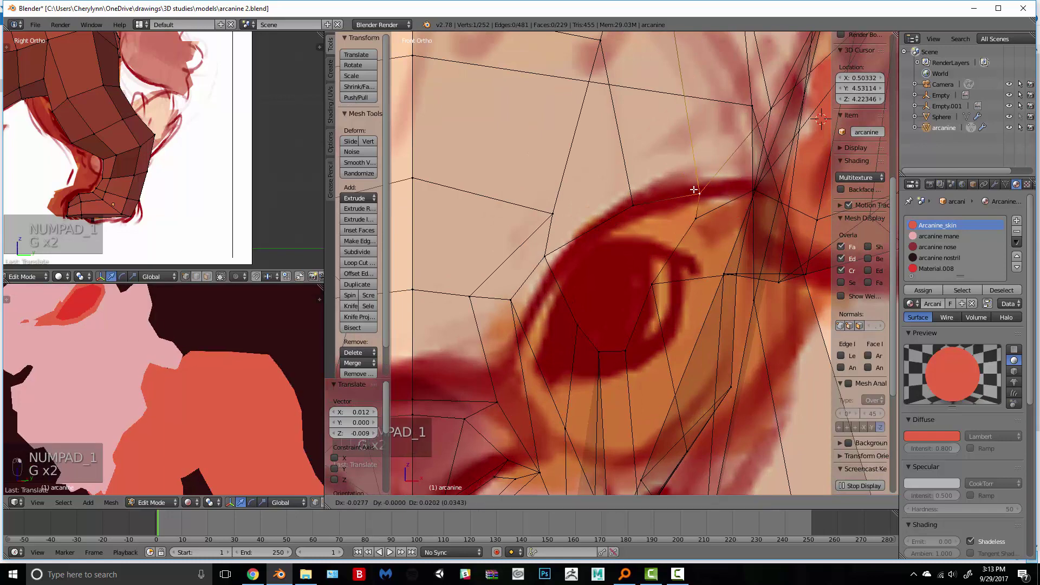
{"action": "left_click", "coordinate": [695, 191]}
{"action": "right_click", "coordinate": [696, 217]}
{"action": "key", "text": "z"}
{"action": "key", "text": "g"}
{"action": "left_click", "coordinate": [691, 221]}
{"action": "right_click", "coordinate": [657, 283]}
{"action": "key", "text": "g"}
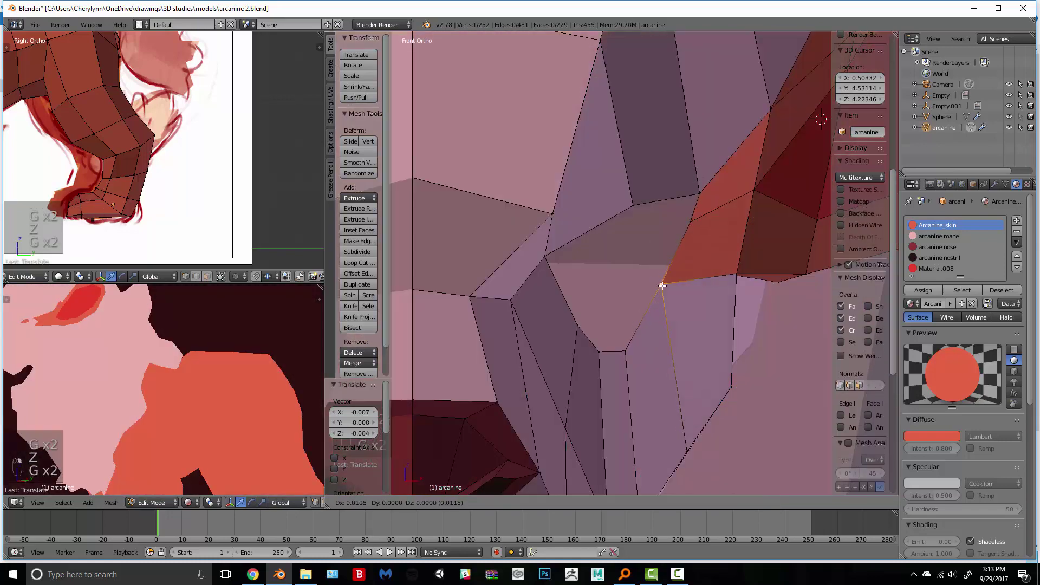
{"action": "left_click", "coordinate": [666, 284]}
Step: Move the eye hole's inner corner vertices outward onto the sketched eye in the front wireframe view
{"action": "key", "text": "z"}
{"action": "right_click", "coordinate": [549, 257]}
{"action": "key", "text": "g"}
{"action": "left_click", "coordinate": [574, 283]}
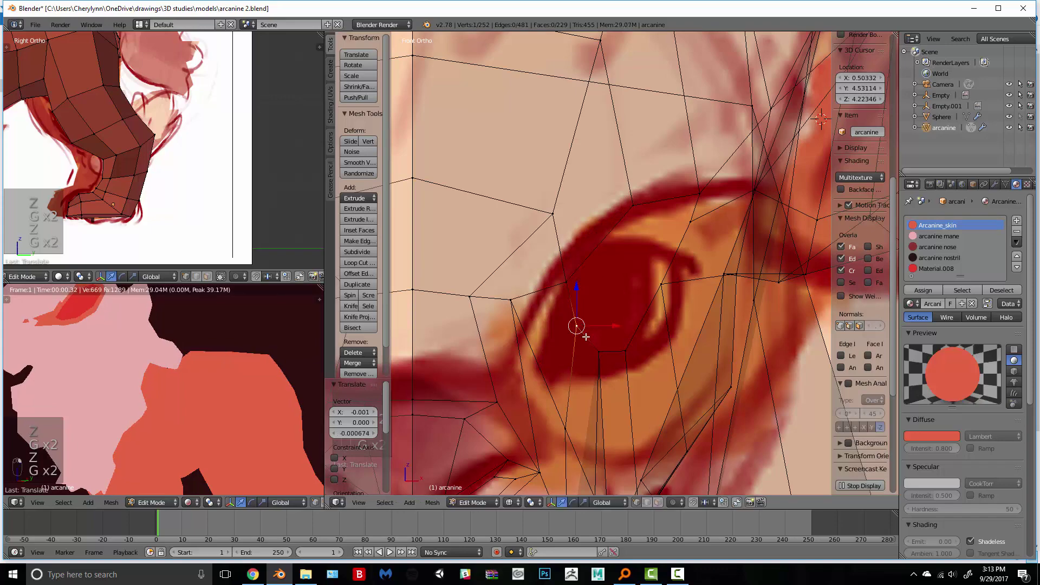
{"action": "key", "text": "z"}
{"action": "scroll", "coordinate": [585, 336], "scroll_direction": "down", "scroll_amount": 3}
{"action": "key", "text": "z"}
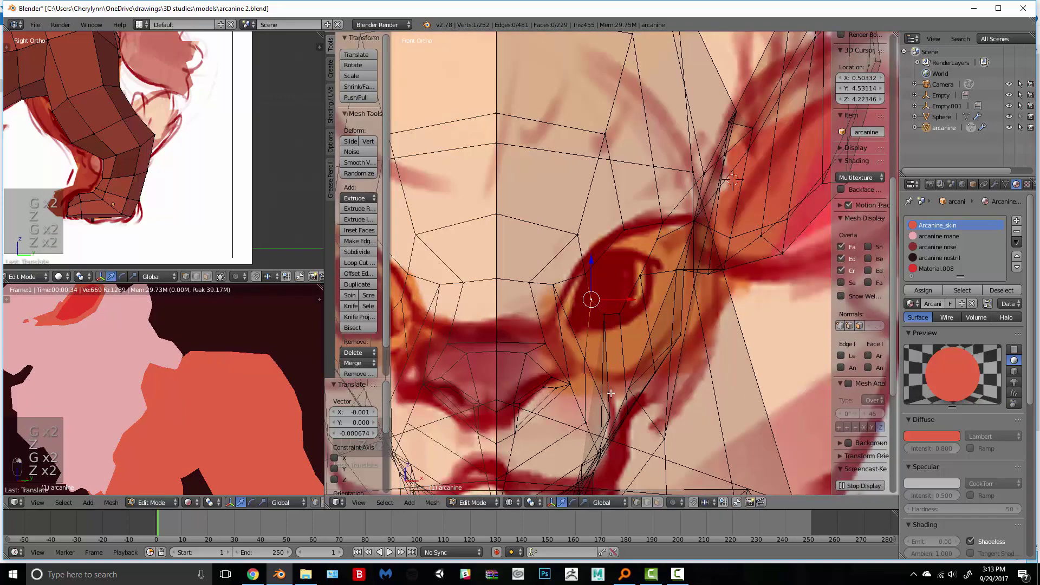
Step: Reposition the muzzle-side vertex below the eye's inner corner to smooth the narrow faces beside the nose
{"action": "middle_click_drag", "start_coordinate": [611, 393], "coordinate": [585, 348]}
{"action": "key", "text": "z"}
{"action": "right_click", "coordinate": [583, 348]}
{"action": "key", "text": "g"}
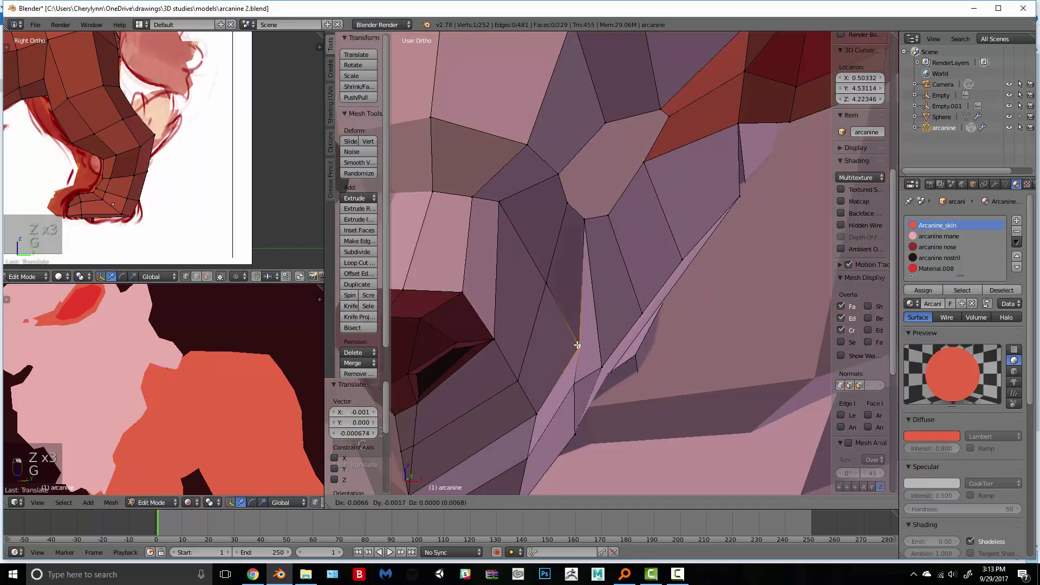
{"action": "left_click", "coordinate": [579, 374]}
{"action": "key", "text": "g"}
{"action": "left_click", "coordinate": [594, 378]}
{"action": "right_click", "coordinate": [581, 347]}
{"action": "scroll", "coordinate": [581, 335], "scroll_direction": "down", "scroll_amount": 3}
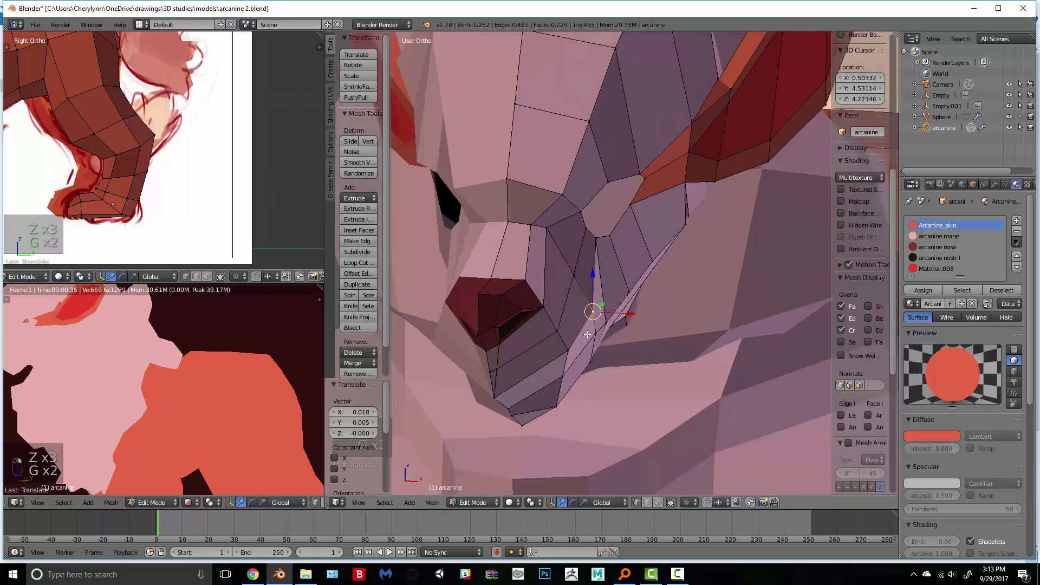
{"action": "mouse_move", "coordinate": [581, 334]}
{"action": "middle_mouse_down"}
{"action": "mouse_move", "coordinate": [547, 324]}
{"action": "mouse_move", "coordinate": [603, 322]}
{"action": "mouse_move", "coordinate": [692, 233]}
{"action": "mouse_move", "coordinate": [708, 233]}
{"action": "middle_mouse_up"}
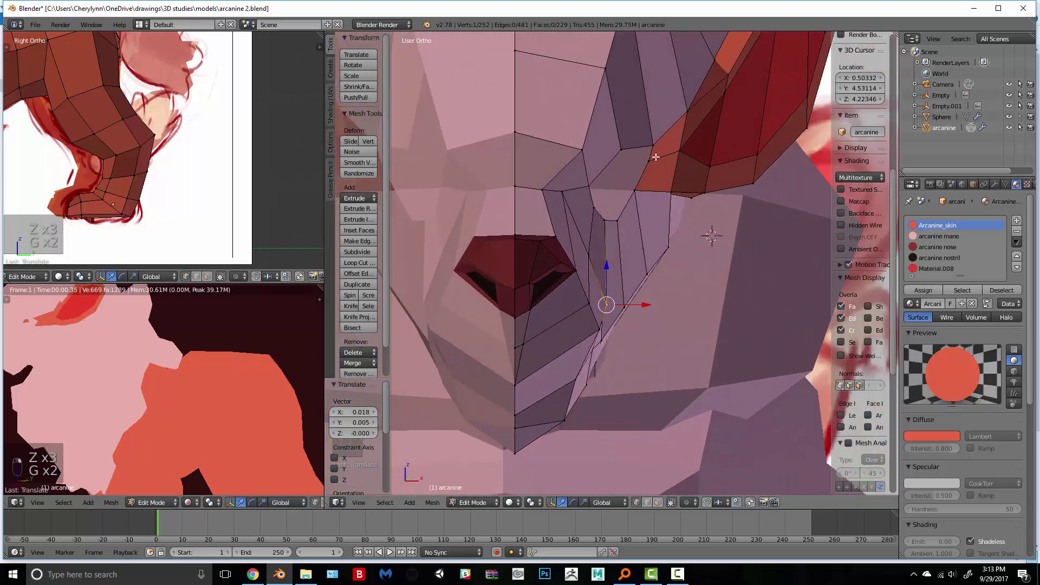
Step: Move the eye hole's lower outer and bottom vertices down and outward toward the front sketch's eye outline
{"action": "key", "text": "KP_1"}
{"action": "key", "text": "z"}
{"action": "right_click", "coordinate": [648, 160]}
{"action": "key", "text": "g"}
{"action": "left_click", "coordinate": [656, 182]}
{"action": "right_click", "coordinate": [621, 205]}
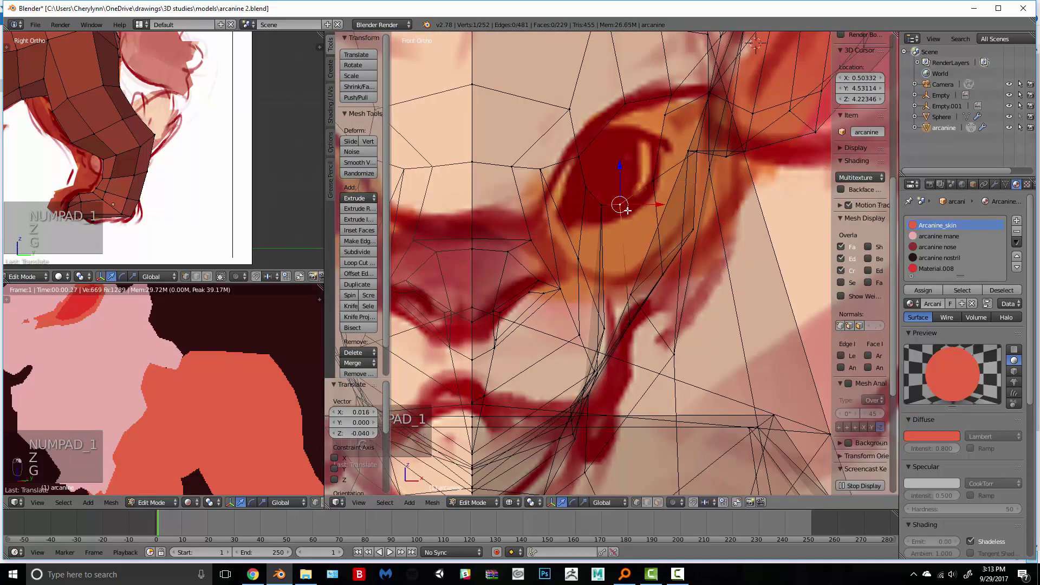
{"action": "key", "text": "g"}
{"action": "left_click", "coordinate": [625, 211]}
Step: Select the front reference image Empty and raise it by about 0.045 along the Z axis
{"action": "left_click", "coordinate": [905, 106]}
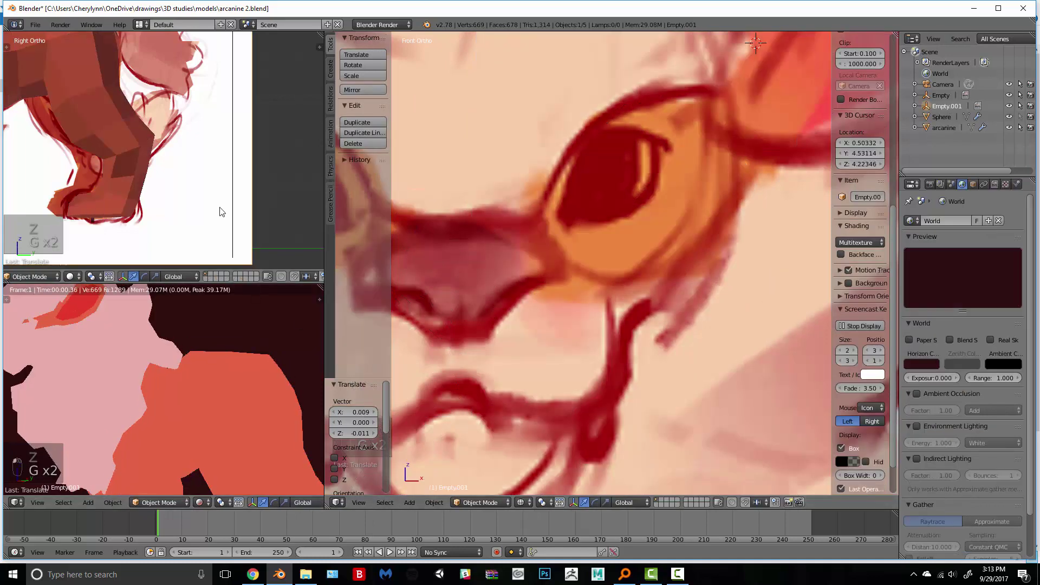
{"action": "scroll", "coordinate": [199, 160], "scroll_direction": "up", "scroll_amount": 1}
{"action": "right_click", "coordinate": [199, 159]}
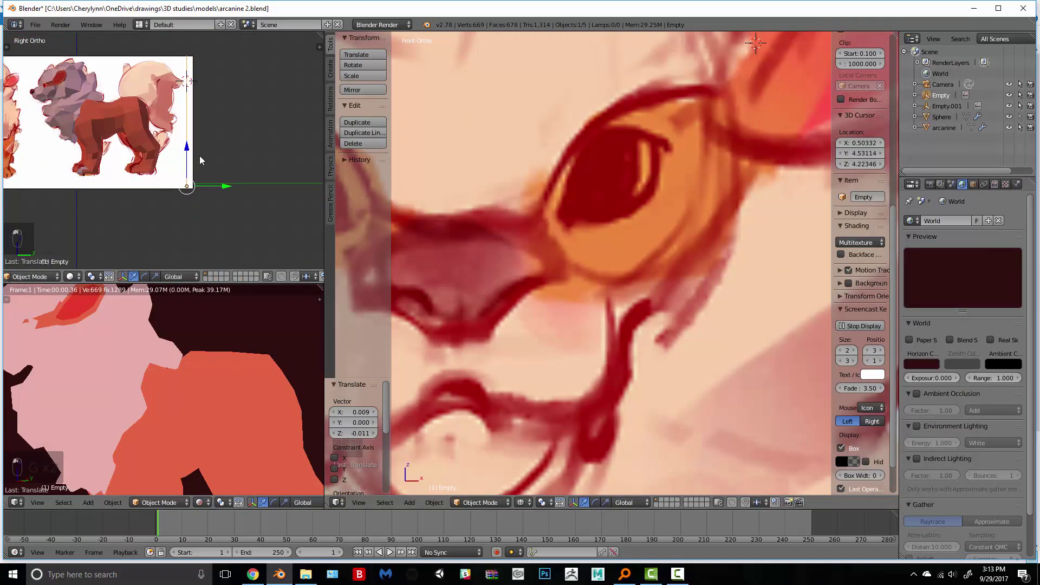
{"action": "left_click_drag", "start_coordinate": [189, 156], "coordinate": [189, 151]}
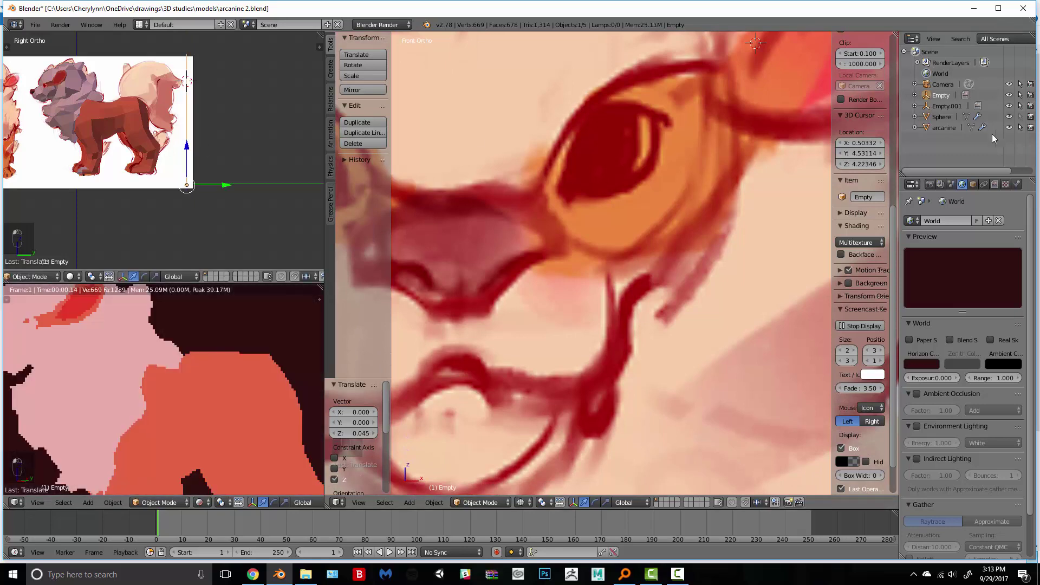
Step: Return to editing the arcanine mesh and raise the eye hole's bottom and lower outer vertices to the sketched iris edge
{"action": "left_click", "coordinate": [943, 130]}
{"action": "key", "text": "Tab"}
{"action": "scroll", "coordinate": [640, 135], "scroll_direction": "up", "scroll_amount": 2}
{"action": "middle_click_drag", "start_coordinate": [639, 130], "coordinate": [626, 223], "text": "shift"}
{"action": "key", "text": "g"}
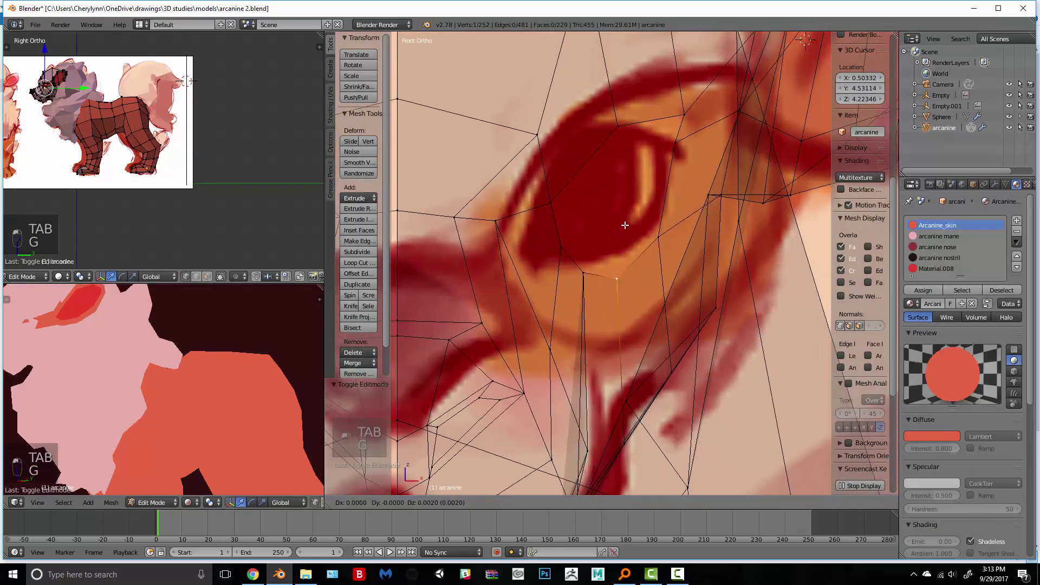
{"action": "left_click", "coordinate": [626, 211]}
{"action": "key", "text": "g"}
{"action": "left_click", "coordinate": [627, 199]}
{"action": "right_click", "coordinate": [659, 233]}
{"action": "key", "text": "g"}
{"action": "left_click", "coordinate": [663, 226]}
Step: Lower the eye hole's upper outer vertices onto the raised front sketch and check the top vertex's placement
{"action": "right_click", "coordinate": [684, 124]}
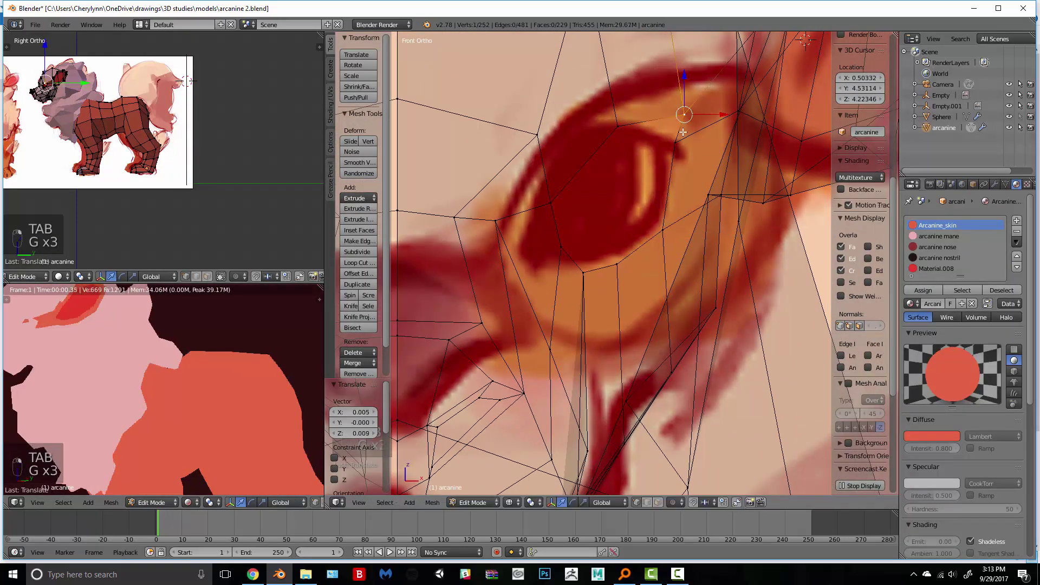
{"action": "right_click", "coordinate": [679, 145]}
{"action": "key", "text": "g"}
{"action": "left_click", "coordinate": [691, 161]}
{"action": "right_click", "coordinate": [684, 116]}
{"action": "key", "text": "g"}
{"action": "left_click", "coordinate": [676, 139]}
{"action": "right_click", "coordinate": [623, 128]}
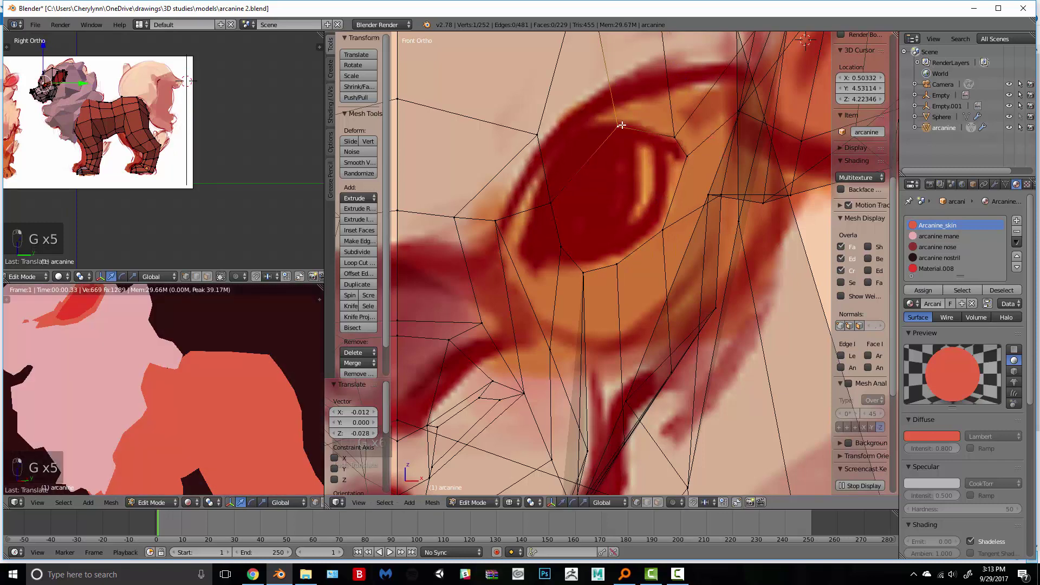
{"action": "key", "text": "g"}
{"action": "left_click", "coordinate": [622, 128]}
Step: Raise the eye hole's upper inner vertex and move the lower inner vertex toward the nose along the iris outline
{"action": "right_click", "coordinate": [556, 198]}
{"action": "key", "text": "g"}
{"action": "left_click", "coordinate": [556, 170]}
{"action": "right_click", "coordinate": [557, 243]}
{"action": "key", "text": "g"}
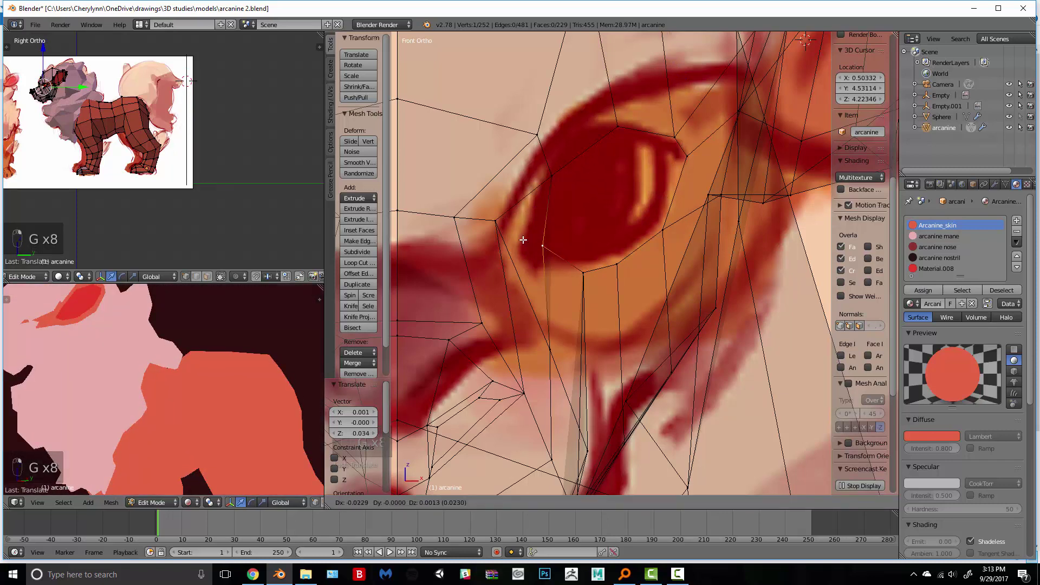
{"action": "left_click", "coordinate": [527, 244]}
Step: Nudge the eye hole's two bottom vertices up and its top vertex down to the iris edge
{"action": "right_click", "coordinate": [581, 275]}
{"action": "key", "text": "g"}
{"action": "left_click", "coordinate": [575, 267]}
{"action": "right_click", "coordinate": [616, 266]}
{"action": "key", "text": "g"}
{"action": "left_click", "coordinate": [614, 262]}
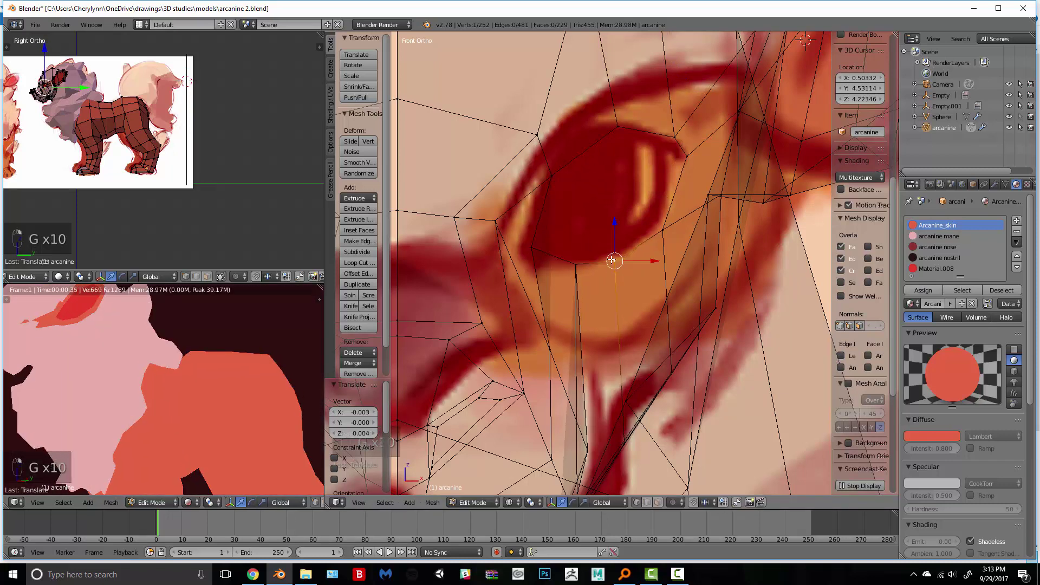
{"action": "right_click", "coordinate": [616, 129]}
{"action": "key", "text": "g"}
{"action": "left_click", "coordinate": [615, 136]}
Step: Slide the eye hole's lower inner vertex along its edge and reposition it in depth from an angled view
{"action": "right_click", "coordinate": [534, 243]}
{"action": "key", "text": "z"}
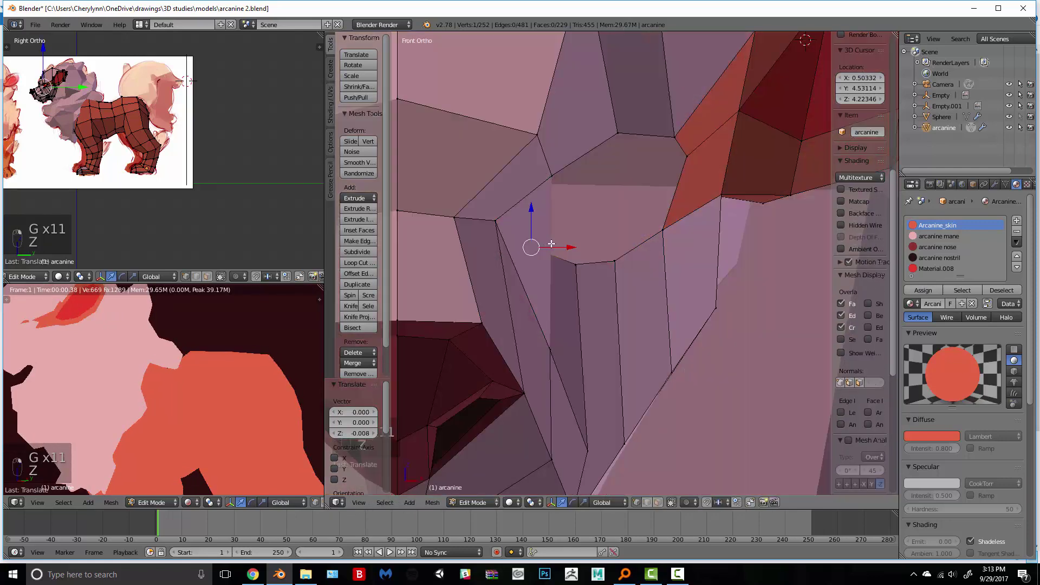
{"action": "key", "text": "z"}
{"action": "left_click_drag", "start_coordinate": [560, 247], "coordinate": [580, 250]}
{"action": "key", "text": "z"}
{"action": "middle_click_drag", "start_coordinate": [574, 255], "coordinate": [508, 293]}
{"action": "key", "text": "g"}
{"action": "key", "text": "g"}
{"action": "left_click", "coordinate": [473, 294]}
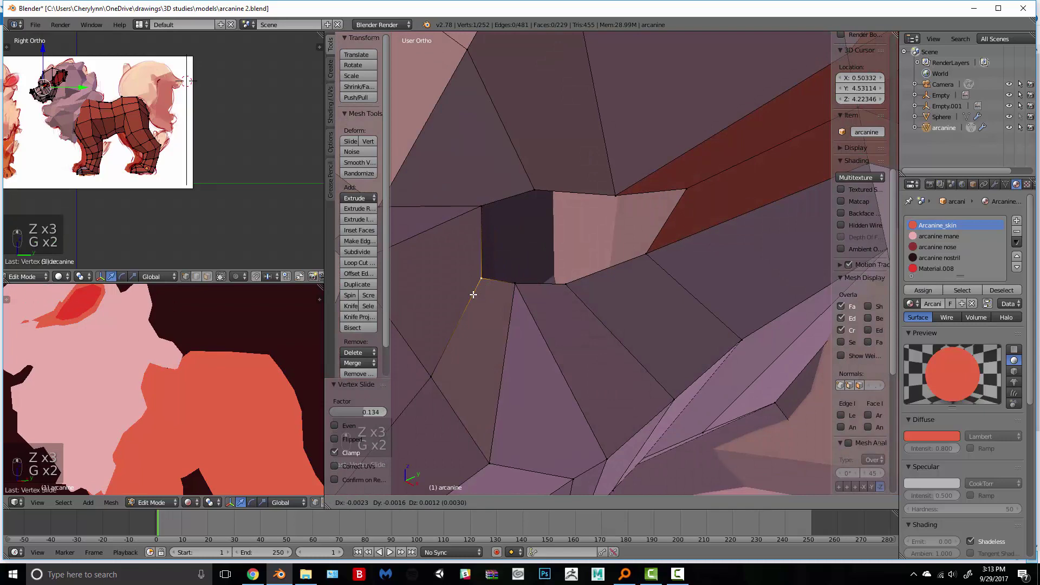
{"action": "left_click", "coordinate": [493, 274]}
{"action": "key", "text": "KP_1"}
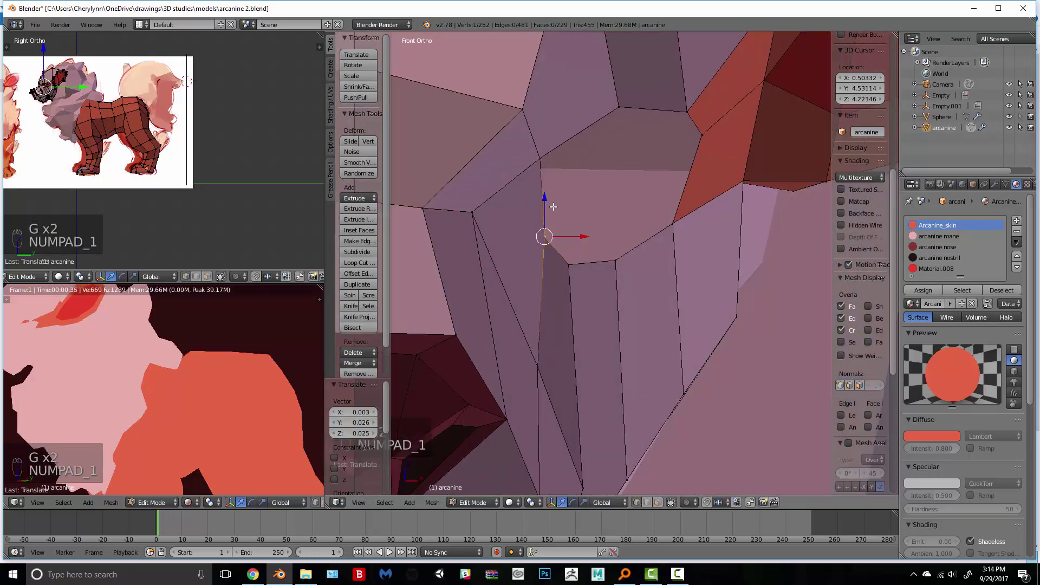
Step: Move the eye hole's lower inner vertex onto the iris outline of the front sketch
{"action": "key", "text": "z"}
{"action": "key", "text": "g"}
{"action": "left_click", "coordinate": [536, 240]}
{"action": "key", "text": "z"}
{"action": "key", "text": "z"}
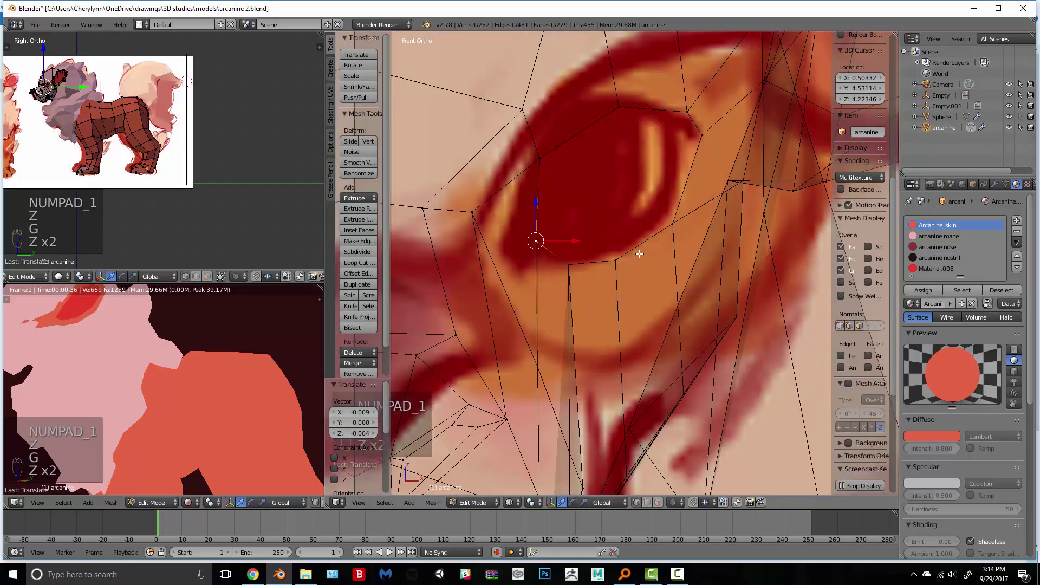
Step: Extrude the upper edge chain of the eye hole and scale it inward to about 0.744
{"action": "right_click", "coordinate": [704, 173], "text": "alt"}
{"action": "right_click", "coordinate": [705, 132], "text": "shift"}
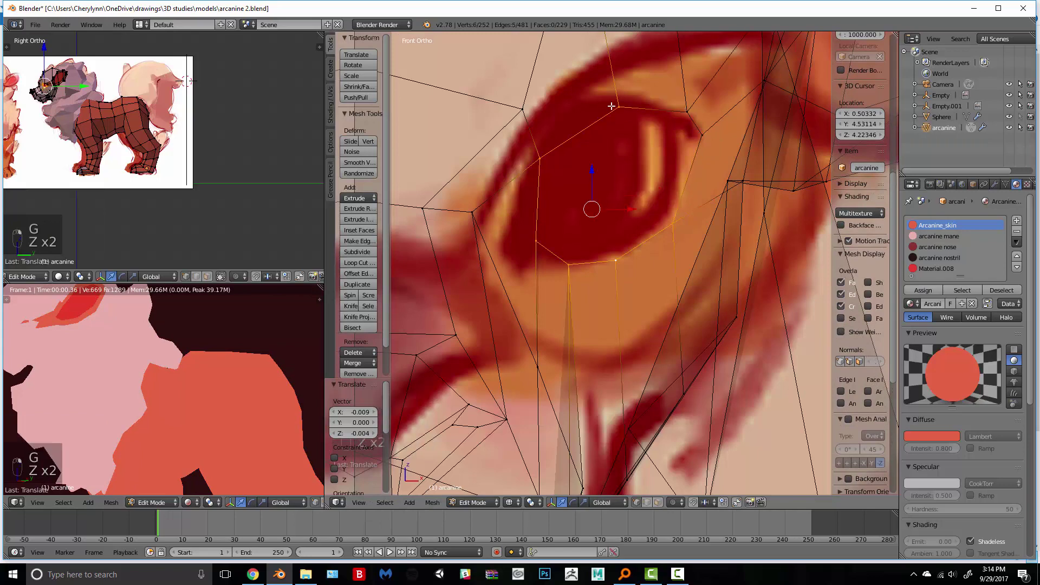
{"action": "right_click", "coordinate": [536, 240]}
{"action": "right_click", "coordinate": [618, 107], "text": "shift"}
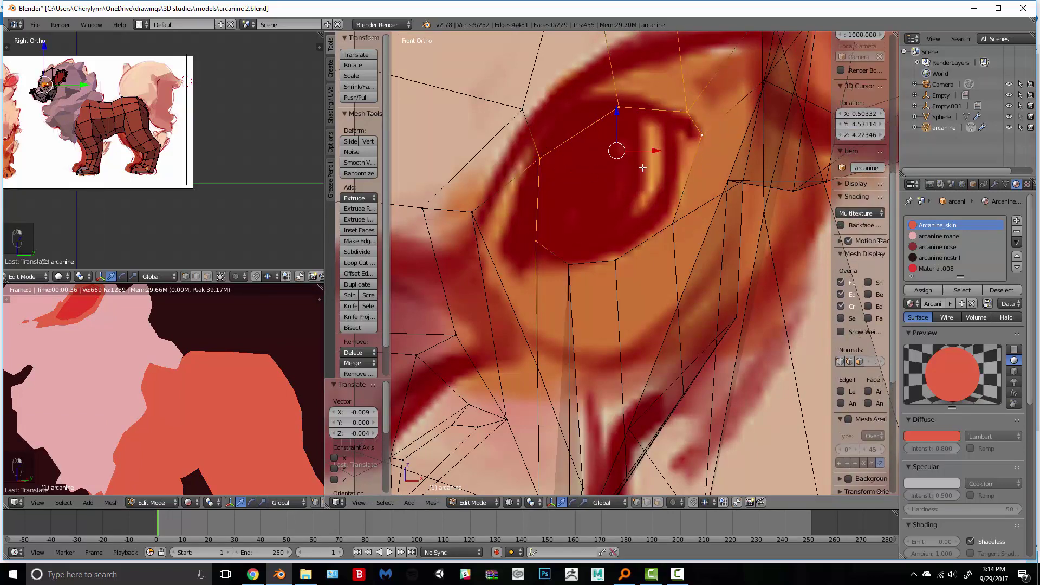
{"action": "key", "text": "e"}
{"action": "key", "text": "s"}
{"action": "left_click", "coordinate": [723, 150]}
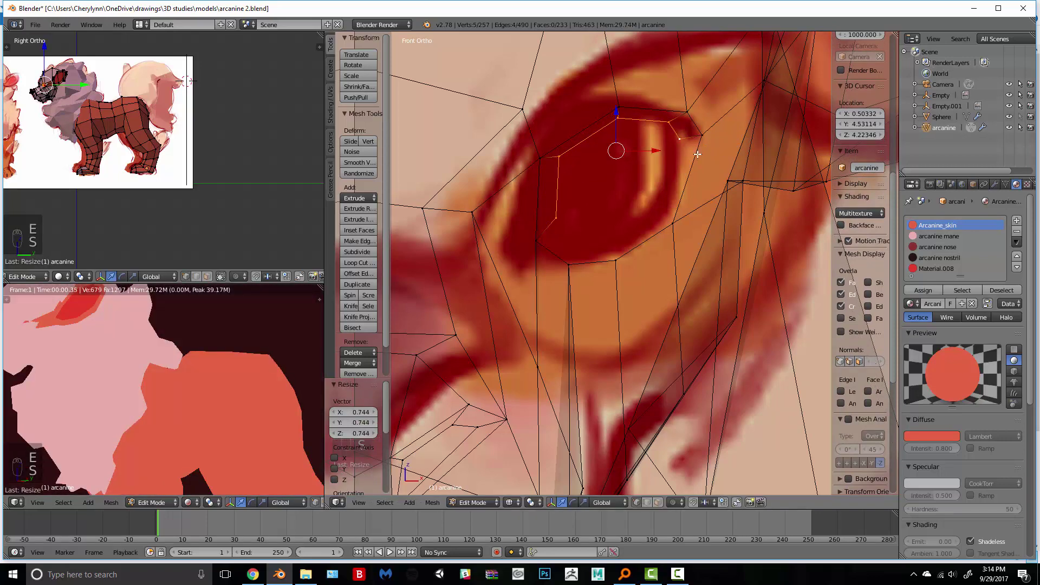
Step: Move both end vertices of the extruded upper rim outward toward the eye hole's edge
{"action": "key", "text": "g"}
{"action": "left_click", "coordinate": [698, 133]}
{"action": "right_click", "coordinate": [557, 219]}
{"action": "key", "text": "g"}
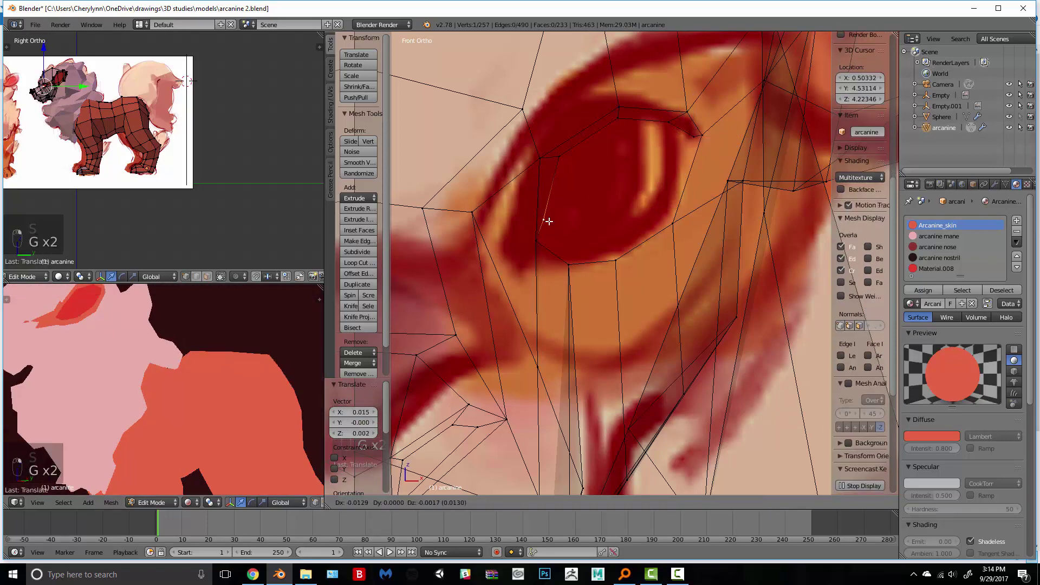
{"action": "left_click", "coordinate": [545, 221]}
Step: Extrude the lower edge chain of the eye hole, scale it inward and raise it slightly
{"action": "right_click", "coordinate": [537, 243]}
{"action": "right_click", "coordinate": [568, 265], "text": "shift"}
{"action": "right_click", "coordinate": [616, 261], "text": "shift"}
{"action": "right_click", "coordinate": [673, 224], "text": "shift"}
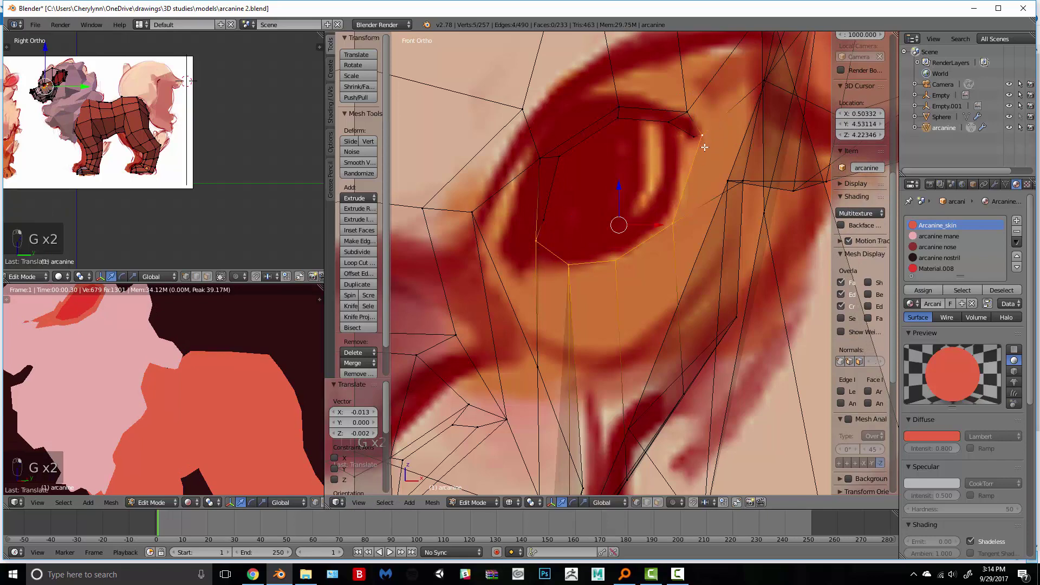
{"action": "key", "text": "e"}
{"action": "key", "text": "s"}
{"action": "left_click", "coordinate": [708, 191]}
{"action": "key", "text": "g"}
{"action": "left_click", "coordinate": [692, 190]}
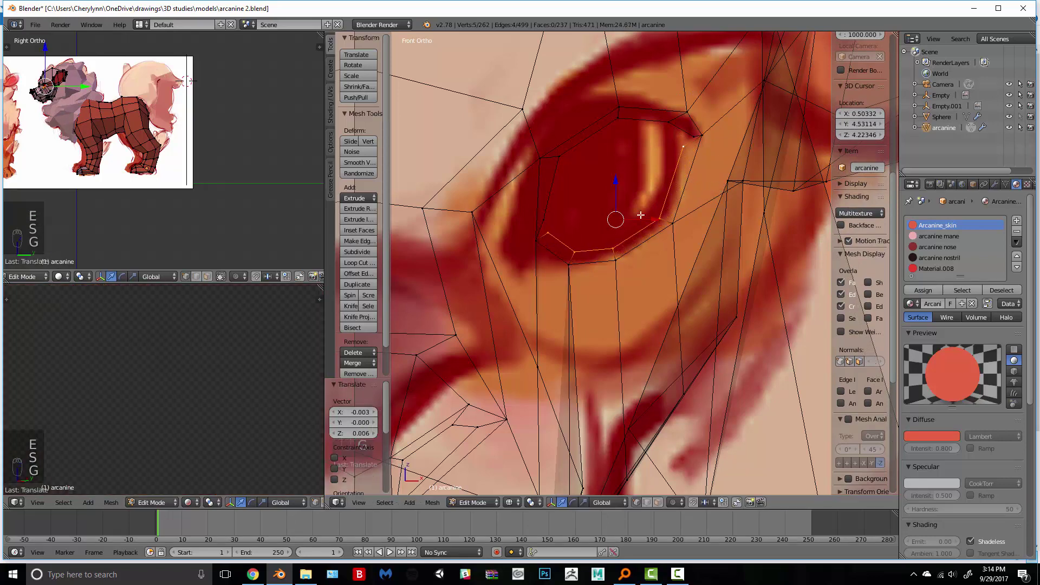
Step: Adjust the lower rim's inner end vertex and raise its outer vertex along the iris outline
{"action": "right_click", "coordinate": [544, 234]}
{"action": "key", "text": "g"}
{"action": "key", "text": "g"}
{"action": "left_click", "coordinate": [550, 231]}
{"action": "right_click", "coordinate": [661, 216]}
{"action": "key", "text": "g"}
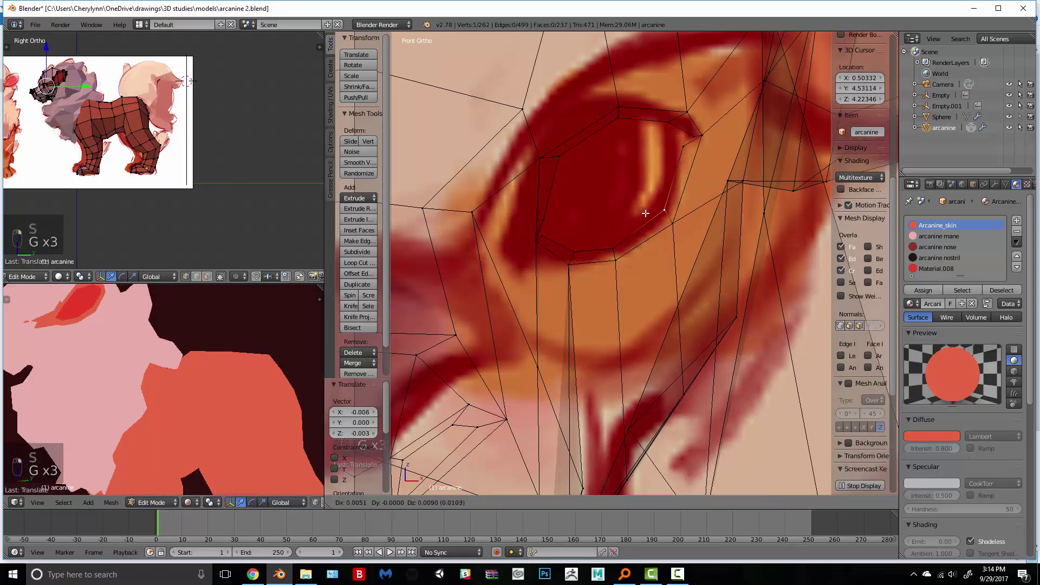
{"action": "left_click", "coordinate": [666, 209]}
Step: Raise the lower rim's two bottom vertices and bring its outer end vertex toward the upper rim
{"action": "right_click", "coordinate": [616, 245]}
{"action": "key", "text": "g"}
{"action": "left_click", "coordinate": [620, 237]}
{"action": "right_click", "coordinate": [572, 259]}
{"action": "key", "text": "g"}
{"action": "right_click", "coordinate": [575, 250]}
{"action": "key", "text": "g"}
{"action": "left_click", "coordinate": [576, 240]}
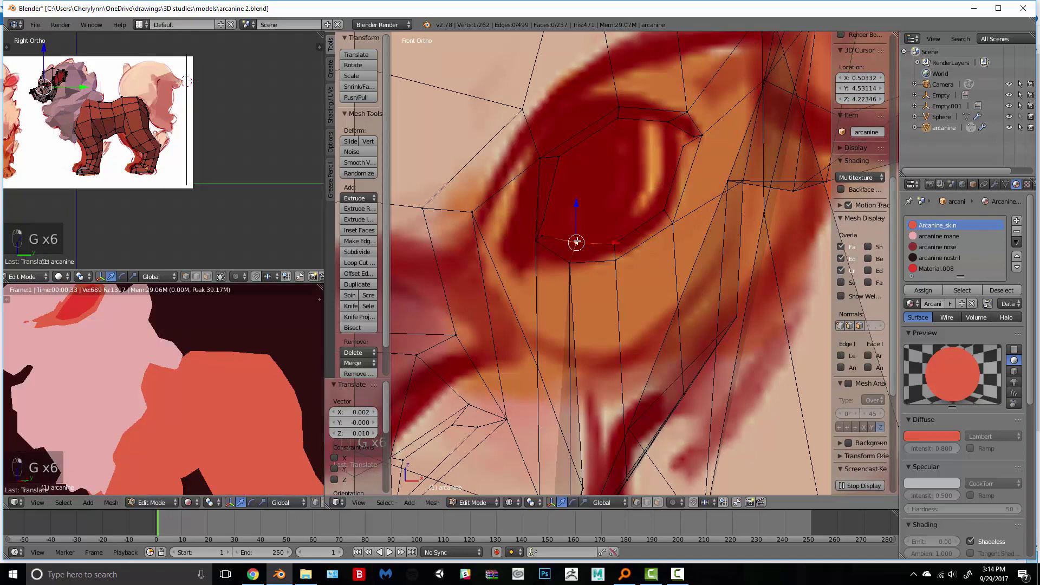
{"action": "right_click", "coordinate": [690, 143]}
{"action": "key", "text": "g"}
{"action": "left_click", "coordinate": [681, 149]}
{"action": "key", "text": "z"}
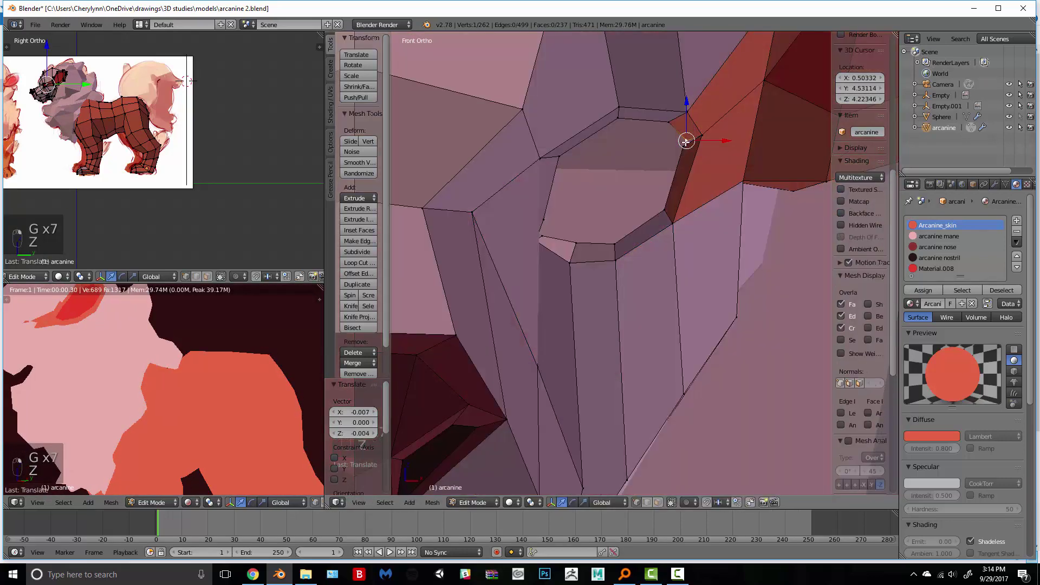
Step: Select the faces around the eye rim and assign them the Arcanine_skin material
{"action": "right_click", "coordinate": [674, 129], "text": "alt"}
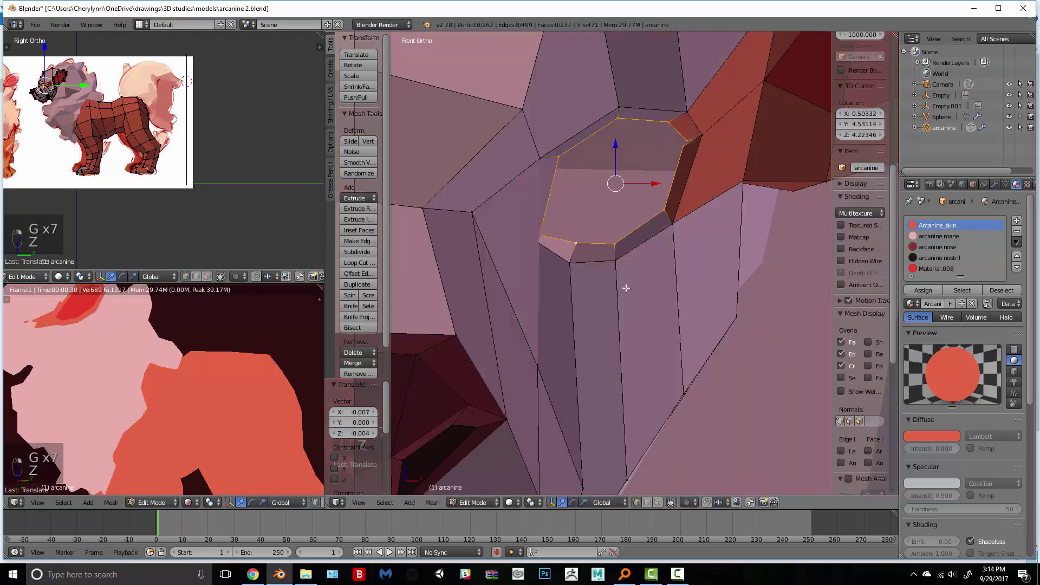
{"action": "right_click", "coordinate": [630, 253], "text": "alt+shift"}
{"action": "right_click", "coordinate": [636, 106], "text": "alt+shift"}
{"action": "key", "text": "z"}
{"action": "right_click", "coordinate": [539, 237], "text": "ctrl"}
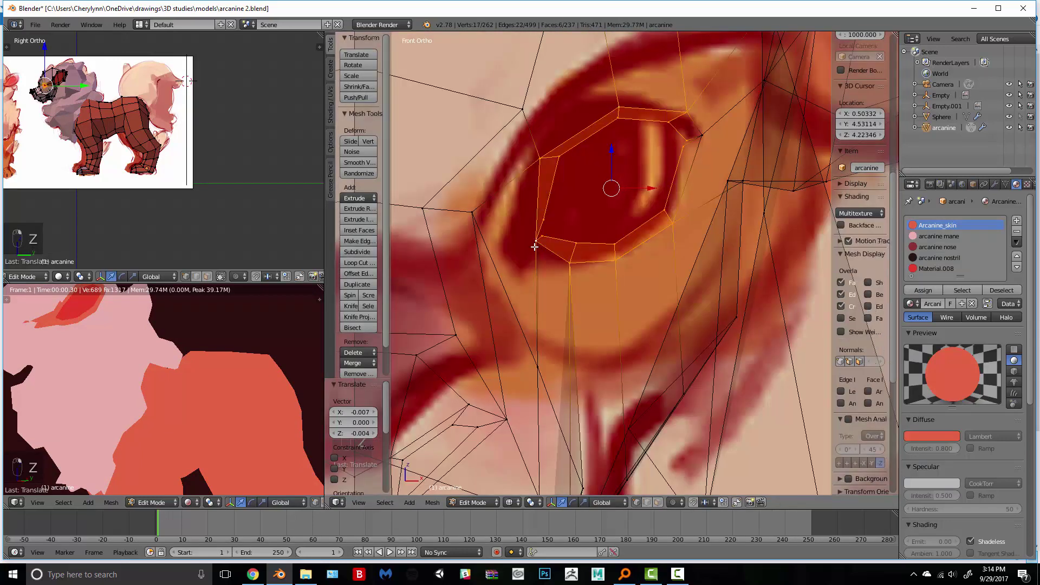
{"action": "key", "text": "z"}
{"action": "left_click", "coordinate": [921, 290]}
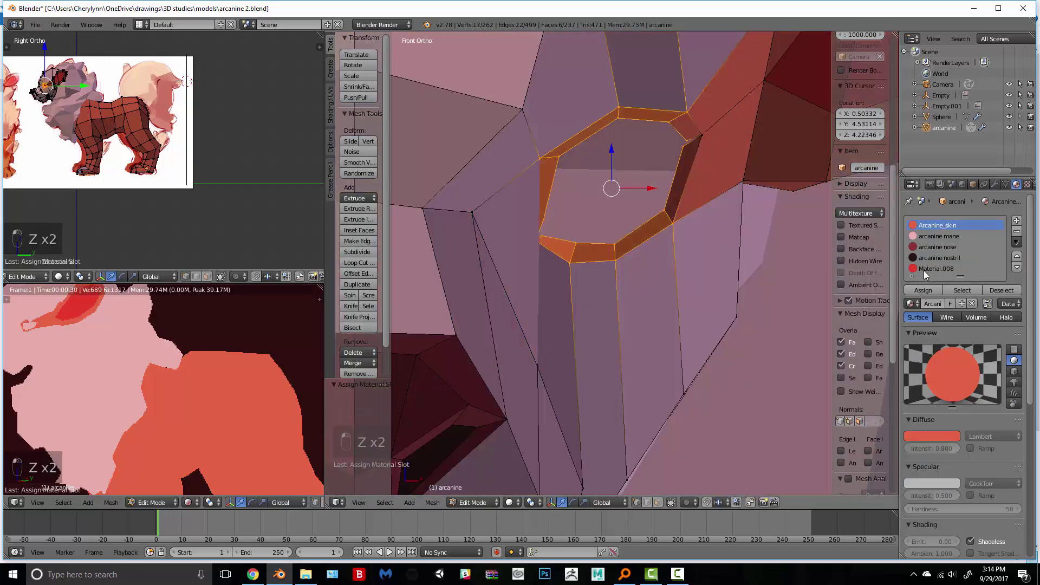
Step: Rename Material.008 to "arcanine red" and bring the head into the rendered preview
{"action": "double_click", "coordinate": [931, 268]}
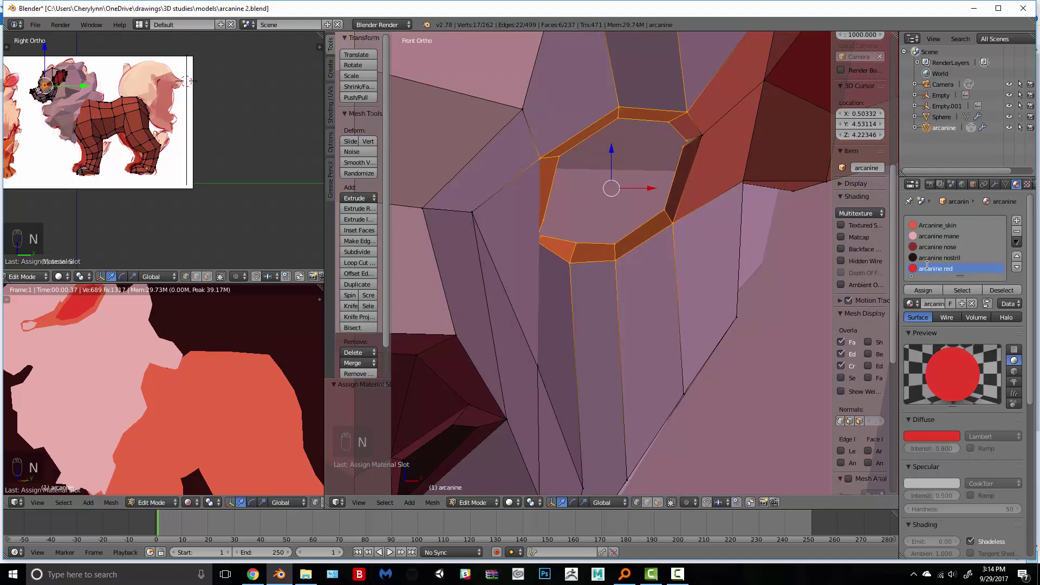
{"action": "middle_click_drag", "start_coordinate": [210, 372], "coordinate": [309, 404], "text": "shift"}
{"action": "scroll", "coordinate": [118, 376], "scroll_direction": "up", "scroll_amount": 3}
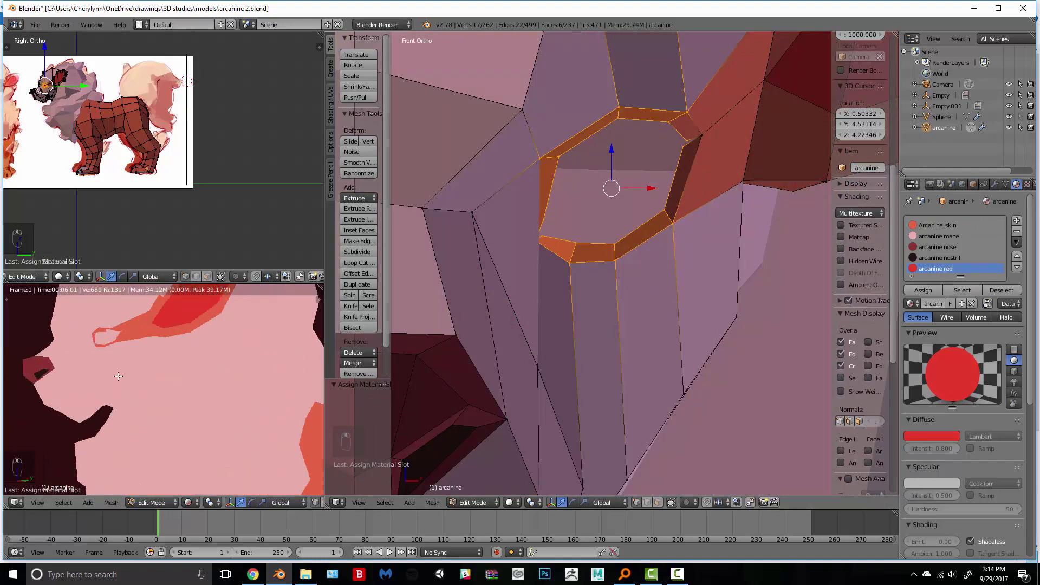
Step: Fill the gap at the eye rim's lower front corner with a triangle and assign it the arcanine red material
{"action": "key", "text": "KP_3"}
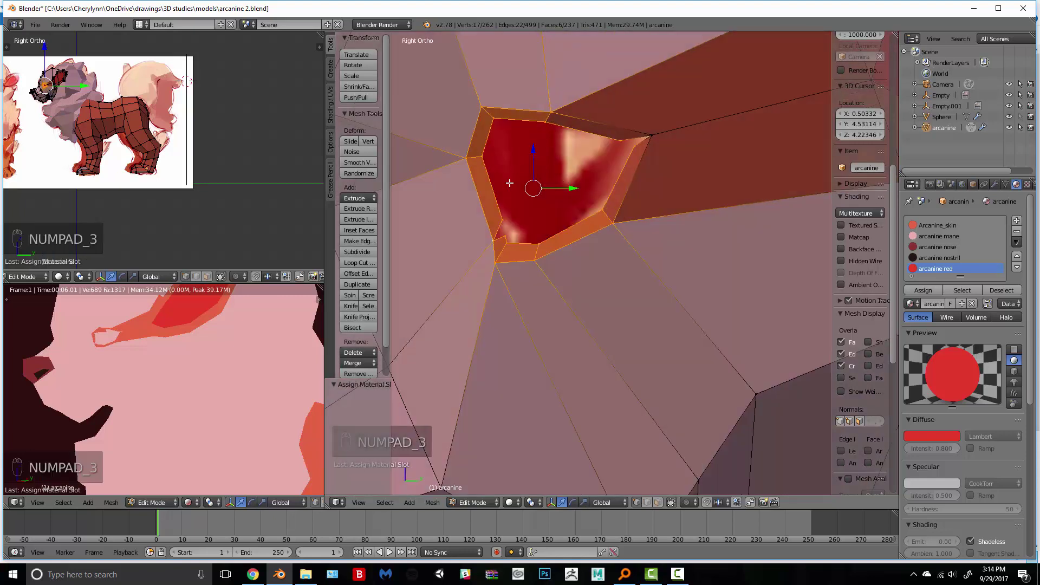
{"action": "middle_click_drag", "start_coordinate": [541, 207], "coordinate": [569, 345], "text": "shift"}
{"action": "scroll", "coordinate": [575, 332], "scroll_direction": "up", "scroll_amount": 2}
{"action": "left_click", "coordinate": [677, 284]}
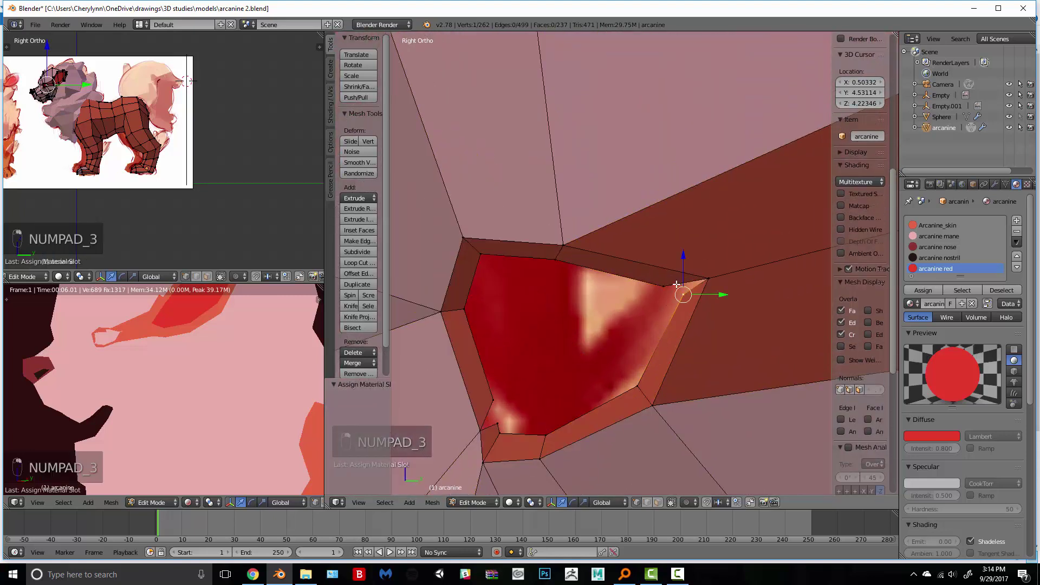
{"action": "key", "text": "z"}
{"action": "left_click", "coordinate": [482, 425]}
{"action": "left_click", "coordinate": [482, 430], "text": "shift"}
{"action": "key", "text": "f"}
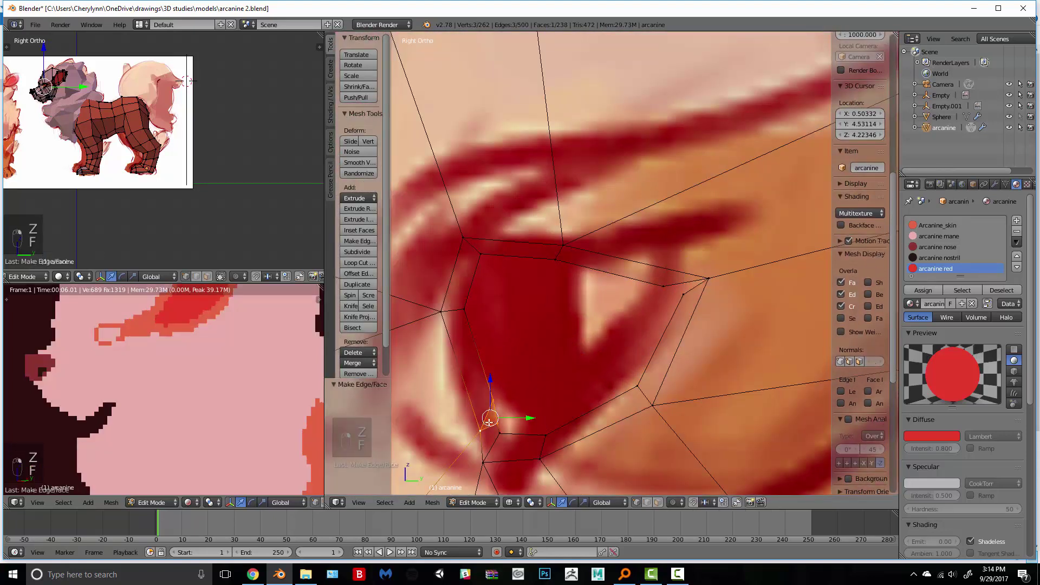
{"action": "left_click", "coordinate": [922, 290]}
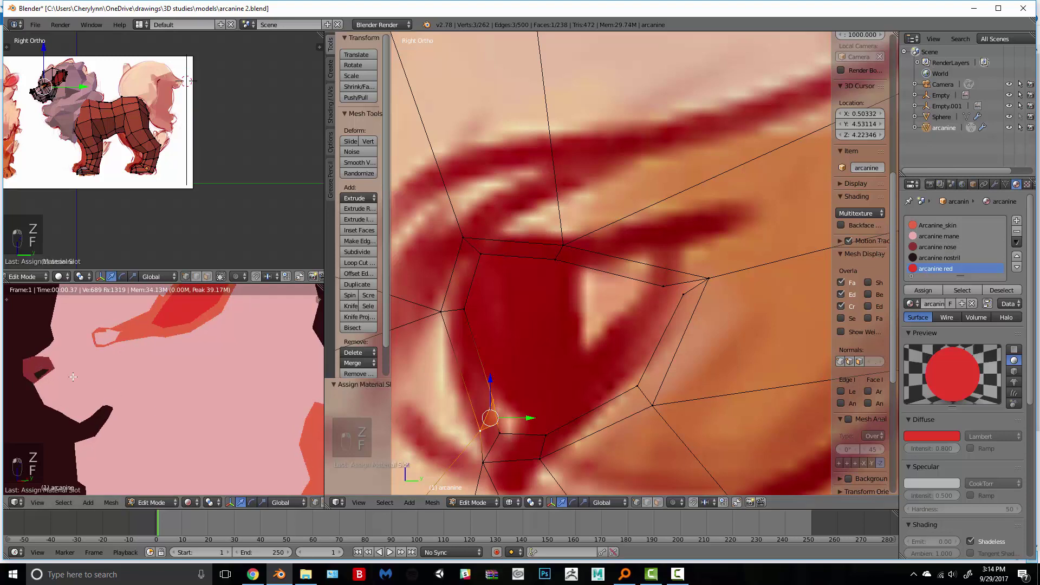
Step: Move the rim's lower front outer vertex toward the nose and slide the neighbouring inner vertex forward in side view
{"action": "right_click", "coordinate": [480, 433]}
{"action": "key", "text": "g"}
{"action": "left_click", "coordinate": [454, 436]}
{"action": "right_click", "coordinate": [492, 401]}
{"action": "key", "text": "g"}
{"action": "key", "text": "g"}
{"action": "left_click", "coordinate": [481, 411]}
Step: Shift the inner rim vertices at the bottom front corner of the eye toward the nose
{"action": "right_click", "coordinate": [495, 428]}
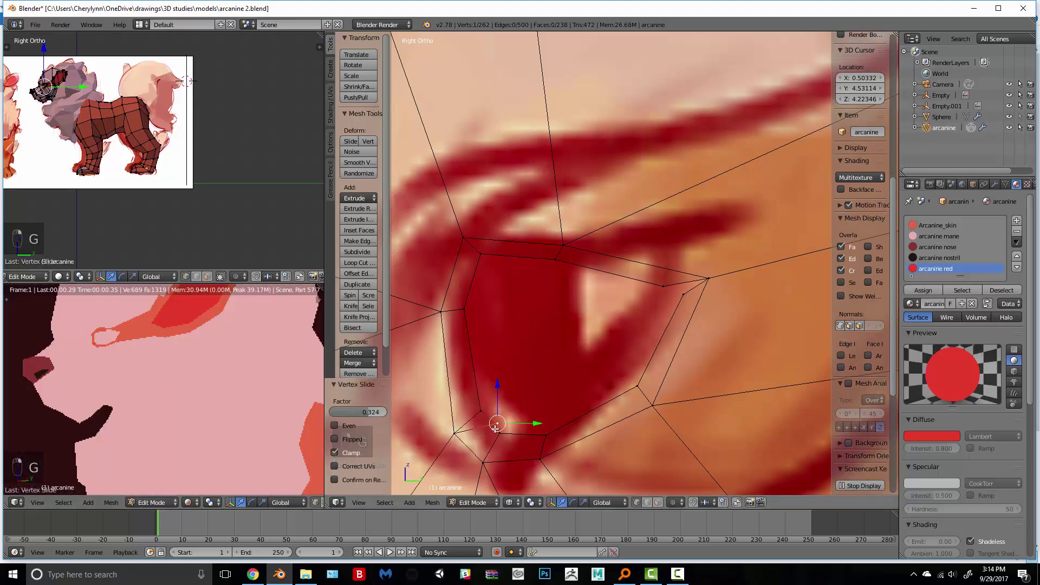
{"action": "key", "text": "g"}
{"action": "key", "text": "g"}
{"action": "left_click", "coordinate": [488, 430]}
{"action": "left_click", "coordinate": [489, 450]}
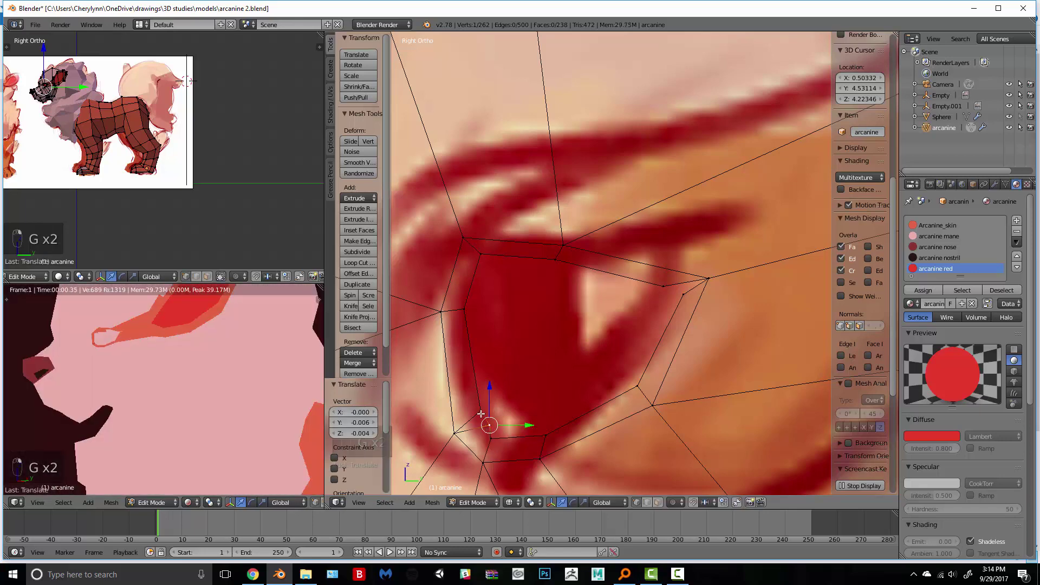
Step: Raise the eye rim's lower rear vertex and its rear corner vertex to follow the side sketch
{"action": "scroll", "coordinate": [545, 349], "scroll_direction": "down", "scroll_amount": 4}
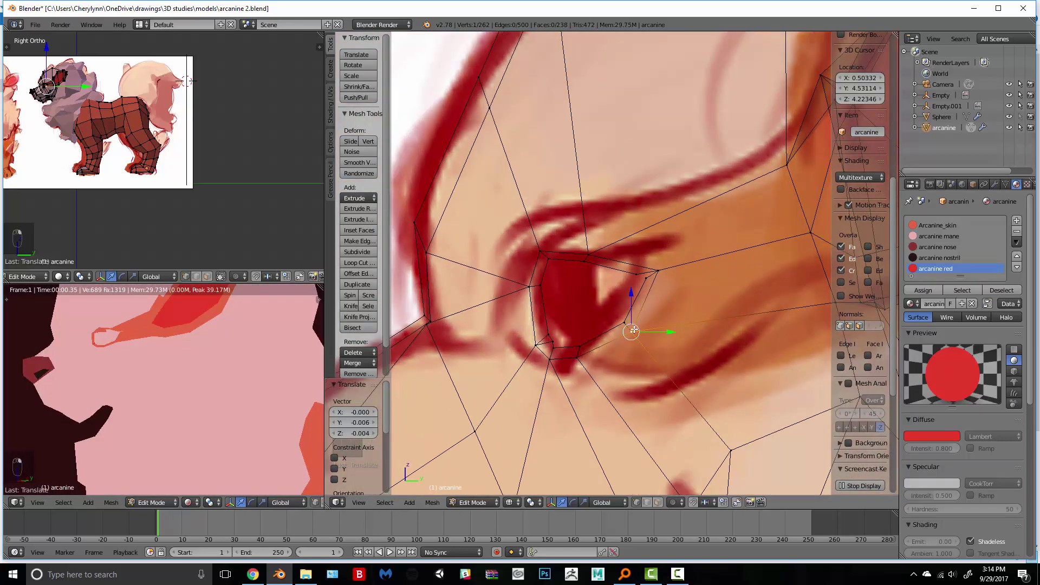
{"action": "right_click", "coordinate": [626, 322], "text": "shift"}
{"action": "key", "text": "g"}
{"action": "left_click", "coordinate": [624, 309]}
{"action": "right_click", "coordinate": [656, 271]}
{"action": "key", "text": "g"}
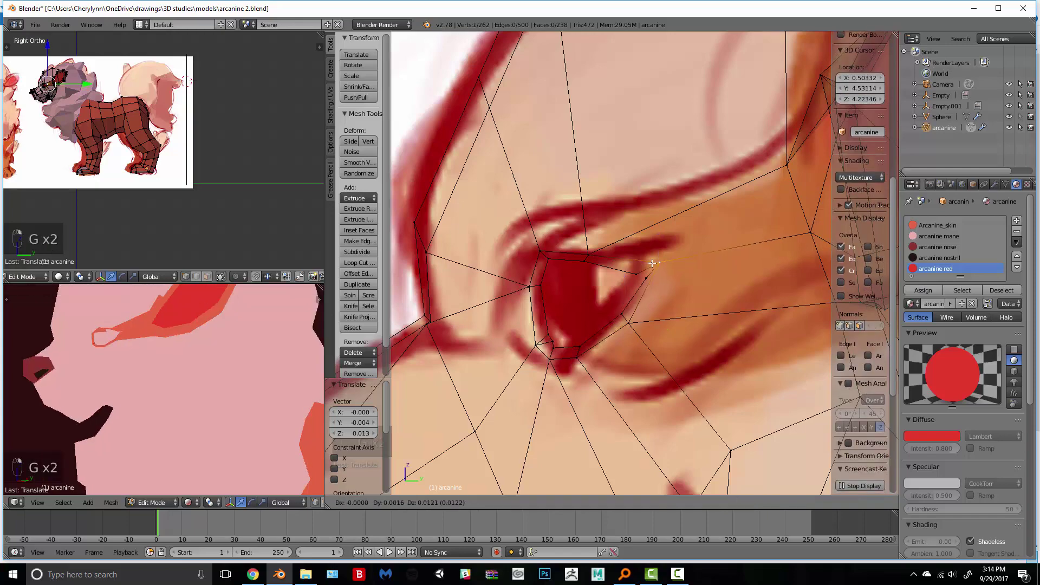
{"action": "left_click", "coordinate": [656, 263]}
Step: Raise the two inner rim vertices beside the eye's rear corner in side view
{"action": "right_click", "coordinate": [636, 272]}
{"action": "key", "text": "g"}
{"action": "left_click", "coordinate": [637, 271]}
{"action": "key", "text": "g"}
{"action": "left_click", "coordinate": [632, 263]}
{"action": "right_click", "coordinate": [645, 278]}
{"action": "key", "text": "g"}
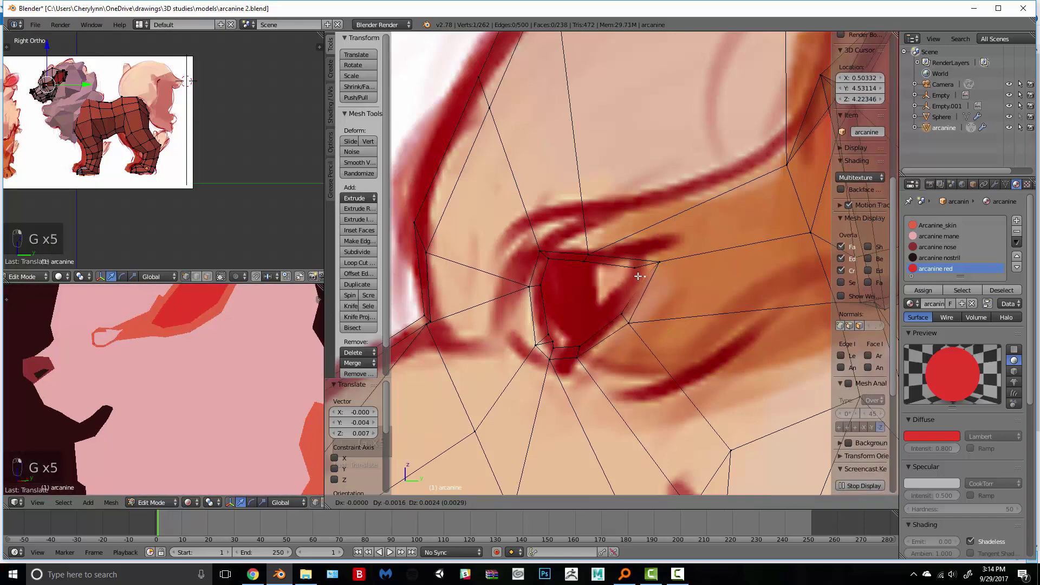
{"action": "left_click", "coordinate": [639, 271]}
Step: Reposition the eye rim's upper vertices in depth from an angled view
{"action": "scroll", "coordinate": [642, 287], "scroll_direction": "down", "scroll_amount": 3}
{"action": "middle_click_drag", "start_coordinate": [647, 321], "coordinate": [680, 332]}
{"action": "key", "text": "a"}
{"action": "key", "text": "z"}
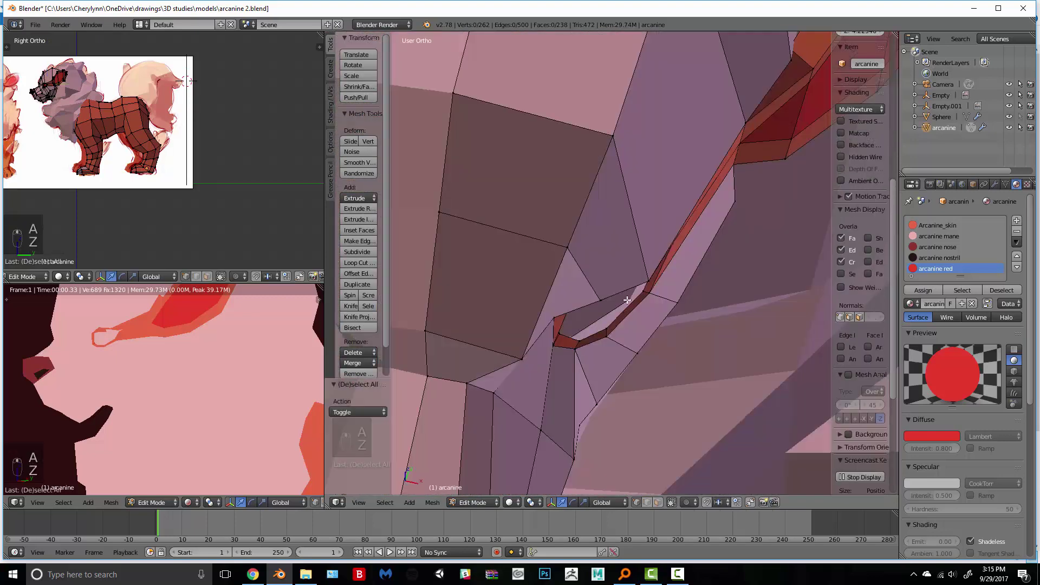
{"action": "right_click", "coordinate": [645, 277]}
{"action": "key", "text": "g"}
{"action": "left_click", "coordinate": [645, 282]}
{"action": "key", "text": "z"}
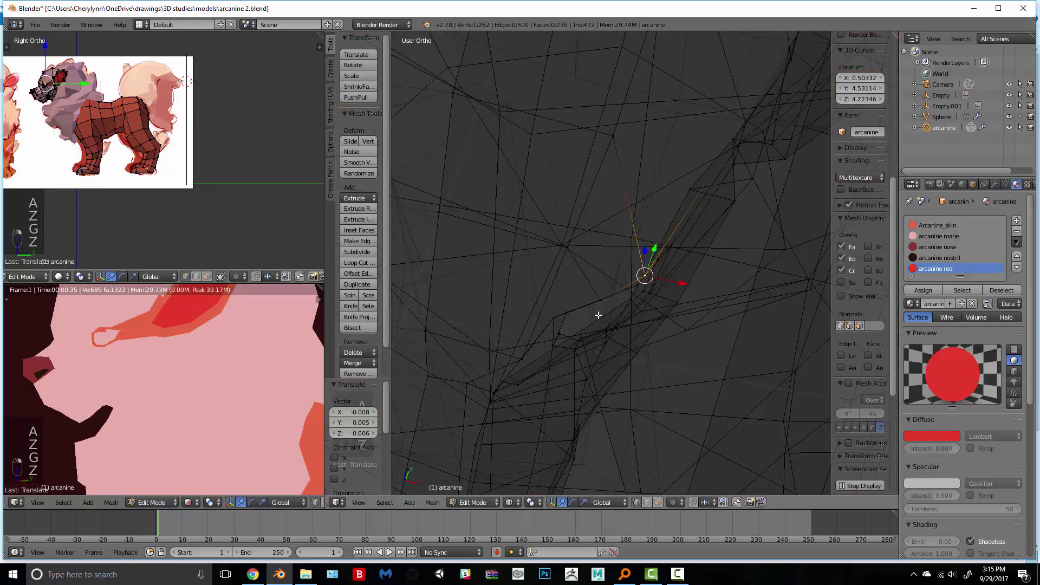
{"action": "key", "text": "g"}
{"action": "left_click", "coordinate": [606, 310]}
Step: Move the vertex near the eye rim's inner corner from the angled view
{"action": "key", "text": "z"}
{"action": "key", "text": "z"}
{"action": "right_click", "coordinate": [569, 320]}
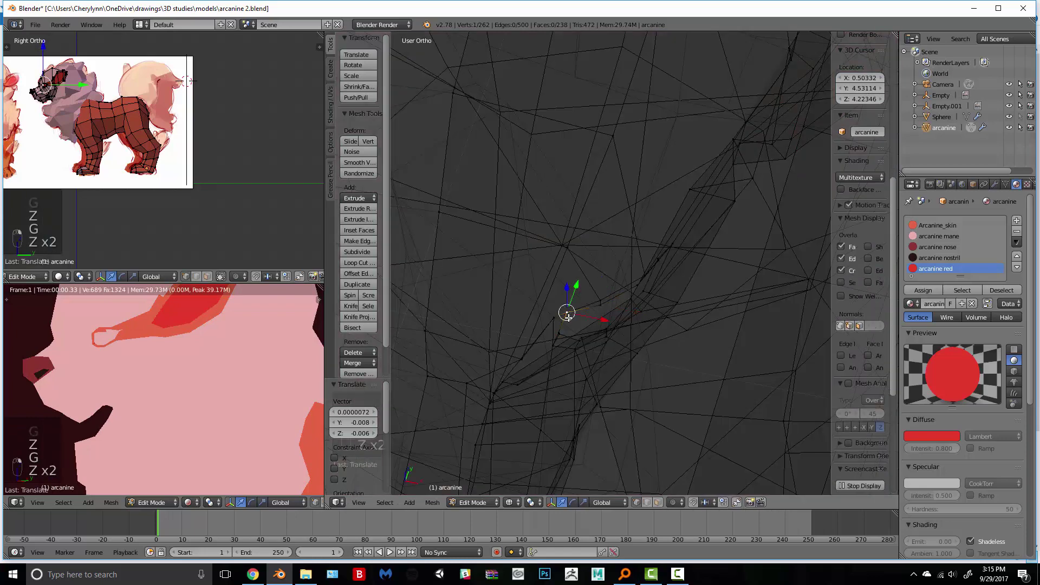
{"action": "key", "text": "z"}
{"action": "key", "text": "g"}
{"action": "left_click", "coordinate": [569, 326]}
Step: Select the group of vertices at the eye rim's inner corner and move them together
{"action": "middle_click_drag", "start_coordinate": [568, 327], "coordinate": [569, 336]}
{"action": "key", "text": "a"}
{"action": "key", "text": "b"}
{"action": "left_click_drag", "start_coordinate": [570, 351], "coordinate": [543, 290]}
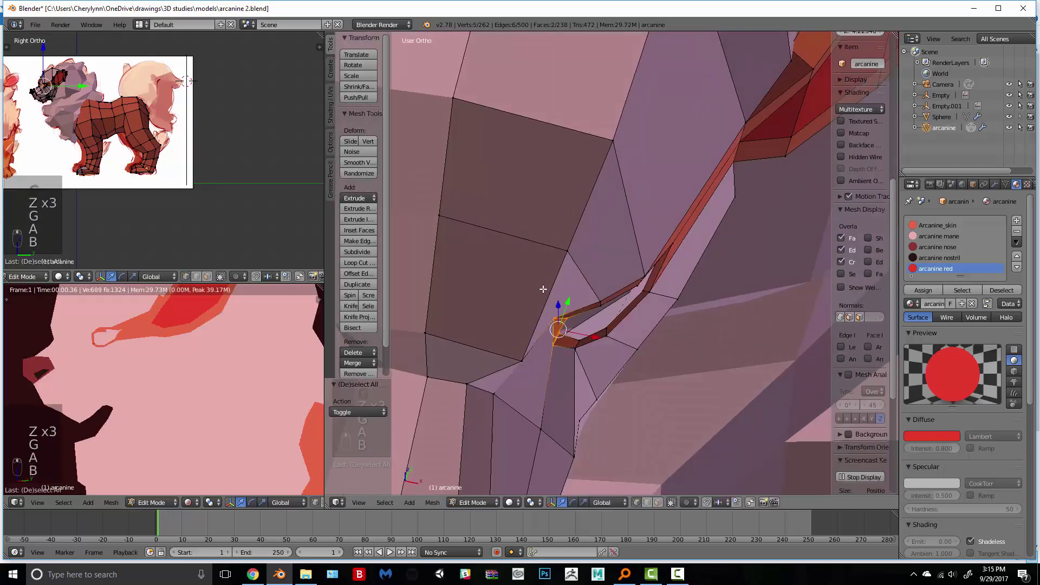
{"action": "key", "text": "g"}
{"action": "left_click", "coordinate": [548, 292]}
{"action": "key", "text": "g"}
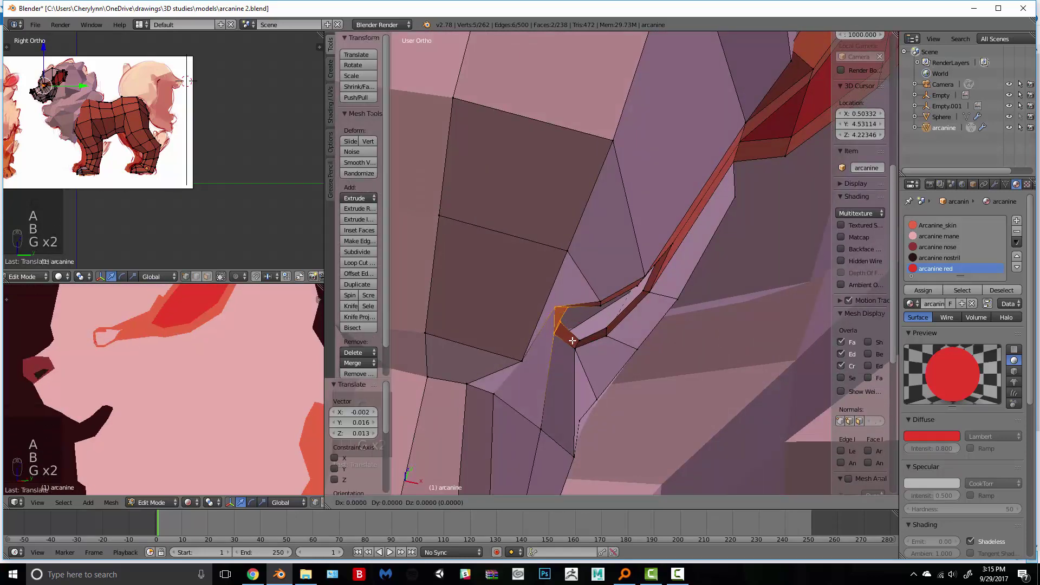
{"action": "left_click", "coordinate": [569, 338]}
Step: Adjust the individual vertices at the eye's inner corner to even out the rim
{"action": "right_click", "coordinate": [560, 307]}
{"action": "key", "text": "g"}
{"action": "left_click", "coordinate": [564, 309]}
{"action": "key", "text": "z"}
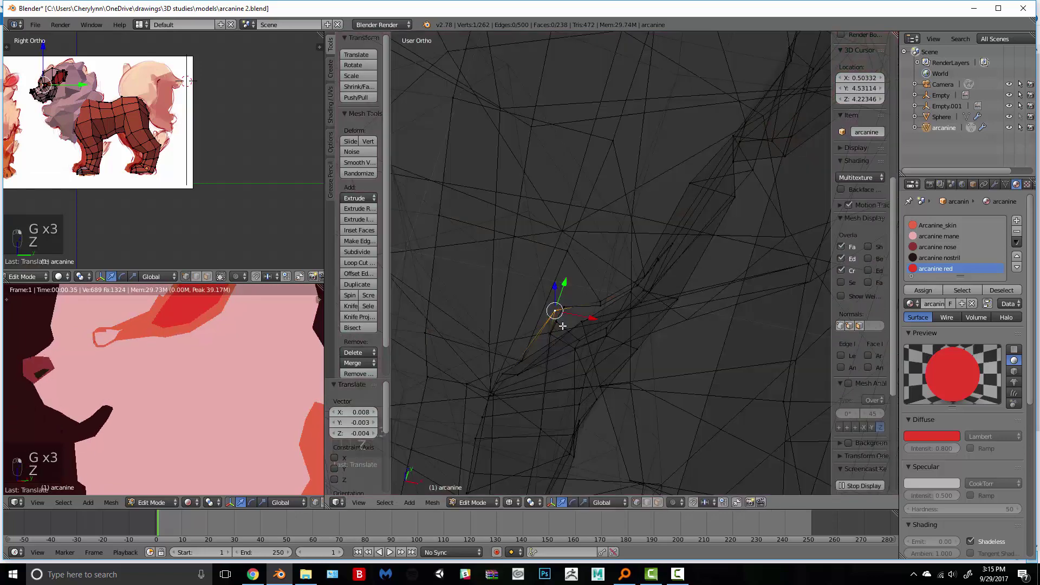
{"action": "right_click", "coordinate": [562, 325]}
{"action": "key", "text": "g"}
{"action": "left_click", "coordinate": [565, 325]}
{"action": "key", "text": "g"}
{"action": "left_click", "coordinate": [560, 322]}
{"action": "right_click", "coordinate": [551, 334]}
{"action": "key", "text": "g"}
{"action": "left_click", "coordinate": [546, 334]}
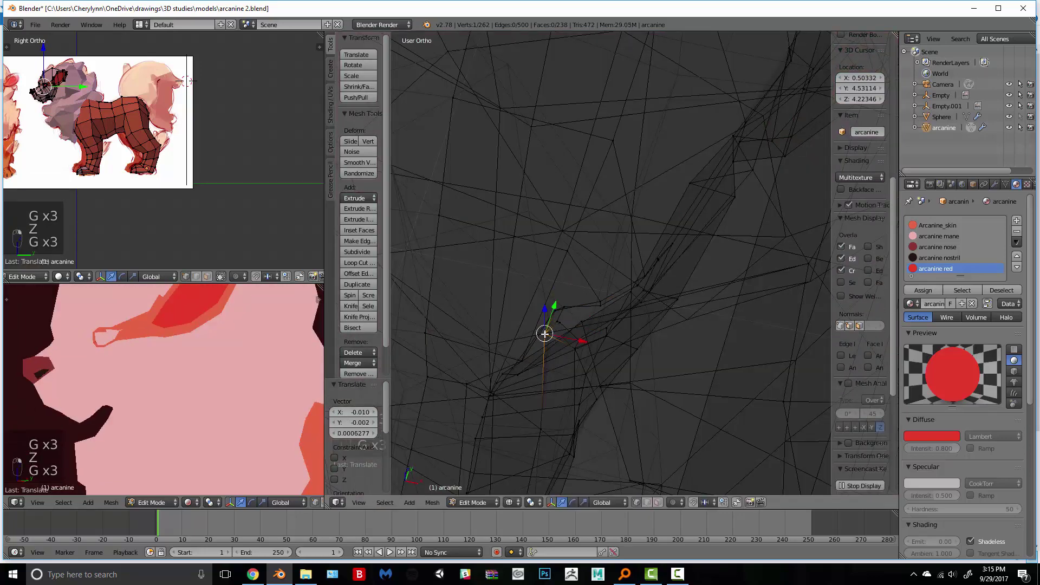
Step: Move the short rim edge at the bottom of the eye outward
{"action": "key", "text": "z"}
{"action": "right_click", "coordinate": [607, 329]}
{"action": "right_click", "coordinate": [611, 336], "text": "shift"}
{"action": "key", "text": "g"}
{"action": "left_click", "coordinate": [619, 339]}
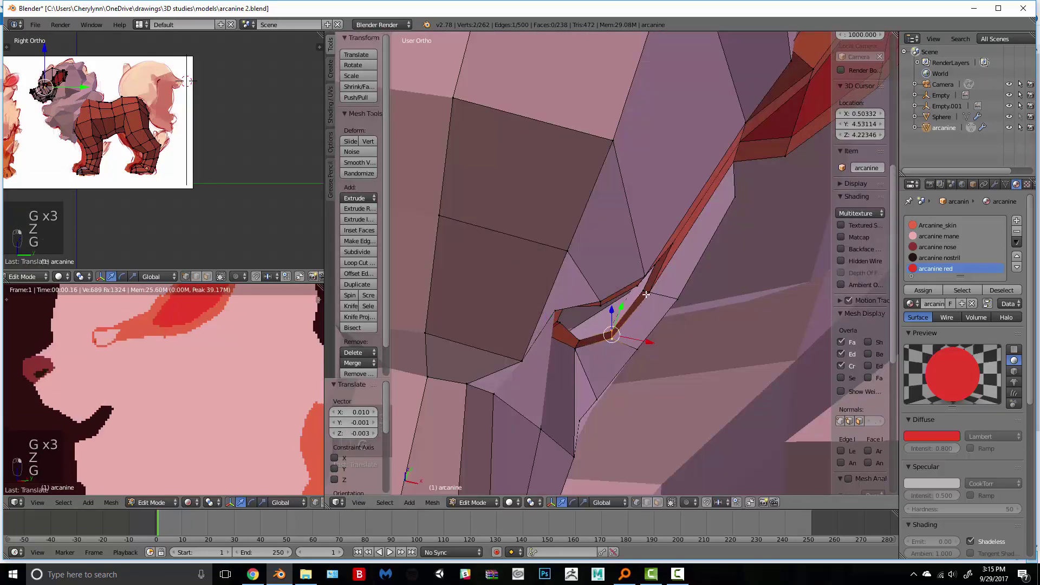
Step: Move the short rim edge at the eye's lower outer corner outward and check the eye shape from the front
{"action": "right_click", "coordinate": [648, 294]}
{"action": "right_click", "coordinate": [646, 289], "text": "shift"}
{"action": "right_click", "coordinate": [648, 289]}
{"action": "right_click", "coordinate": [650, 293], "text": "shift"}
{"action": "key", "text": "g"}
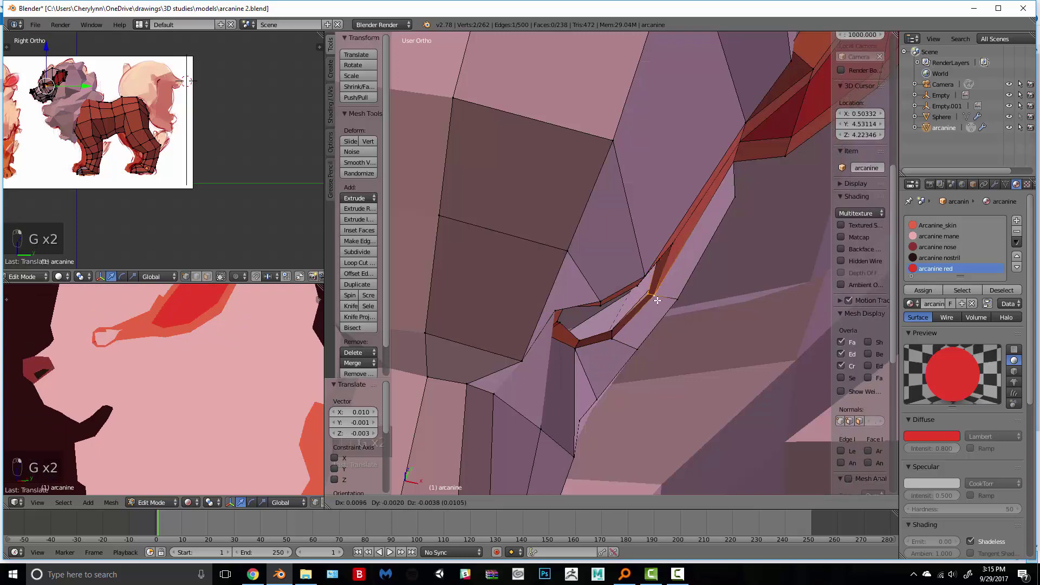
{"action": "left_click", "coordinate": [656, 300]}
{"action": "middle_click_drag", "start_coordinate": [655, 298], "coordinate": [578, 258]}
{"action": "scroll", "coordinate": [603, 320], "scroll_direction": "up", "scroll_amount": 1}
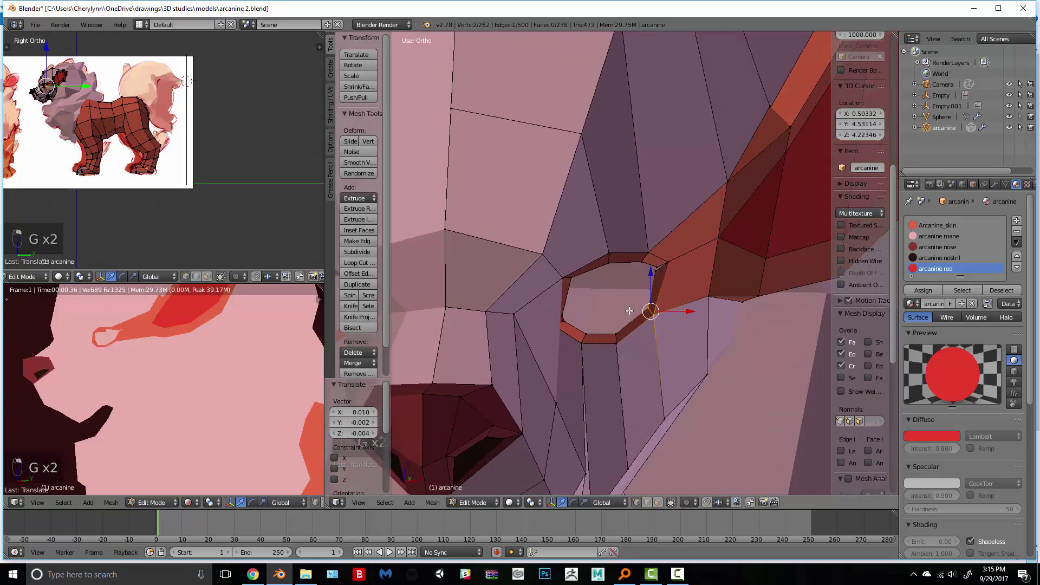
{"action": "middle_click_drag", "start_coordinate": [603, 321], "coordinate": [640, 304]}
{"action": "scroll", "coordinate": [640, 304], "scroll_direction": "down", "scroll_amount": 4}
{"action": "key", "text": "KP_1"}
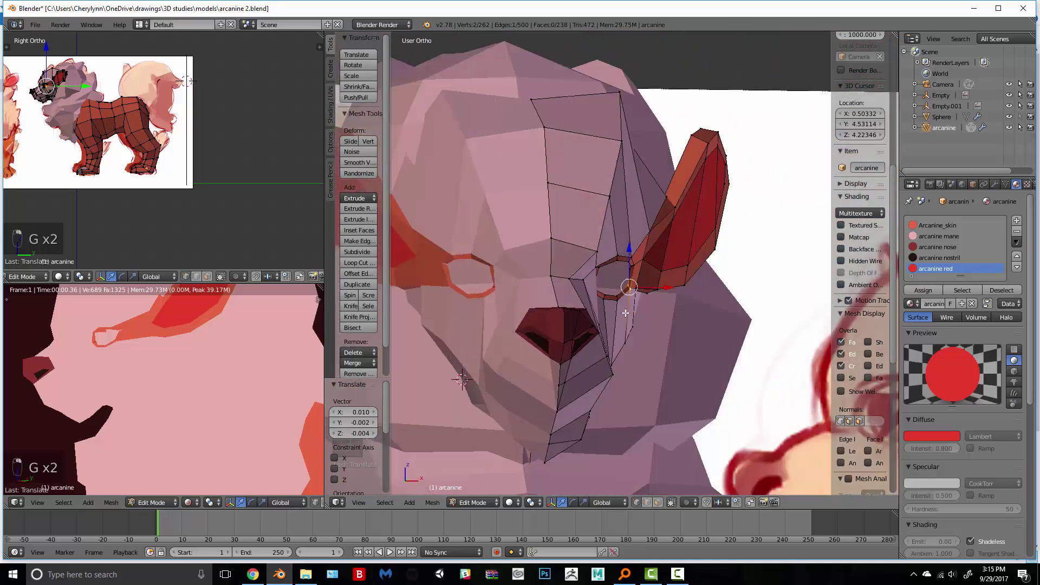
Step: Extrude the upper inner edges of the eye rim and shift the new edges 0.016 along Y into the eye hole
{"action": "scroll", "coordinate": [667, 307], "scroll_direction": "up", "scroll_amount": 4}
{"action": "scroll", "coordinate": [664, 252], "scroll_direction": "up", "scroll_amount": 2}
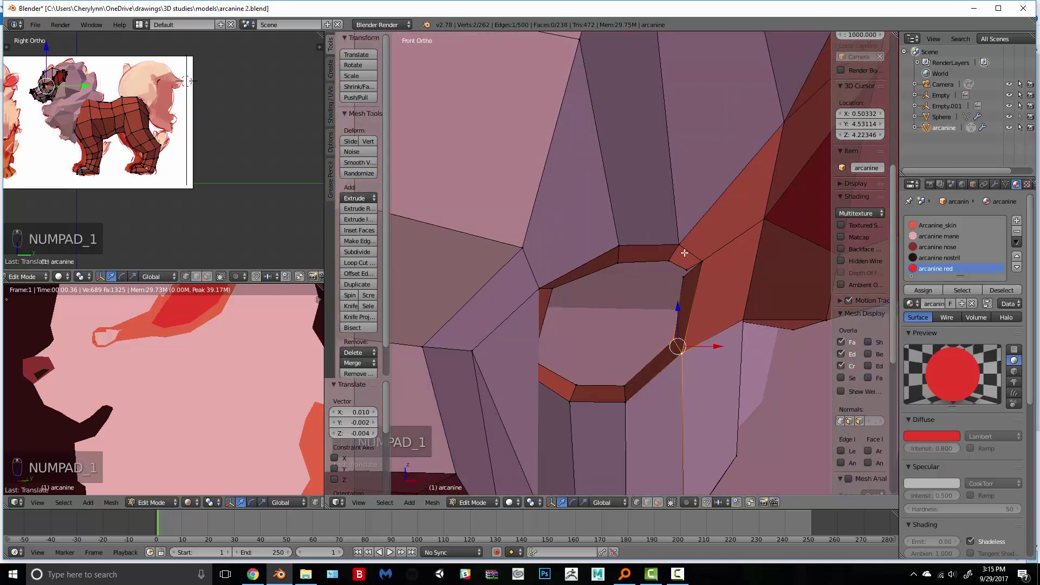
{"action": "middle_click_drag", "start_coordinate": [655, 260], "coordinate": [663, 271]}
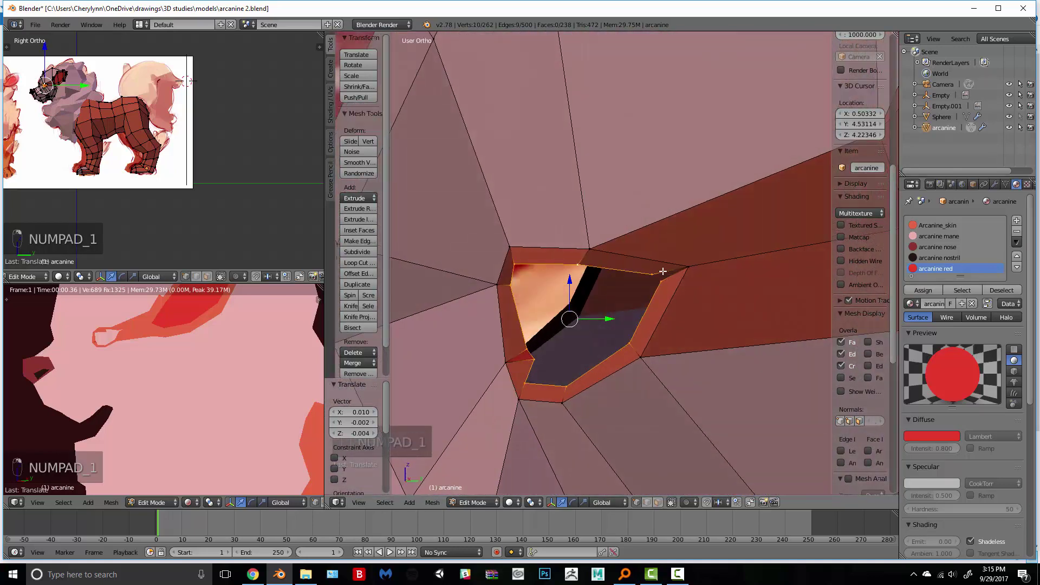
{"action": "right_click", "coordinate": [522, 387]}
{"action": "right_click", "coordinate": [511, 287], "text": "shift"}
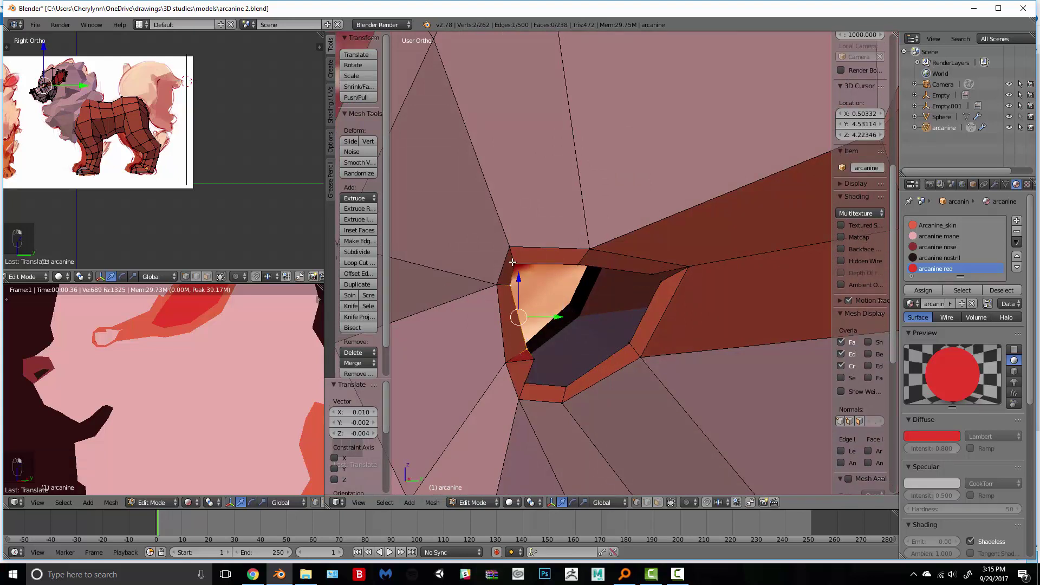
{"action": "middle_click_drag", "start_coordinate": [650, 273], "coordinate": [587, 276]}
{"action": "key", "text": "e"}
{"action": "left_click", "coordinate": [582, 279]}
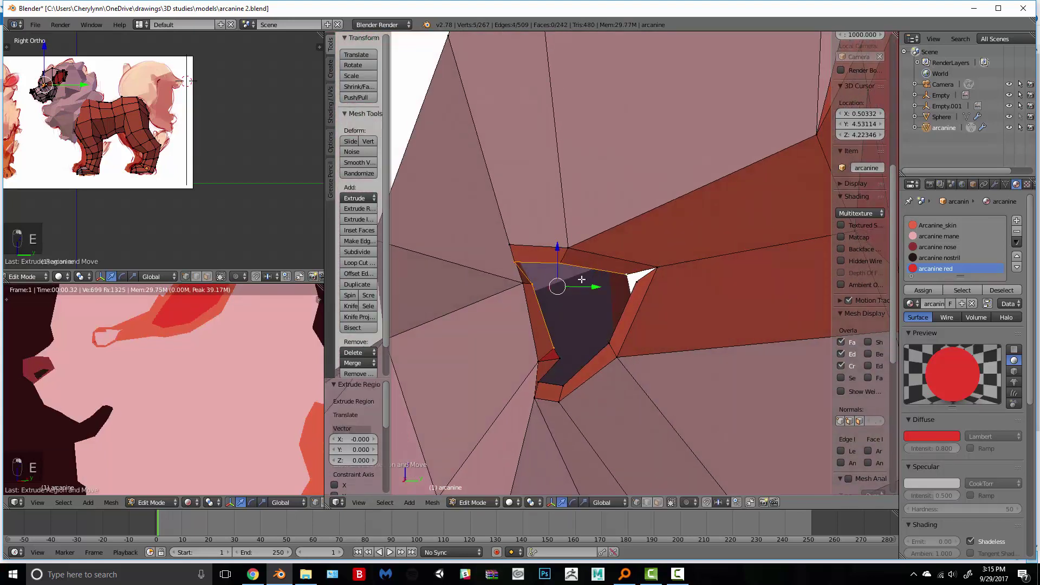
{"action": "left_click_drag", "start_coordinate": [588, 286], "coordinate": [599, 283]}
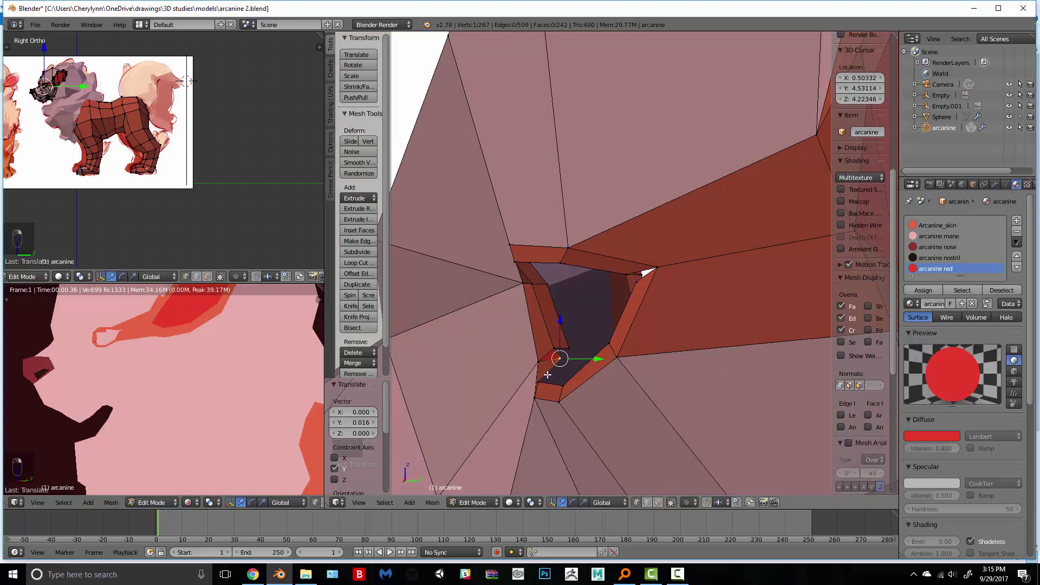
Step: Extrude the lower inner edges of the eye rim and move the new edges into the eye hole
{"action": "right_click", "coordinate": [548, 374], "text": "shift"}
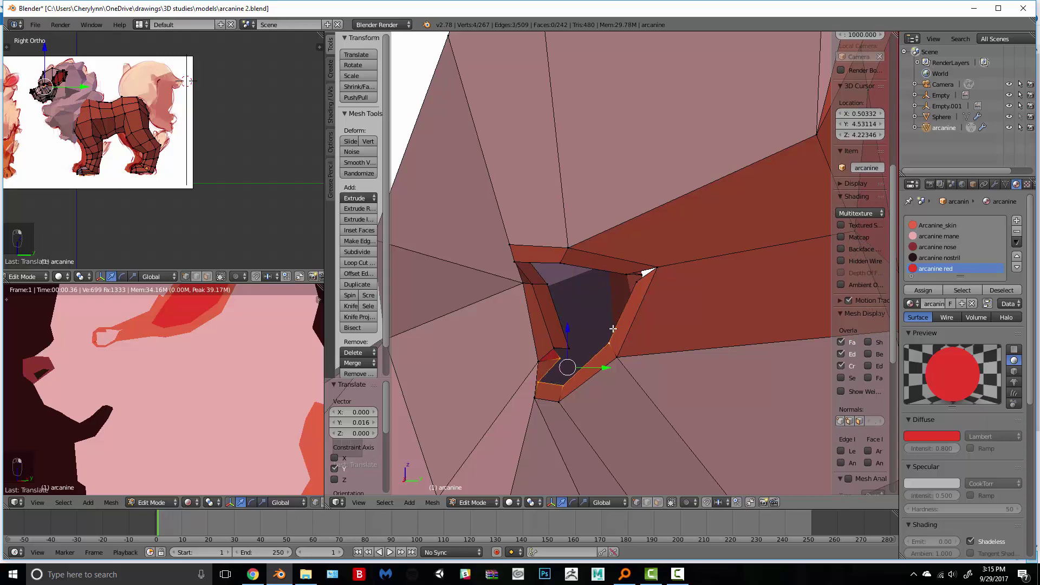
{"action": "key", "text": "e"}
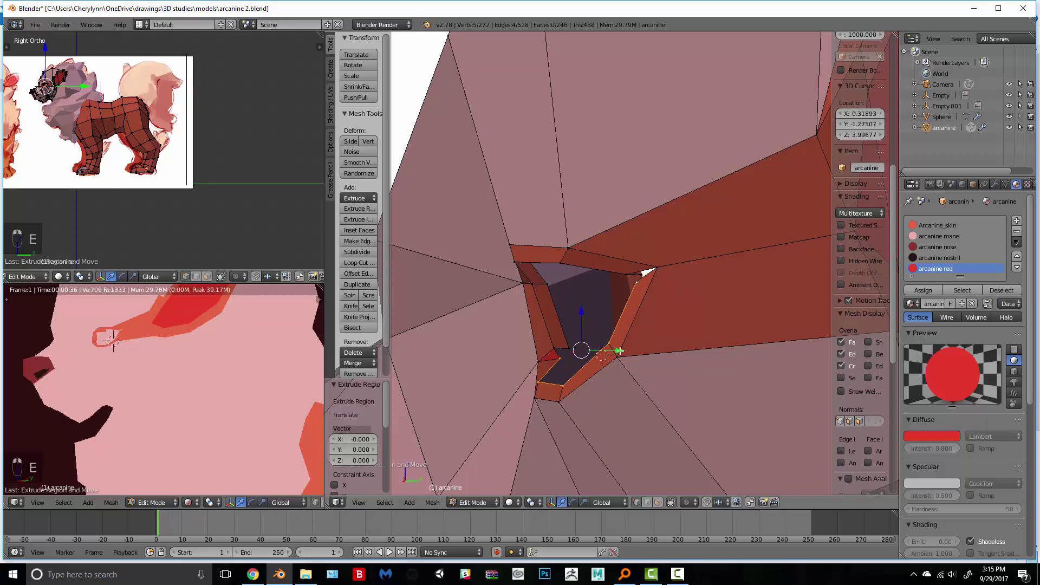
{"action": "left_click_drag", "start_coordinate": [619, 351], "coordinate": [626, 350]}
{"action": "middle_click_drag", "start_coordinate": [625, 350], "coordinate": [577, 354]}
{"action": "key", "text": "g"}
{"action": "left_click", "coordinate": [687, 351]}
Step: Move the inner-corner vertex of the extruded rim and fill the gap beside it with a face
{"action": "right_click", "coordinate": [521, 364]}
{"action": "key", "text": "g"}
{"action": "left_click", "coordinate": [527, 363]}
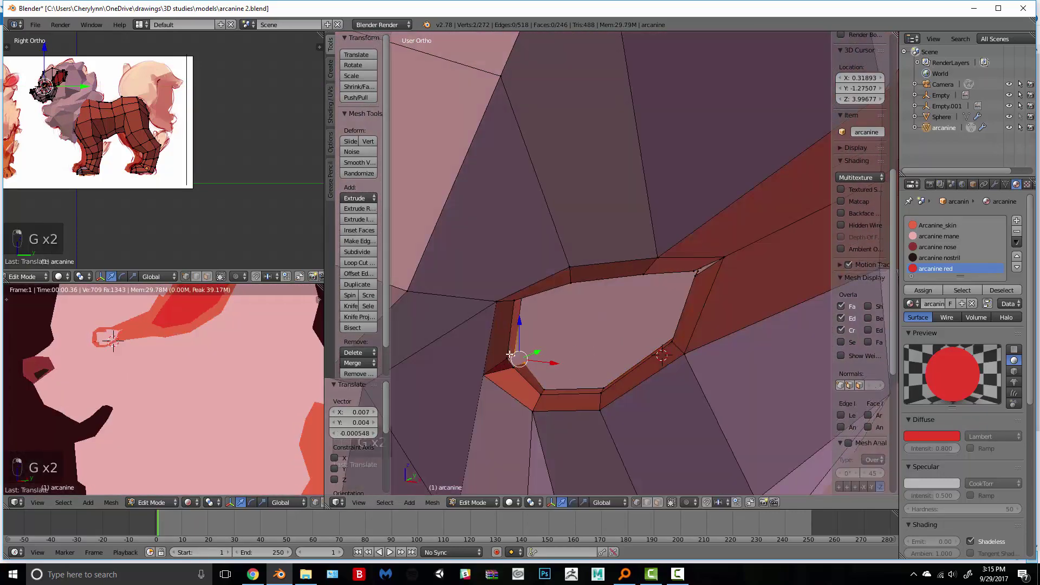
{"action": "right_click", "coordinate": [513, 356], "text": "shift"}
{"action": "key", "text": "f"}
Step: Reposition the inner rim vertex at the eye's inner corner to even out the extruded band
{"action": "middle_click_drag", "start_coordinate": [560, 369], "coordinate": [553, 361]}
{"action": "right_click", "coordinate": [521, 366]}
{"action": "key", "text": "g"}
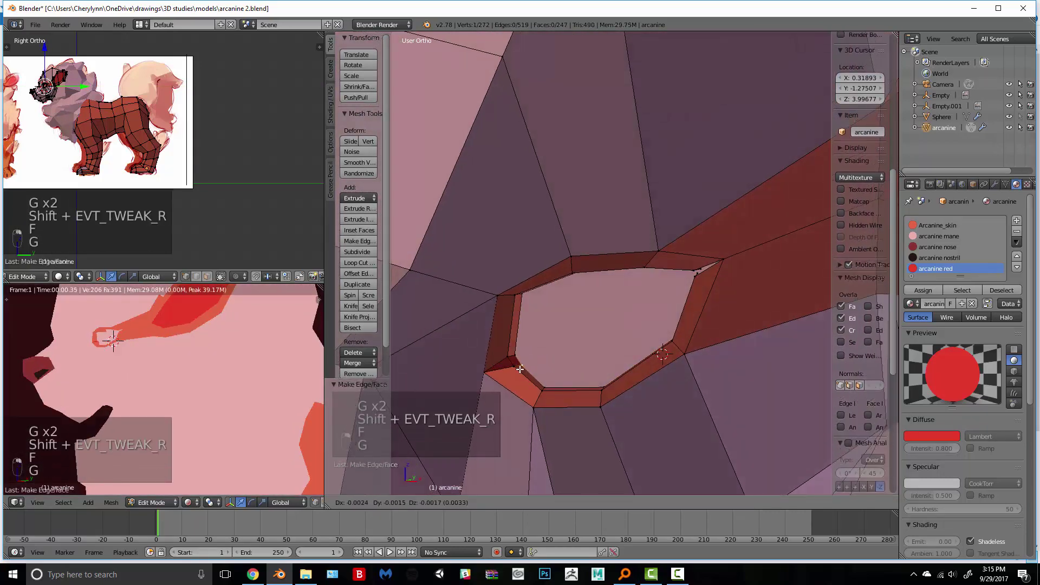
{"action": "left_click", "coordinate": [510, 359]}
{"action": "key", "text": "g"}
{"action": "left_click", "coordinate": [500, 358]}
Step: Move the inner rim vertices at the eye's outer corner and along its upper edge to even out the opening
{"action": "middle_click_drag", "start_coordinate": [604, 282], "coordinate": [681, 291]}
{"action": "key", "text": "g"}
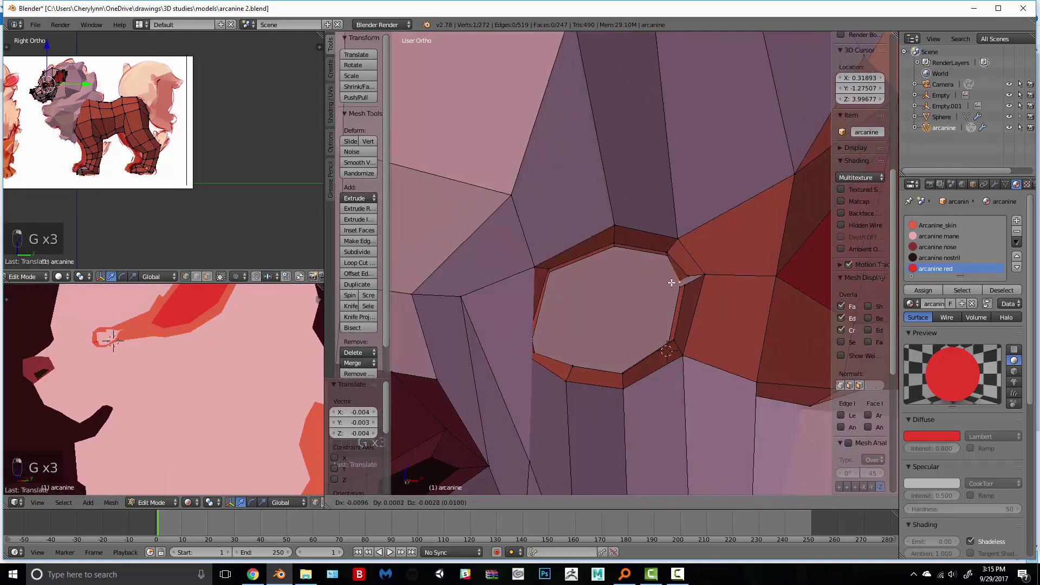
{"action": "left_click", "coordinate": [674, 281]}
{"action": "right_click", "coordinate": [662, 260]}
{"action": "key", "text": "g"}
{"action": "left_click", "coordinate": [652, 264]}
{"action": "right_click", "coordinate": [619, 256]}
{"action": "key", "text": "g"}
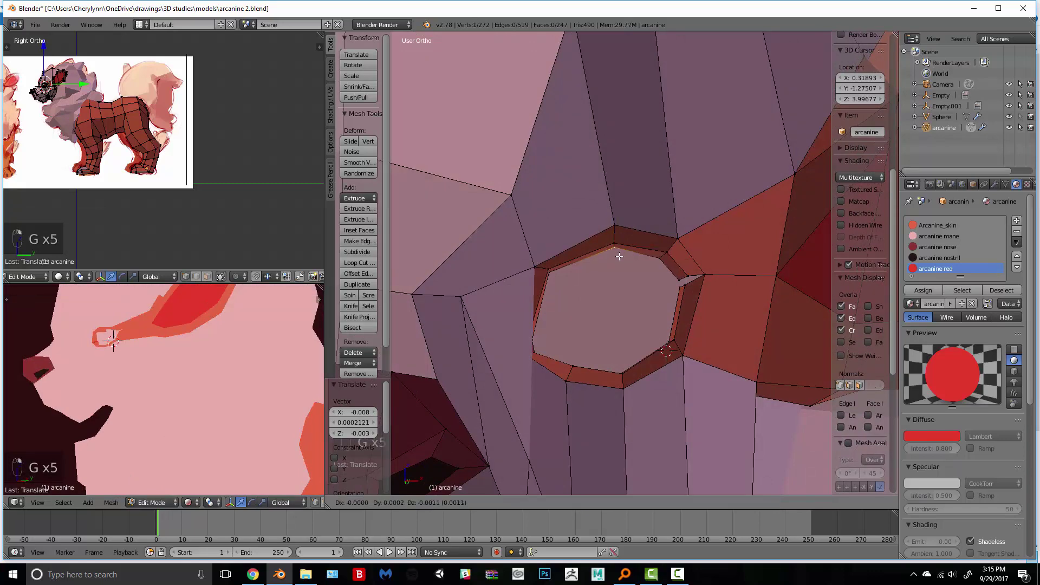
{"action": "left_click", "coordinate": [618, 258]}
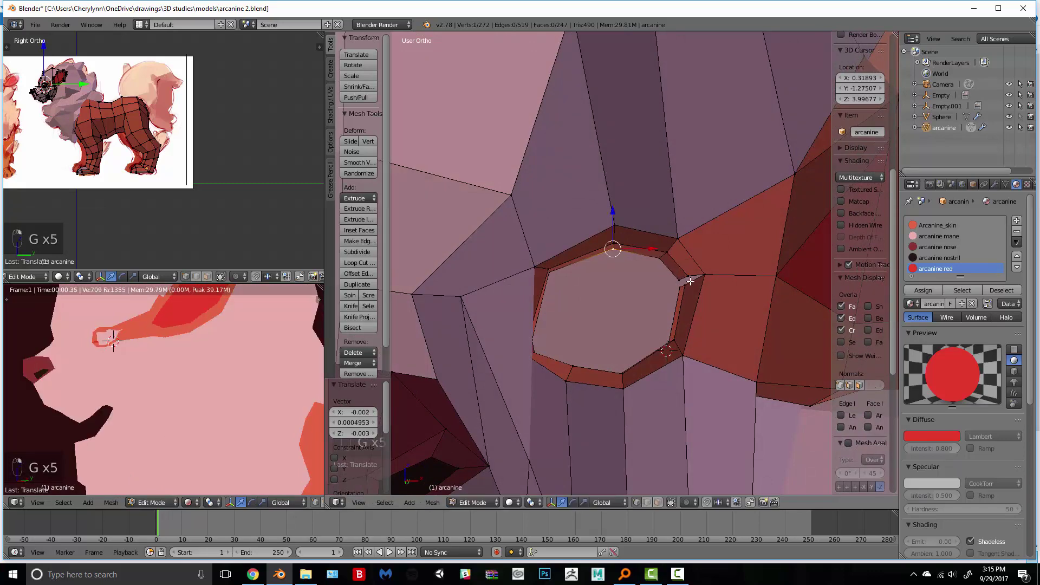
Step: Select the vertices around the gap at the eye's outer corner and fill them with a face
{"action": "mouse_move", "coordinate": [690, 281]}
{"action": "middle_mouse_down"}
{"action": "mouse_move", "coordinate": [693, 301]}
{"action": "mouse_move", "coordinate": [661, 301]}
{"action": "mouse_move", "coordinate": [693, 277]}
{"action": "middle_mouse_up"}
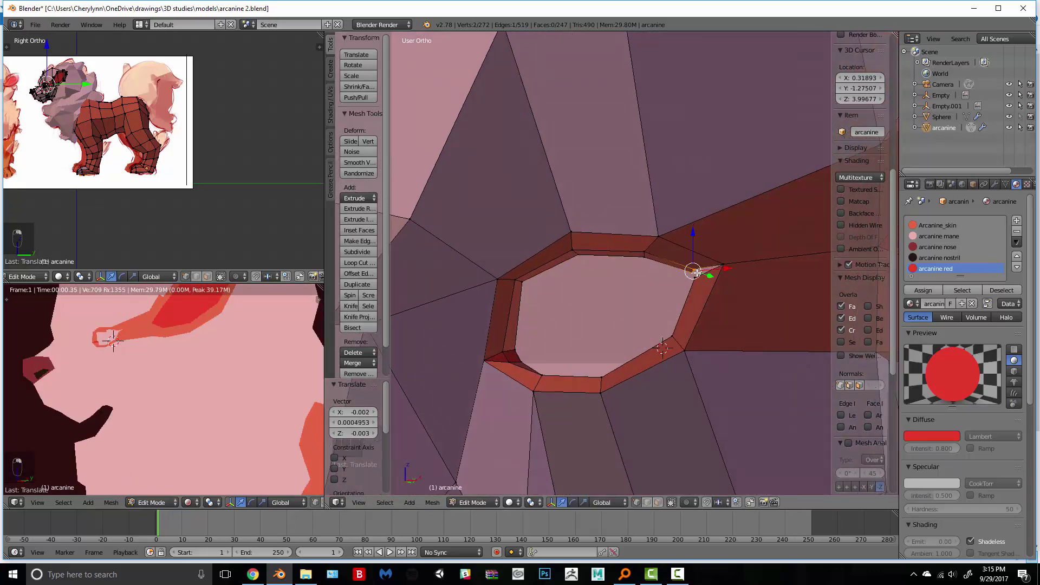
{"action": "right_click", "coordinate": [694, 271], "text": "shift"}
{"action": "scroll", "coordinate": [699, 276], "scroll_direction": "up", "scroll_amount": 3}
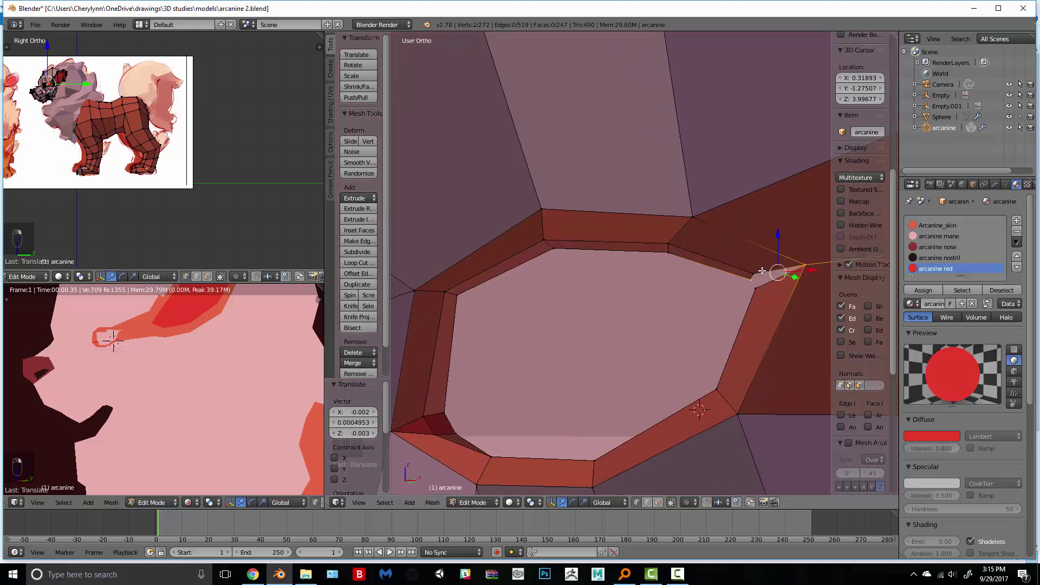
{"action": "right_click", "coordinate": [800, 266], "text": "shift"}
{"action": "key", "text": "f"}
{"action": "middle_click_drag", "start_coordinate": [718, 272], "coordinate": [579, 292]}
{"action": "right_click", "coordinate": [723, 289]}
{"action": "key", "text": "g"}
{"action": "left_click", "coordinate": [718, 273]}
{"action": "key", "text": "ctrl+z"}
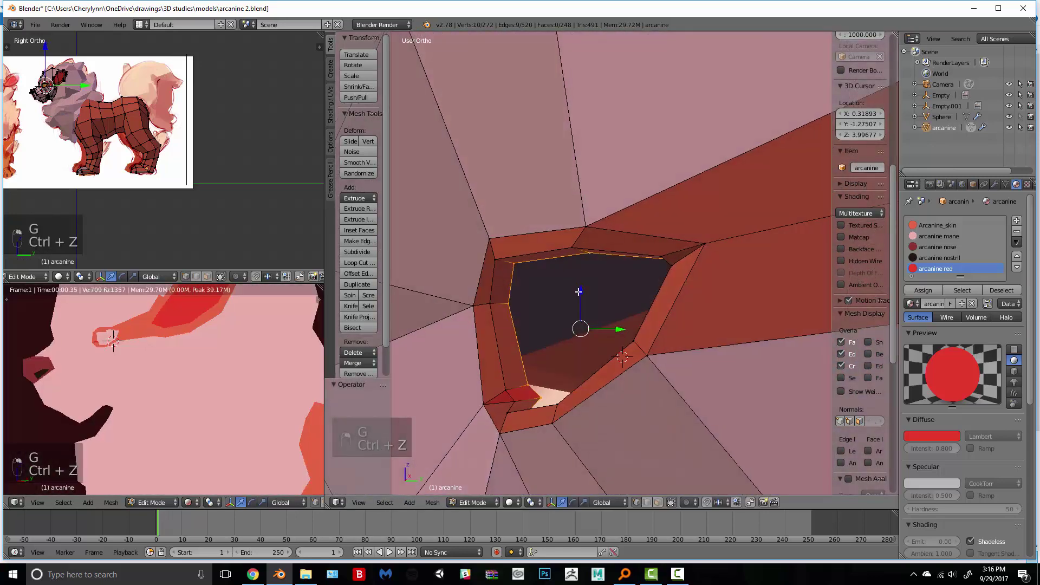
Step: Move the inner rim vertex at the eye's lower inner corner slightly toward the front of the face
{"action": "right_click", "coordinate": [546, 404]}
{"action": "key", "text": "g"}
{"action": "left_click", "coordinate": [546, 404]}
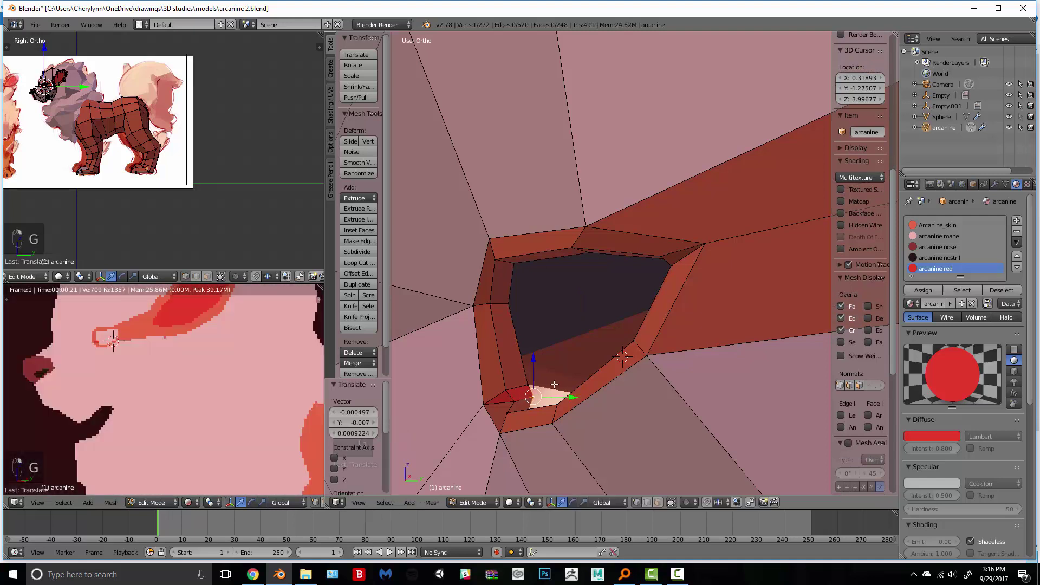
Step: Delete the small face at the eye's lower inner corner and reposition the adjacent inner rim vertex
{"action": "right_click", "coordinate": [523, 391]}
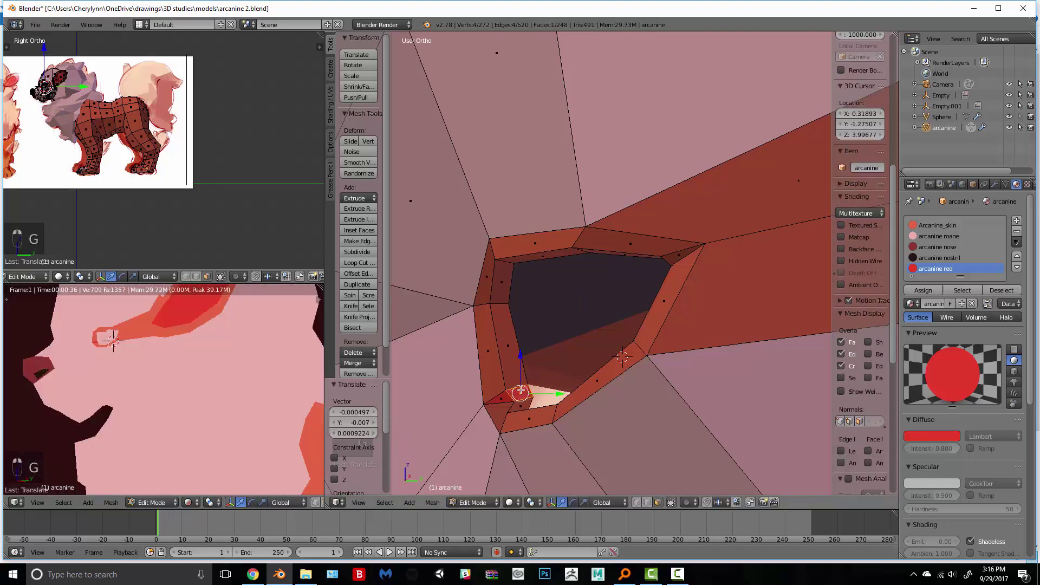
{"action": "key", "text": "x"}
{"action": "left_click", "coordinate": [523, 390]}
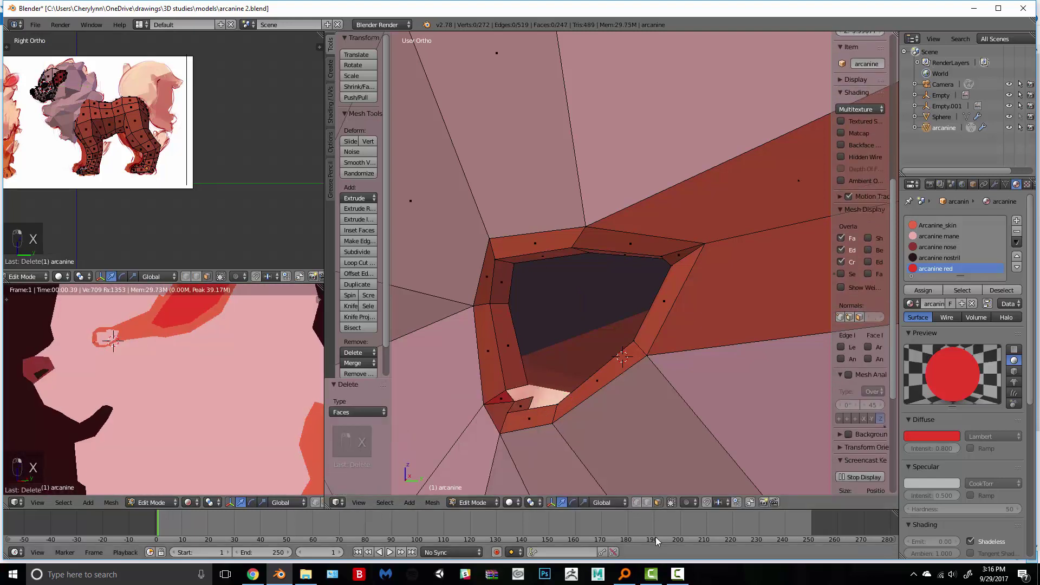
{"action": "right_click", "coordinate": [528, 386]}
{"action": "key", "text": "g"}
{"action": "left_click", "coordinate": [524, 378]}
{"action": "middle_click_drag", "start_coordinate": [524, 379], "coordinate": [615, 375]}
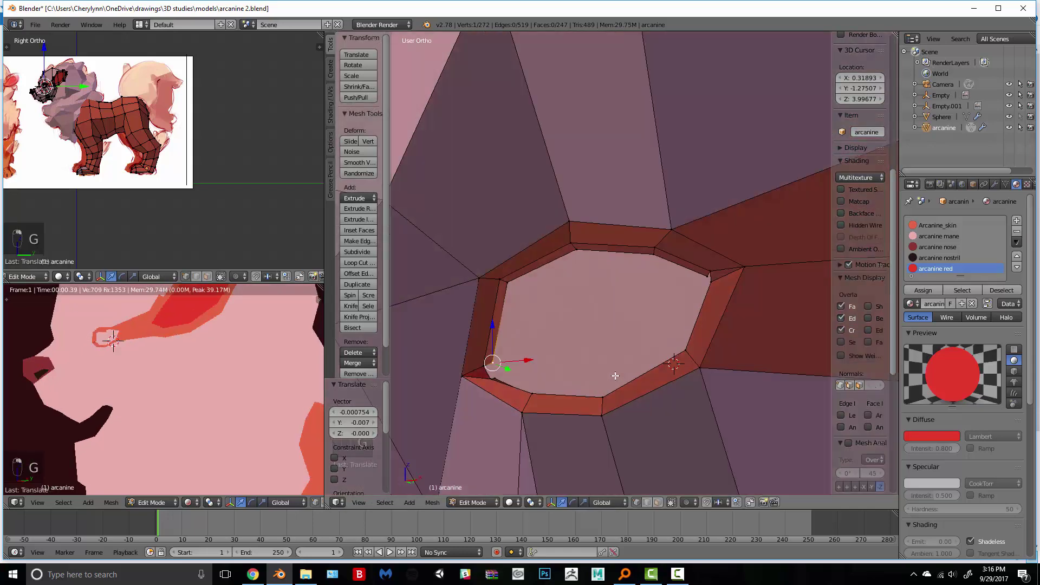
Step: Assign the arcanine nostril material to the inner band of faces around the eye hole
{"action": "right_click", "coordinate": [639, 259], "text": "alt"}
{"action": "middle_click_drag", "start_coordinate": [639, 259], "coordinate": [573, 241]}
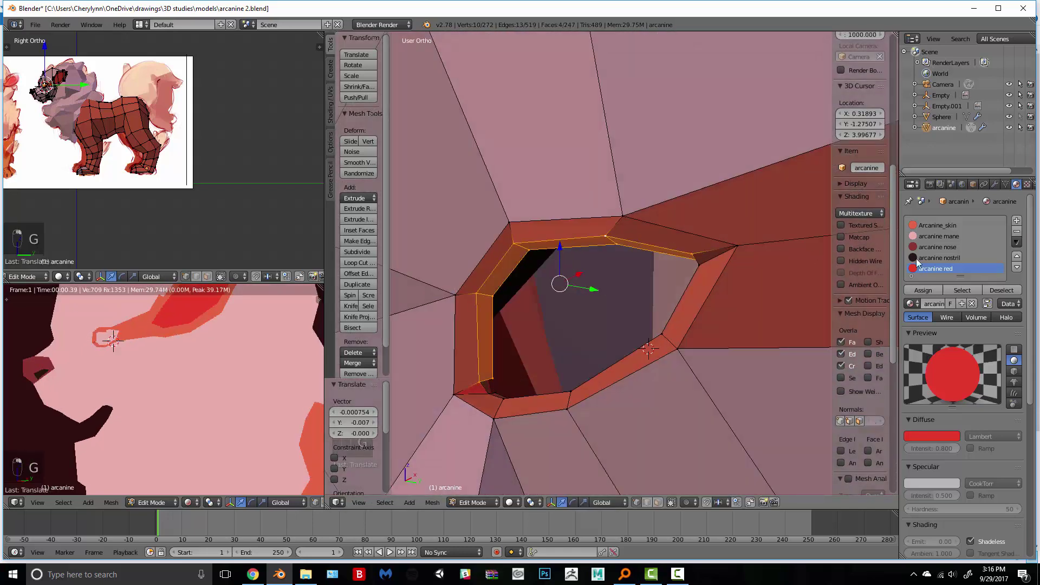
{"action": "left_click", "coordinate": [922, 289]}
{"action": "middle_click_drag", "start_coordinate": [553, 345], "coordinate": [561, 376]}
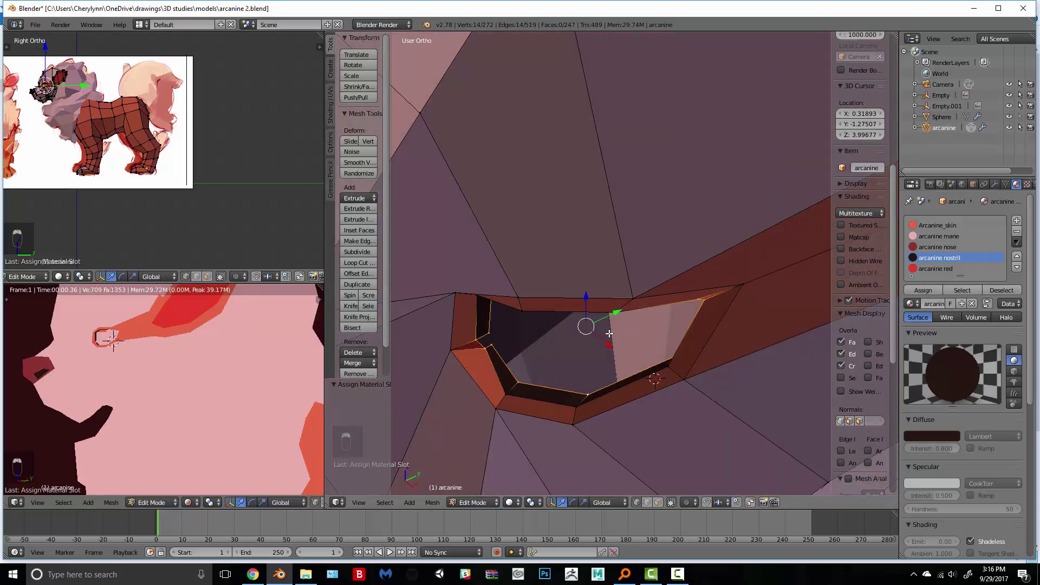
Step: Move and scale the innermost edge loop of the eye to adjust the width of the dark band
{"action": "middle_click_drag", "start_coordinate": [609, 334], "coordinate": [559, 303]}
{"action": "right_click", "coordinate": [497, 369], "text": "shift"}
{"action": "middle_click_drag", "start_coordinate": [496, 368], "coordinate": [666, 323]}
{"action": "key", "text": "ctrl+z"}
{"action": "key", "text": "g"}
{"action": "left_click", "coordinate": [638, 367]}
{"action": "key", "text": "s"}
{"action": "left_click", "coordinate": [653, 364]}
{"action": "key", "text": "g"}
{"action": "left_click", "coordinate": [654, 365]}
{"action": "key", "text": "s"}
{"action": "left_click", "coordinate": [669, 327]}
Step: Rescale the eye's innermost edge loop and shift it 0.003 along X
{"action": "middle_click_drag", "start_coordinate": [126, 339], "coordinate": [141, 391]}
{"action": "middle_click_drag", "start_coordinate": [541, 289], "coordinate": [671, 346]}
{"action": "key", "text": "s"}
{"action": "left_click", "coordinate": [669, 347]}
{"action": "left_click_drag", "start_coordinate": [640, 320], "coordinate": [644, 320]}
Step: Try rotating the eye's innermost edge loop about X, and scale it by 0.863 along X
{"action": "key", "text": "r"}
{"action": "key", "text": "x"}
{"action": "left_click", "coordinate": [699, 328]}
{"action": "key", "text": "s"}
{"action": "key", "text": "x"}
{"action": "left_click", "coordinate": [667, 326]}
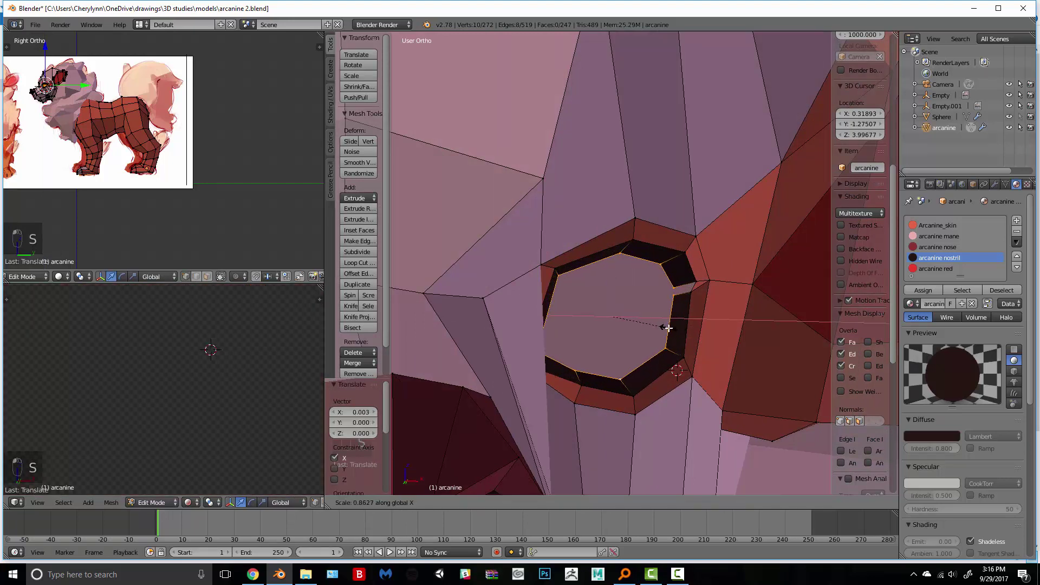
Step: Check the eyes in the rendered preview and add a UV sphere with 8 segments and 7 rings at the eye
{"action": "scroll", "coordinate": [221, 389], "scroll_direction": "down", "scroll_amount": 1}
{"action": "middle_click_drag", "start_coordinate": [264, 392], "coordinate": [209, 393], "text": "shift"}
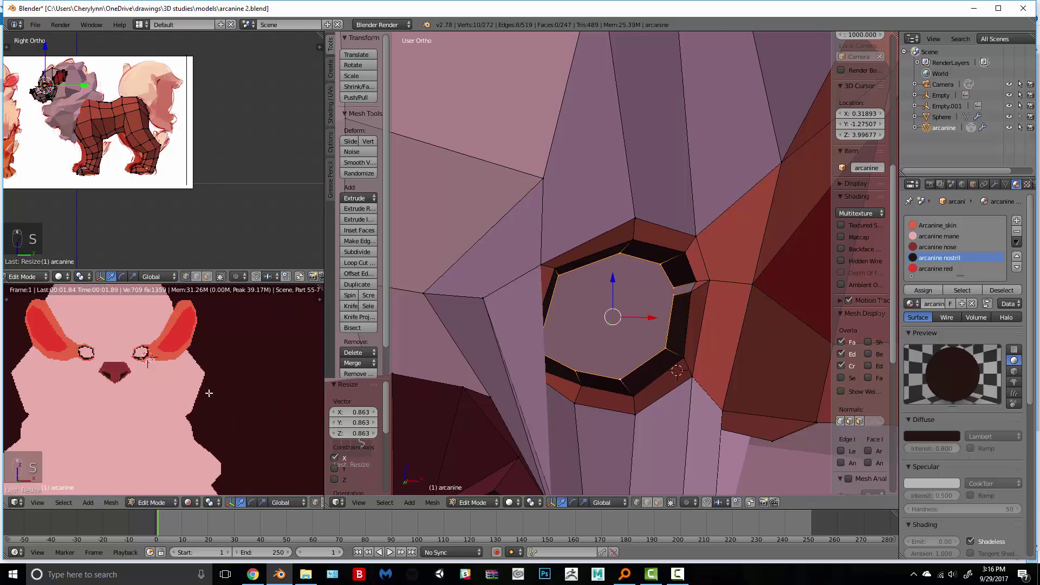
{"action": "scroll", "coordinate": [209, 393], "scroll_direction": "down", "scroll_amount": 1}
{"action": "scroll", "coordinate": [245, 391], "scroll_direction": "up", "scroll_amount": 1}
{"action": "scroll", "coordinate": [707, 305], "scroll_direction": "down", "scroll_amount": 2}
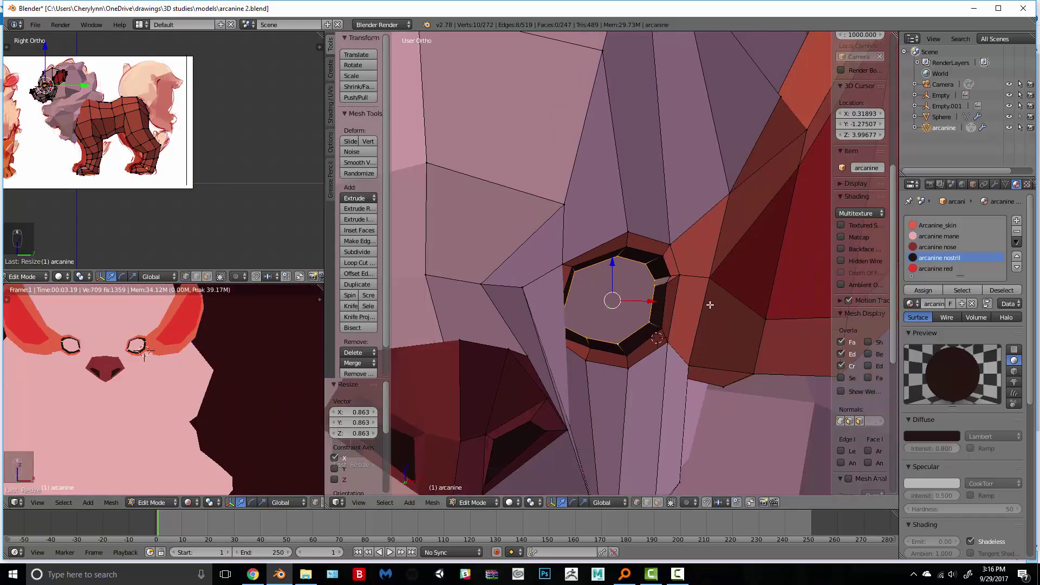
{"action": "key", "text": "KP_1"}
{"action": "scroll", "coordinate": [647, 280], "scroll_direction": "down", "scroll_amount": 1}
{"action": "scroll", "coordinate": [647, 279], "scroll_direction": "down", "scroll_amount": 2}
{"action": "key", "text": "shift+a"}
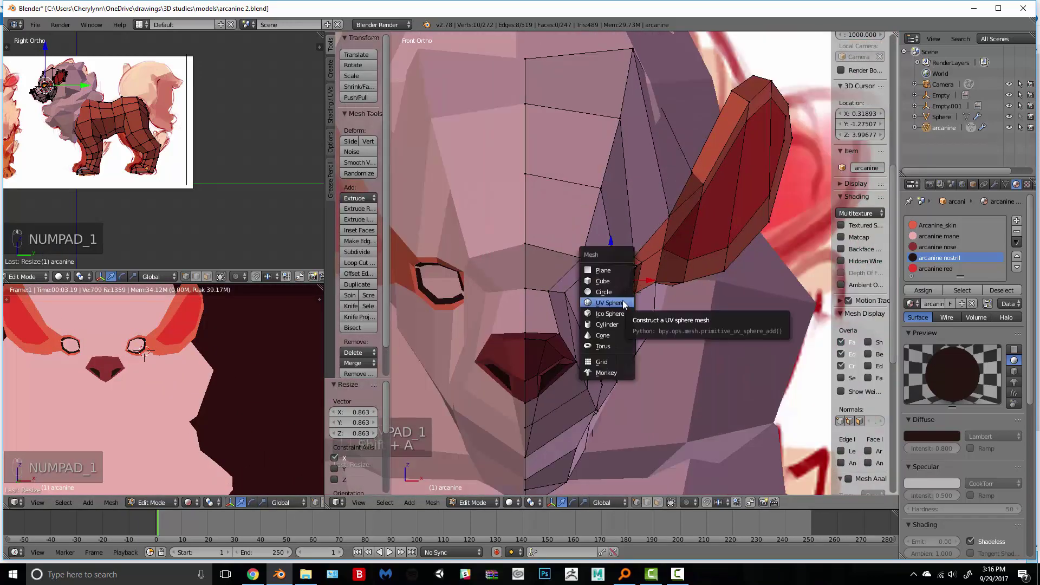
{"action": "left_click", "coordinate": [625, 302]}
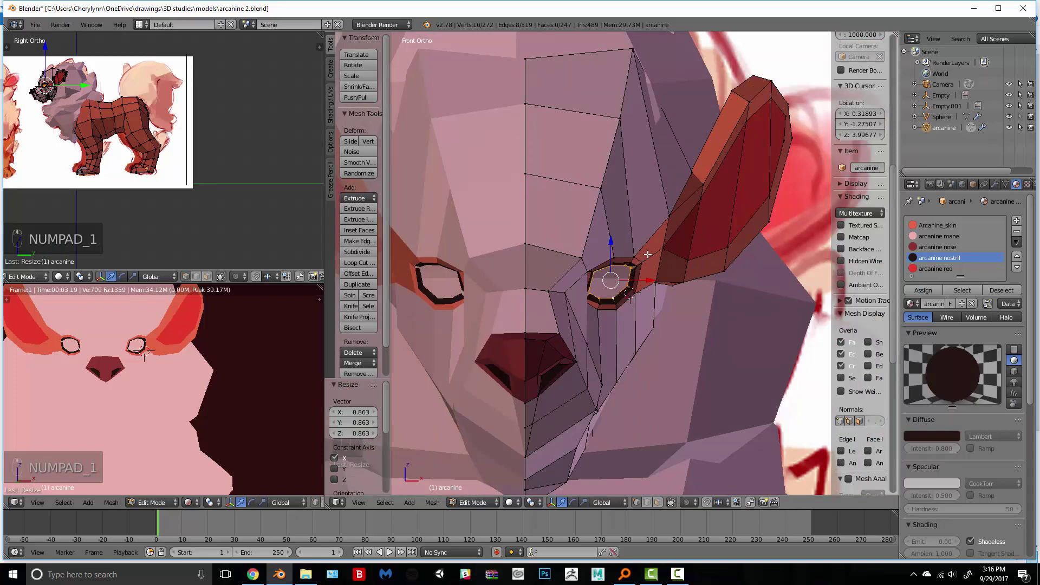
{"action": "key", "text": "shift+a"}
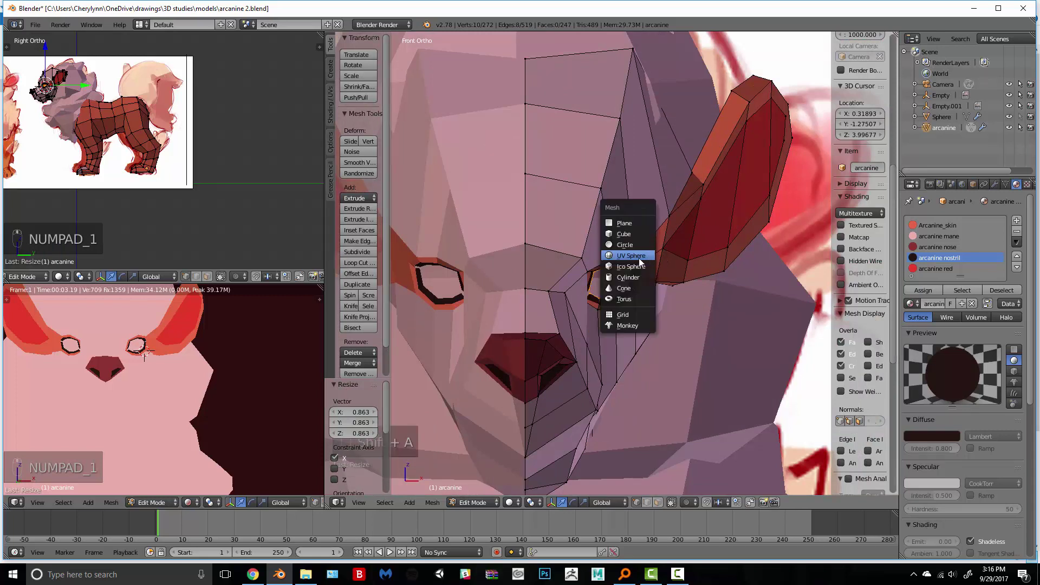
{"action": "left_click", "coordinate": [639, 256]}
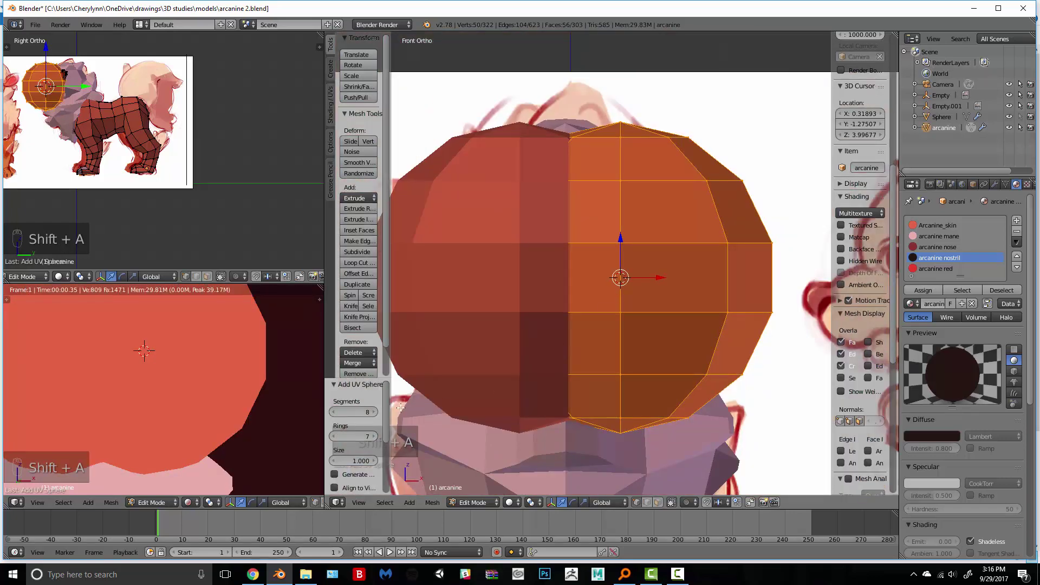
Step: Scale the sphere by 0.197 and again by about 0.72, and assign the arcanine mane material to it
{"action": "key", "text": "s"}
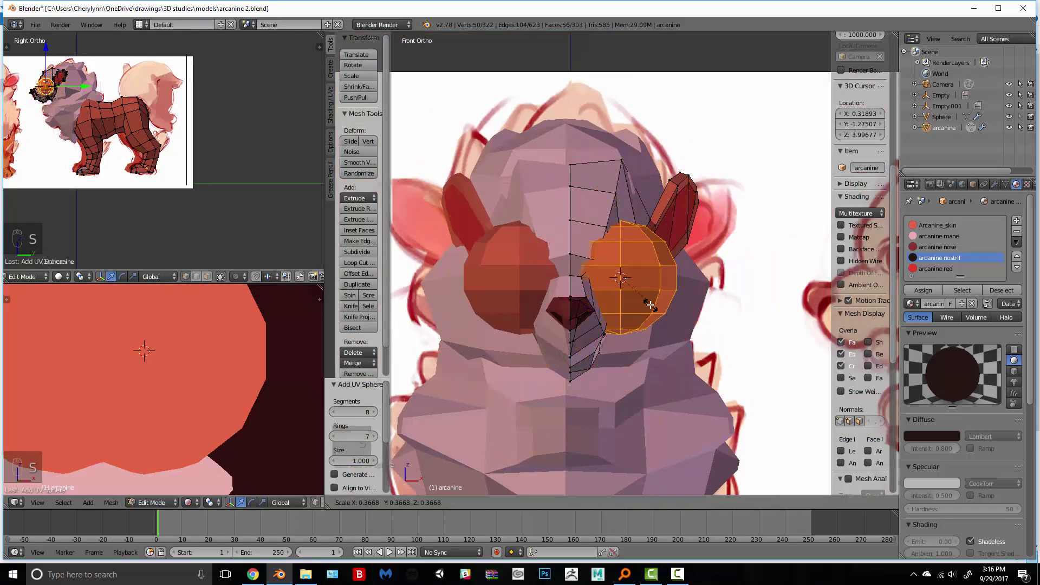
{"action": "left_click", "coordinate": [639, 294]}
{"action": "scroll", "coordinate": [640, 294], "scroll_direction": "up", "scroll_amount": 5}
{"action": "key", "text": "s"}
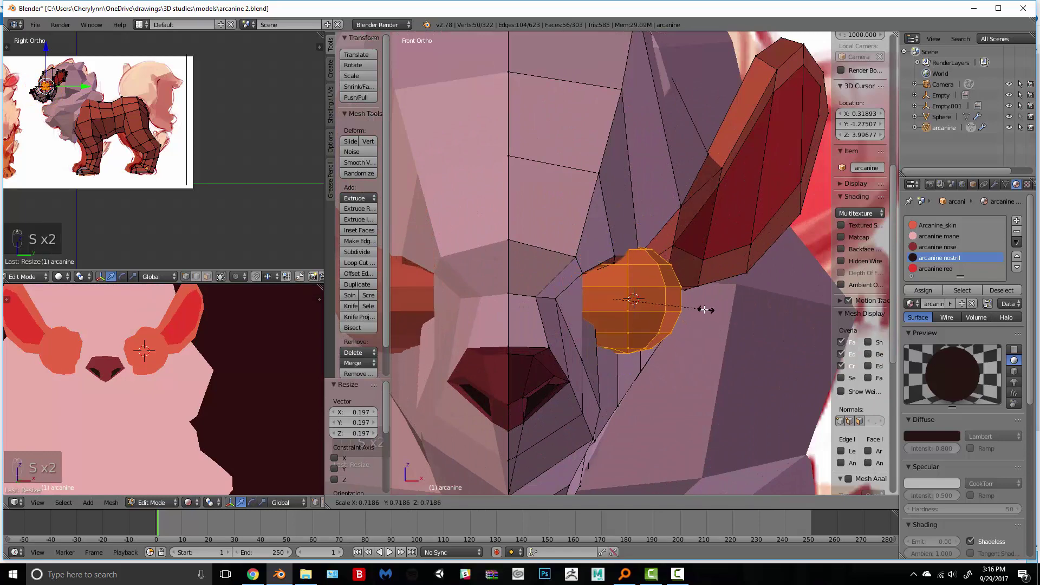
{"action": "left_click", "coordinate": [932, 236]}
{"action": "left_click", "coordinate": [931, 293]}
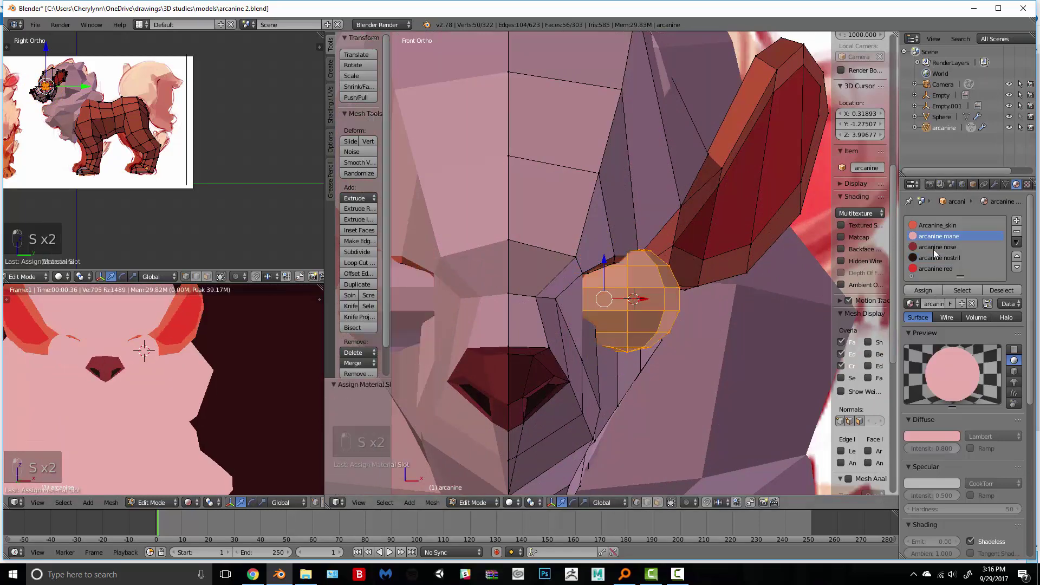
Step: Show the mesh as wireframe over the reference and create a new material with an orange diffuse colour for the eye
{"action": "key", "text": "z"}
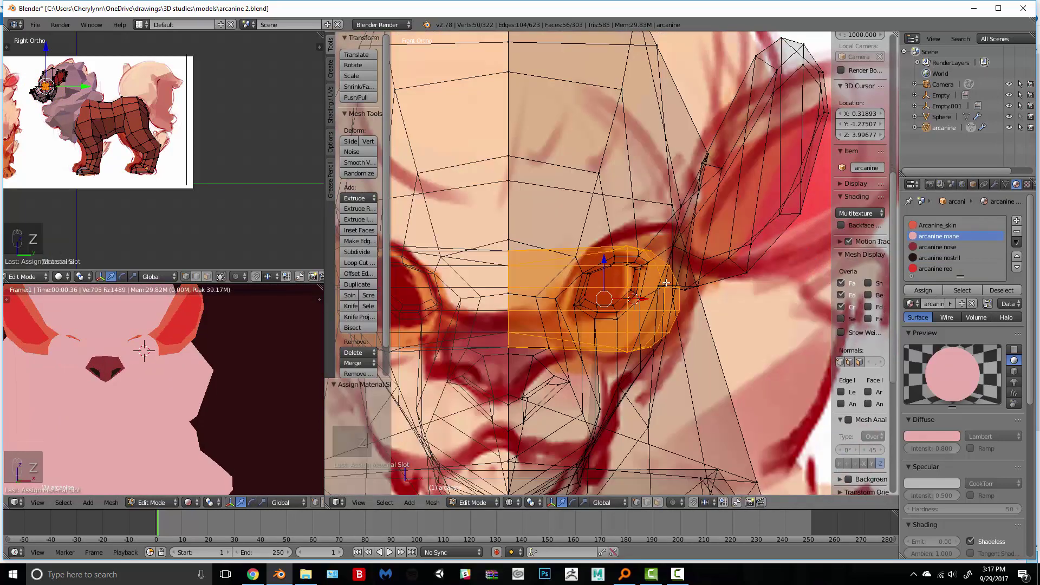
{"action": "left_click", "coordinate": [1016, 220]}
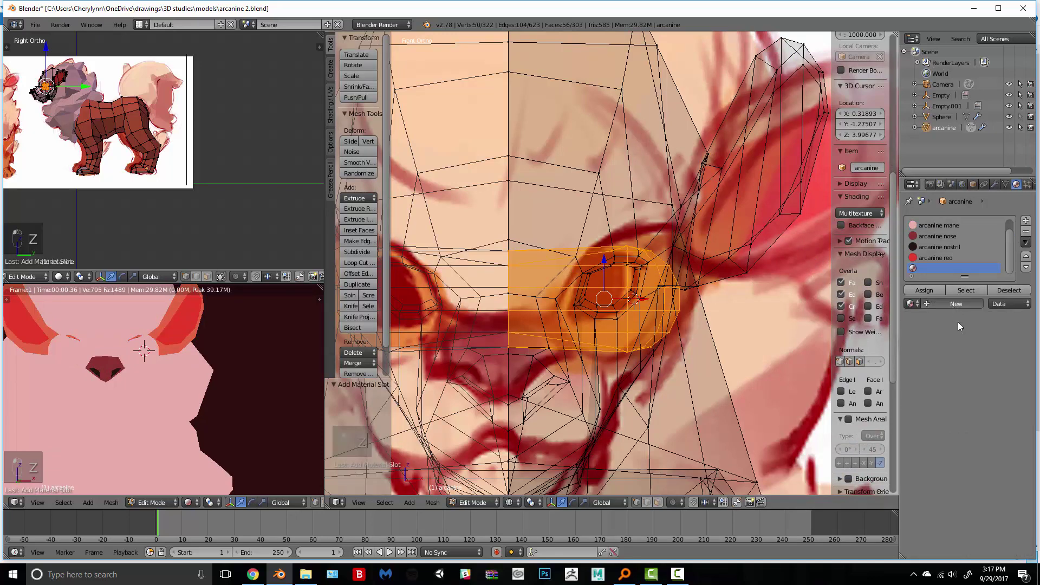
{"action": "left_click", "coordinate": [956, 304]}
{"action": "left_click", "coordinate": [931, 436]}
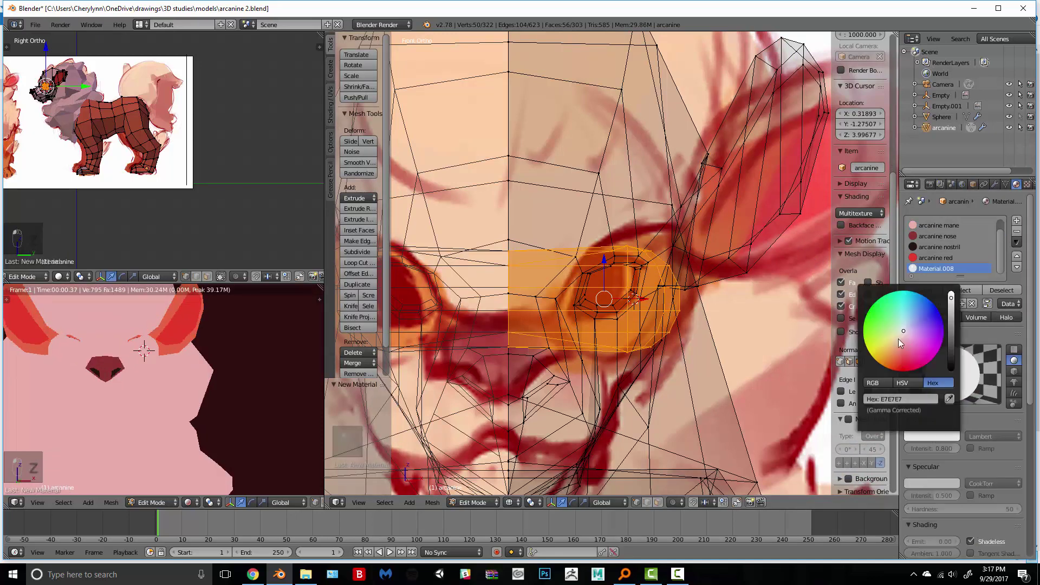
{"action": "left_click", "coordinate": [894, 357]}
{"action": "left_click", "coordinate": [892, 362]}
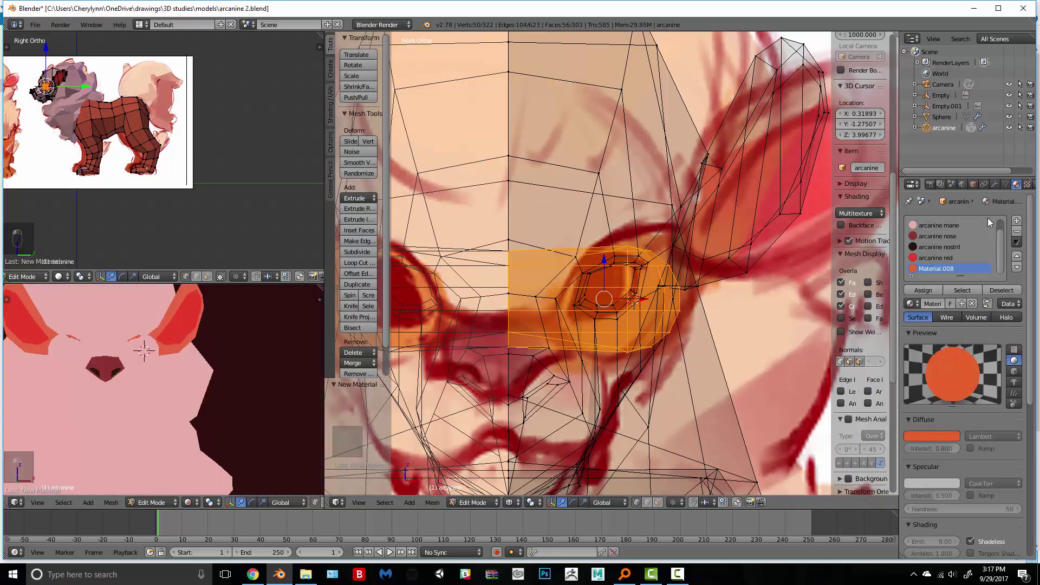
Step: Assign the new orange material to the eye sphere and try scaling the sphere
{"action": "left_click", "coordinate": [924, 290]}
{"action": "scroll", "coordinate": [666, 232], "scroll_direction": "down", "scroll_amount": 1}
{"action": "scroll", "coordinate": [700, 290], "scroll_direction": "up", "scroll_amount": 2}
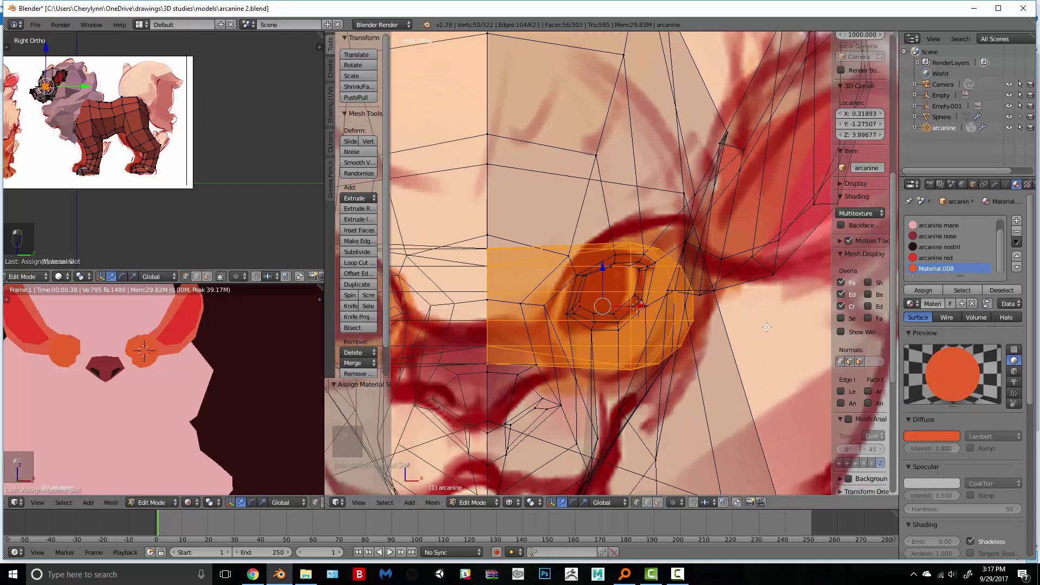
{"action": "key", "text": "s"}
{"action": "left_click", "coordinate": [706, 324]}
Step: Undo the recent scaling and material edits on the clipped eye sphere
{"action": "key", "text": "ctrl+z"}
{"action": "key", "text": "ctrl+z"}
{"action": "key", "text": "ctrl+z"}
{"action": "key", "text": "ctrl+z"}
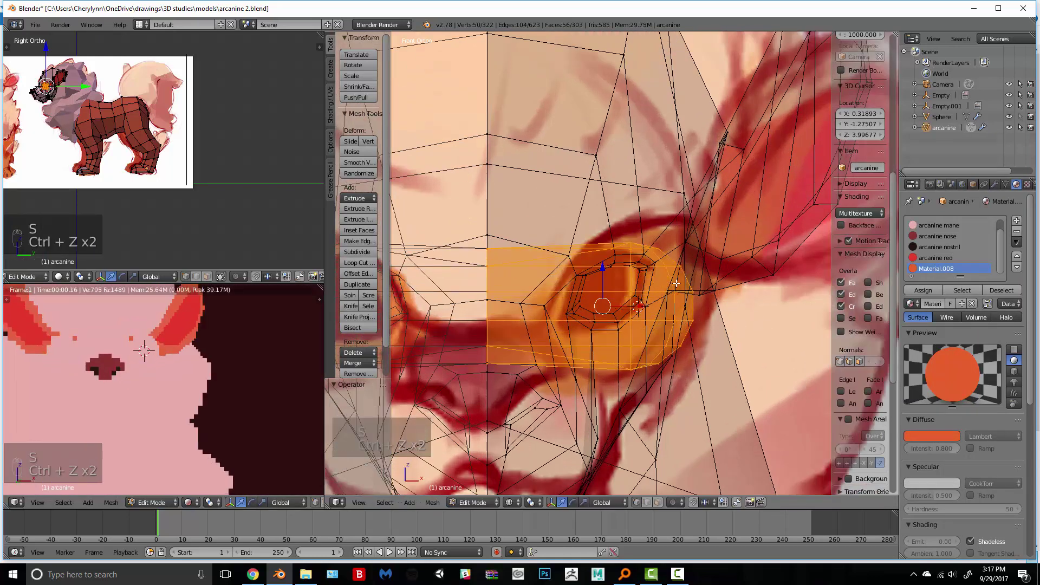
{"action": "key", "text": "ctrl+z"}
{"action": "key", "text": "ctrl+z"}
{"action": "key", "text": "ctrl+z"}
{"action": "key", "text": "ctrl+z"}
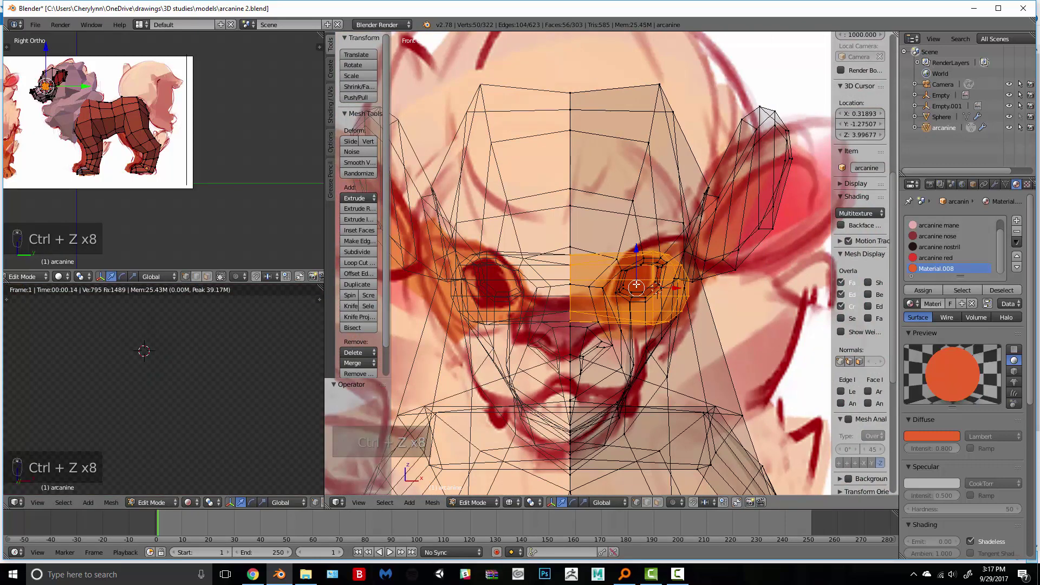
Step: Delete the clipped eye sphere and add a new UV sphere with 8 segments, 7 rings and size 1.000
{"action": "key", "text": "x"}
{"action": "left_click", "coordinate": [636, 287]}
{"action": "key", "text": "shift+a"}
{"action": "left_click", "coordinate": [637, 272]}
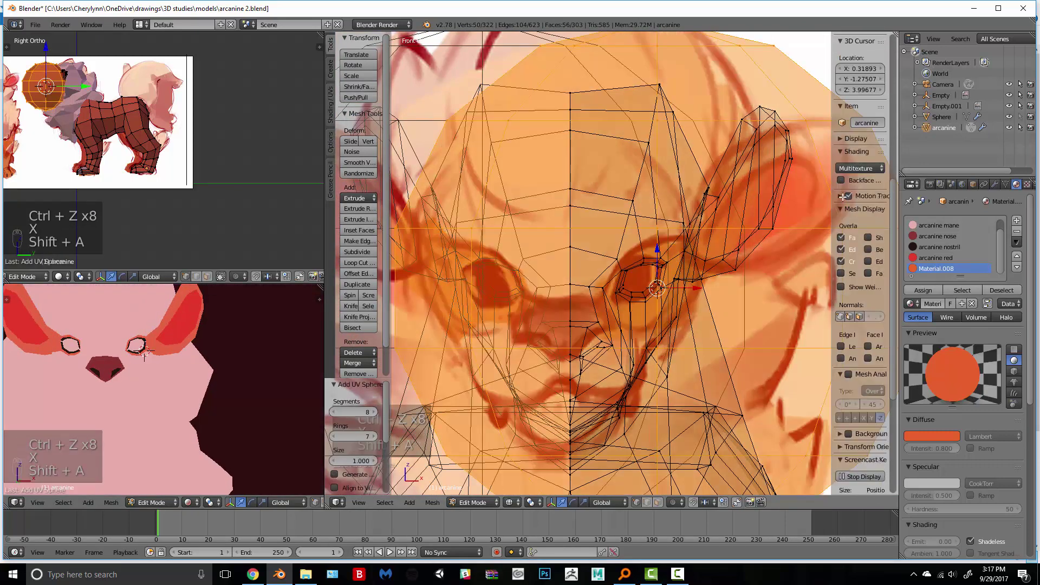
Step: Turn off Clipping in the arcanine's Mirror modifier
{"action": "left_click", "coordinate": [995, 184]}
{"action": "left_click", "coordinate": [944, 295]}
{"action": "scroll", "coordinate": [758, 271], "scroll_direction": "down", "scroll_amount": 6}
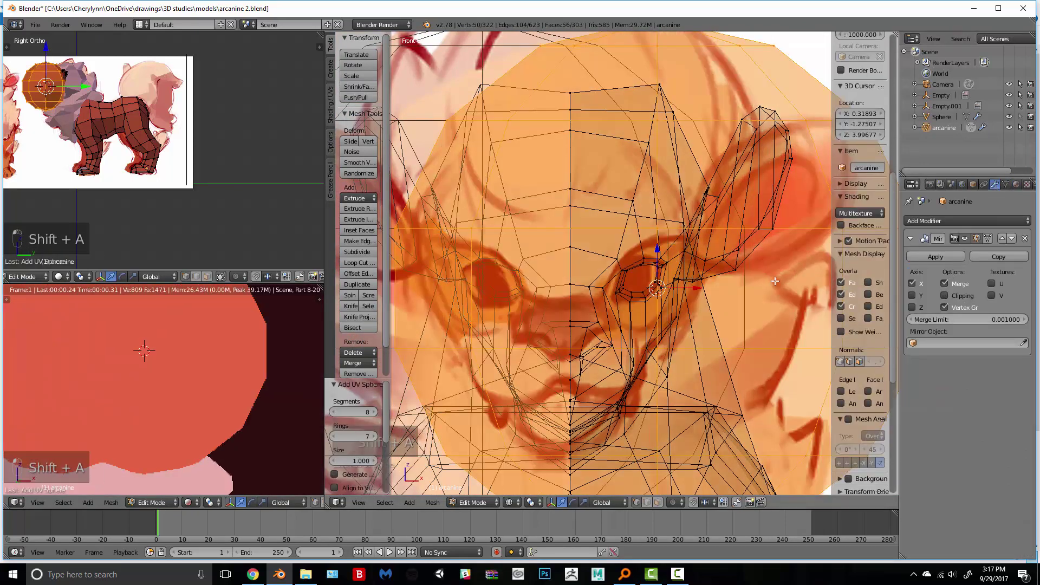
Step: Display the mesh as solid and scale the sphere by 0.318, shrink it further, and finish with a 0.874 scale
{"action": "key", "text": "z"}
{"action": "key", "text": "s"}
{"action": "left_click", "coordinate": [697, 267]}
{"action": "scroll", "coordinate": [697, 267], "scroll_direction": "up", "scroll_amount": 3}
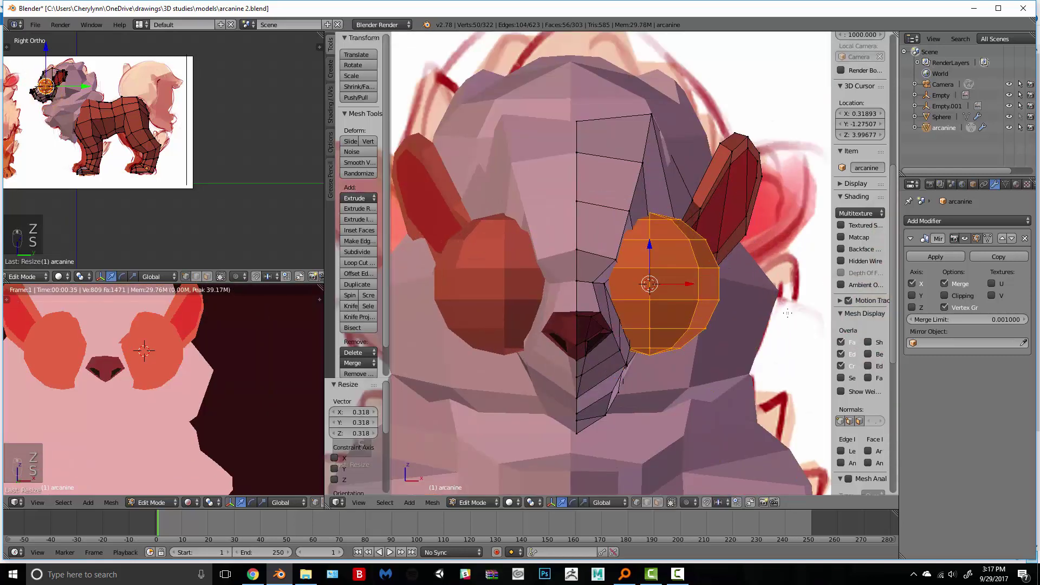
{"action": "key", "text": "s"}
{"action": "left_click", "coordinate": [752, 306]}
{"action": "key", "text": "s"}
{"action": "left_click", "coordinate": [739, 302]}
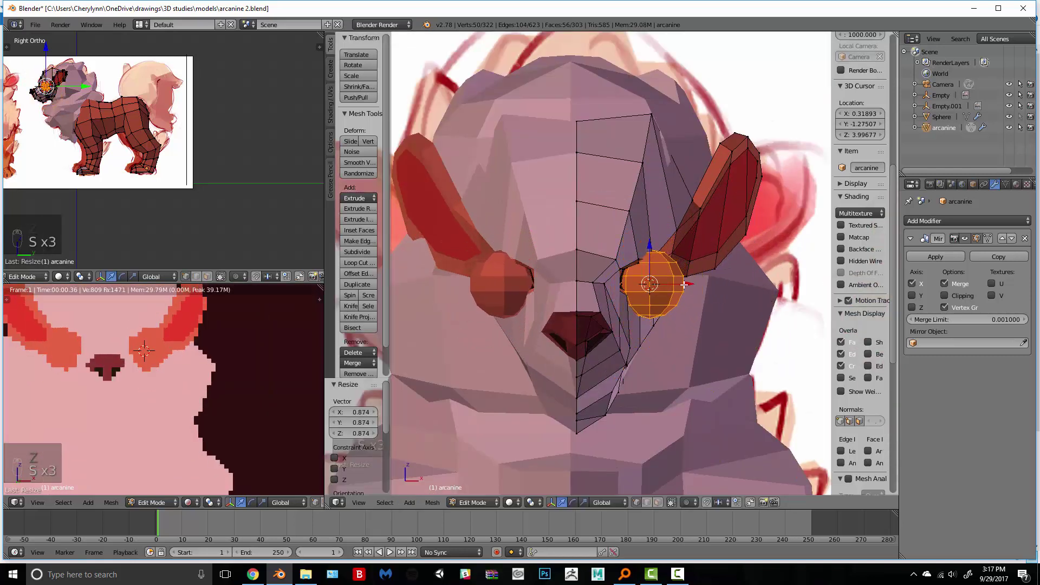
Step: Fit the sphere into the eye opening by moving it inward along X, 0.031 along Z and about 0.06 along Y
{"action": "left_click_drag", "start_coordinate": [689, 284], "coordinate": [658, 281]}
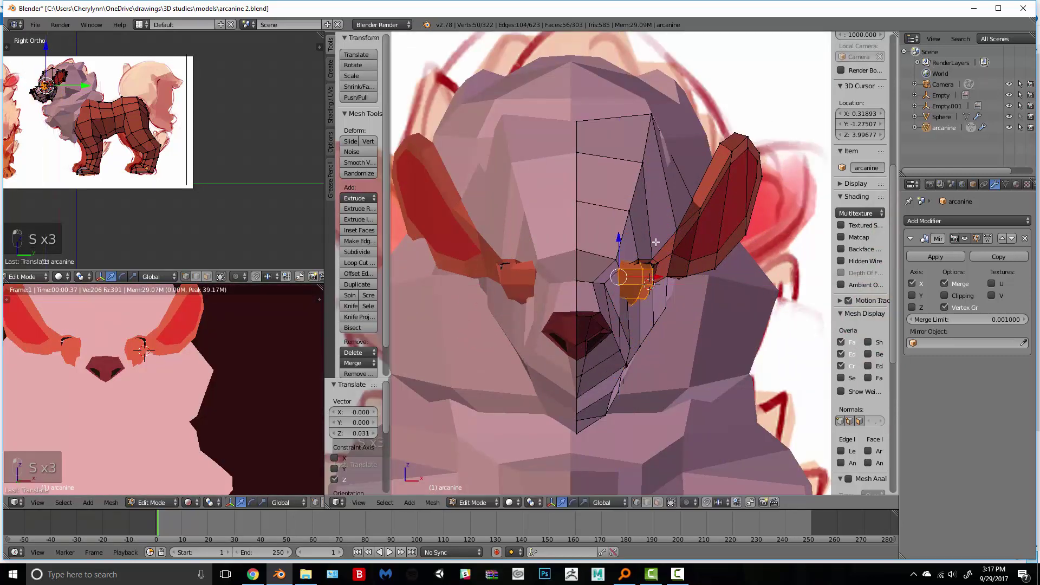
{"action": "middle_click_drag", "start_coordinate": [656, 242], "coordinate": [553, 250]}
{"action": "scroll", "coordinate": [627, 290], "scroll_direction": "up", "scroll_amount": 4}
{"action": "left_click_drag", "start_coordinate": [629, 289], "coordinate": [652, 280]}
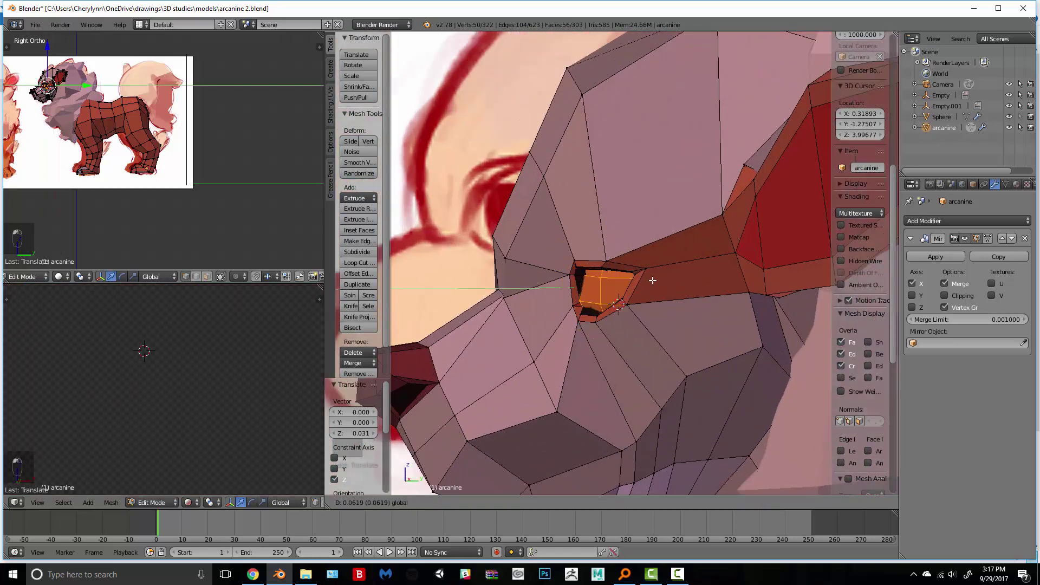
{"action": "left_click", "coordinate": [653, 280]}
{"action": "middle_click_drag", "start_coordinate": [653, 280], "coordinate": [738, 302]}
Step: Scale the eye sphere by 0.619, move it 0.028 along X and -0.068 along Y, and nudge it within the socket
{"action": "key", "text": "s"}
{"action": "left_click", "coordinate": [672, 283]}
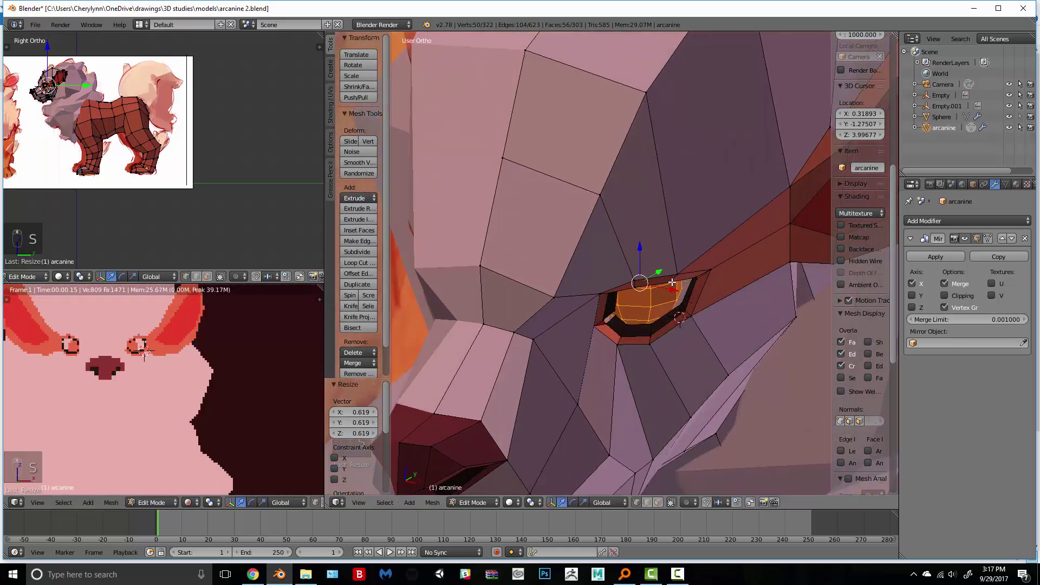
{"action": "left_click_drag", "start_coordinate": [667, 287], "coordinate": [677, 289]}
{"action": "middle_click_drag", "start_coordinate": [677, 289], "coordinate": [602, 287]}
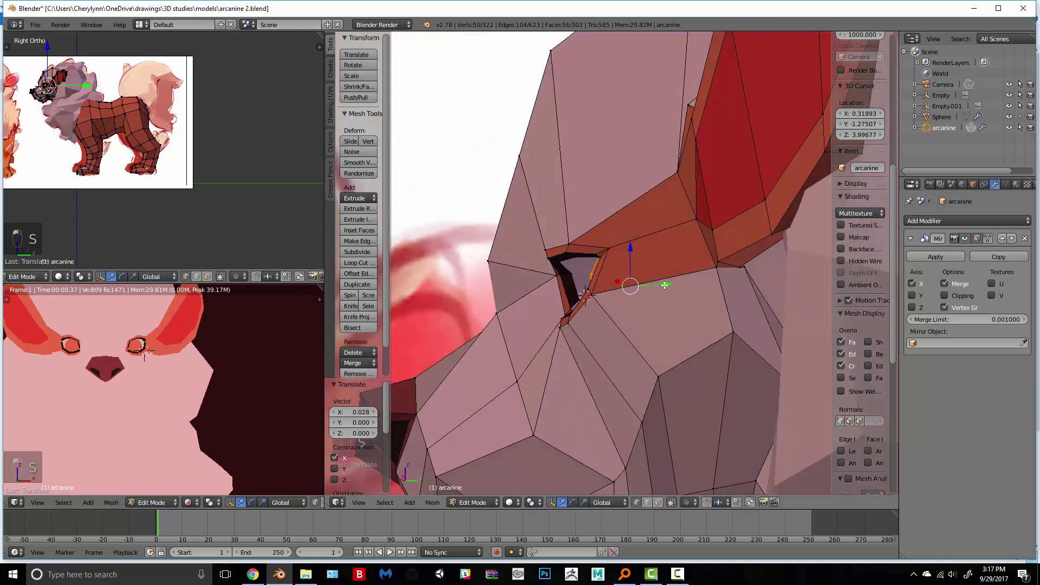
{"action": "left_click_drag", "start_coordinate": [667, 287], "coordinate": [638, 277]}
{"action": "key", "text": "g"}
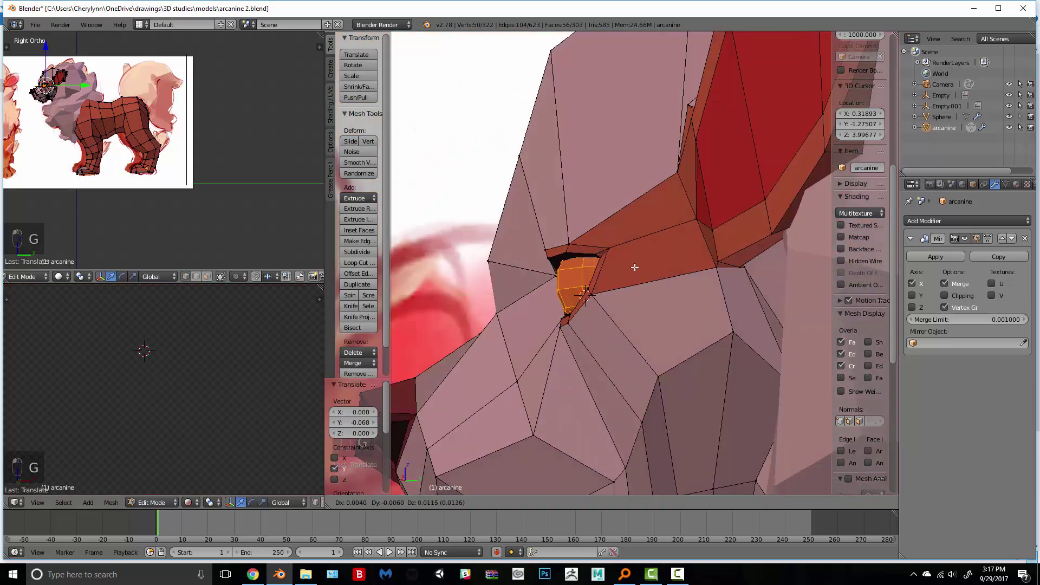
{"action": "middle_click_drag", "start_coordinate": [630, 267], "coordinate": [755, 302]}
Step: Stretch the eye sphere slightly along X, move it 0.010 along X, and nudge it into the socket
{"action": "key", "text": "s"}
{"action": "key", "text": "x"}
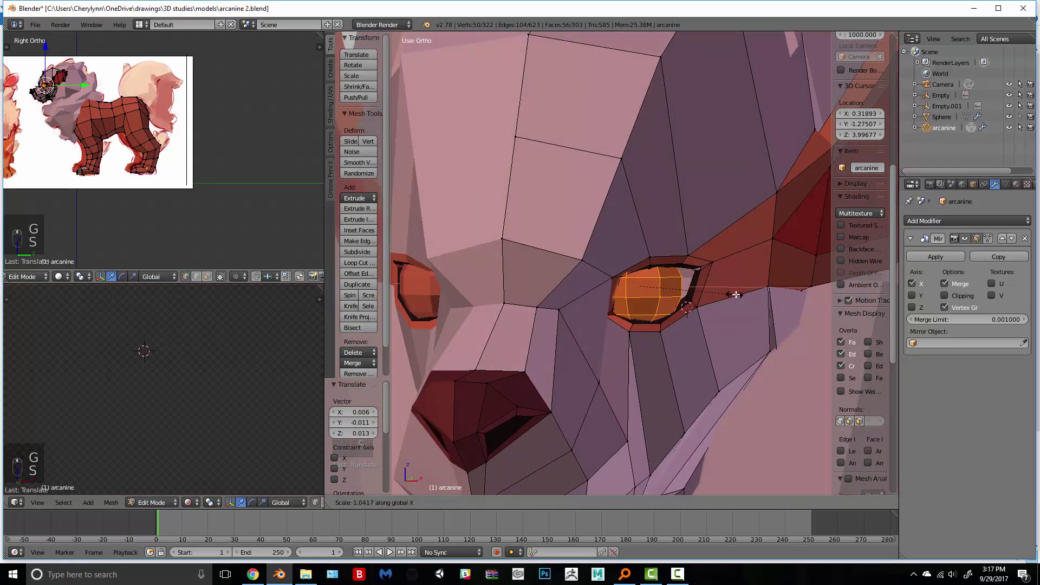
{"action": "left_click_drag", "start_coordinate": [679, 287], "coordinate": [685, 288]}
{"action": "middle_click_drag", "start_coordinate": [685, 288], "coordinate": [694, 320]}
{"action": "key", "text": "g"}
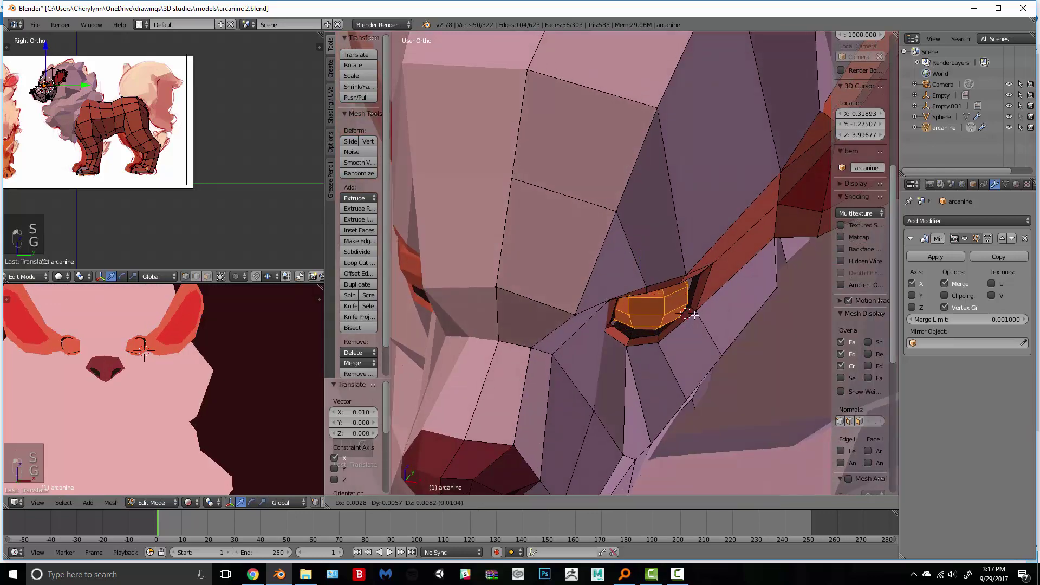
{"action": "left_click", "coordinate": [692, 317]}
Step: Try scaling the eye sphere uniformly, and undo that scaling
{"action": "scroll", "coordinate": [699, 311], "scroll_direction": "up", "scroll_amount": 3}
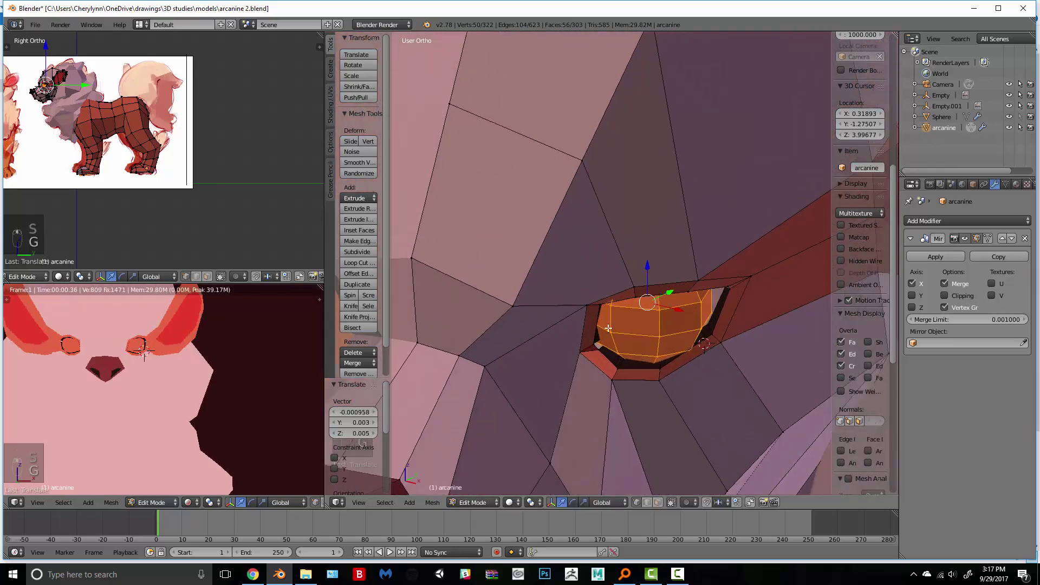
{"action": "key", "text": "s"}
{"action": "left_click", "coordinate": [683, 319]}
{"action": "middle_click_drag", "start_coordinate": [682, 318], "coordinate": [648, 328]}
{"action": "key", "text": "ctrl+z"}
Step: Scale the eye sphere along Y by about 1.10 and move it 0.008 along Y so it fits the socket
{"action": "key", "text": "s"}
{"action": "key", "text": "y"}
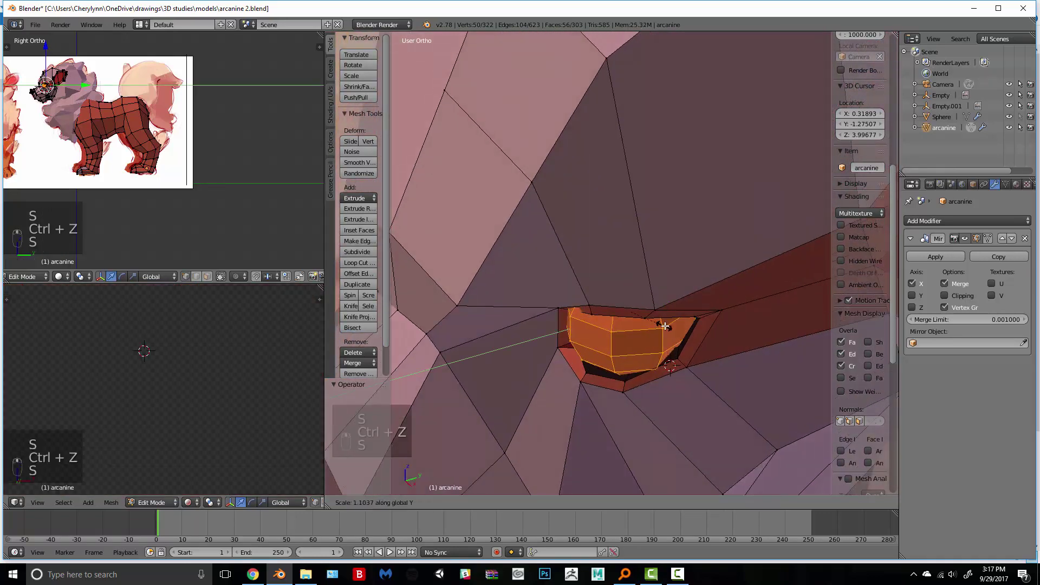
{"action": "left_click", "coordinate": [665, 325]}
{"action": "left_click_drag", "start_coordinate": [665, 300], "coordinate": [658, 302]}
{"action": "middle_click_drag", "start_coordinate": [658, 301], "coordinate": [815, 311]}
{"action": "key", "text": "s"}
{"action": "key", "text": "y"}
{"action": "left_click", "coordinate": [714, 308]}
{"action": "scroll", "coordinate": [750, 287], "scroll_direction": "down", "scroll_amount": 2}
{"action": "scroll", "coordinate": [816, 311], "scroll_direction": "up", "scroll_amount": 2}
Step: Assign Material.008 to the eye sphere and set its diffuse colour to blue 62A3E7
{"action": "left_click", "coordinate": [1016, 184]}
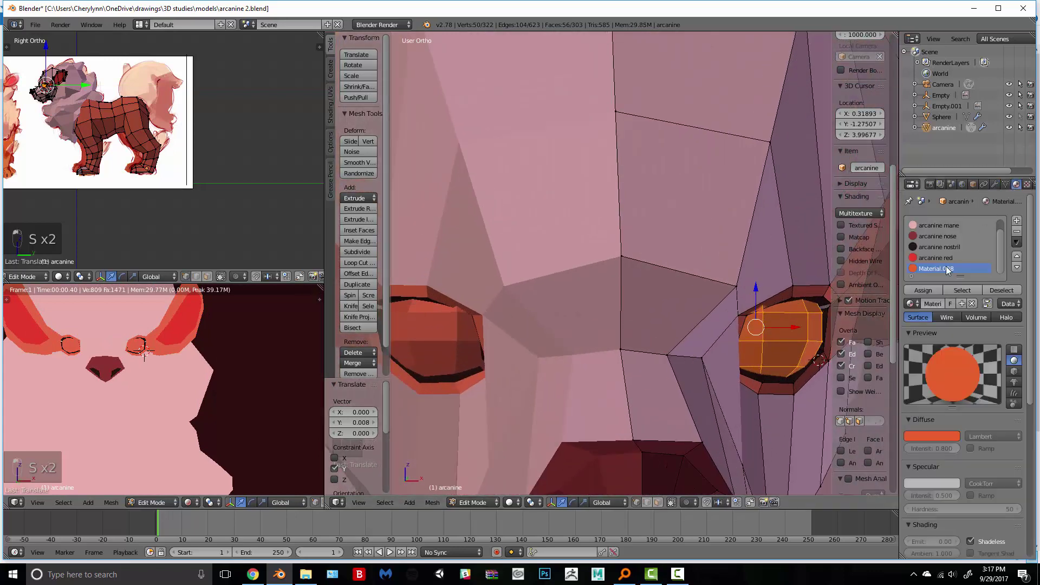
{"action": "left_click", "coordinate": [932, 290]}
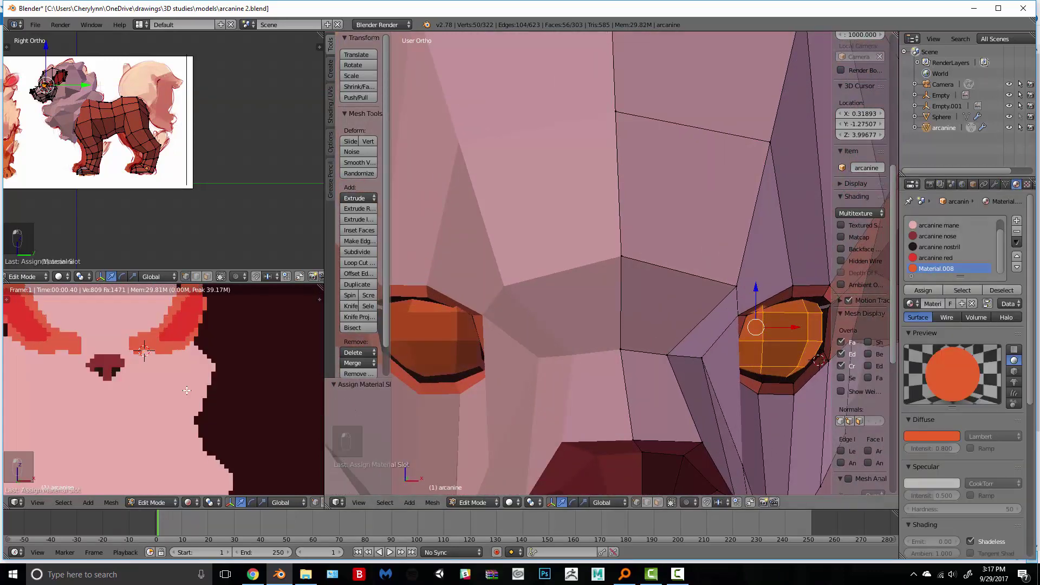
{"action": "left_click", "coordinate": [927, 436]}
{"action": "left_click_drag", "start_coordinate": [910, 349], "coordinate": [914, 310]}
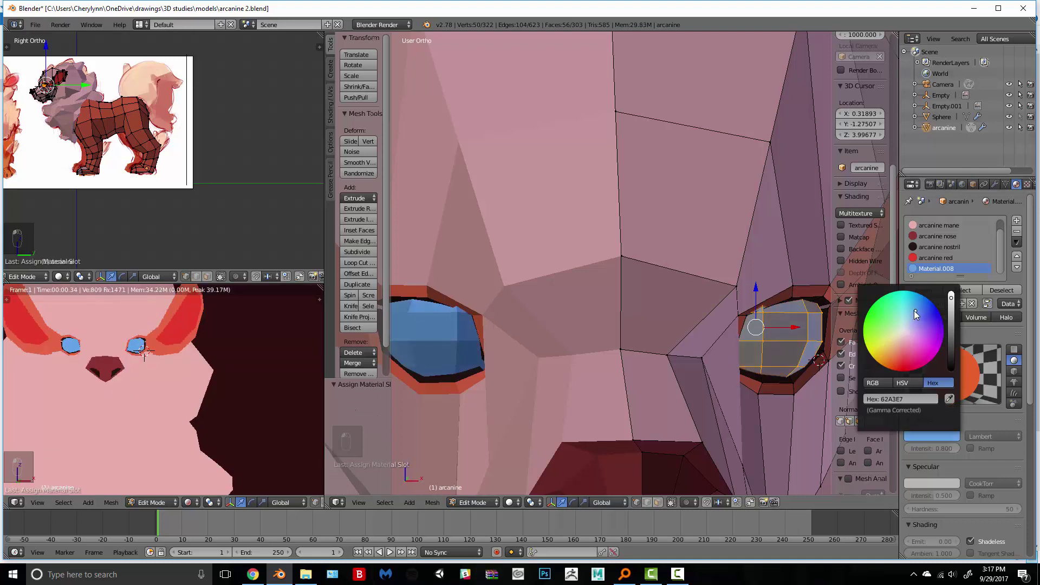
{"action": "scroll", "coordinate": [187, 377], "scroll_direction": "down", "scroll_amount": 3}
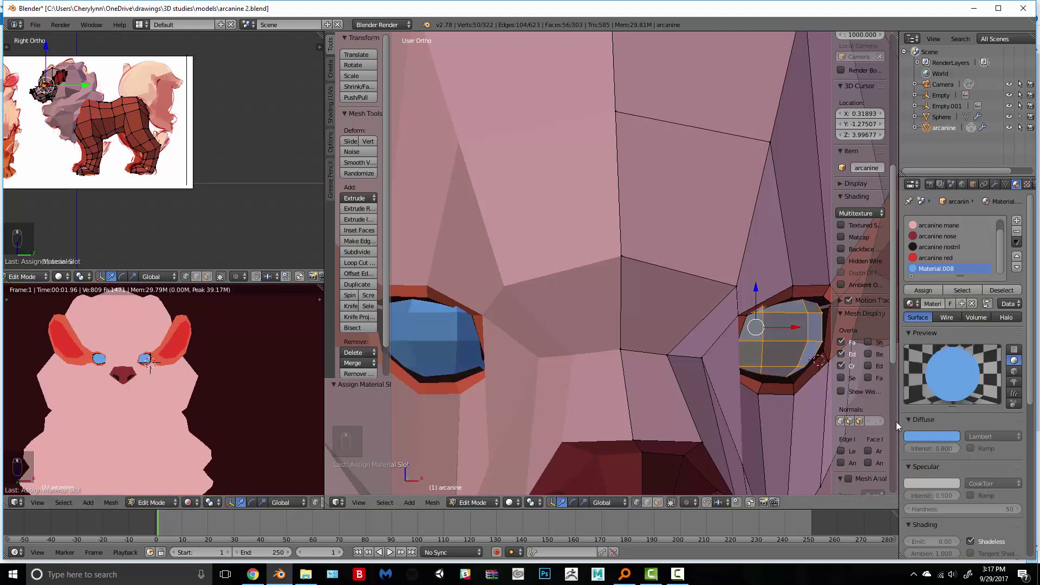
Step: Try violet tones for the eye's diffuse colour, settle on blue-violet 7B7DE7, and darken it slightly
{"action": "left_click", "coordinate": [927, 435]}
{"action": "left_click_drag", "start_coordinate": [918, 335], "coordinate": [919, 323]}
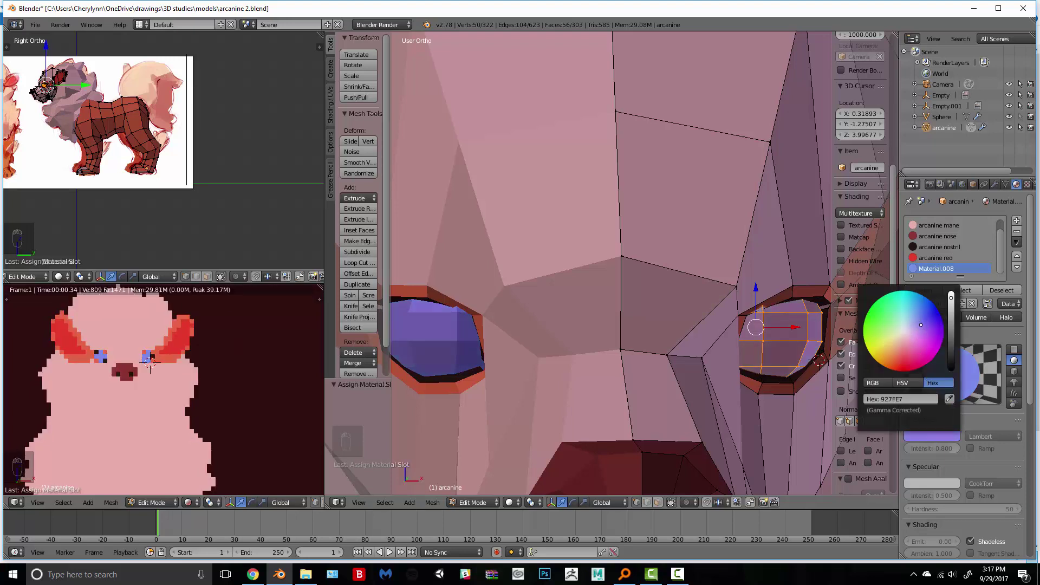
{"action": "scroll", "coordinate": [65, 397], "scroll_direction": "up", "scroll_amount": 3}
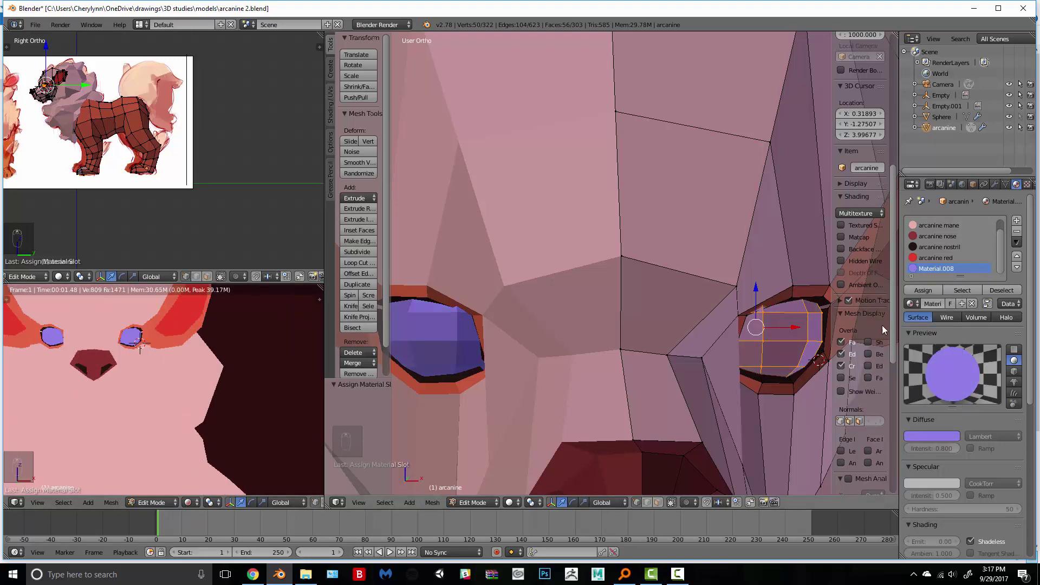
{"action": "left_click", "coordinate": [949, 436]}
{"action": "left_click", "coordinate": [924, 327]}
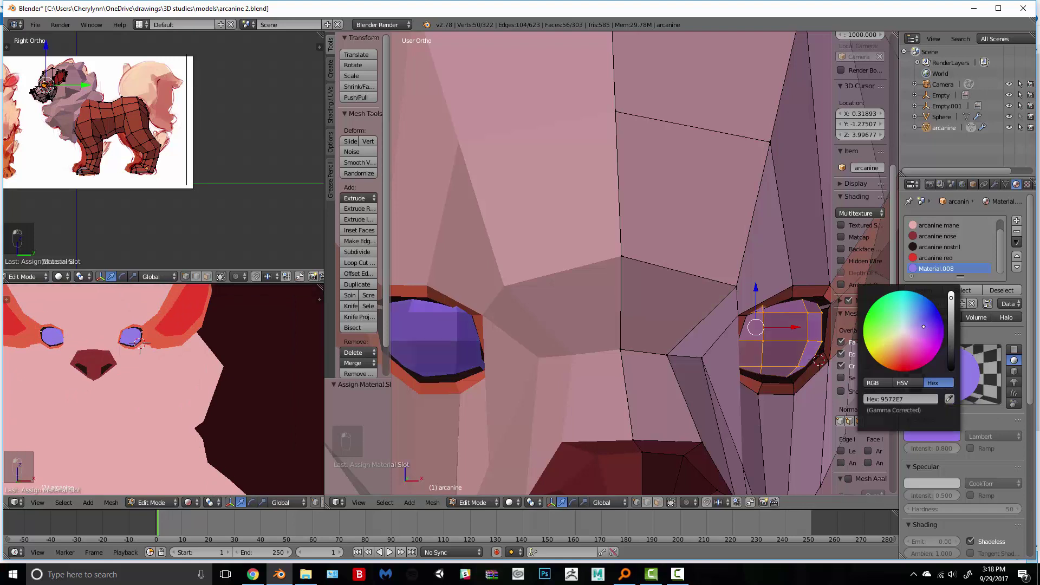
{"action": "left_click", "coordinate": [920, 324]}
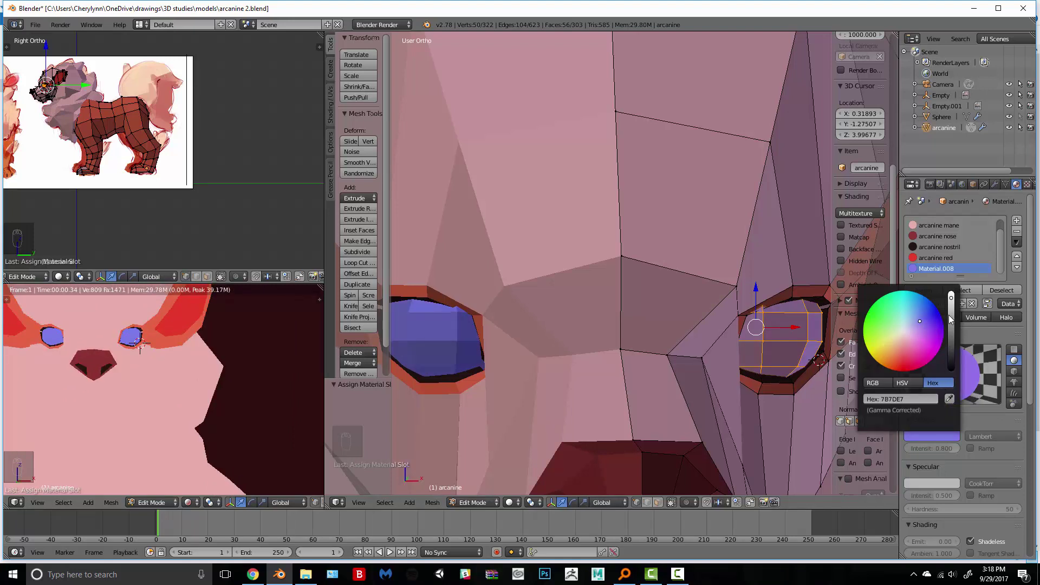
{"action": "left_click", "coordinate": [951, 311]}
{"action": "scroll", "coordinate": [494, 327], "scroll_direction": "down", "scroll_amount": 2}
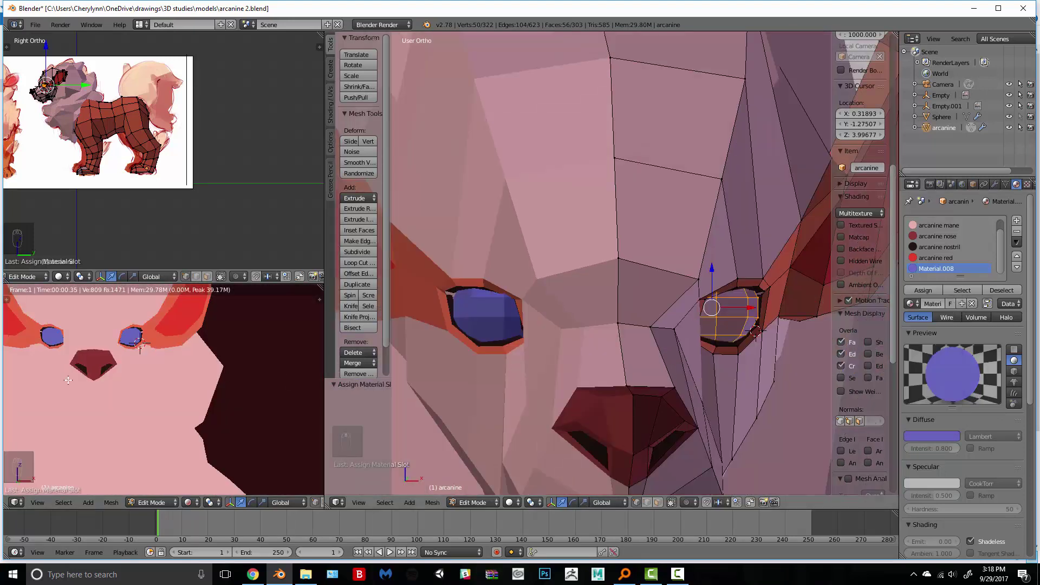
{"action": "scroll", "coordinate": [68, 380], "scroll_direction": "down", "scroll_amount": 2}
{"action": "scroll", "coordinate": [707, 293], "scroll_direction": "up", "scroll_amount": 3}
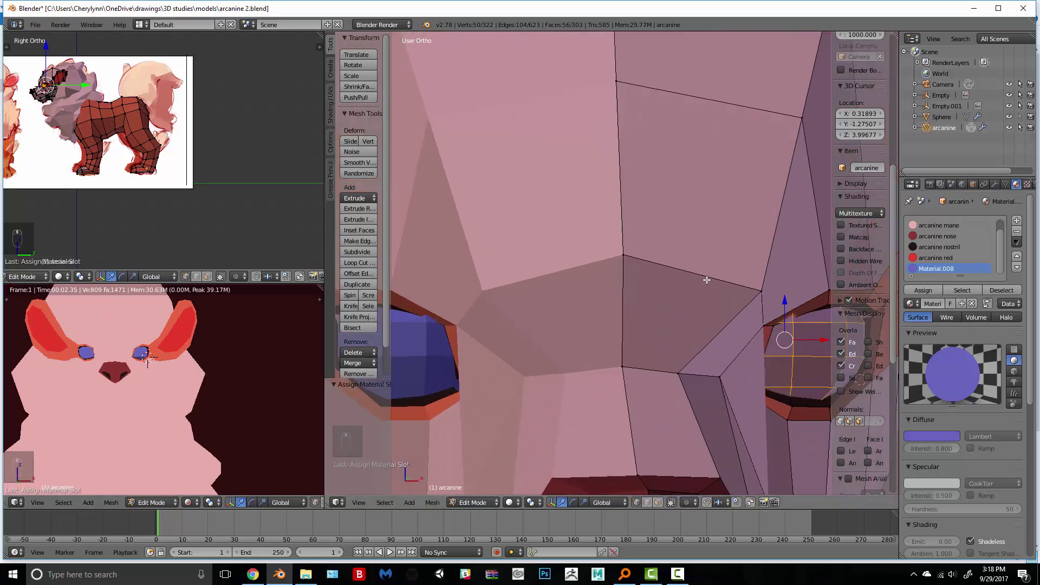
Step: View the eye from the front in solid shading, switch to face selection, and clear the selection
{"action": "key", "text": "KP_1"}
{"action": "key", "text": "z"}
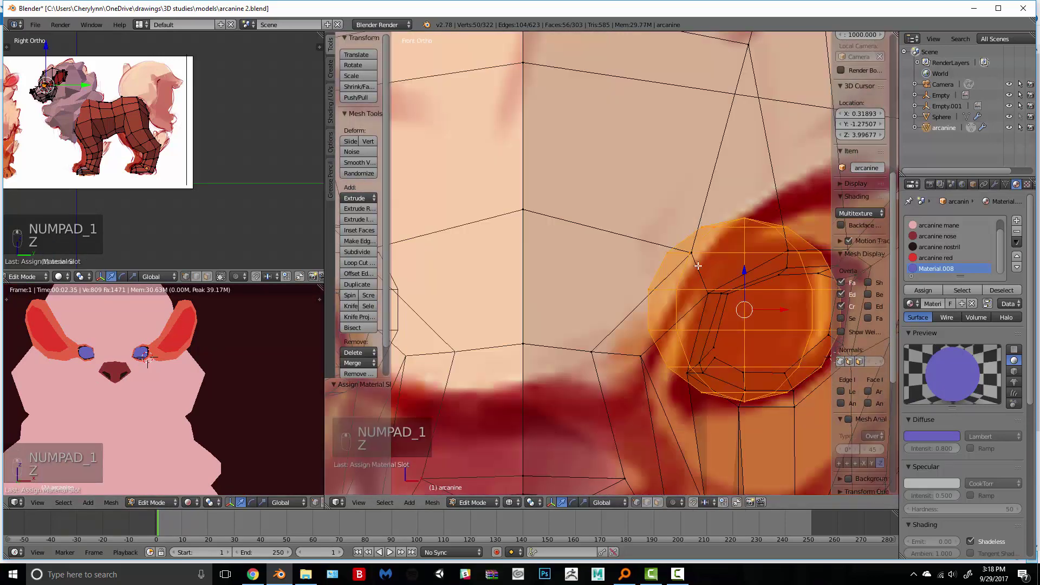
{"action": "key", "text": "z"}
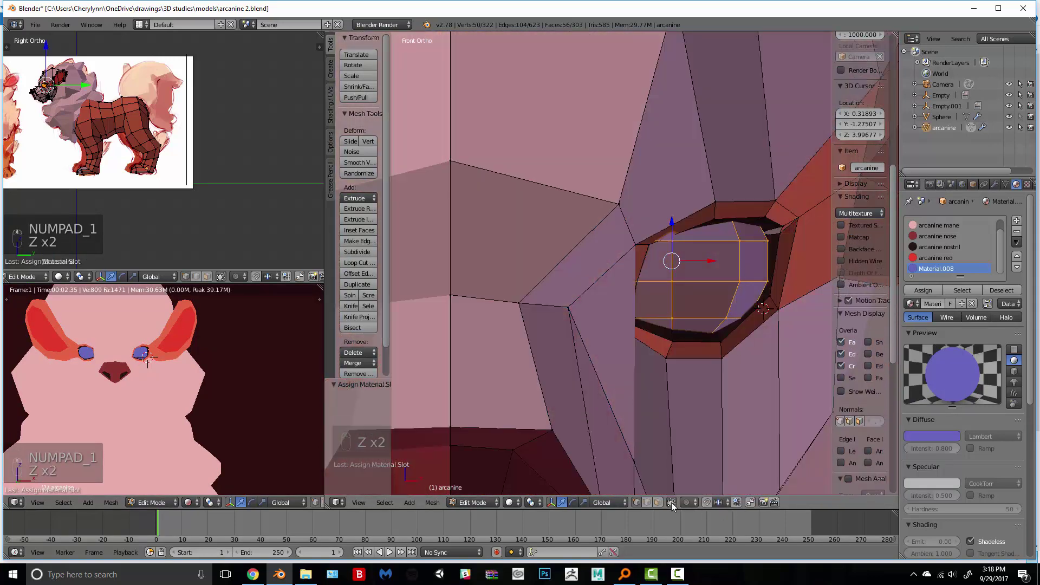
{"action": "key", "text": "a"}
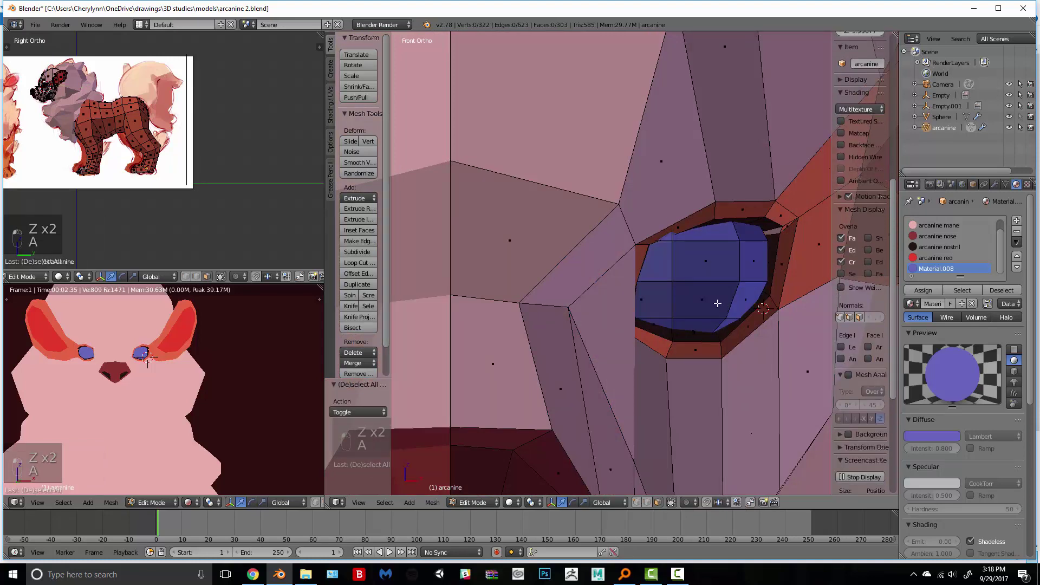
Step: Select the eye rim's face loops and the head faces surrounding the eye, and hide them to expose the eyeball
{"action": "right_click", "coordinate": [704, 201]}
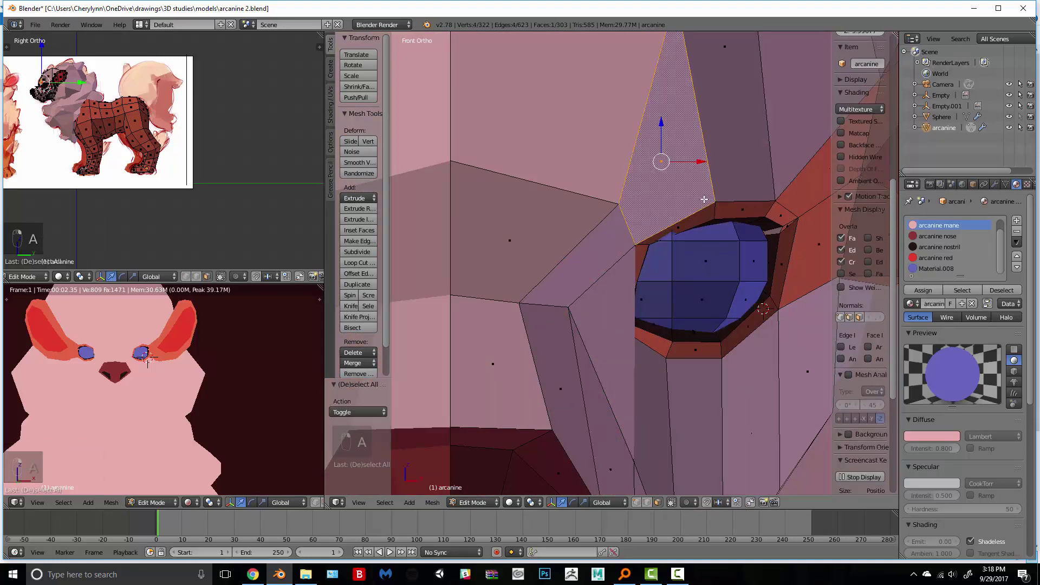
{"action": "right_click", "coordinate": [756, 173]}
{"action": "right_click", "coordinate": [789, 171], "text": "shift"}
{"action": "right_click", "coordinate": [783, 214], "text": "shift"}
{"action": "right_click", "coordinate": [797, 264], "text": "shift"}
{"action": "left_click", "coordinate": [797, 265], "text": "shift"}
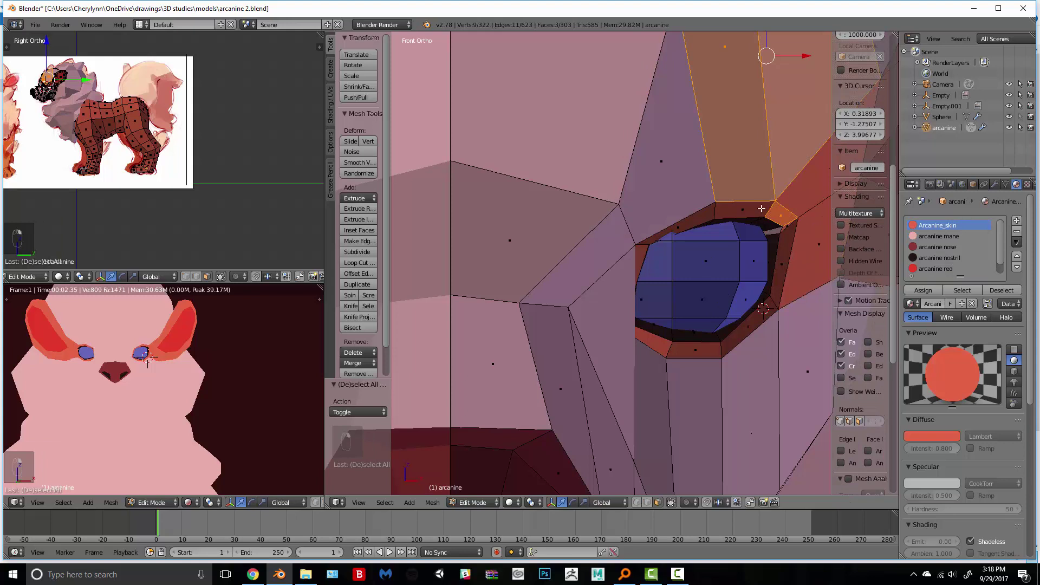
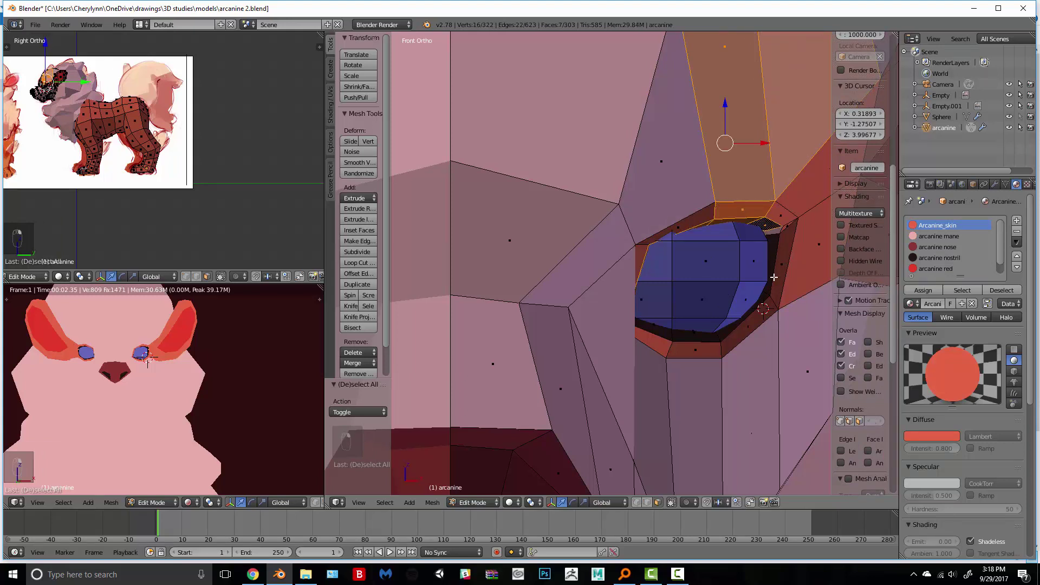
{"action": "left_click", "coordinate": [771, 300], "text": "alt+shift"}
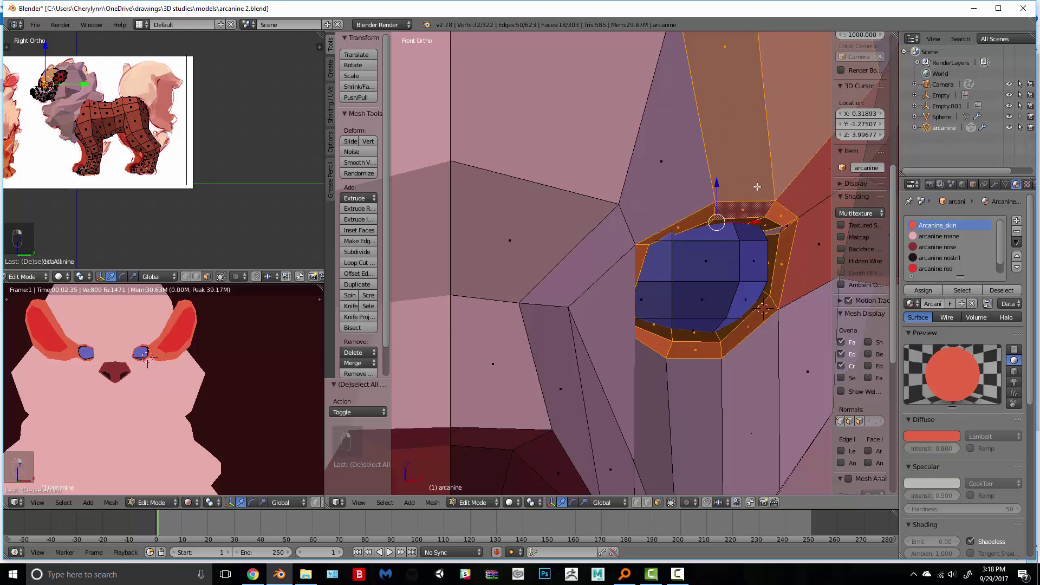
{"action": "right_click", "coordinate": [690, 182], "text": "shift"}
{"action": "right_click", "coordinate": [619, 250], "text": "shift"}
{"action": "right_click", "coordinate": [621, 300], "text": "shift"}
{"action": "right_click", "coordinate": [651, 379], "text": "shift"}
{"action": "right_click", "coordinate": [691, 397], "text": "shift"}
{"action": "right_click", "coordinate": [736, 400], "text": "shift"}
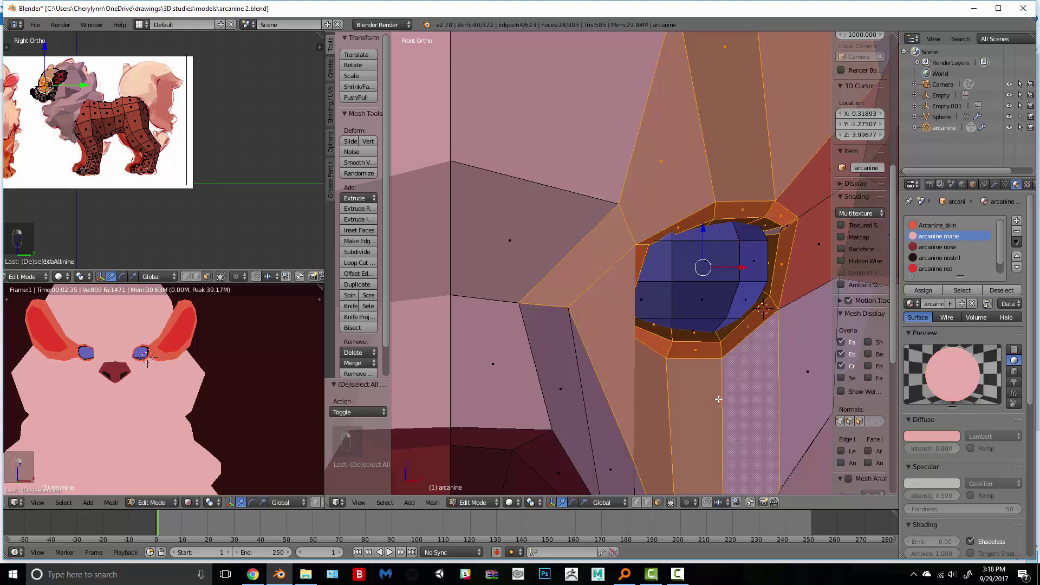
{"action": "right_click", "coordinate": [718, 399], "text": "shift"}
{"action": "right_click", "coordinate": [785, 348], "text": "shift"}
{"action": "right_click", "coordinate": [799, 265], "text": "shift"}
{"action": "key", "text": "h"}
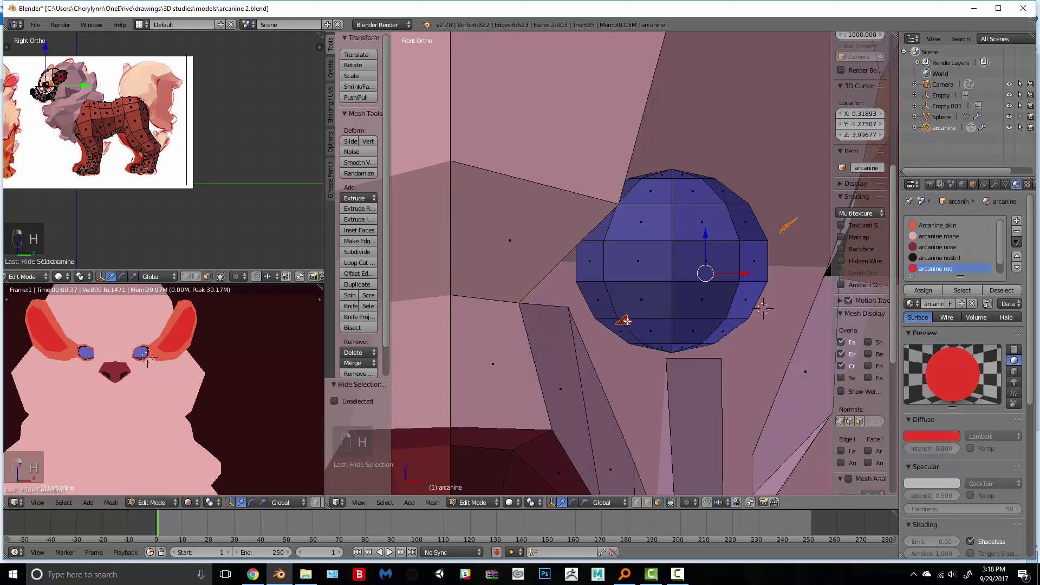
Step: Select the eyeball's eight front faces and assign the arcanine nostril material to them as a dark pupil
{"action": "left_click_drag", "start_coordinate": [623, 344], "coordinate": [720, 211]}
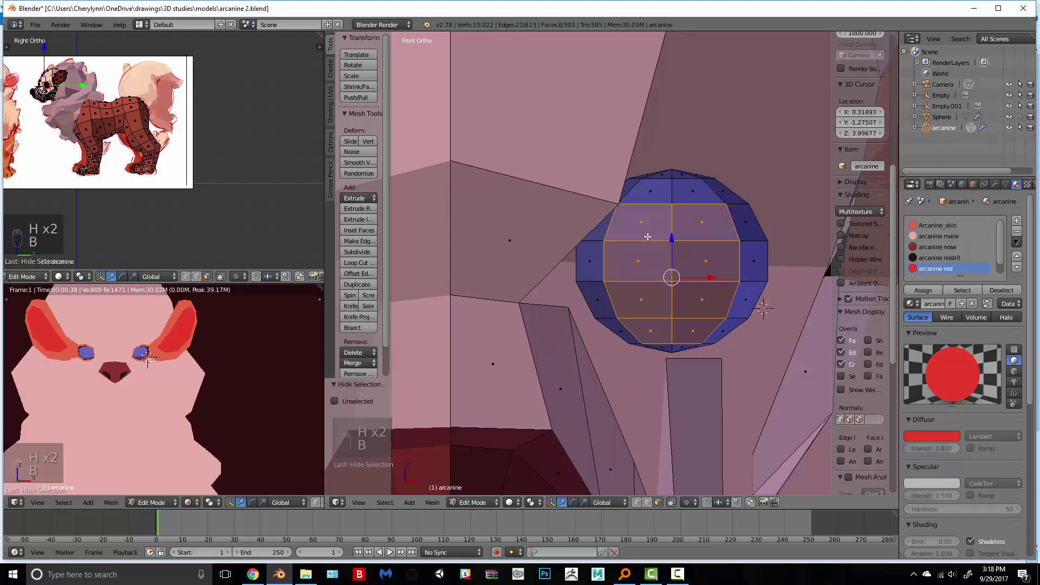
{"action": "left_click", "coordinate": [924, 289]}
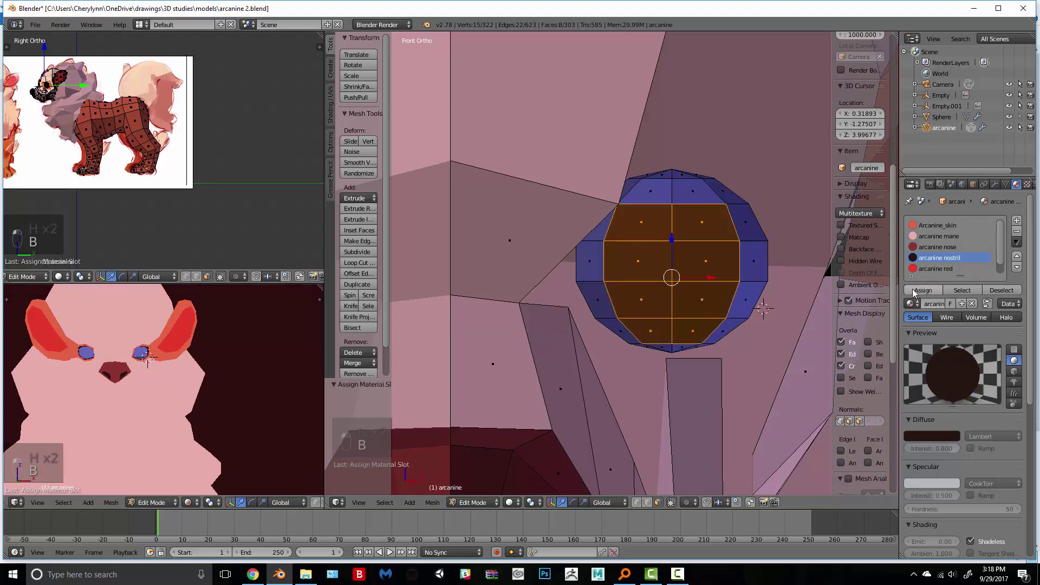
{"action": "middle_click_drag", "start_coordinate": [142, 364], "coordinate": [390, 445]}
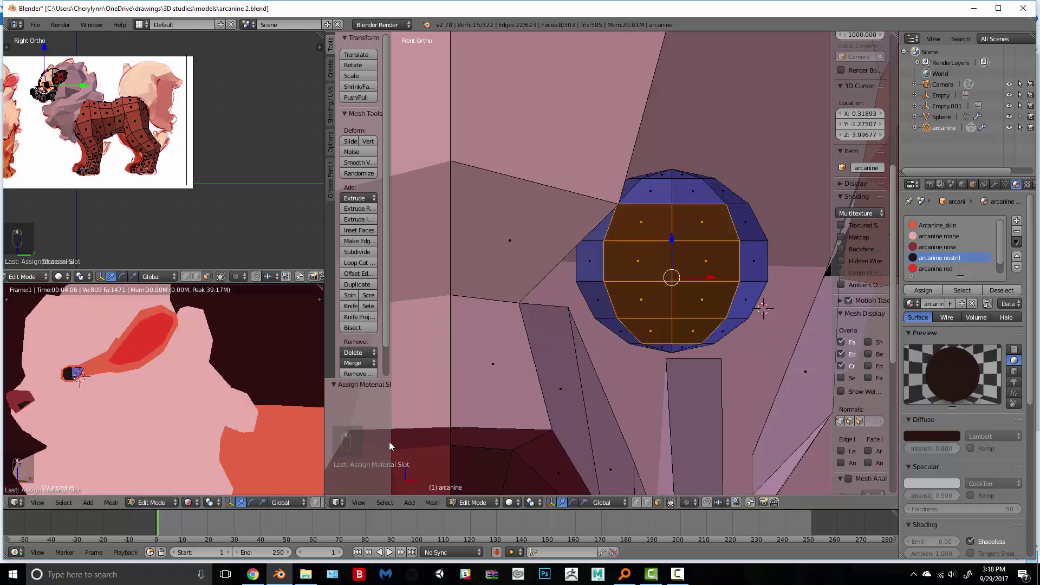
Step: Try to move the eyeball's edge loop behind the dark pupil faces in the side view
{"action": "key", "text": "KP_3"}
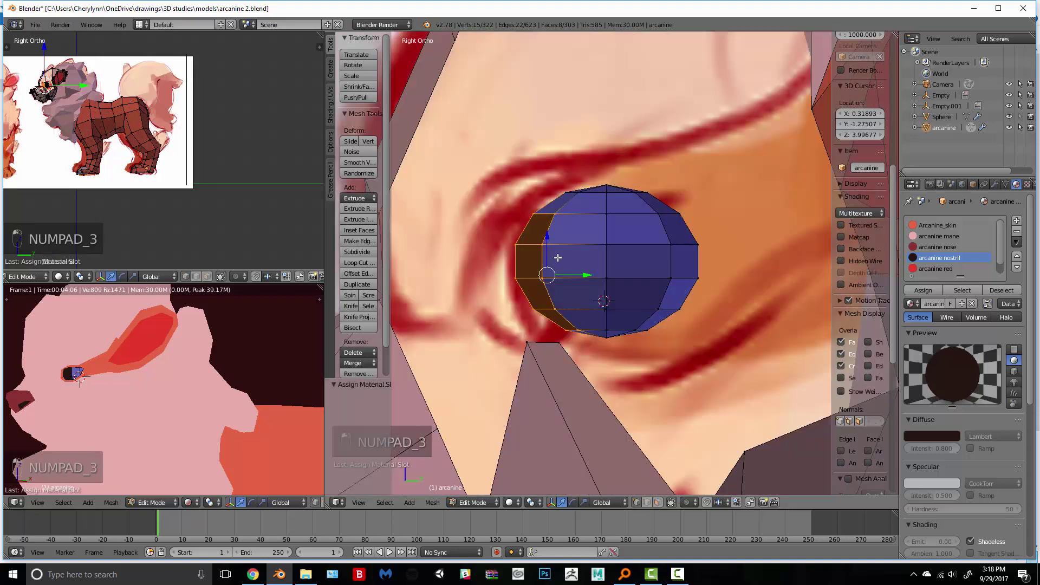
{"action": "right_click", "coordinate": [543, 278], "text": "alt"}
{"action": "key", "text": "g"}
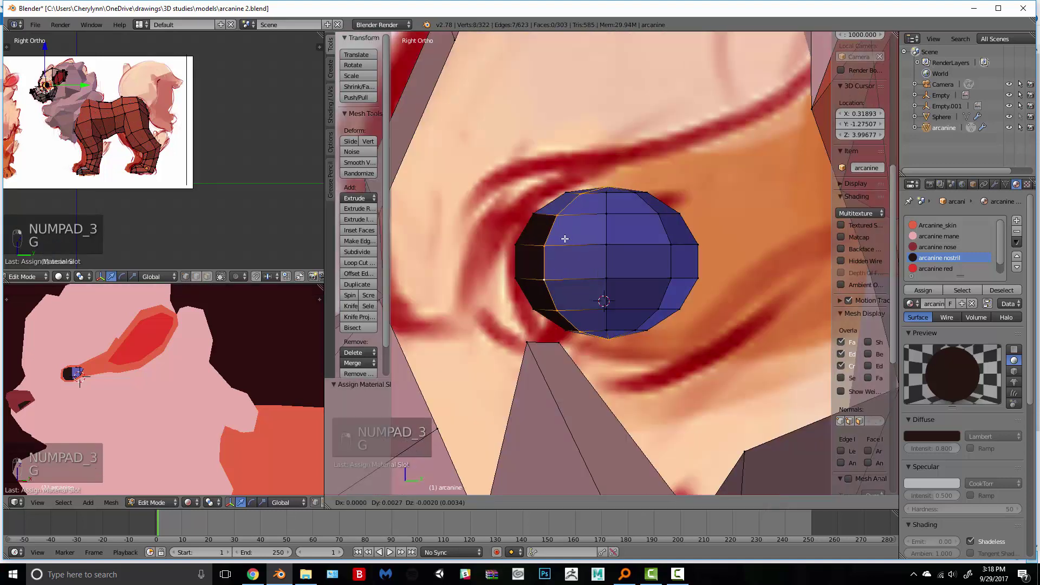
{"action": "key", "text": "ctrl+z"}
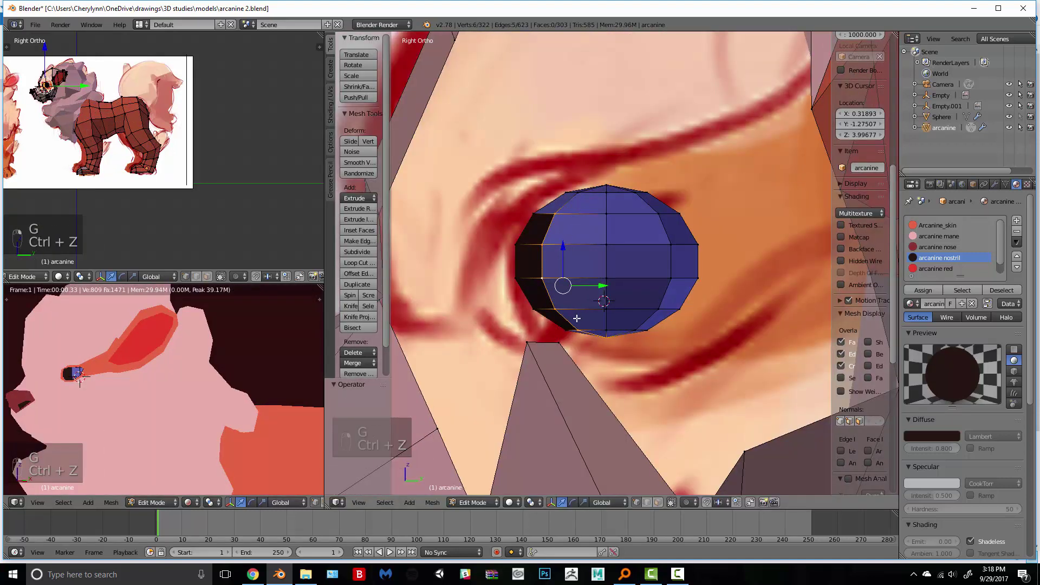
Step: In the side view, slide the pupil's lower and upper border vertices along their edges, the upper one by a factor of about 0.255
{"action": "key", "text": "g"}
{"action": "key", "text": "g"}
{"action": "left_click", "coordinate": [587, 312]}
{"action": "right_click", "coordinate": [533, 214]}
{"action": "key", "text": "g"}
{"action": "key", "text": "g"}
{"action": "left_click", "coordinate": [540, 211]}
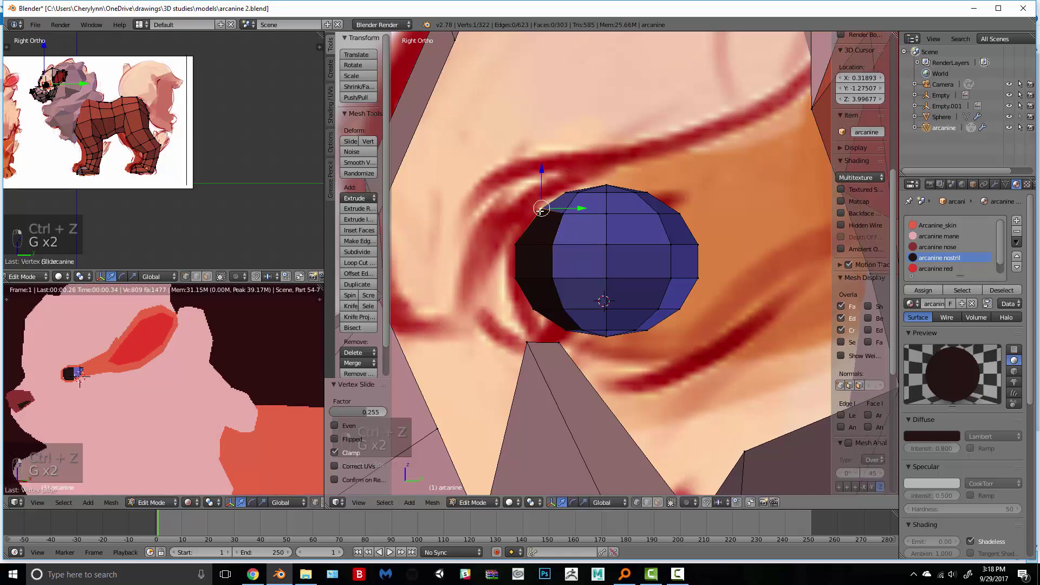
Step: Slide more of the pupil's border vertices along their edges, down to its lower nose-side corner, to round the outline
{"action": "middle_click_drag", "start_coordinate": [546, 213], "coordinate": [632, 288]}
{"action": "key", "text": "g"}
{"action": "left_click", "coordinate": [581, 252]}
{"action": "key", "text": "g"}
{"action": "key", "text": "g"}
{"action": "left_click", "coordinate": [567, 233]}
{"action": "key", "text": "g"}
{"action": "key", "text": "g"}
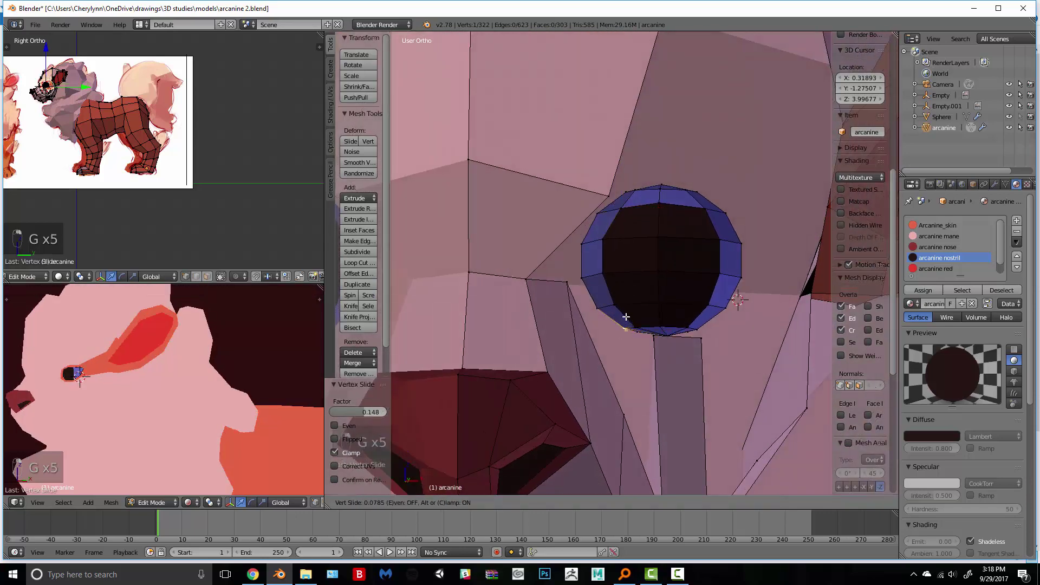
{"action": "left_click", "coordinate": [625, 316]}
{"action": "key", "text": "z"}
{"action": "key", "text": "ctrl+z"}
{"action": "key", "text": "z"}
{"action": "key", "text": "g"}
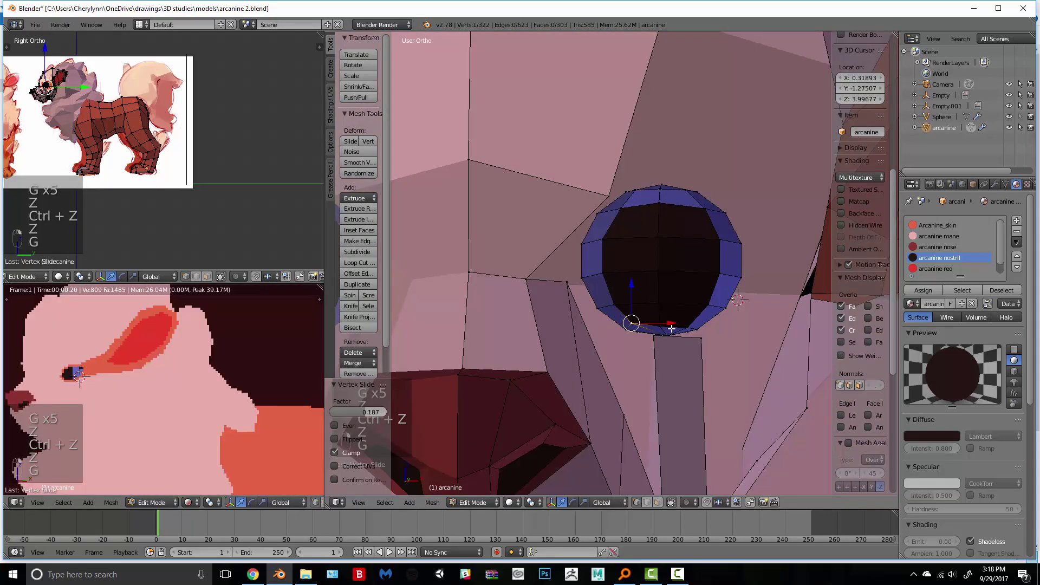
Step: Slide the two bottom corner vertices of the pupil along their edges to even out its lower border
{"action": "right_click", "coordinate": [689, 327]}
{"action": "key", "text": "g"}
{"action": "key", "text": "g"}
{"action": "left_click", "coordinate": [691, 325]}
{"action": "right_click", "coordinate": [632, 323]}
{"action": "key", "text": "g"}
{"action": "key", "text": "g"}
{"action": "left_click", "coordinate": [633, 322]}
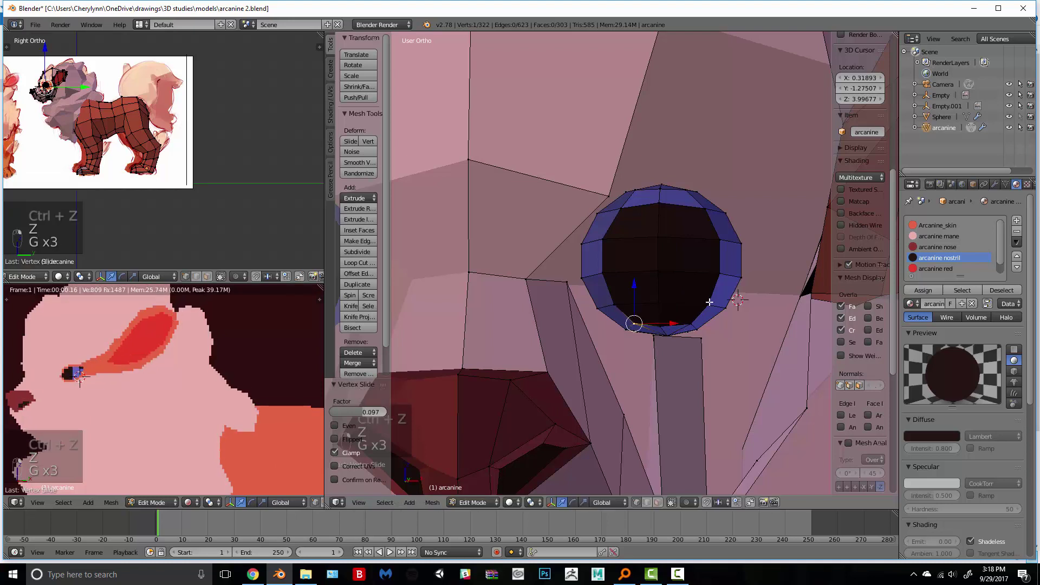
Step: Nudge the pupil's outer lower side vertex and both bottom corner vertices to smooth its lower curve
{"action": "right_click", "coordinate": [710, 302]}
{"action": "key", "text": "g"}
{"action": "left_click", "coordinate": [712, 299]}
{"action": "right_click", "coordinate": [689, 324]}
{"action": "key", "text": "g"}
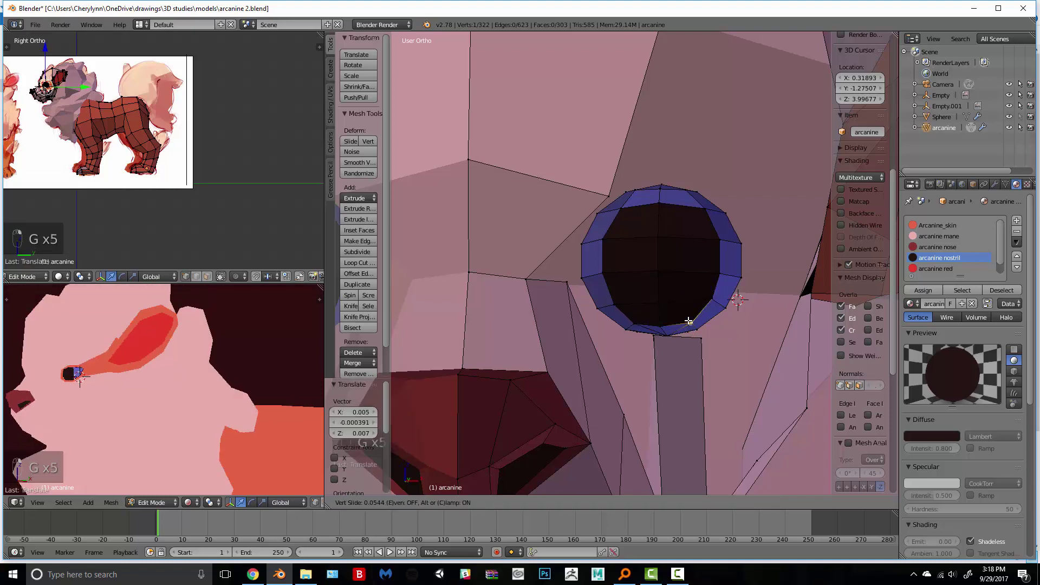
{"action": "left_click", "coordinate": [693, 320]}
{"action": "right_click", "coordinate": [634, 323]}
{"action": "key", "text": "g"}
{"action": "left_click", "coordinate": [634, 320]}
{"action": "key", "text": "g"}
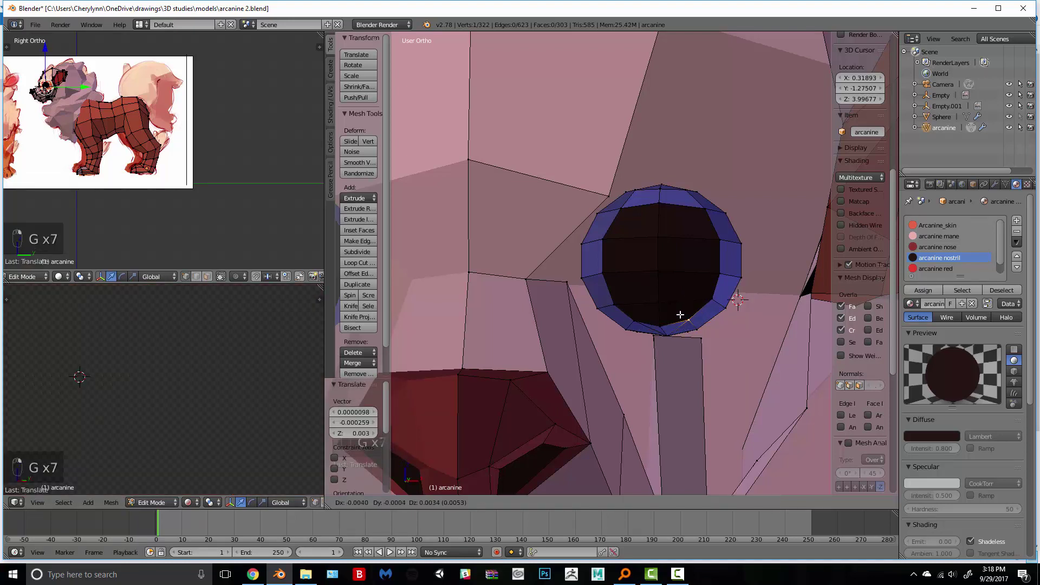
{"action": "left_click", "coordinate": [688, 319]}
Step: From the front view, adjust the pupil's outer lower vertex and its two upper corner vertices to round the shape
{"action": "key", "text": "KP_1"}
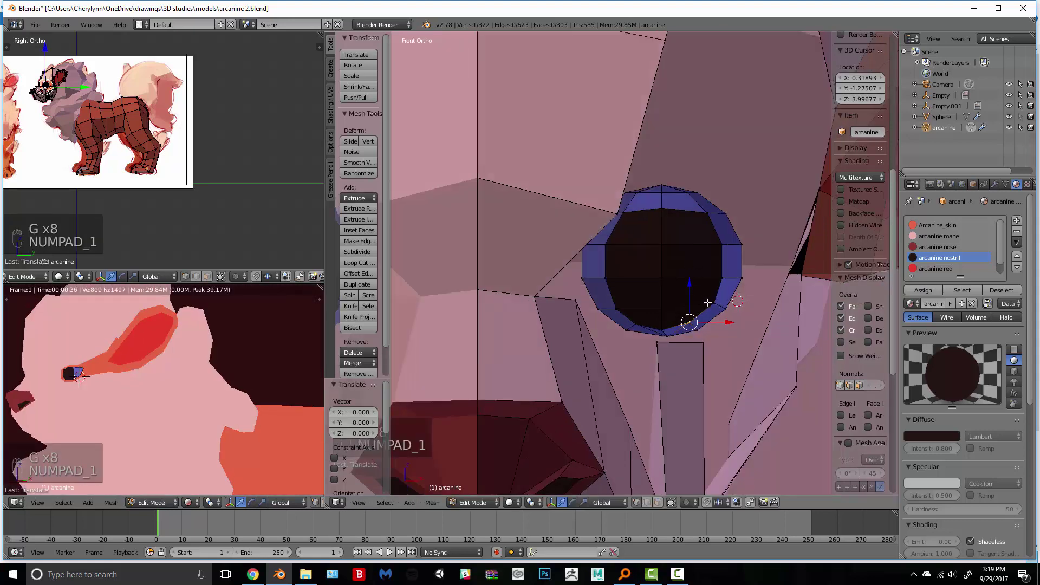
{"action": "key", "text": "g"}
{"action": "left_click", "coordinate": [708, 302]}
{"action": "right_click", "coordinate": [708, 216]}
{"action": "key", "text": "g"}
{"action": "left_click", "coordinate": [704, 215]}
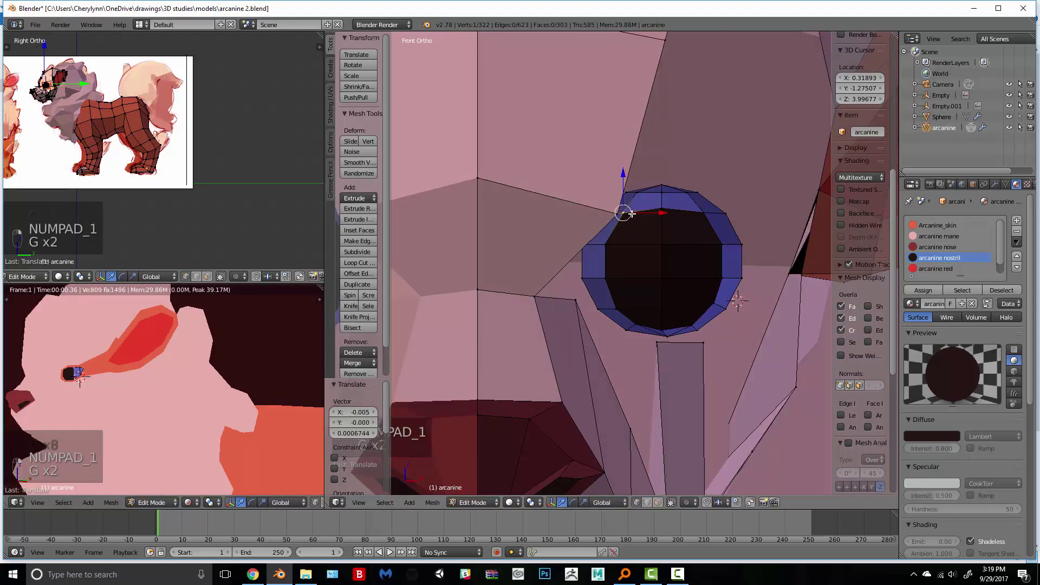
{"action": "key", "text": "g"}
{"action": "left_click", "coordinate": [626, 215]}
Step: Nudge the pupil's outer side vertices, its nose-side vertex and the outer upper corner to finish the round outline
{"action": "right_click", "coordinate": [719, 244]}
{"action": "key", "text": "g"}
{"action": "left_click", "coordinate": [715, 242]}
{"action": "right_click", "coordinate": [721, 277]}
{"action": "key", "text": "g"}
{"action": "left_click", "coordinate": [718, 275]}
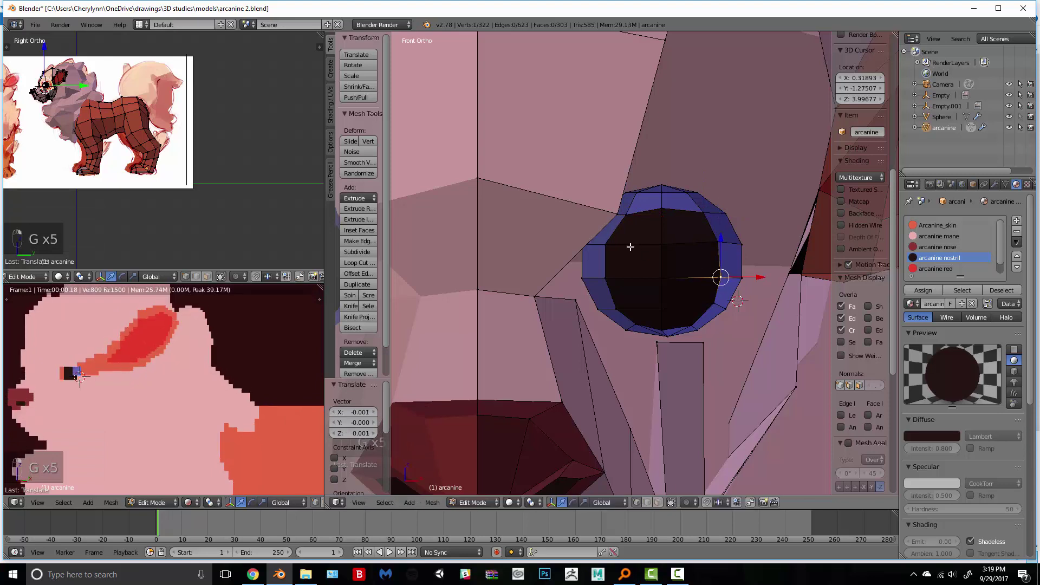
{"action": "key", "text": "g"}
{"action": "left_click", "coordinate": [617, 245]}
{"action": "key", "text": "g"}
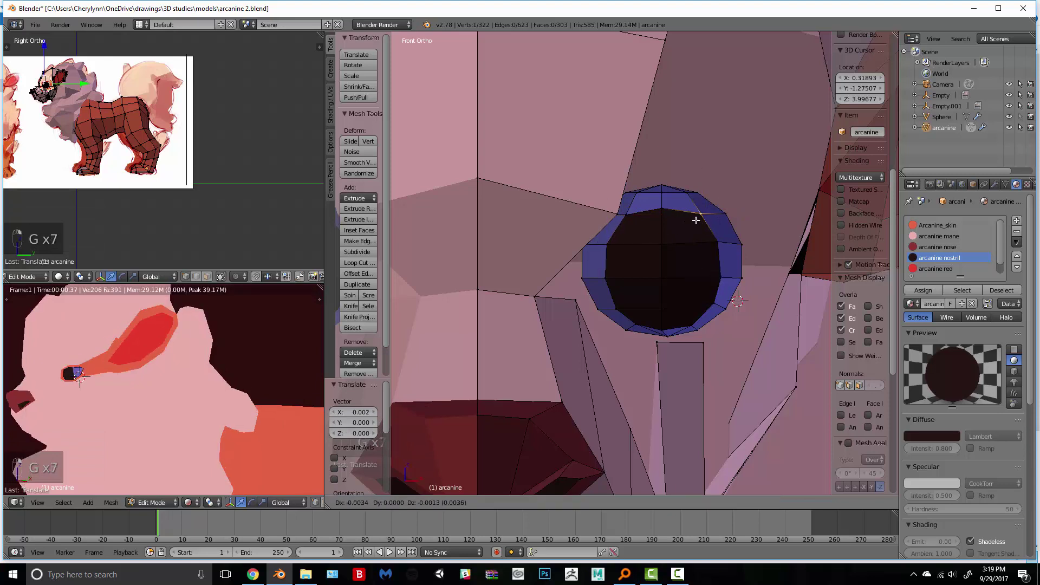
{"action": "left_click", "coordinate": [700, 214]}
Step: Check both eyes from the front and reveal the hidden rim and head faces around the eye
{"action": "scroll", "coordinate": [130, 368], "scroll_direction": "up", "scroll_amount": 3}
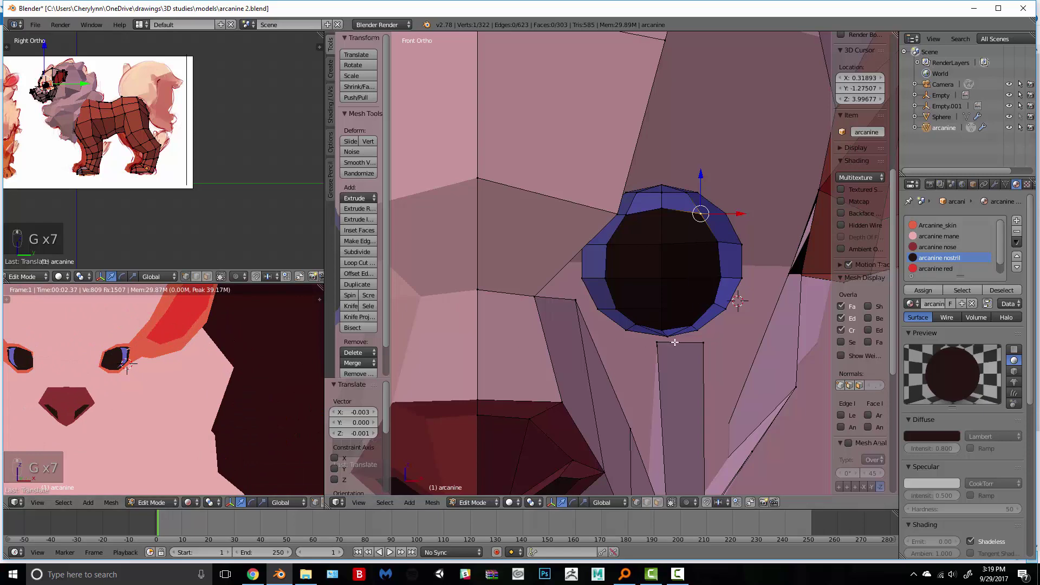
{"action": "scroll", "coordinate": [674, 343], "scroll_direction": "down", "scroll_amount": 2}
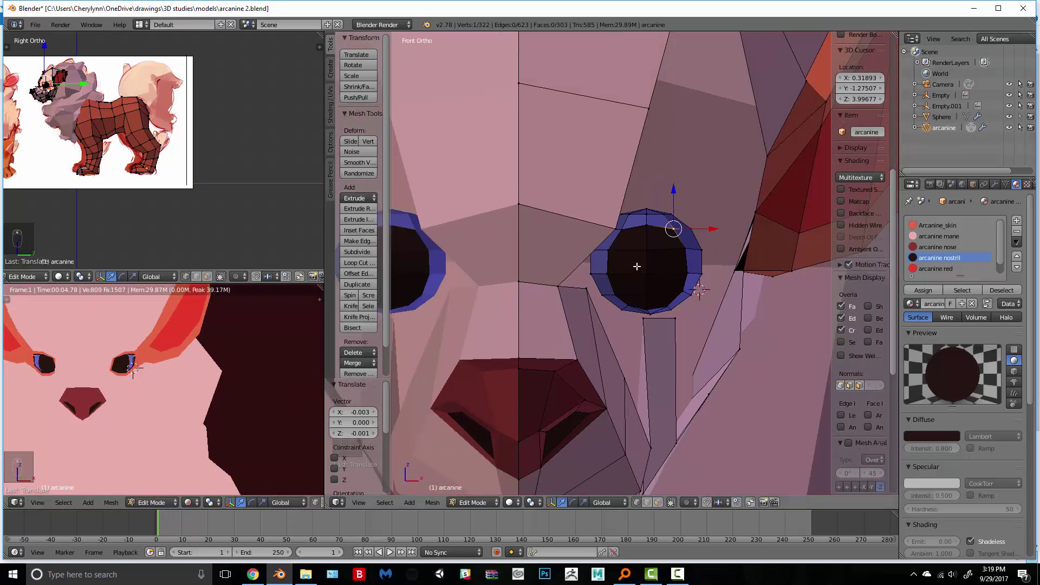
{"action": "scroll", "coordinate": [636, 266], "scroll_direction": "down", "scroll_amount": 4}
{"action": "scroll", "coordinate": [650, 265], "scroll_direction": "up", "scroll_amount": 4}
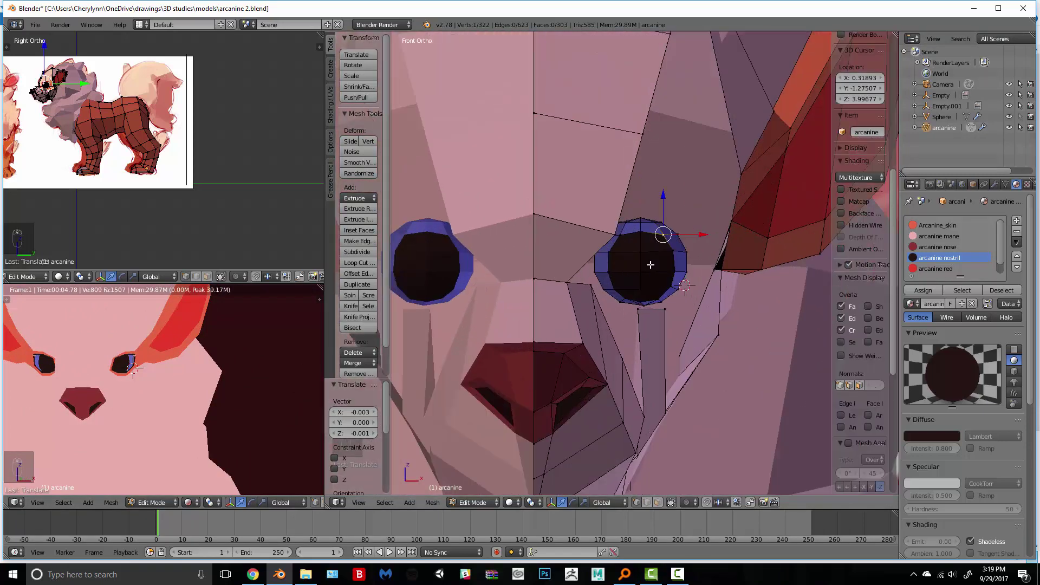
{"action": "key", "text": "alt+h"}
{"action": "scroll", "coordinate": [655, 269], "scroll_direction": "up", "scroll_amount": 3}
Step: Select the whole linked eyeball and rotate it about 4.19° around the global Z axis
{"action": "key", "text": "a"}
{"action": "key", "text": "l"}
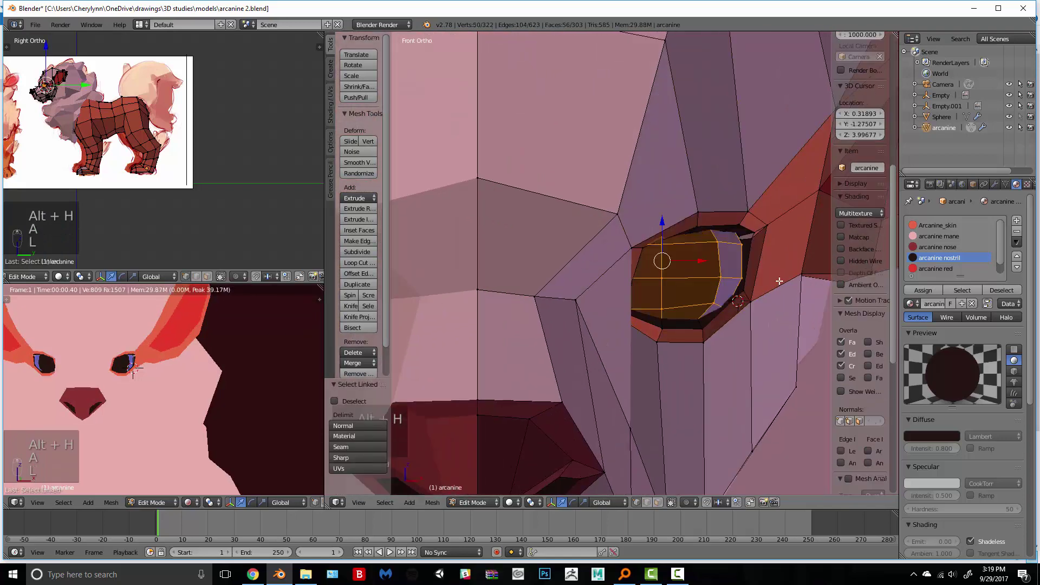
{"action": "key", "text": "r"}
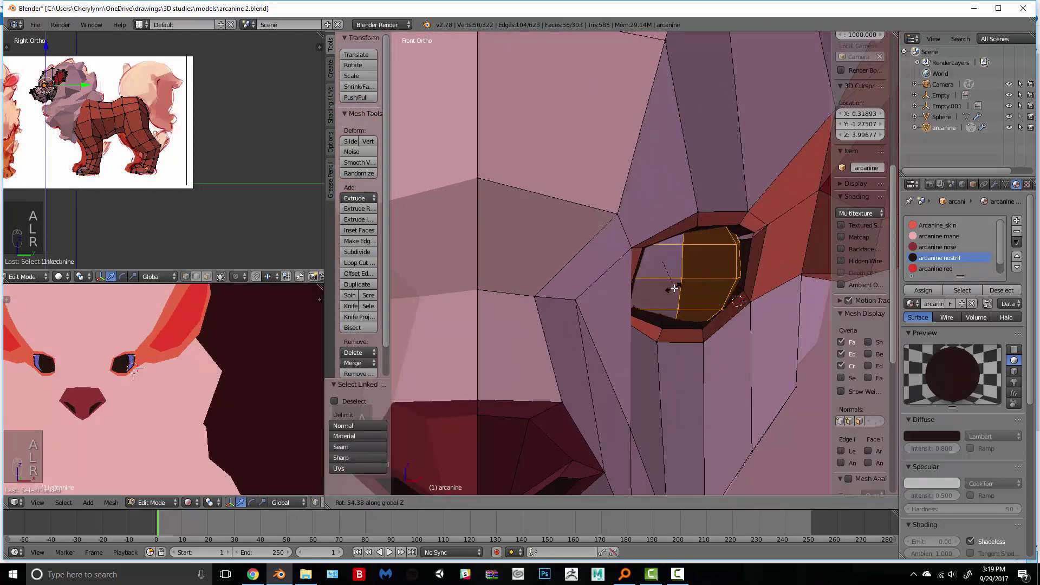
{"action": "left_click", "coordinate": [714, 275]}
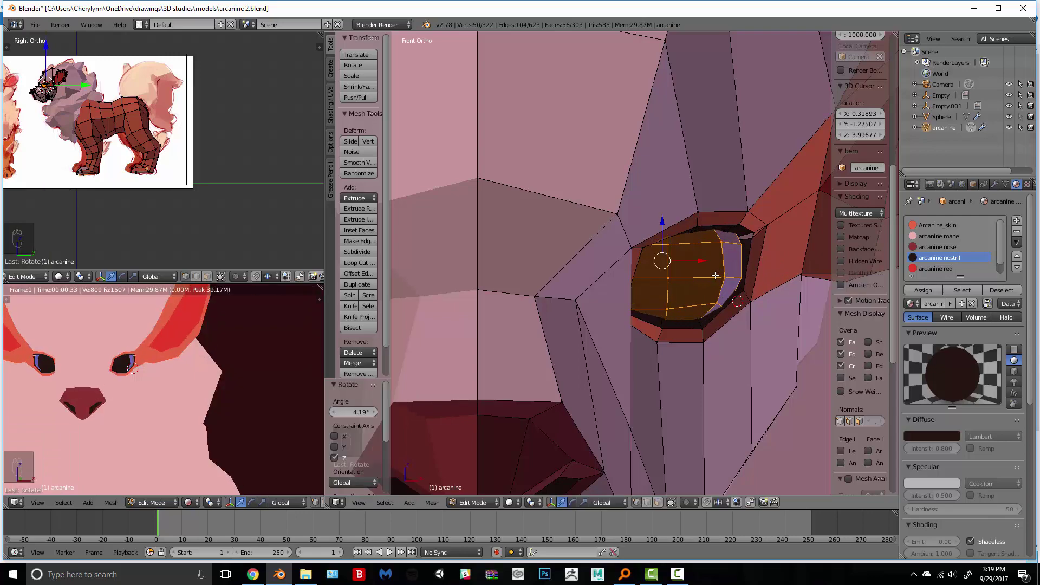
Step: Try to rotate the eyeball around the global X axis
{"action": "key", "text": "r"}
{"action": "key", "text": "x"}
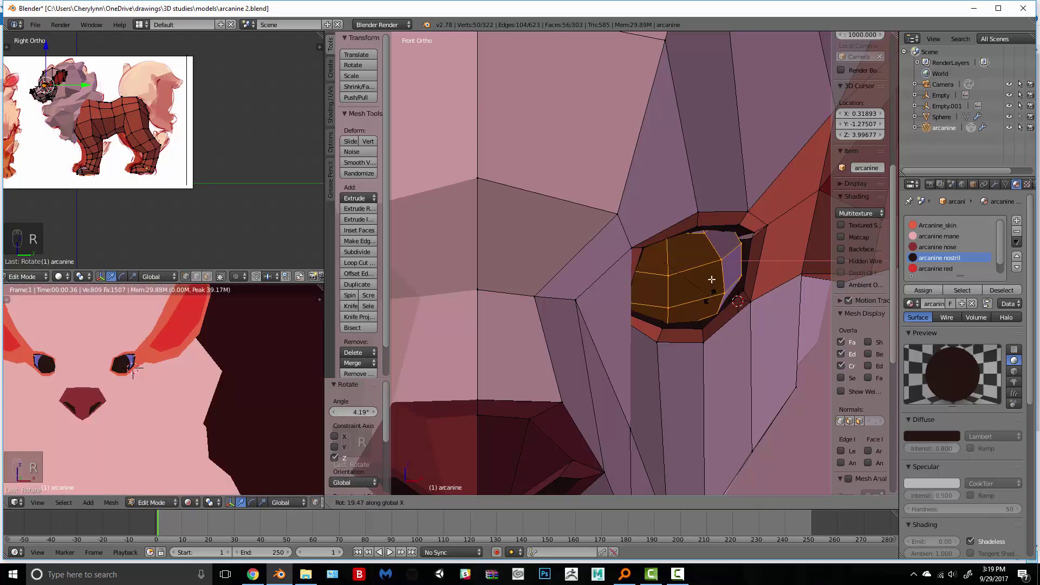
{"action": "left_click", "coordinate": [713, 256]}
{"action": "key", "text": "ctrl+z"}
Step: Select four vertices at the eye rim's inner corner and fill them with a face to close the gap
{"action": "middle_click_drag", "start_coordinate": [713, 258], "coordinate": [595, 334]}
{"action": "right_click", "coordinate": [573, 328]}
{"action": "scroll", "coordinate": [573, 328], "scroll_direction": "up", "scroll_amount": 3}
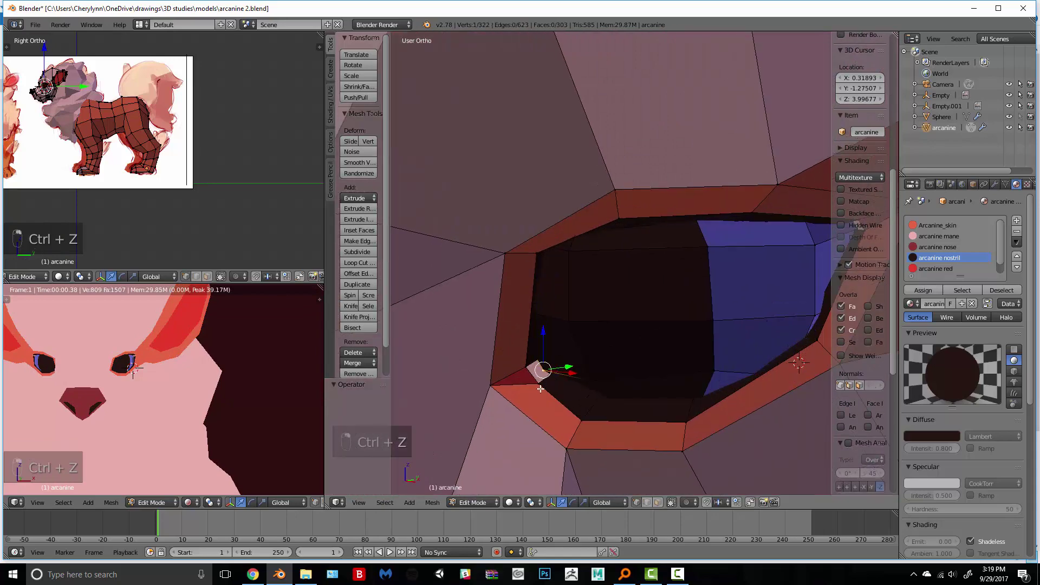
{"action": "right_click", "coordinate": [537, 385]}
{"action": "key", "text": "z"}
{"action": "right_click", "coordinate": [525, 368], "text": "shift"}
{"action": "right_click", "coordinate": [577, 354], "text": "shift"}
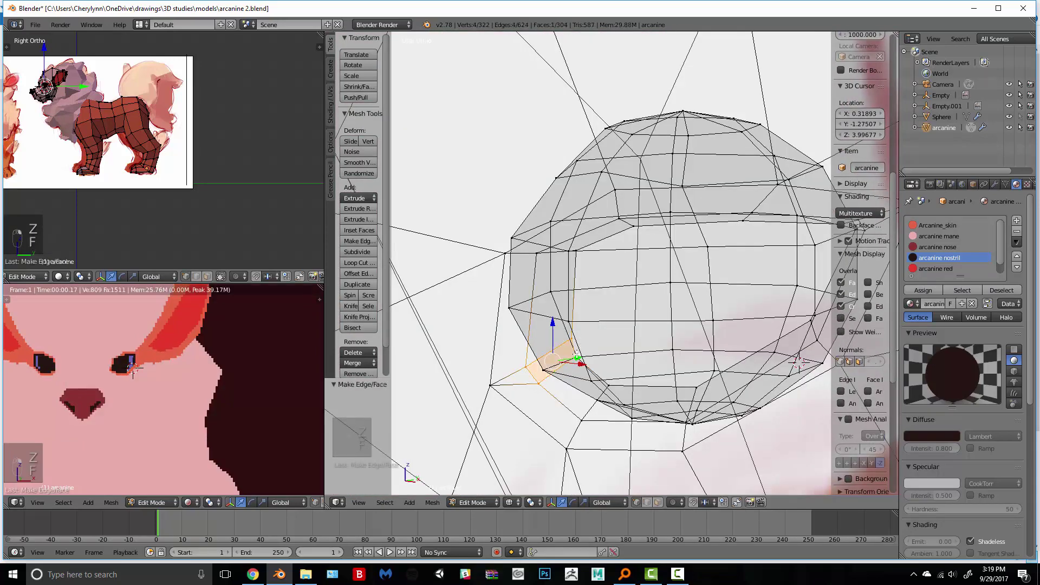
{"action": "key", "text": "z"}
Step: Move the two rim vertices at the eye's inner corner outward by about -0.004, -0.003, 0.004
{"action": "right_click", "coordinate": [539, 380]}
{"action": "right_click", "coordinate": [523, 364], "text": "shift"}
{"action": "key", "text": "g"}
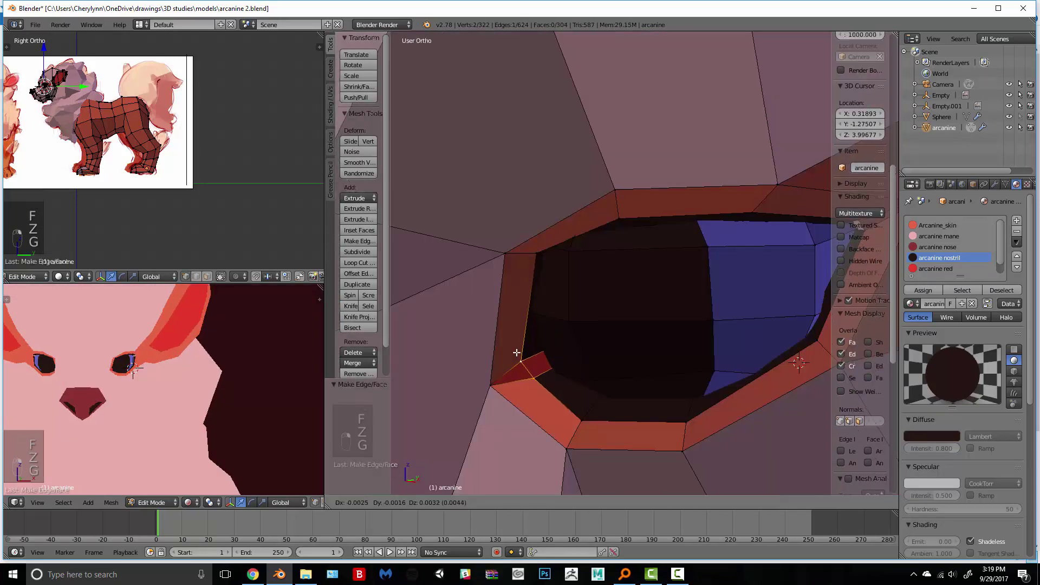
{"action": "left_click", "coordinate": [513, 350]}
Step: Select the four vertices around the gap at the eye rim's outer corner and fill them with a face
{"action": "middle_click_drag", "start_coordinate": [566, 316], "coordinate": [500, 336]}
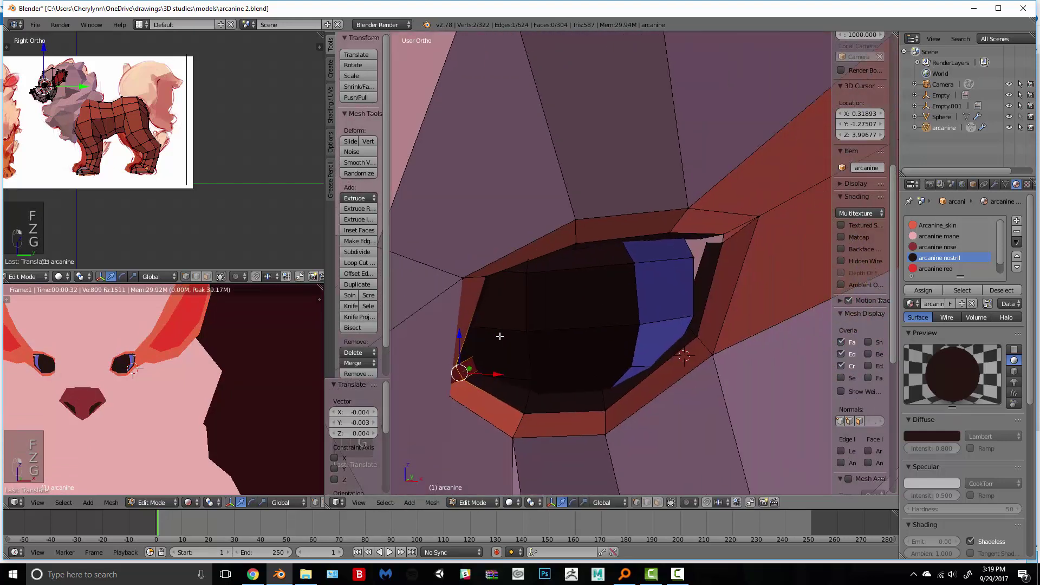
{"action": "right_click", "coordinate": [704, 242], "text": "shift"}
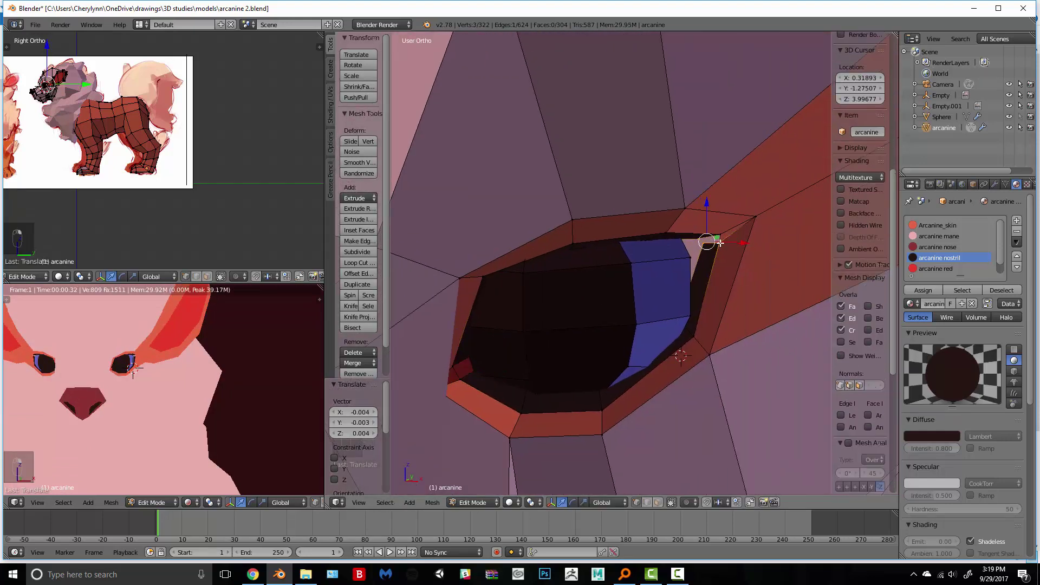
{"action": "right_click", "coordinate": [722, 235], "text": "shift"}
{"action": "key", "text": "f"}
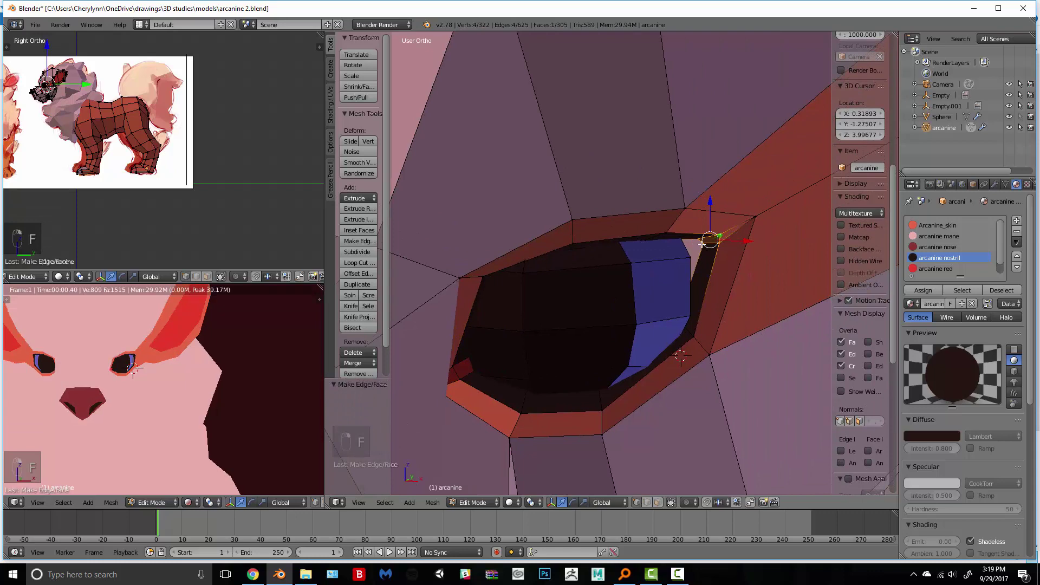
Step: Move the new outer-corner face's inner two vertices toward the eyeball by about -0.012, -0.004, -0.009
{"action": "right_click", "coordinate": [702, 244]}
{"action": "right_click", "coordinate": [704, 243], "text": "shift"}
{"action": "key", "text": "g"}
{"action": "left_click", "coordinate": [685, 259]}
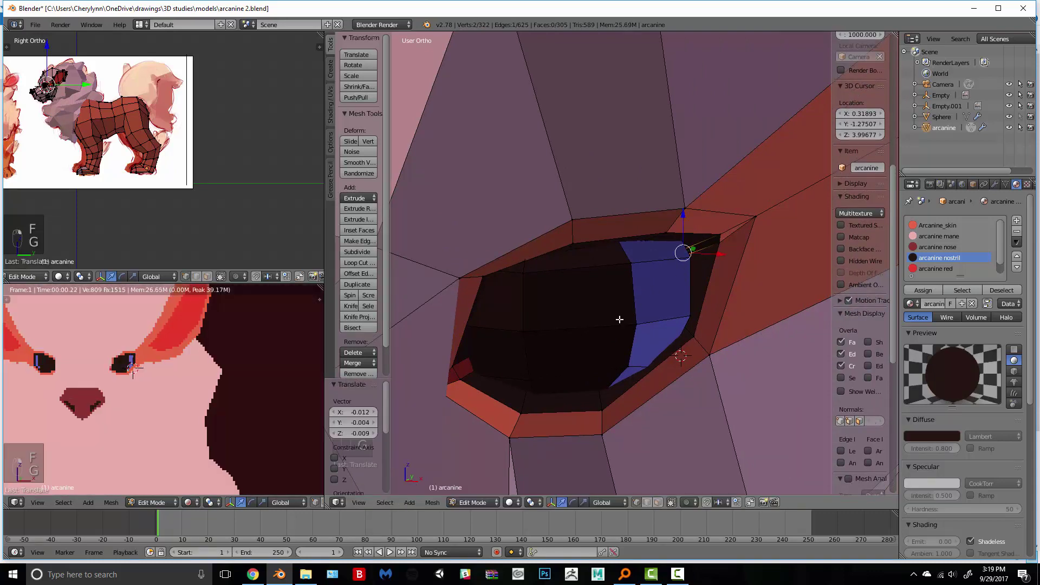
Step: Examine the eye and its fit in the head from the front, at an angle and from the side
{"action": "middle_click_drag", "start_coordinate": [788, 312], "coordinate": [758, 292]}
{"action": "scroll", "coordinate": [218, 395], "scroll_direction": "down", "scroll_amount": 3}
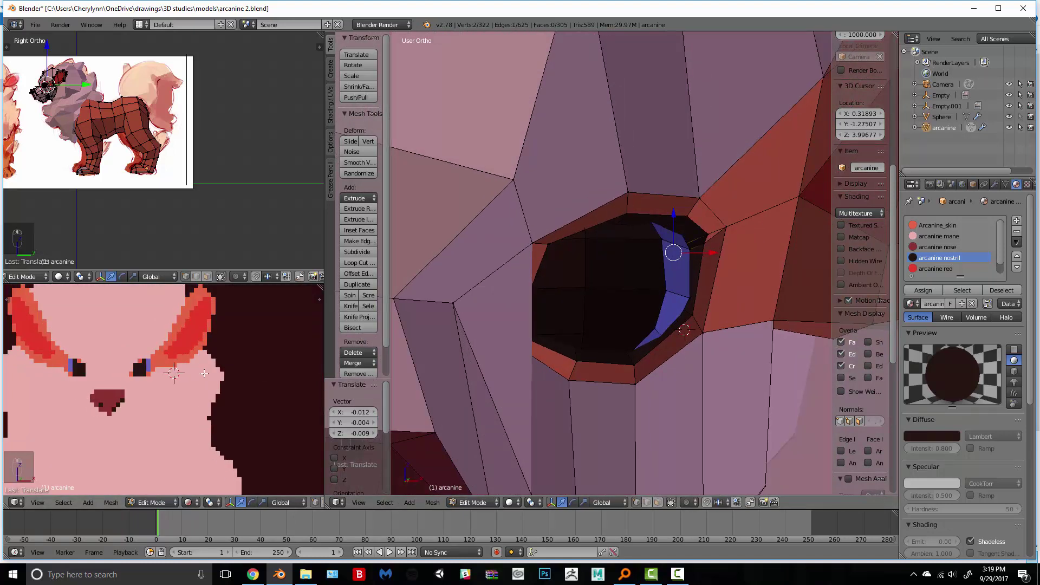
{"action": "scroll", "coordinate": [228, 387], "scroll_direction": "up", "scroll_amount": 2}
{"action": "middle_click_drag", "start_coordinate": [543, 335], "coordinate": [553, 283]}
{"action": "scroll", "coordinate": [552, 285], "scroll_direction": "down", "scroll_amount": 4}
{"action": "key", "text": "KP_3"}
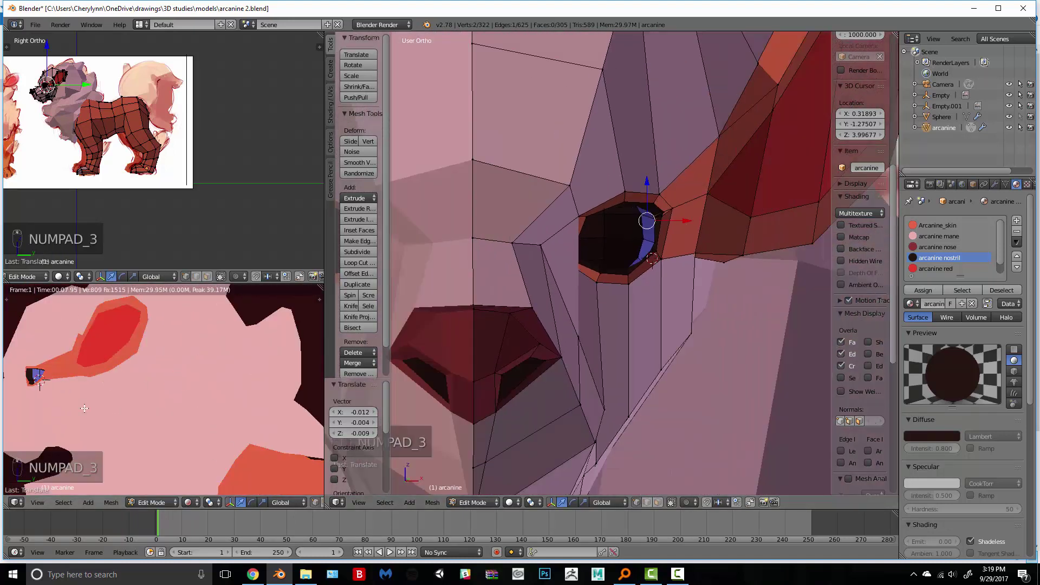
{"action": "scroll", "coordinate": [153, 376], "scroll_direction": "up", "scroll_amount": 2}
{"action": "left_click", "coordinate": [152, 376]}
{"action": "scroll", "coordinate": [164, 389], "scroll_direction": "up", "scroll_amount": 2}
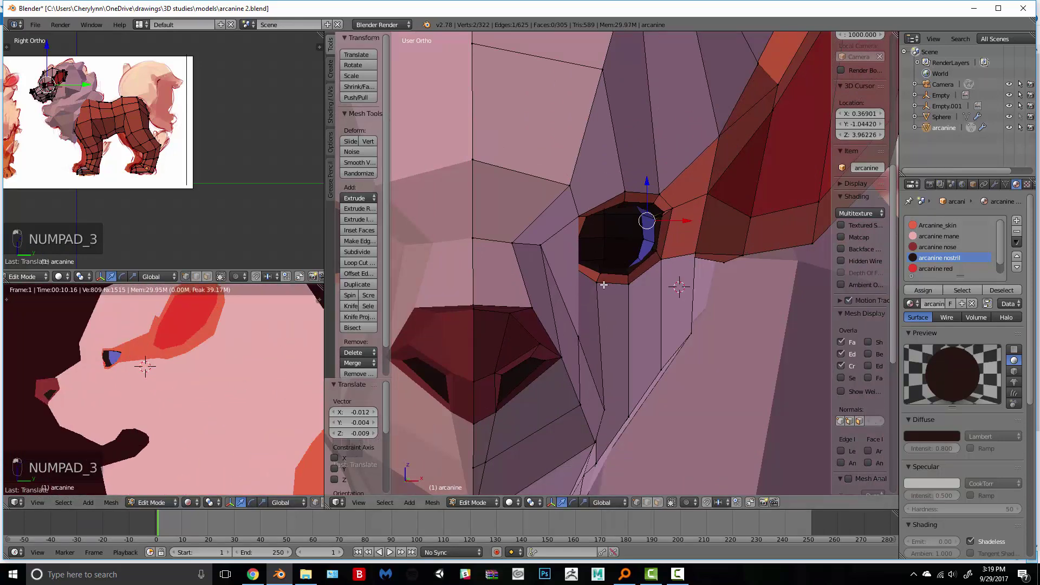
Step: Select the edges along the lower eye rim and move them to reshape the lower lid
{"action": "middle_click_drag", "start_coordinate": [603, 284], "coordinate": [496, 281]}
{"action": "right_click", "coordinate": [559, 280], "text": "alt"}
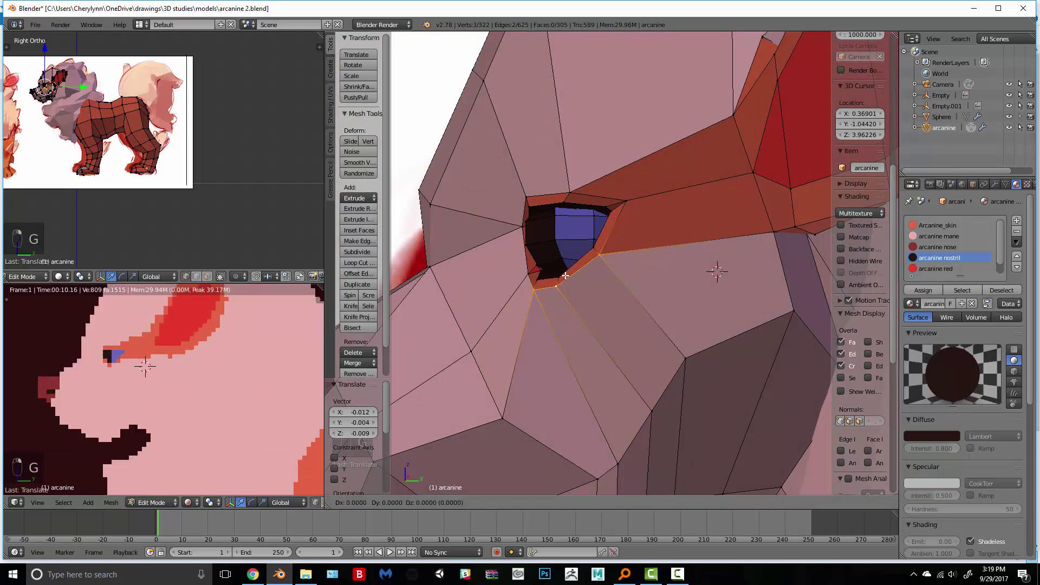
Step: Slide the eye-rim edge loop and scale it up to 1.02
{"action": "right_click", "coordinate": [561, 275], "text": "alt"}
{"action": "key", "text": "g"}
{"action": "key", "text": "g"}
{"action": "left_click", "coordinate": [562, 276]}
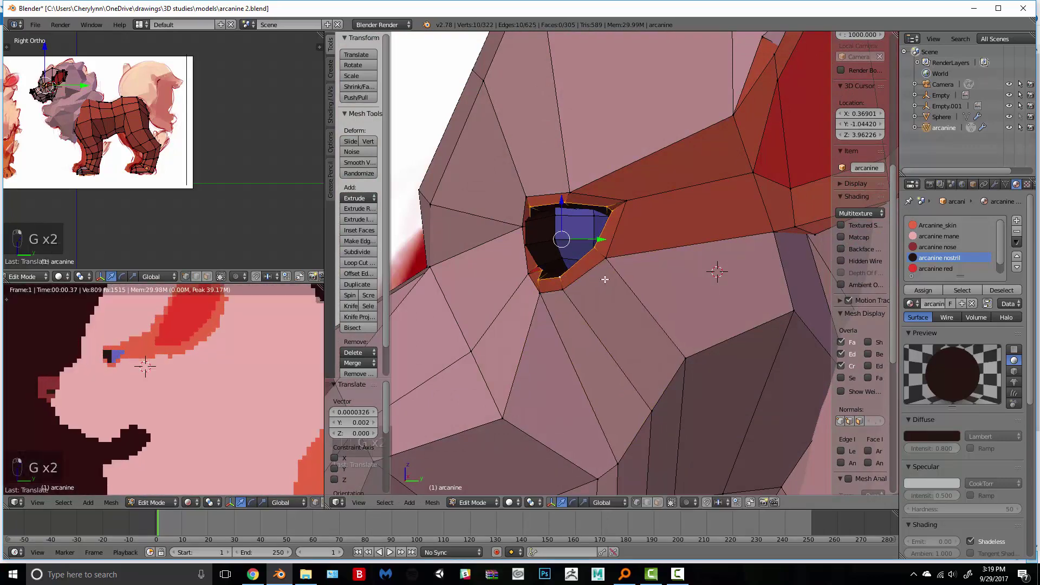
{"action": "key", "text": "s"}
{"action": "left_click", "coordinate": [550, 289]}
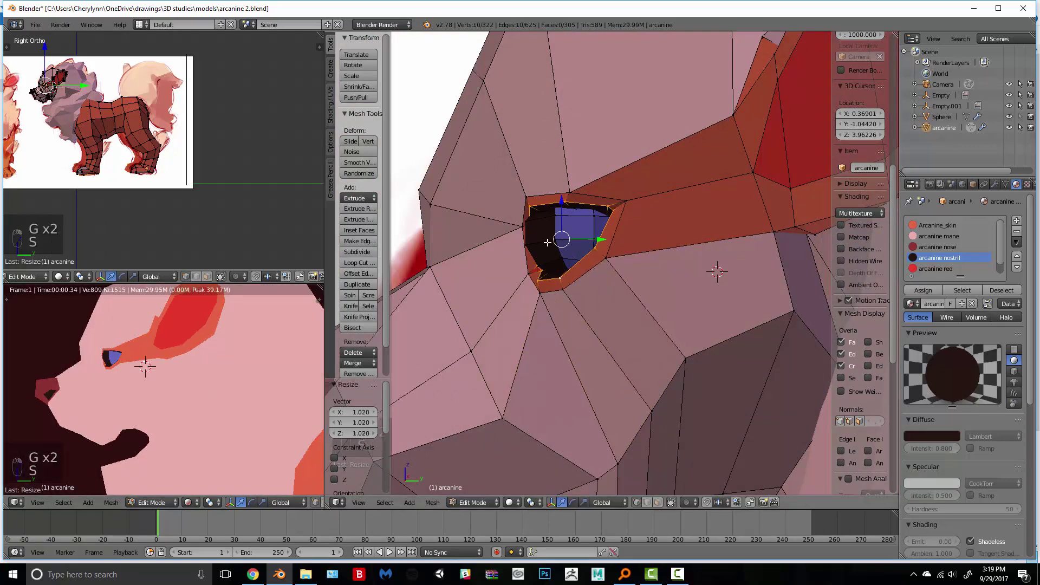
Step: Select the whole linked eyeball and shift it slightly along Y and down inside the socket, working in the side view
{"action": "key", "text": "a"}
{"action": "key", "text": "l"}
{"action": "key", "text": "KP_3"}
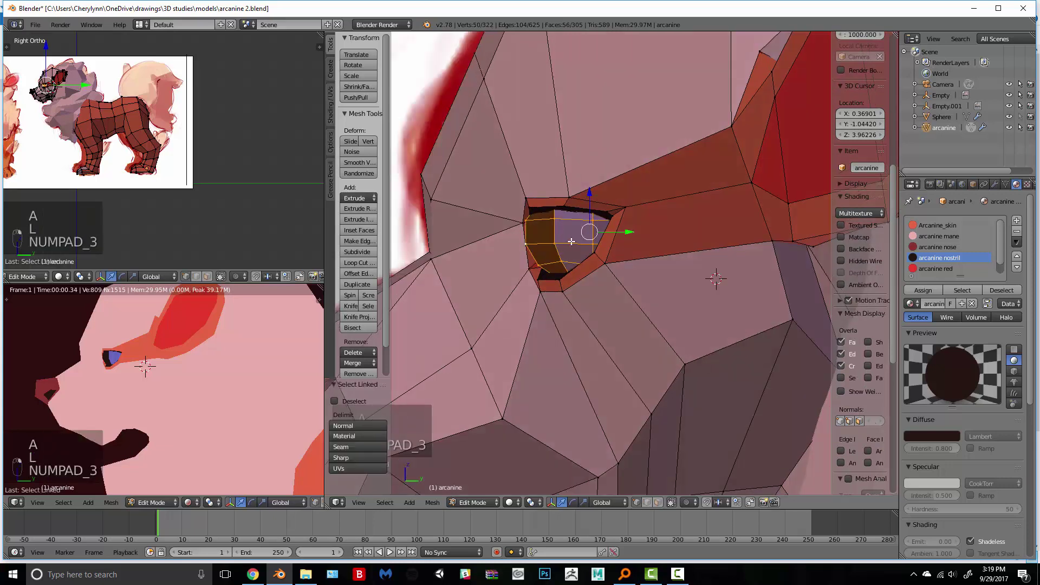
{"action": "left_click_drag", "start_coordinate": [623, 232], "coordinate": [619, 229]}
{"action": "left_click_drag", "start_coordinate": [587, 195], "coordinate": [590, 200]}
Step: Move the upper and lower front vertices of the inner eye rim outward to widen the eye opening
{"action": "right_click", "coordinate": [531, 203]}
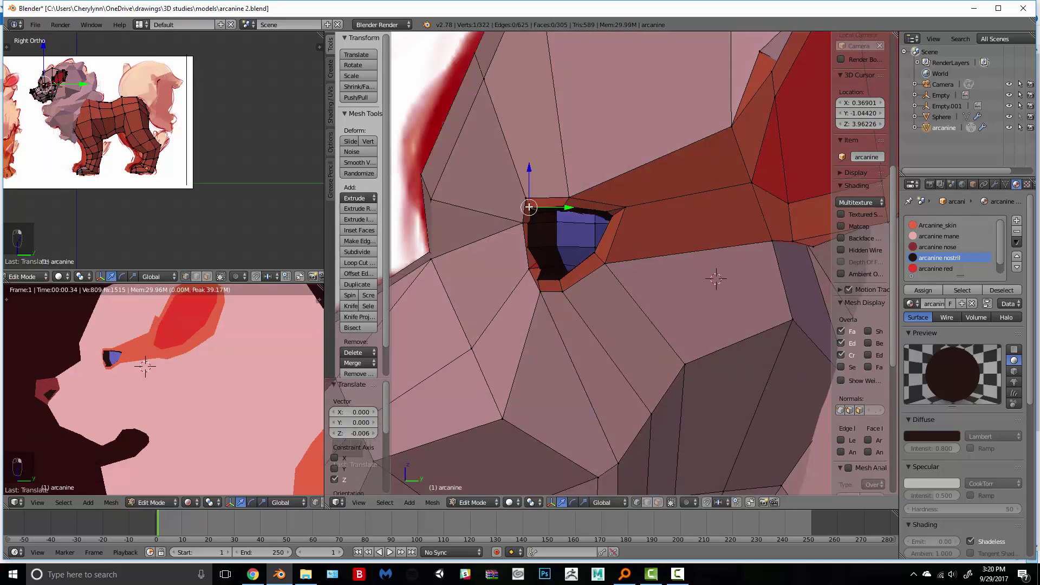
{"action": "key", "text": "g"}
{"action": "left_click", "coordinate": [524, 201]}
{"action": "right_click", "coordinate": [533, 277]}
{"action": "key", "text": "g"}
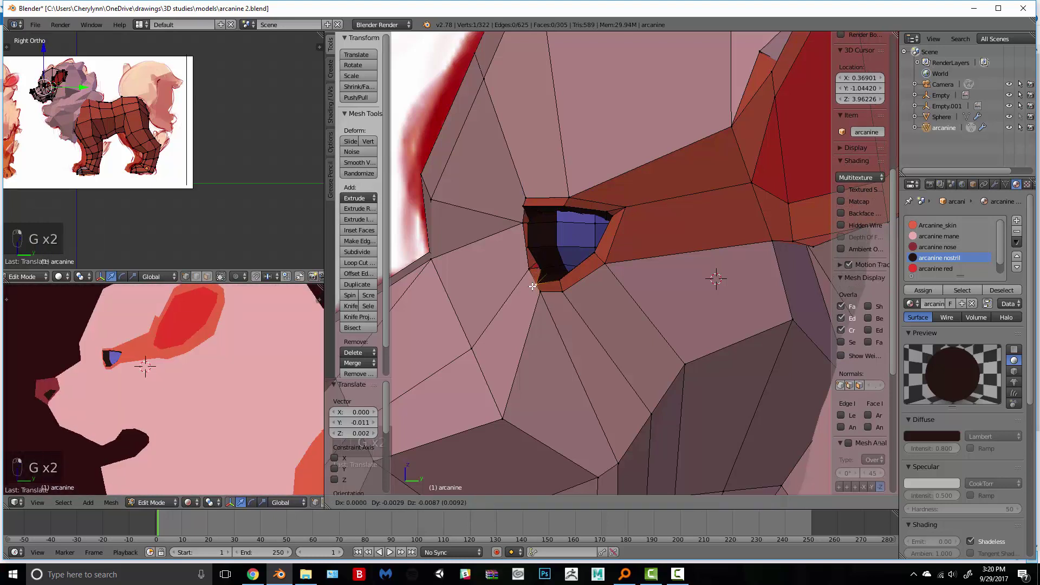
{"action": "left_click", "coordinate": [532, 284]}
Step: Reposition the two vertices along the upper outer edge of the eye rim to reshape the upper lid
{"action": "right_click", "coordinate": [533, 195]}
{"action": "key", "text": "g"}
{"action": "left_click", "coordinate": [543, 193]}
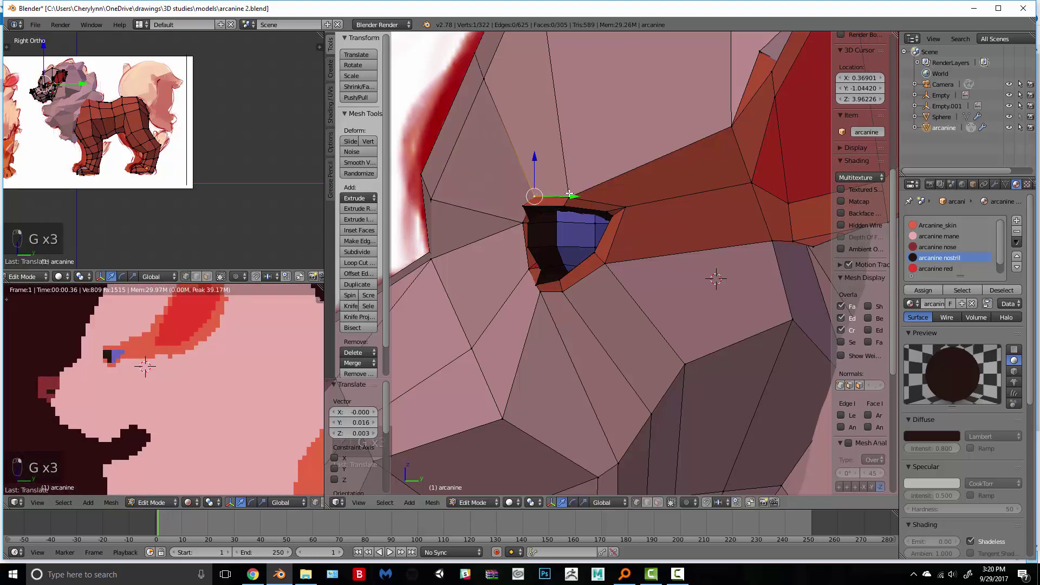
{"action": "right_click", "coordinate": [570, 197]}
{"action": "key", "text": "g"}
{"action": "left_click", "coordinate": [575, 194]}
{"action": "key", "text": "g"}
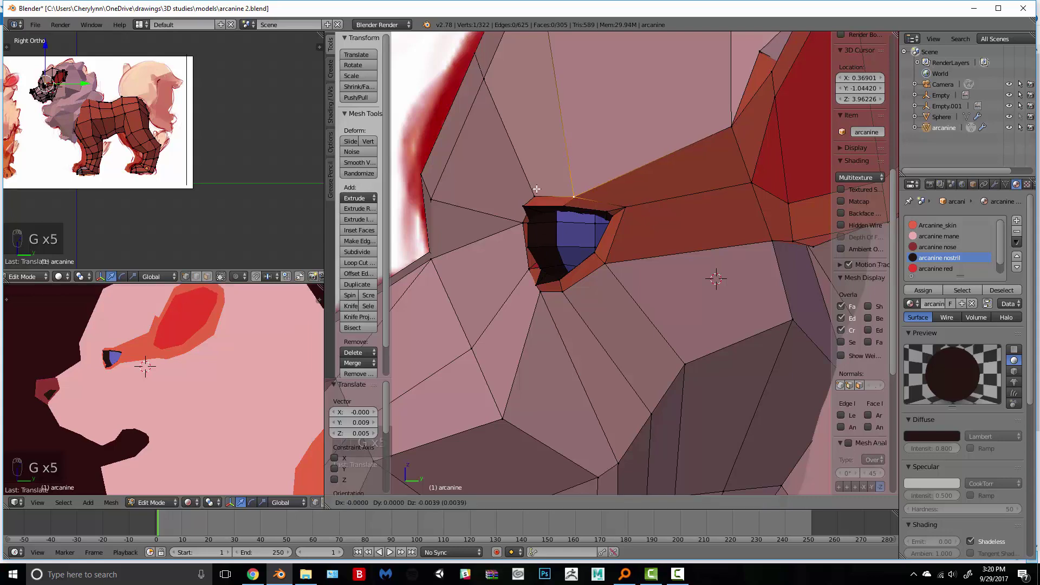
{"action": "right_click", "coordinate": [535, 190]}
{"action": "right_click", "coordinate": [536, 190]}
{"action": "key", "text": "g"}
{"action": "left_click", "coordinate": [531, 188]}
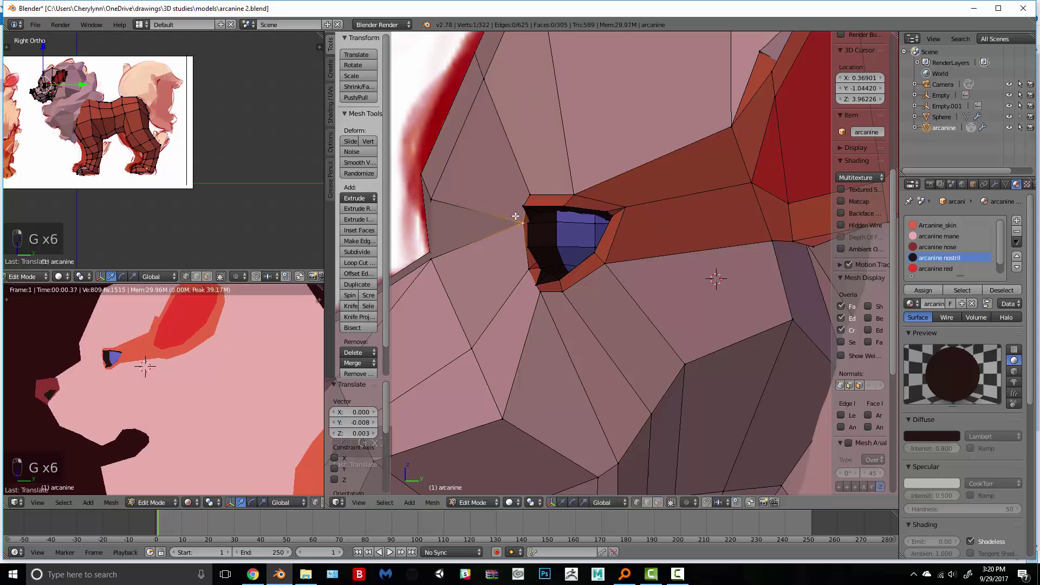
Step: Move the vertex at the front corner of the eye and nudge the rim vertex below it upward
{"action": "key", "text": "g"}
{"action": "left_click", "coordinate": [519, 218]}
{"action": "right_click", "coordinate": [528, 268]}
{"action": "key", "text": "g"}
{"action": "left_click", "coordinate": [531, 265]}
Step: Try to move the edge loop running from the forehead down over the brow to the nose
{"action": "middle_click_drag", "start_coordinate": [478, 232], "coordinate": [567, 252]}
{"action": "scroll", "coordinate": [567, 252], "scroll_direction": "down", "scroll_amount": 3}
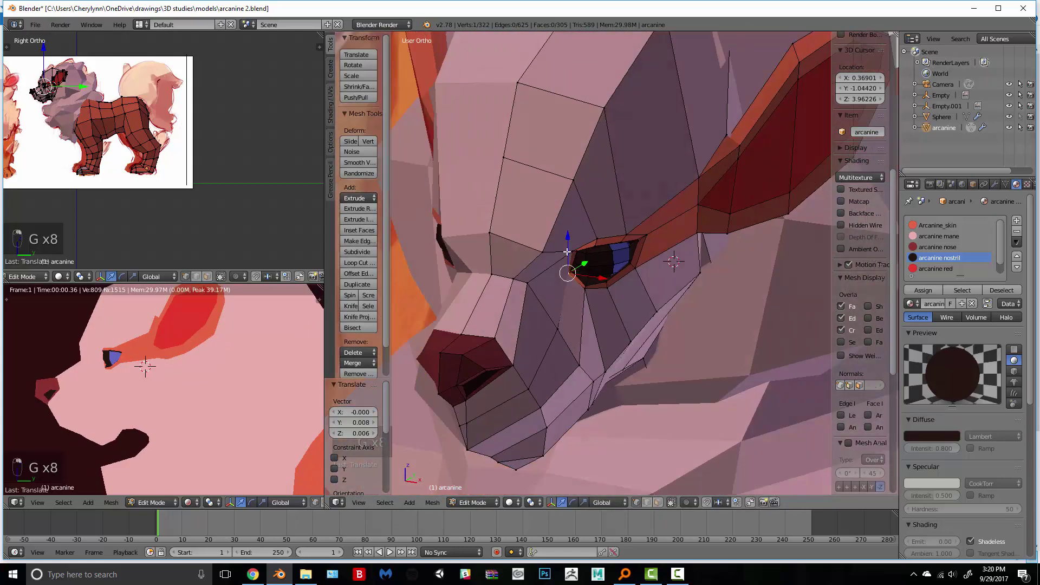
{"action": "key", "text": "g"}
{"action": "key", "text": "ctrl+z"}
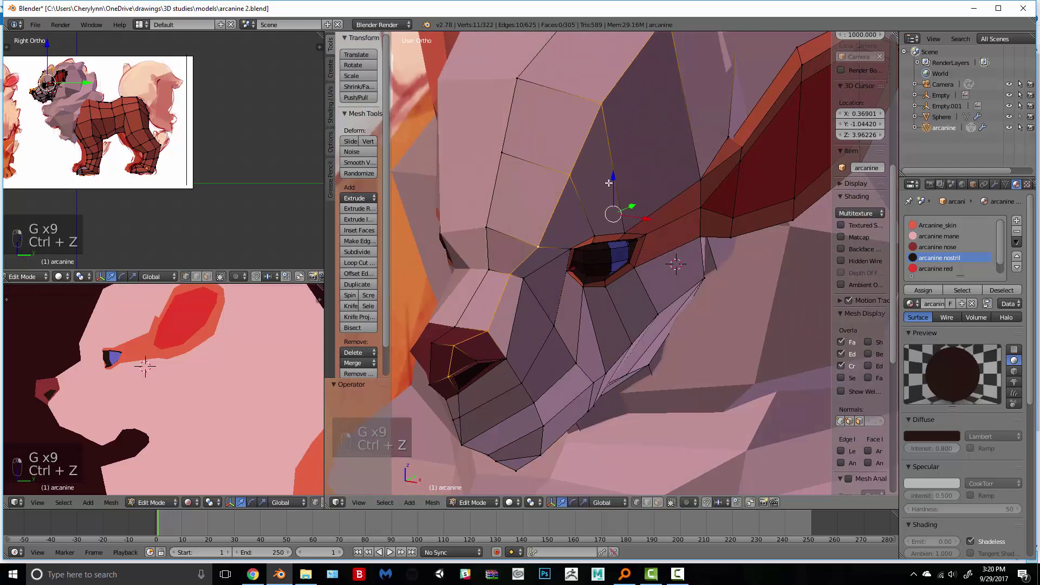
{"action": "key", "text": "g"}
{"action": "left_click", "coordinate": [653, 141]}
{"action": "scroll", "coordinate": [680, 133], "scroll_direction": "down", "scroll_amount": 2}
{"action": "key", "text": "ctrl+z"}
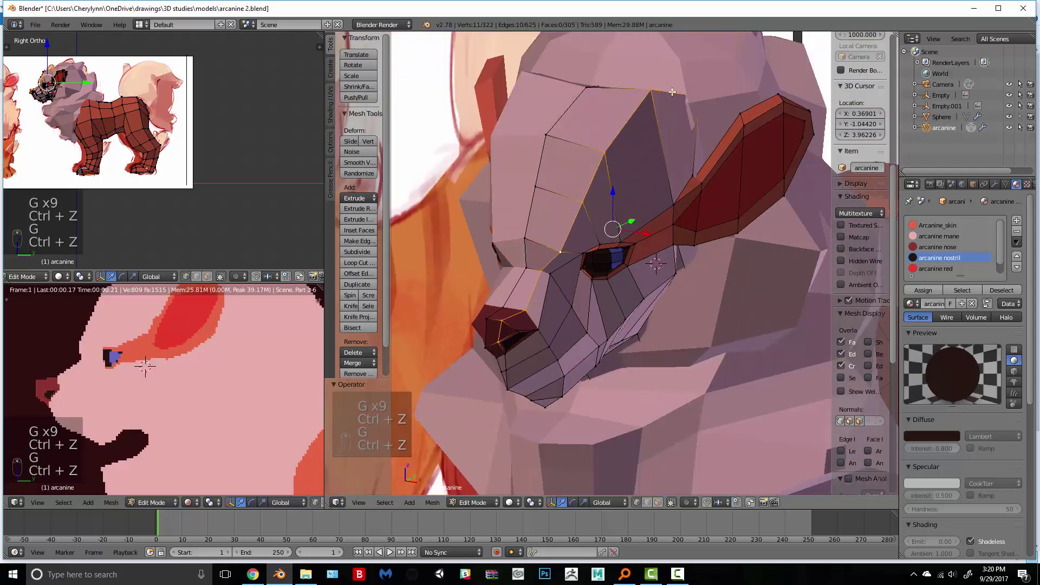
Step: Select the vertices along the brow ridge and edge-slide them toward the eye by a factor of 0.175
{"action": "right_click", "coordinate": [656, 94]}
{"action": "right_click", "coordinate": [605, 154], "text": "shift"}
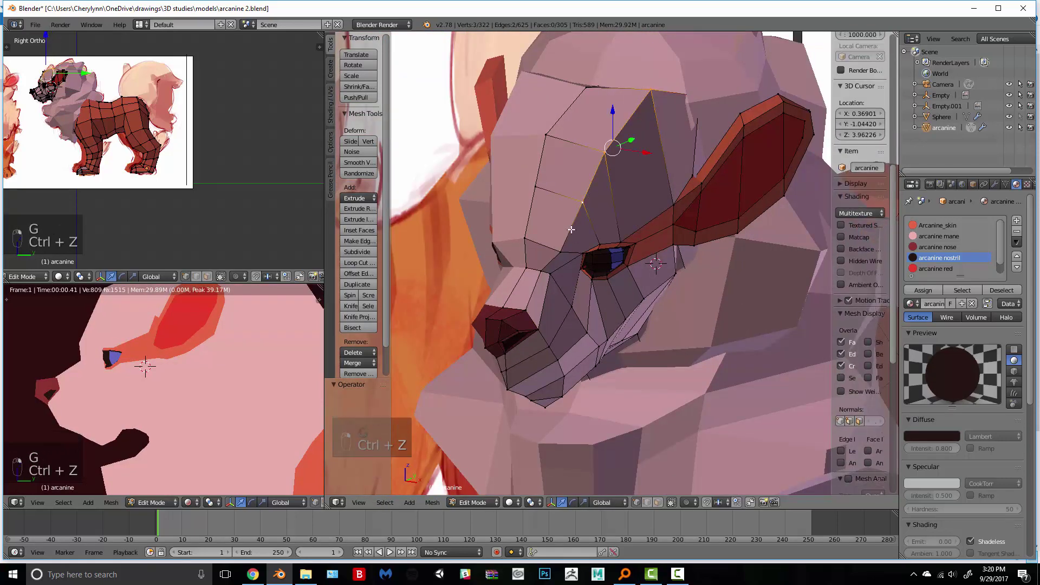
{"action": "right_click", "coordinate": [564, 248], "text": "shift"}
{"action": "key", "text": "g"}
{"action": "key", "text": "g"}
{"action": "left_click", "coordinate": [660, 164]}
Step: Slide the top vertex of the brow ridge down its edge and move it outward toward the ear
{"action": "right_click", "coordinate": [654, 112]}
{"action": "key", "text": "g"}
{"action": "key", "text": "g"}
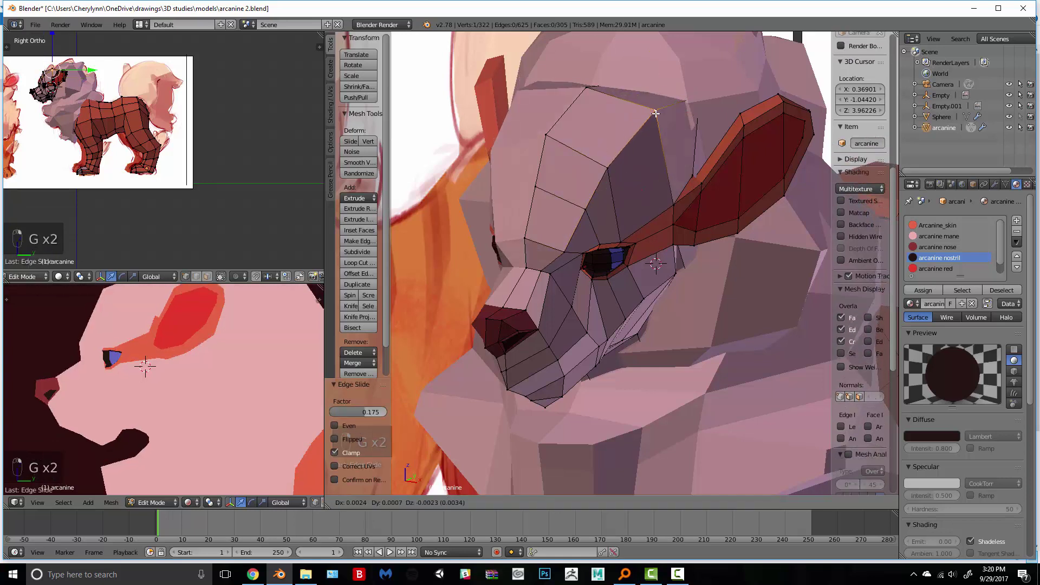
{"action": "left_click", "coordinate": [658, 134]}
{"action": "key", "text": "g"}
{"action": "left_click", "coordinate": [665, 132]}
Step: Vertex-slide the upper-middle brow vertex by 0.149 and move it outward toward the ear
{"action": "right_click_drag", "start_coordinate": [610, 171], "coordinate": [613, 175]}
{"action": "key", "text": "g"}
{"action": "left_click", "coordinate": [619, 189]}
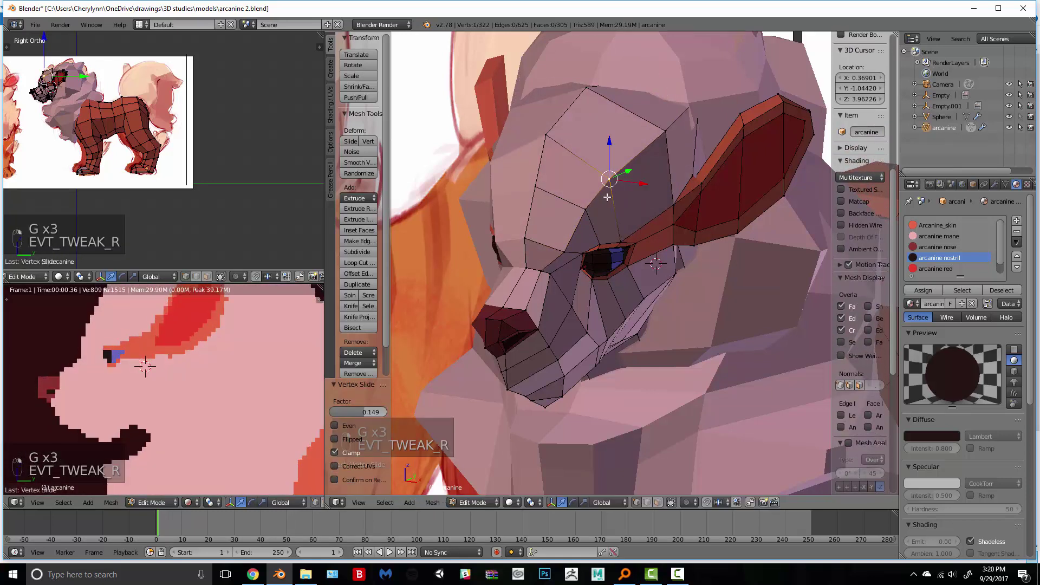
{"action": "key", "text": "g"}
{"action": "left_click", "coordinate": [624, 194]}
Step: Move the lower brow vertex toward the eye and shift the vertex at the base of the brow toward the nose bridge
{"action": "right_click", "coordinate": [586, 210]}
{"action": "key", "text": "g"}
{"action": "left_click", "coordinate": [595, 215]}
{"action": "right_click", "coordinate": [565, 252]}
{"action": "key", "text": "g"}
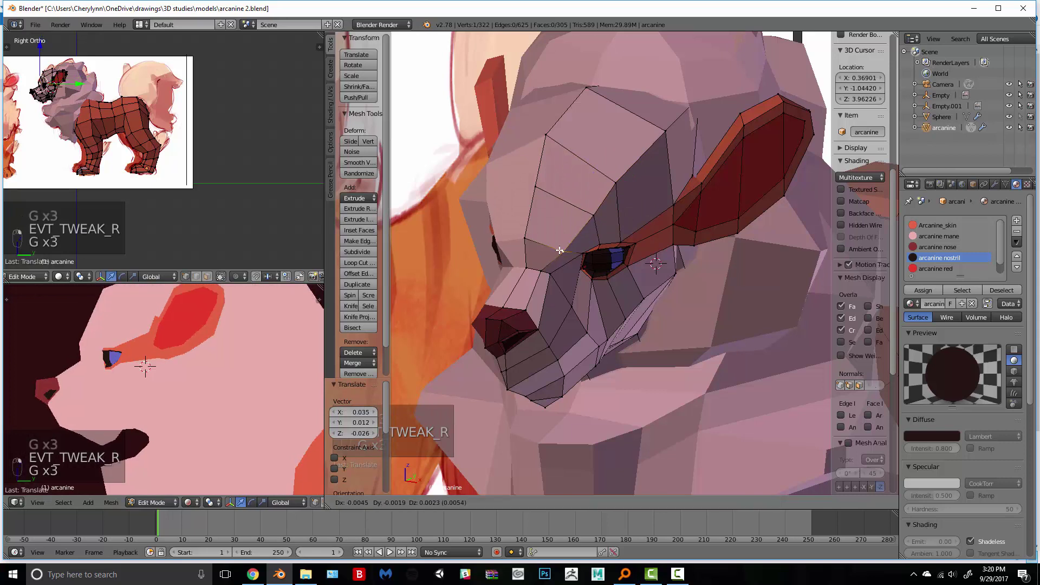
{"action": "left_click", "coordinate": [560, 251]}
Step: Select the two vertices at the top of the nose bridge and raise them 0.012 along Z
{"action": "right_click", "coordinate": [544, 270]}
{"action": "right_click", "coordinate": [550, 272], "text": "shift"}
{"action": "key", "text": "g"}
{"action": "left_click", "coordinate": [549, 268]}
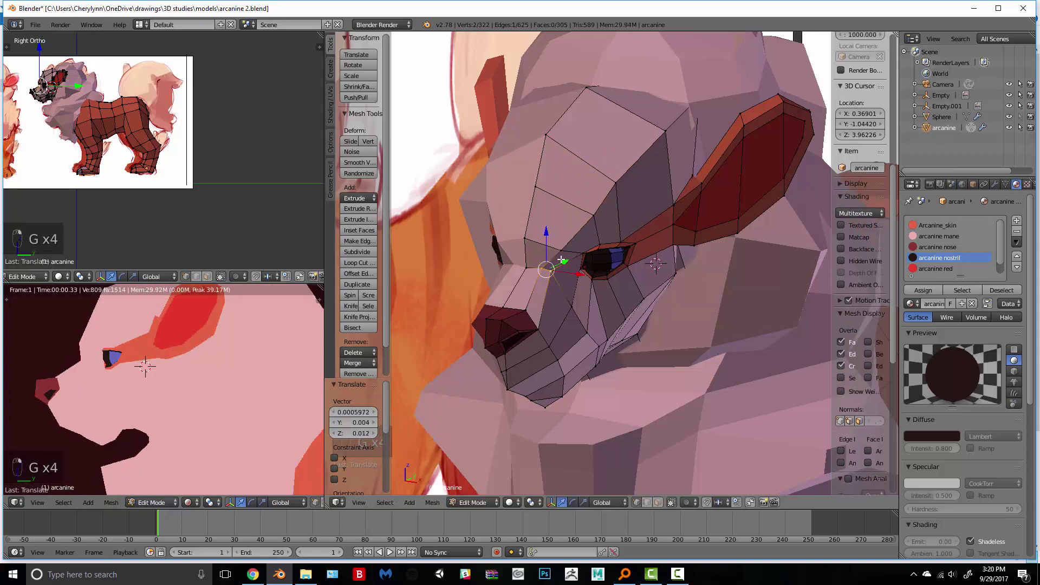
Step: Edge-slide the two middle brow vertices by -0.161 and shift them farther outward
{"action": "right_click", "coordinate": [597, 214]}
{"action": "right_click_drag", "start_coordinate": [617, 184], "coordinate": [621, 187], "text": "shift"}
{"action": "key", "text": "g"}
{"action": "left_click", "coordinate": [632, 192]}
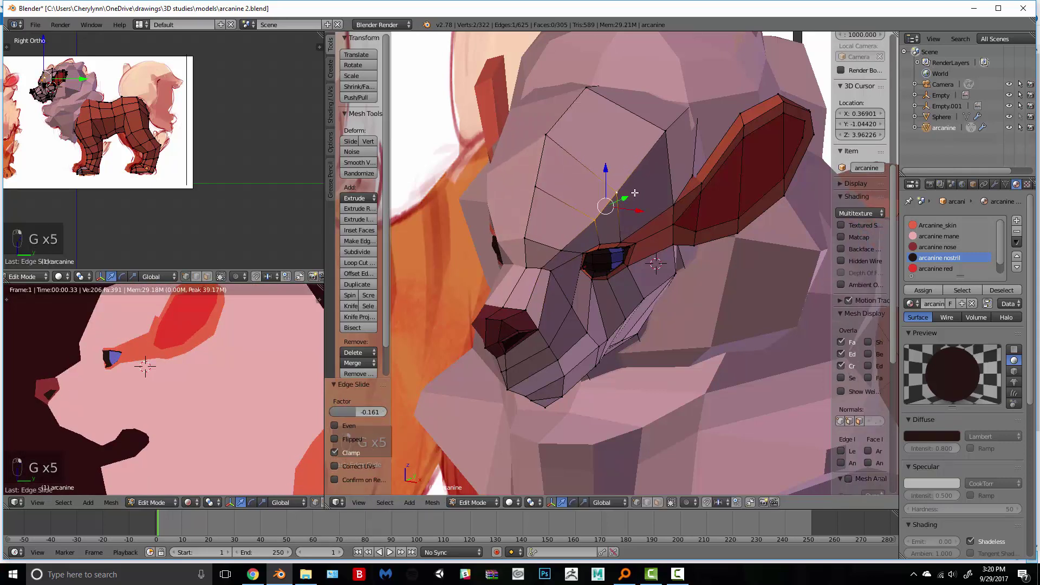
{"action": "key", "text": "g"}
{"action": "left_click", "coordinate": [641, 196]}
Step: Reposition the outer forehead vertex above the brow so the forehead contour follows the head from the front
{"action": "right_click", "coordinate": [666, 132]}
{"action": "key", "text": "g"}
{"action": "left_click", "coordinate": [670, 137]}
{"action": "middle_click_drag", "start_coordinate": [604, 187], "coordinate": [647, 194]}
{"action": "key", "text": "z"}
{"action": "key", "text": "z"}
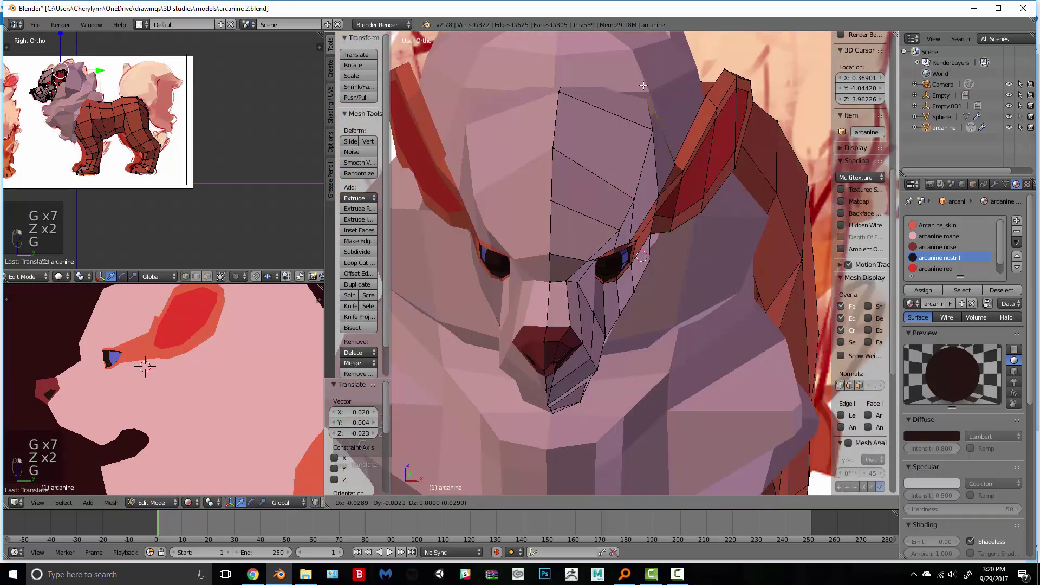
{"action": "key", "text": "g"}
{"action": "key", "text": "g"}
{"action": "left_click", "coordinate": [623, 87]}
{"action": "key", "text": "g"}
{"action": "left_click", "coordinate": [650, 136]}
Step: Pull the vertex in front of the ear inward using wireframe display, and shift the outer forehead vertex 0.024 inward along X
{"action": "key", "text": "z"}
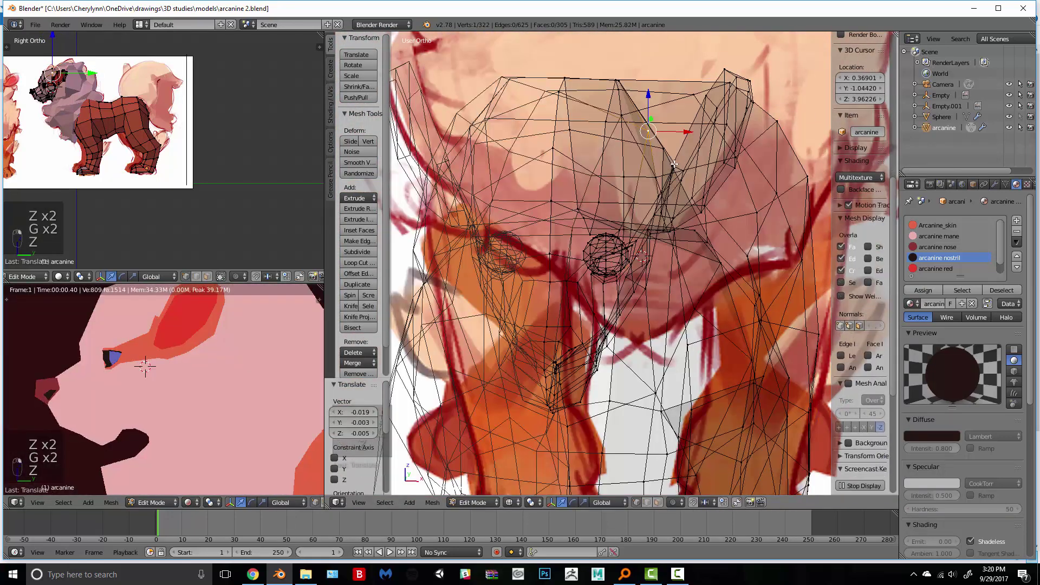
{"action": "key", "text": "g"}
{"action": "left_click", "coordinate": [656, 153]}
{"action": "key", "text": "z"}
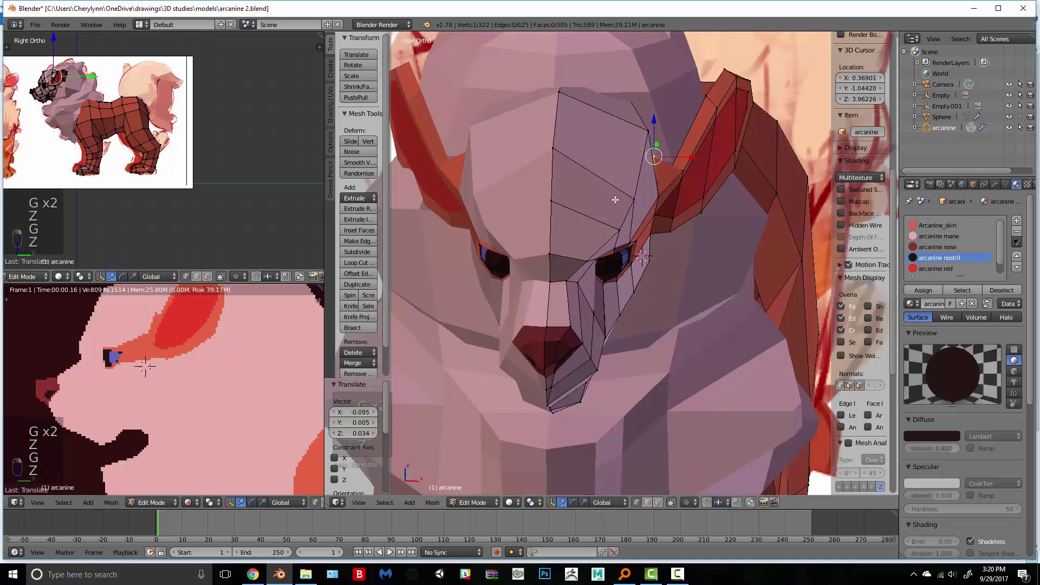
{"action": "middle_click_drag", "start_coordinate": [616, 199], "coordinate": [619, 183]}
{"action": "key", "text": "g"}
{"action": "left_click", "coordinate": [642, 130]}
{"action": "scroll", "coordinate": [616, 275], "scroll_direction": "up", "scroll_amount": 2}
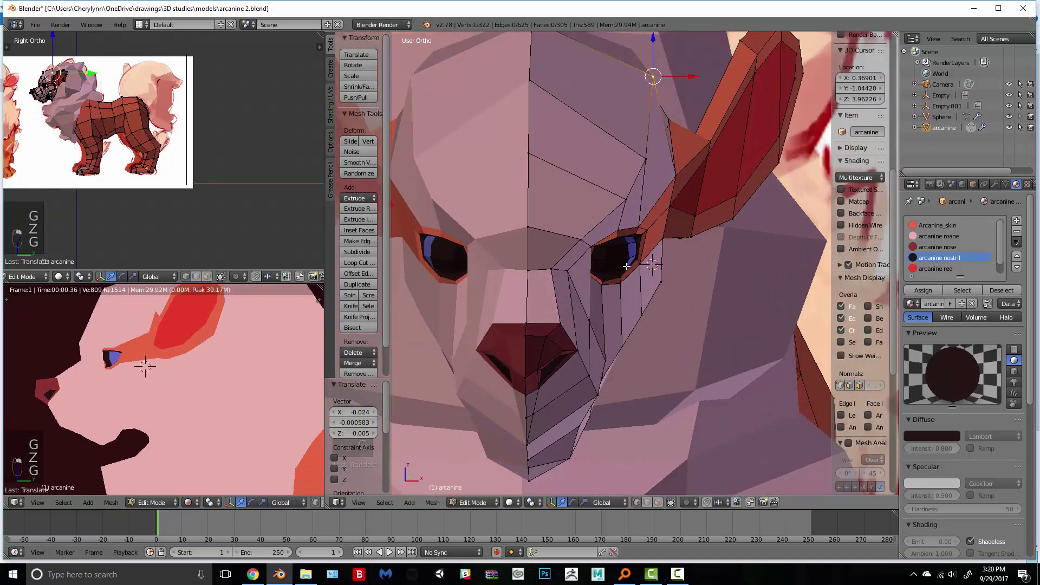
Step: Clear the selection and box-select the nose and nose-bridge vertices
{"action": "key", "text": "a"}
{"action": "key", "text": "b"}
{"action": "left_click_drag", "start_coordinate": [593, 411], "coordinate": [494, 320]}
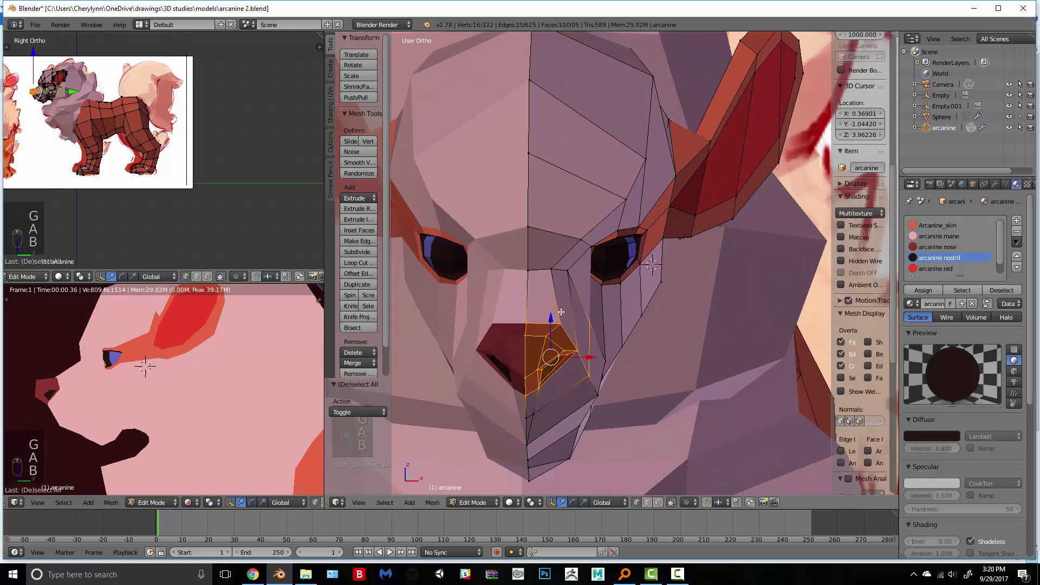
{"action": "key", "text": "b"}
{"action": "left_click_drag", "start_coordinate": [577, 287], "coordinate": [521, 270]}
Step: Extend the selection over the muzzle side and chin, leaving out the vertices behind the mouth corner
{"action": "middle_click_drag", "start_coordinate": [596, 437], "coordinate": [584, 382]}
{"action": "key", "text": "b"}
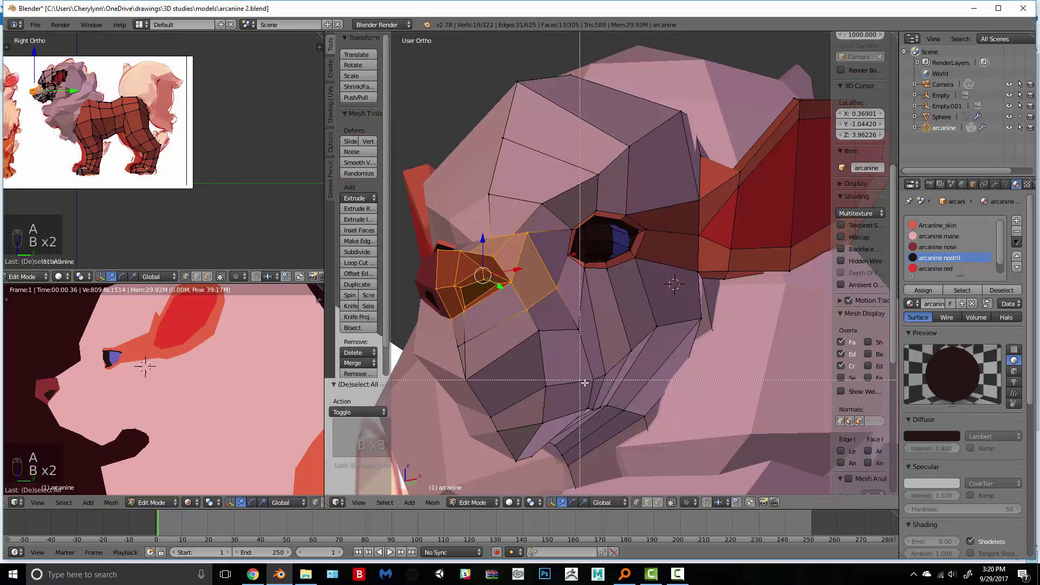
{"action": "left_click_drag", "start_coordinate": [549, 420], "coordinate": [559, 436]}
{"action": "key", "text": "b"}
{"action": "left_click_drag", "start_coordinate": [549, 316], "coordinate": [635, 417]}
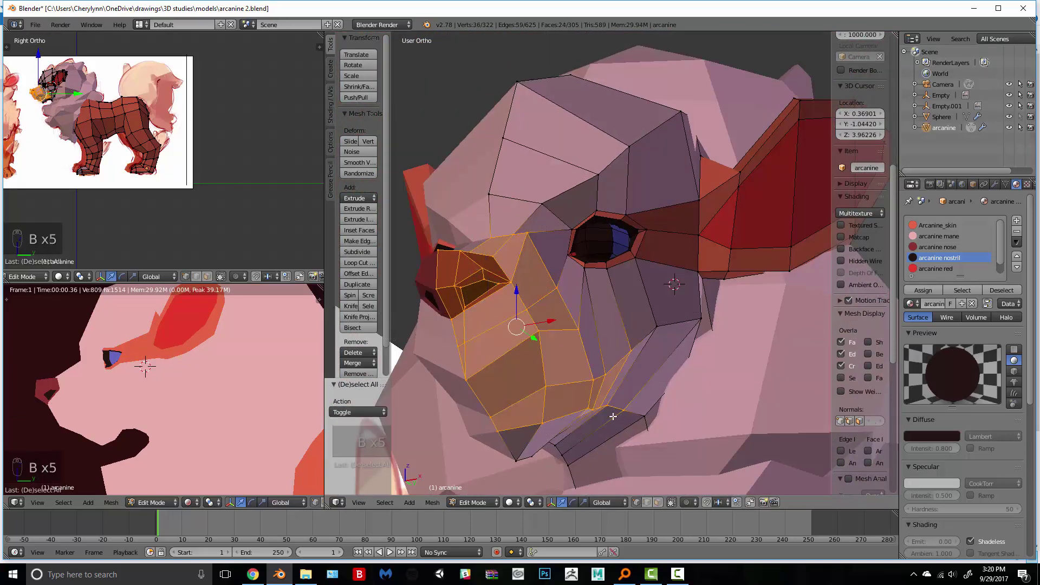
{"action": "right_click_drag", "start_coordinate": [599, 408], "coordinate": [594, 413], "text": "shift"}
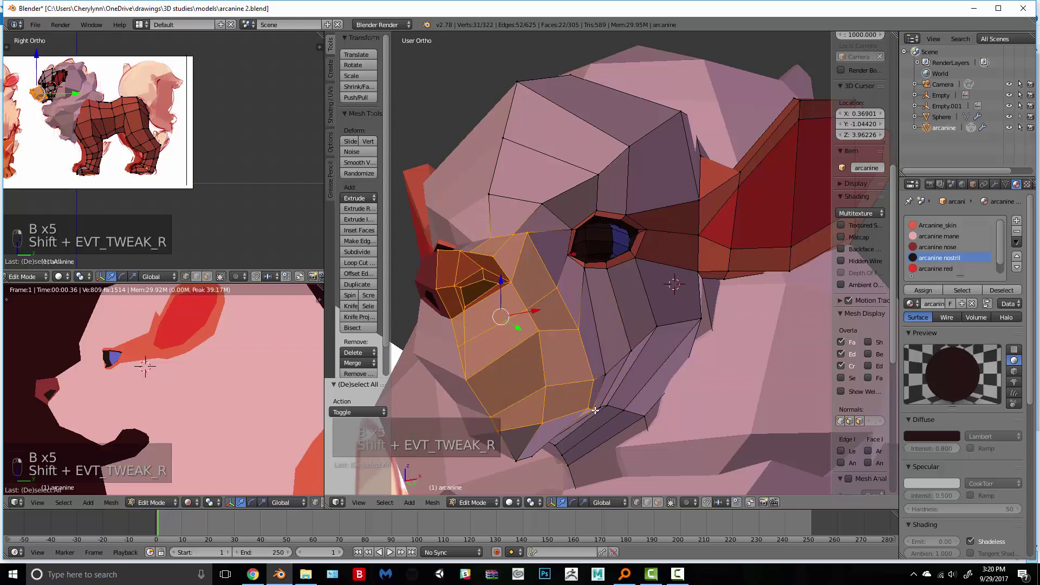
{"action": "right_click_drag", "start_coordinate": [522, 465], "coordinate": [524, 464], "text": "shift"}
Step: Undo the muzzle move, enable Clipping on the Mirror modifier, and move the selected muzzle vertices 0.022 along X in the front view
{"action": "key", "text": "KP_1"}
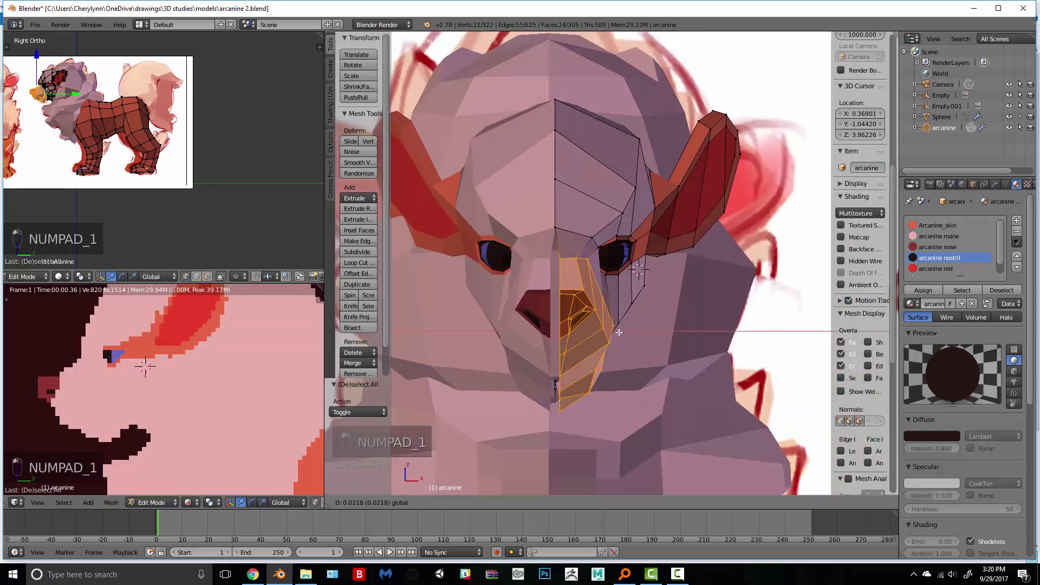
{"action": "key", "text": "ctrl+z"}
{"action": "left_click", "coordinate": [995, 185]}
{"action": "left_click", "coordinate": [961, 295]}
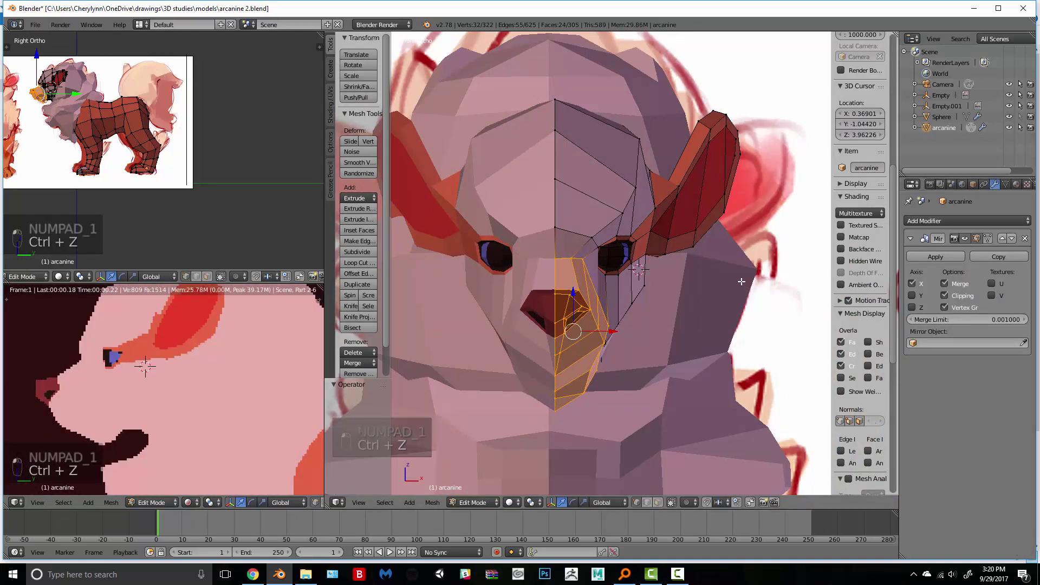
{"action": "left_click_drag", "start_coordinate": [609, 331], "coordinate": [613, 332]}
{"action": "scroll", "coordinate": [585, 272], "scroll_direction": "up", "scroll_amount": 3}
Step: Try to move the vertex between the nose bridge and the inner eye corner
{"action": "right_click", "coordinate": [568, 256]}
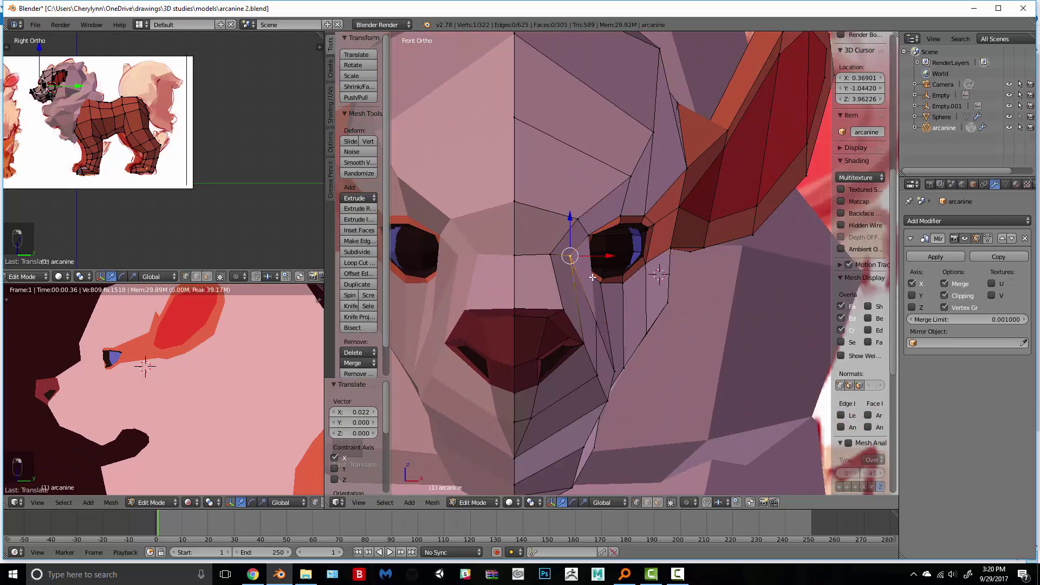
{"action": "key", "text": "h"}
{"action": "key", "text": "ctrl+z"}
{"action": "key", "text": "g"}
{"action": "left_click", "coordinate": [585, 267]}
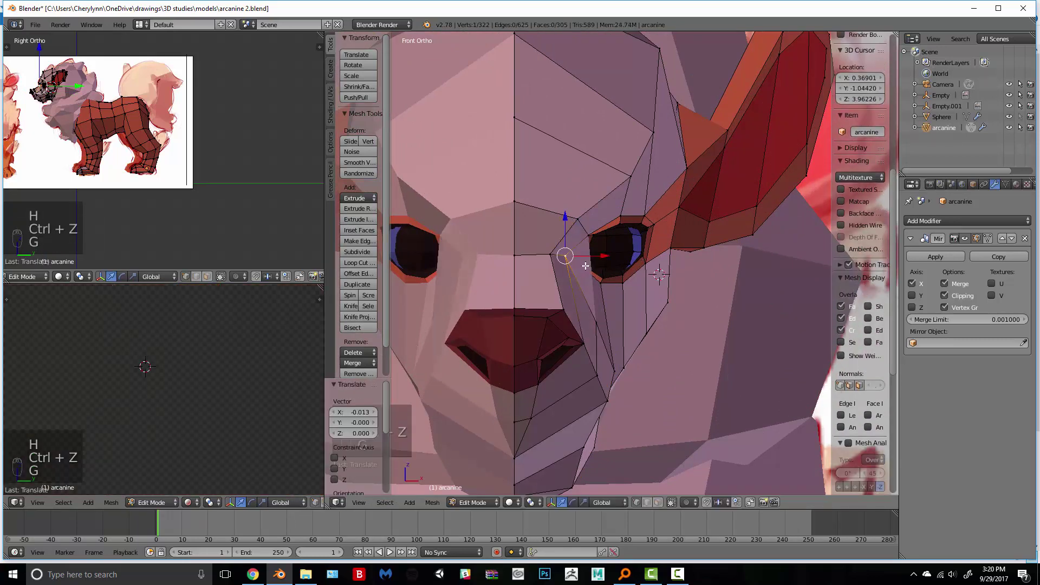
{"action": "middle_click_drag", "start_coordinate": [563, 267], "coordinate": [498, 262]}
{"action": "key", "text": "ctrl+z"}
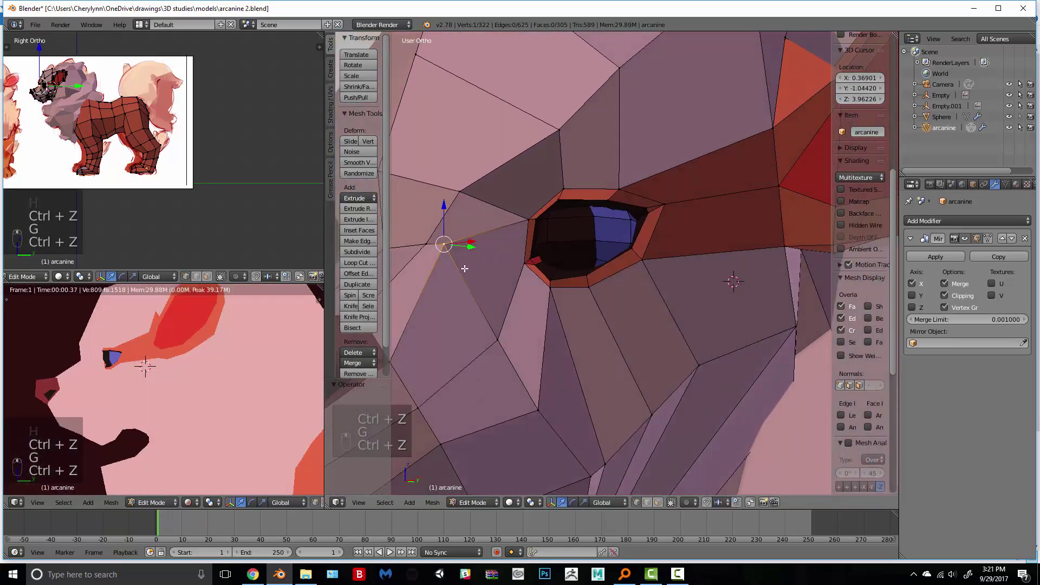
Step: Cut a new edge with the Knife from the vertex beside the nose bridge to the inner corner of the eye
{"action": "key", "text": "j"}
{"action": "key", "text": "k"}
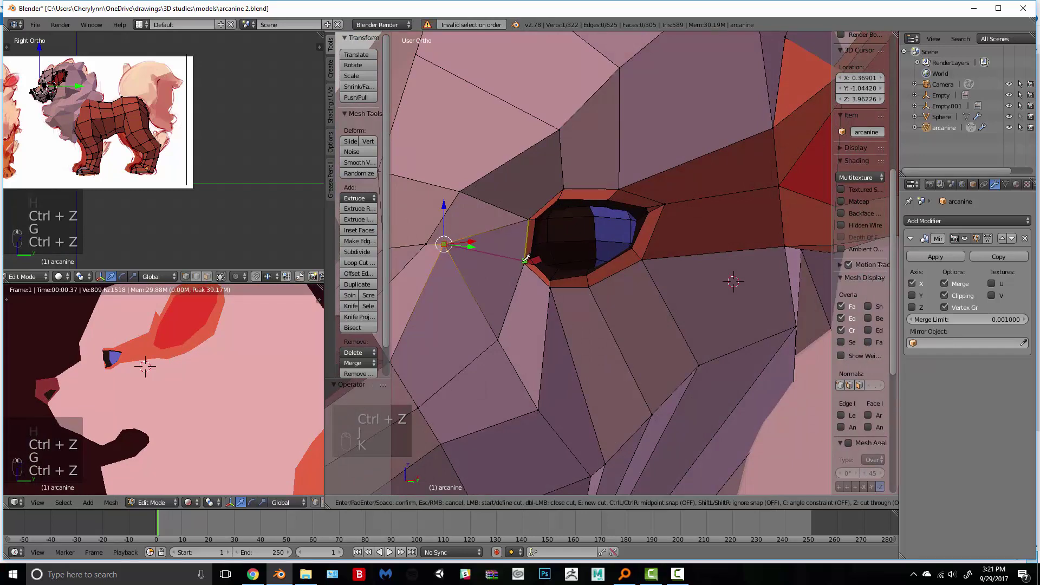
{"action": "key", "text": "Return"}
Step: Nudge the geometry beside the inner eye corner and move the muzzle-side vertex below it toward the nose
{"action": "middle_click_drag", "start_coordinate": [500, 279], "coordinate": [559, 285]}
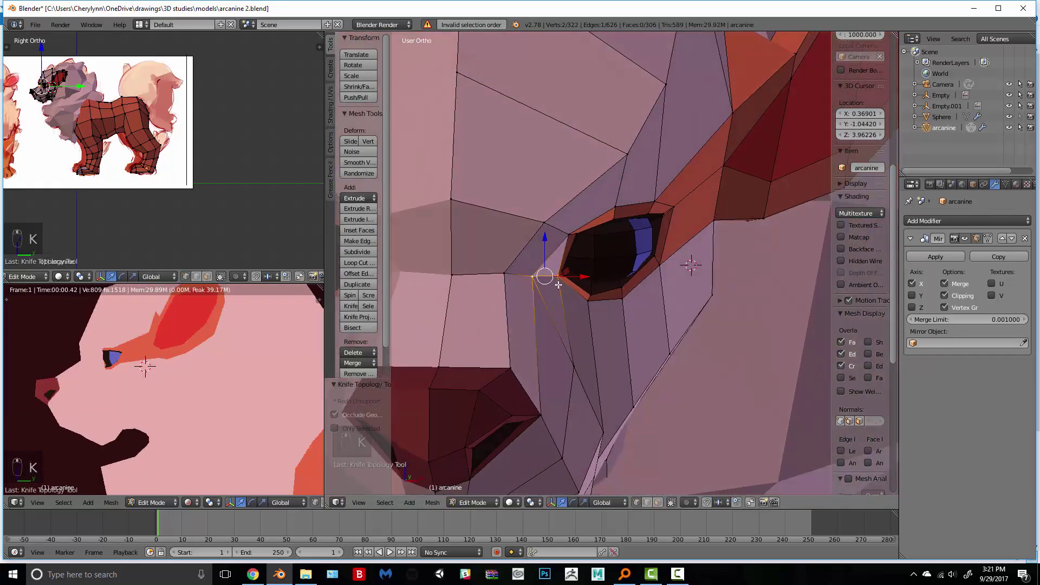
{"action": "key", "text": "g"}
{"action": "left_click", "coordinate": [578, 288]}
{"action": "right_click", "coordinate": [574, 366]}
{"action": "key", "text": "g"}
{"action": "left_click", "coordinate": [569, 364]}
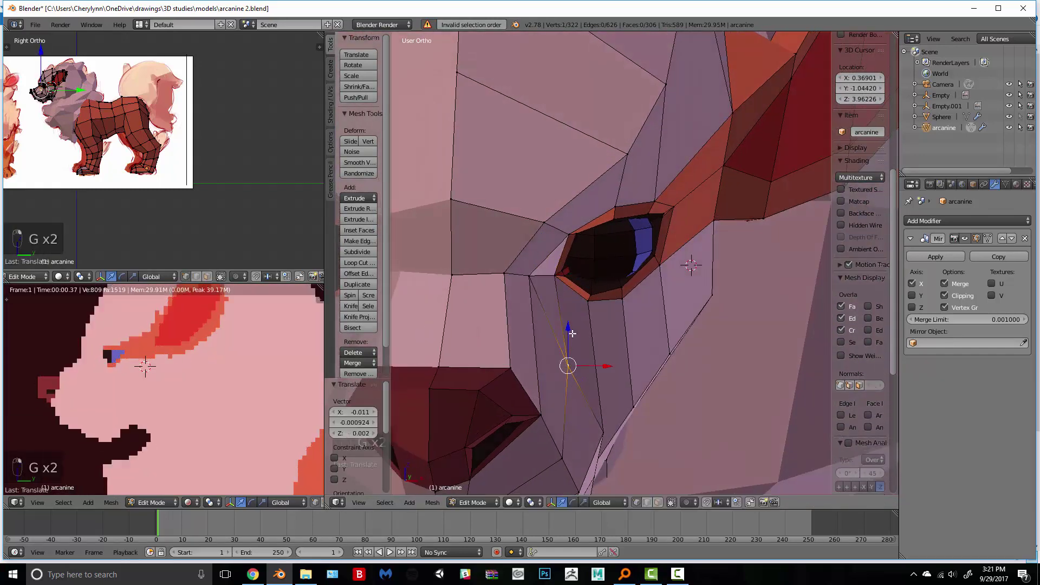
Step: Slide the outer nose-bridge vertex along its edge and move the vertex beside the inner eye corner 0.020 toward the bridge
{"action": "middle_click_drag", "start_coordinate": [566, 352], "coordinate": [589, 312]}
{"action": "scroll", "coordinate": [589, 309], "scroll_direction": "down", "scroll_amount": 2}
{"action": "scroll", "coordinate": [577, 276], "scroll_direction": "up", "scroll_amount": 1}
{"action": "key", "text": "g"}
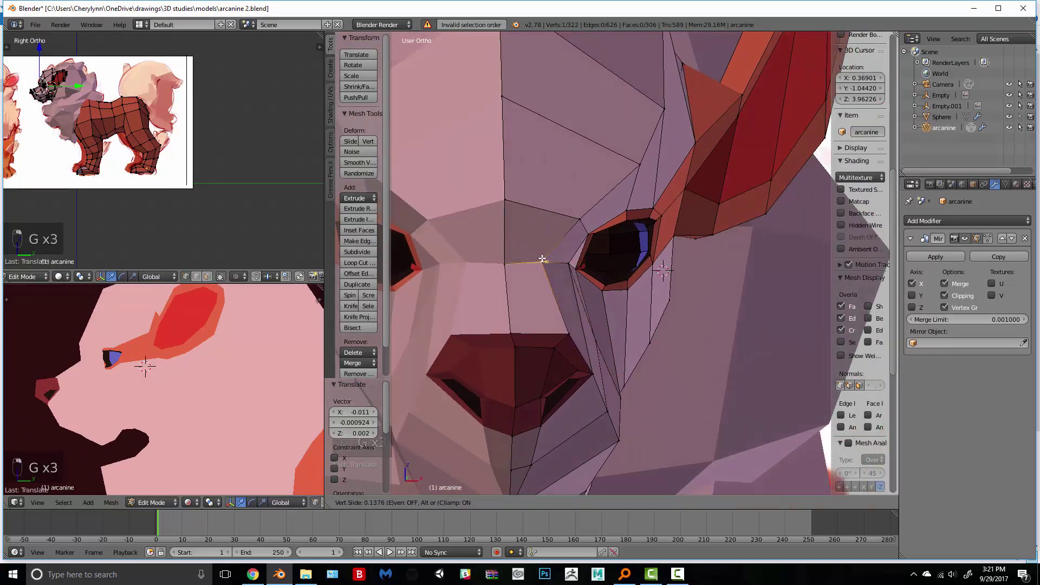
{"action": "left_click", "coordinate": [541, 262]}
{"action": "key", "text": "g"}
{"action": "left_click", "coordinate": [559, 264]}
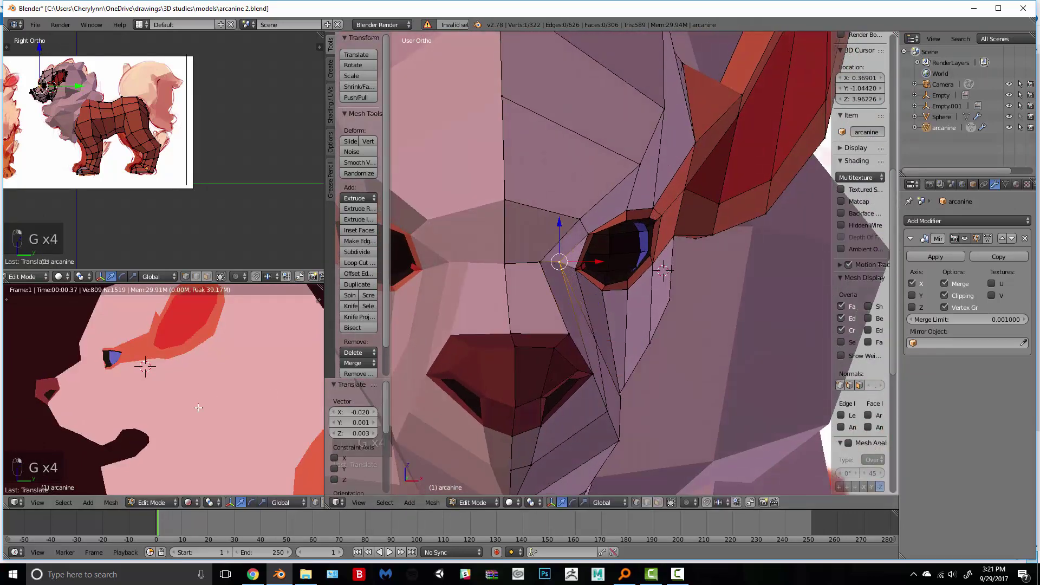
Step: Move the two connected vertices beside the nose on the muzzle's side together, slightly upward and inward
{"action": "scroll", "coordinate": [199, 407], "scroll_direction": "down", "scroll_amount": 2}
{"action": "mouse_move", "coordinate": [198, 407]}
{"action": "middle_mouse_down"}
{"action": "mouse_move", "coordinate": [267, 401]}
{"action": "mouse_move", "coordinate": [197, 404]}
{"action": "middle_mouse_up"}
{"action": "scroll", "coordinate": [230, 404], "scroll_direction": "up", "scroll_amount": 2}
{"action": "scroll", "coordinate": [590, 267], "scroll_direction": "down", "scroll_amount": 2}
{"action": "key", "text": "KP_1"}
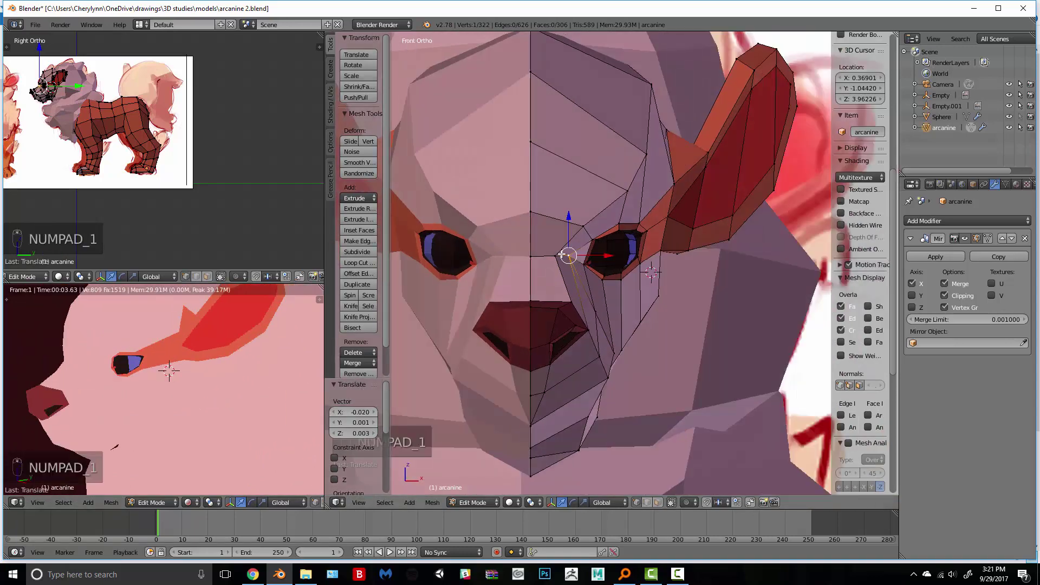
{"action": "scroll", "coordinate": [565, 253], "scroll_direction": "up", "scroll_amount": 3}
{"action": "middle_click_drag", "start_coordinate": [555, 379], "coordinate": [561, 208], "text": "shift"}
{"action": "right_click", "coordinate": [587, 320]}
{"action": "right_click", "coordinate": [580, 238], "text": "shift"}
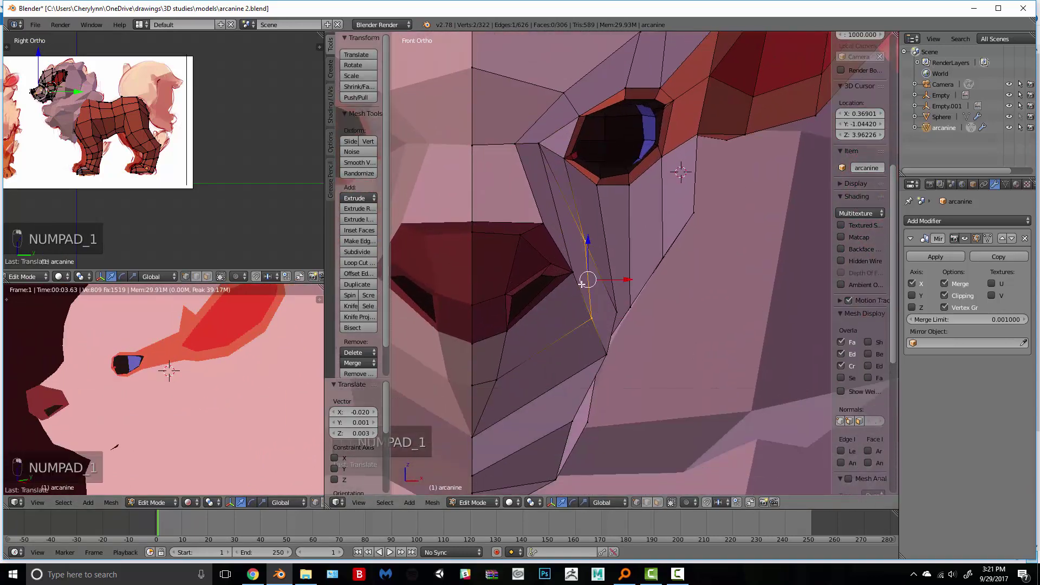
{"action": "middle_click_drag", "start_coordinate": [582, 284], "coordinate": [584, 262]}
{"action": "key", "text": "g"}
{"action": "left_click", "coordinate": [583, 258]}
Step: Move the two muzzle-side vertices below nose level inward, one by -0.006 and the other by -0.011 along X
{"action": "right_click", "coordinate": [612, 302]}
{"action": "key", "text": "g"}
{"action": "left_click", "coordinate": [614, 294]}
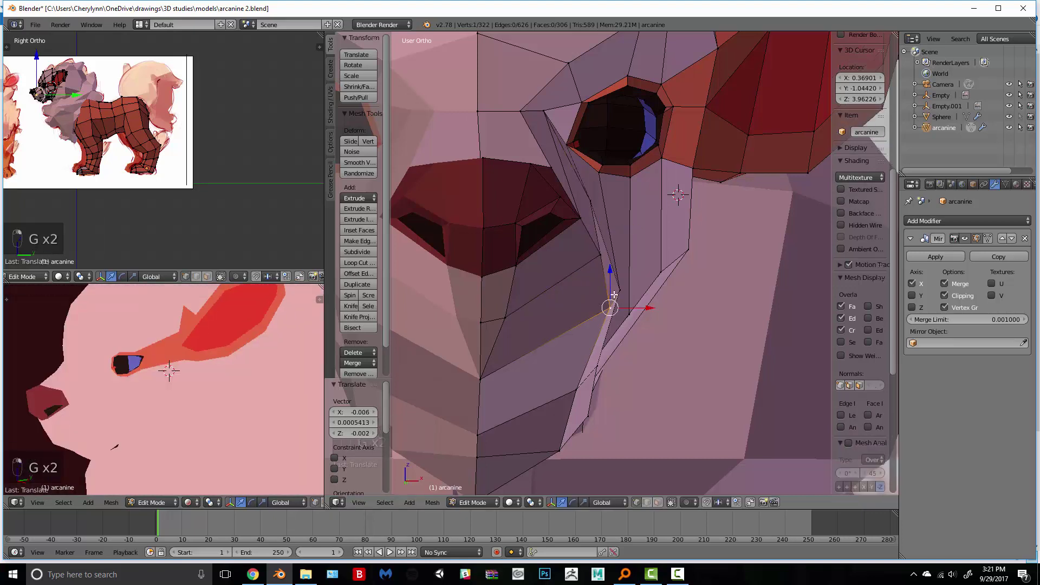
{"action": "right_click", "coordinate": [619, 292]}
{"action": "key", "text": "g"}
{"action": "left_click", "coordinate": [613, 288]}
Step: Slide the vertex below the nostril near the muzzle centreline about 0.14 along its edge, toward the muzzle side
{"action": "middle_click_drag", "start_coordinate": [584, 334], "coordinate": [640, 300], "text": "shift"}
{"action": "scroll", "coordinate": [638, 299], "scroll_direction": "down", "scroll_amount": 1}
{"action": "right_click", "coordinate": [569, 280]}
{"action": "key", "text": "g"}
{"action": "key", "text": "g"}
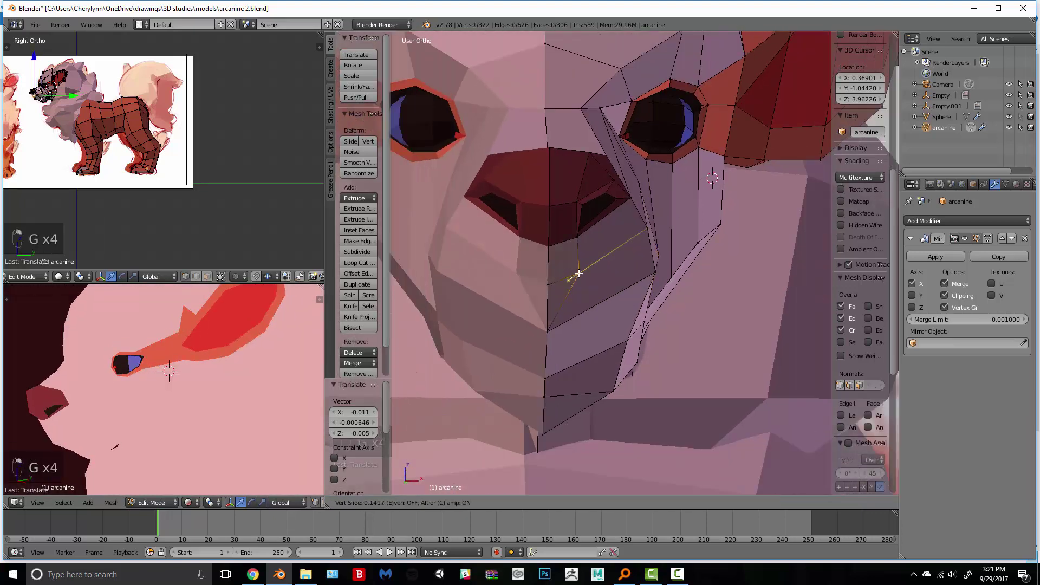
{"action": "left_click", "coordinate": [578, 273]}
Step: Raise the three lowest centreline vertices of the mouth and chin slightly, moving the lowest one up 0.013
{"action": "right_click", "coordinate": [547, 377]}
{"action": "key", "text": "g"}
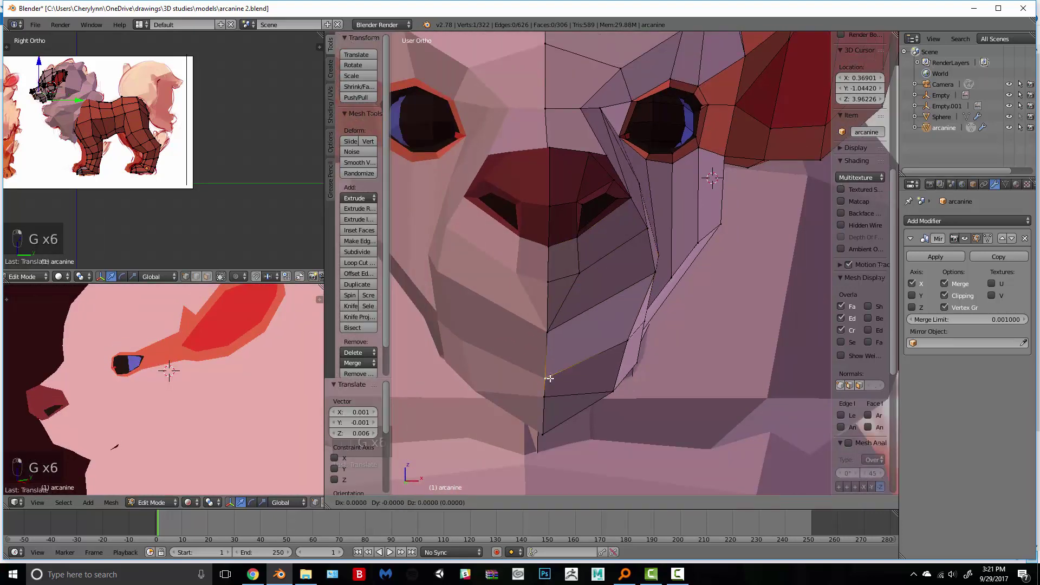
{"action": "left_click", "coordinate": [547, 373]}
{"action": "right_click", "coordinate": [545, 397]}
{"action": "key", "text": "g"}
{"action": "left_click", "coordinate": [546, 391]}
{"action": "right_click", "coordinate": [545, 431]}
{"action": "key", "text": "g"}
{"action": "left_click", "coordinate": [547, 426]}
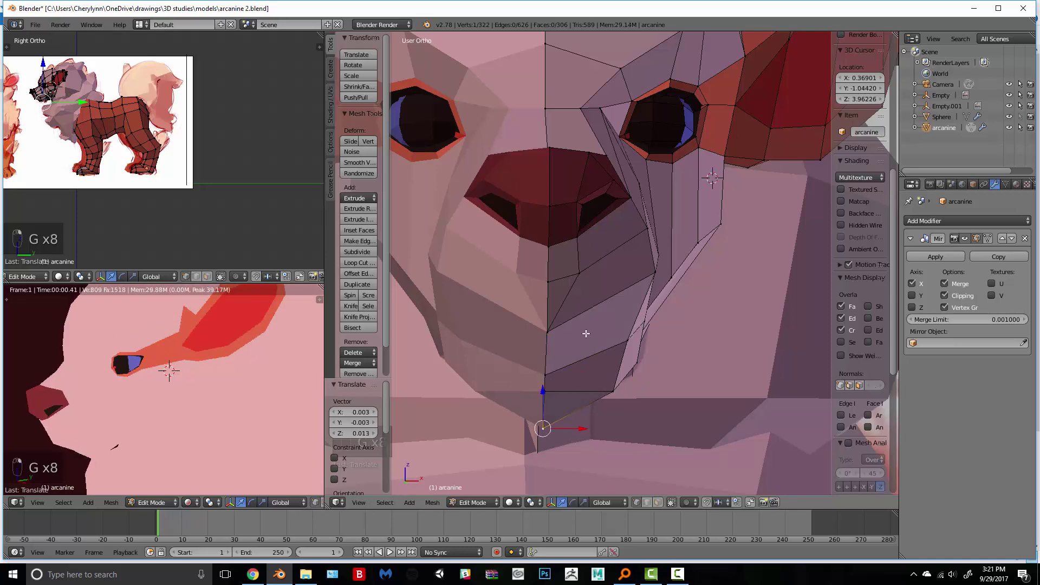
Step: Move the side vertex of the lower muzzle 0.016 outward along X and 0.013 up
{"action": "right_click", "coordinate": [611, 337]}
{"action": "key", "text": "g"}
{"action": "left_click", "coordinate": [621, 332]}
{"action": "scroll", "coordinate": [539, 332], "scroll_direction": "down", "scroll_amount": 3}
{"action": "middle_click_drag", "start_coordinate": [622, 332], "coordinate": [528, 338]}
{"action": "scroll", "coordinate": [528, 338], "scroll_direction": "down", "scroll_amount": 1}
{"action": "key", "text": "KP_3"}
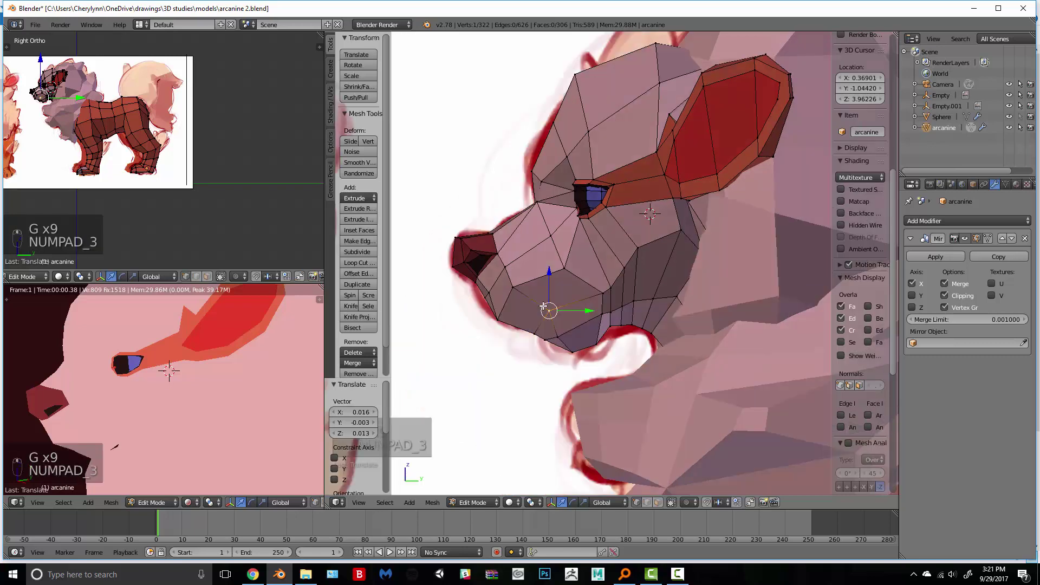
{"action": "key", "text": "z"}
{"action": "key", "text": "k"}
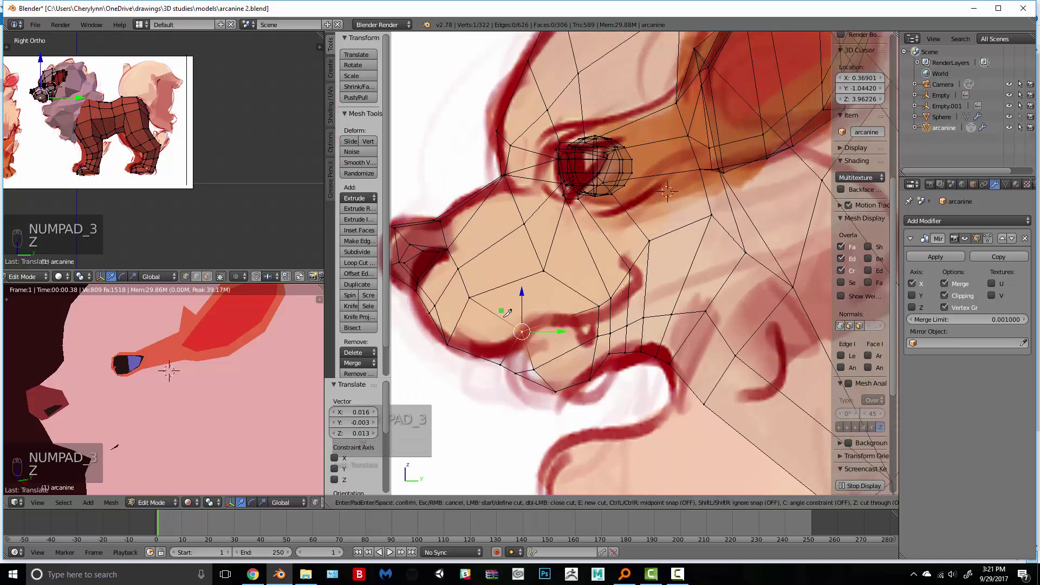
{"action": "key", "text": "Escape"}
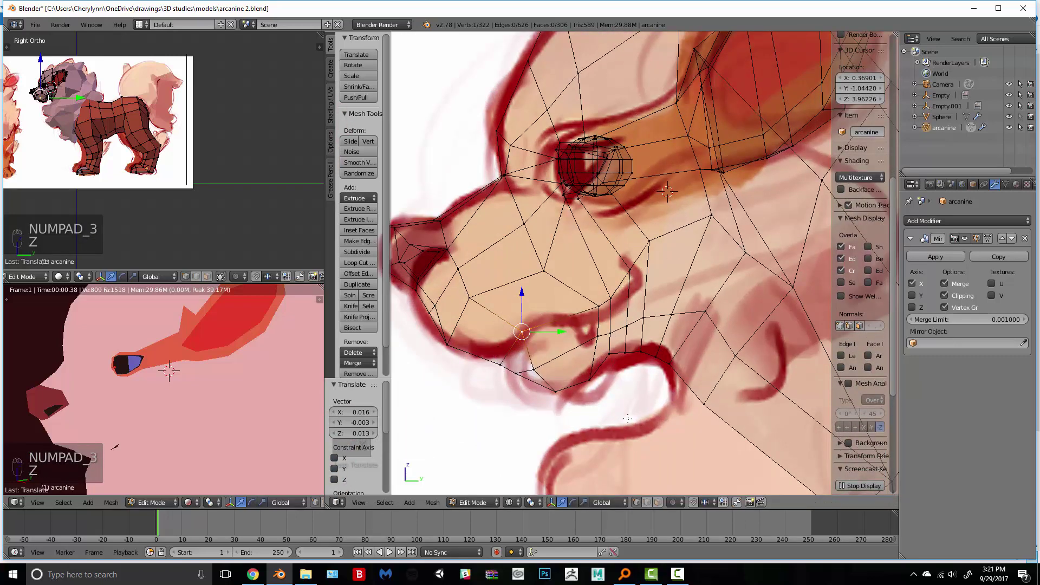
{"action": "key", "text": "k"}
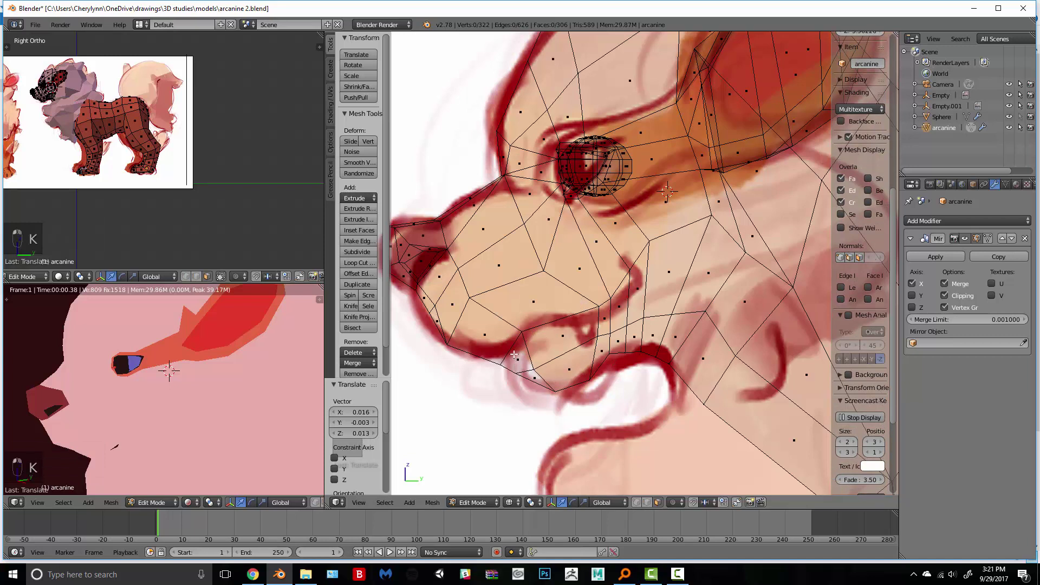
Step: In wireframe right view, Knife a mouth line from the muzzle's underside along the reference lip line to the cheek vertex at the mouth corner
{"action": "key", "text": "KP_3"}
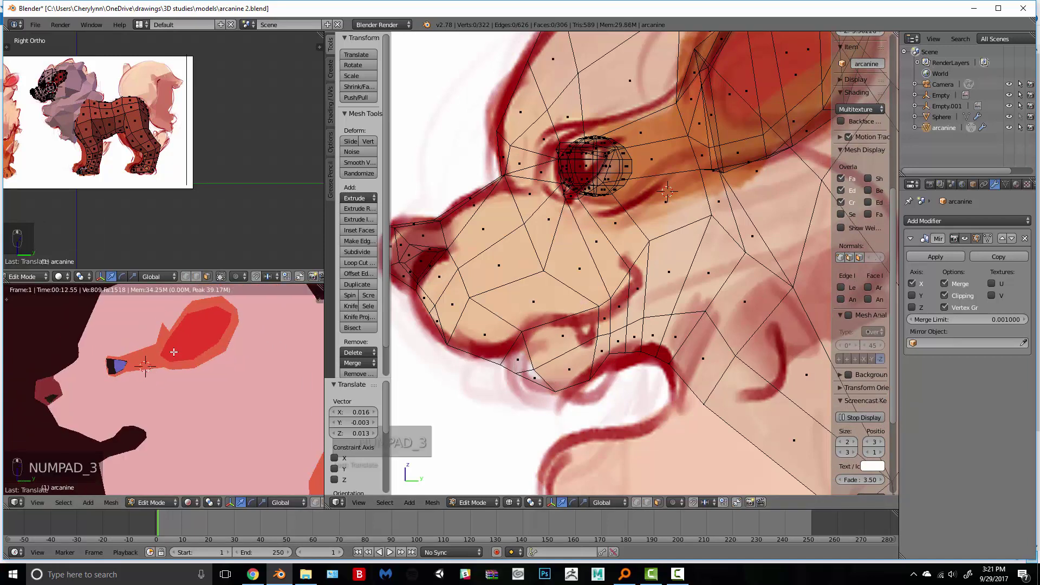
{"action": "scroll", "coordinate": [581, 249], "scroll_direction": "up", "scroll_amount": 5}
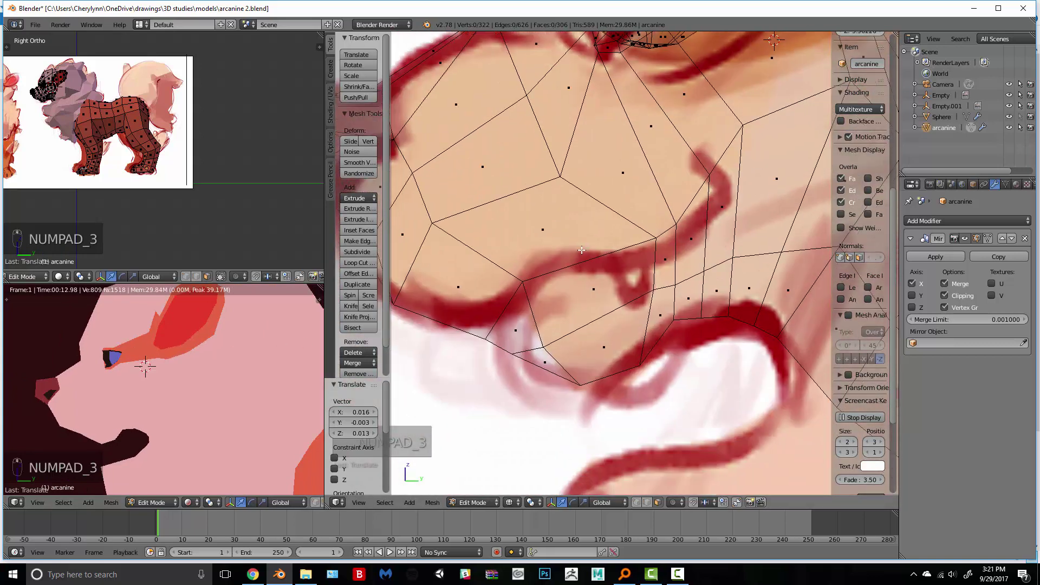
{"action": "key", "text": "z"}
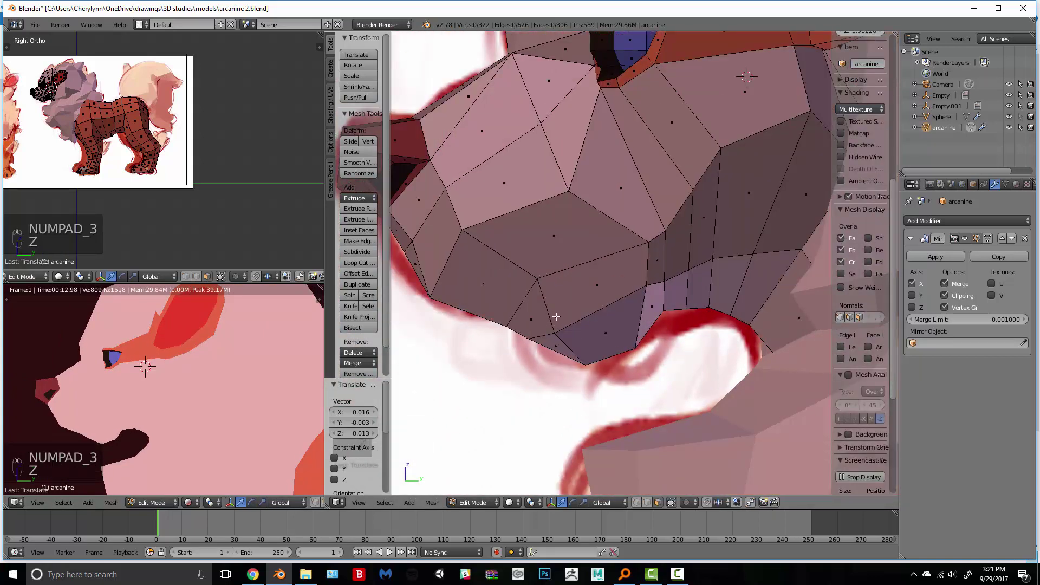
{"action": "right_click", "coordinate": [528, 309]}
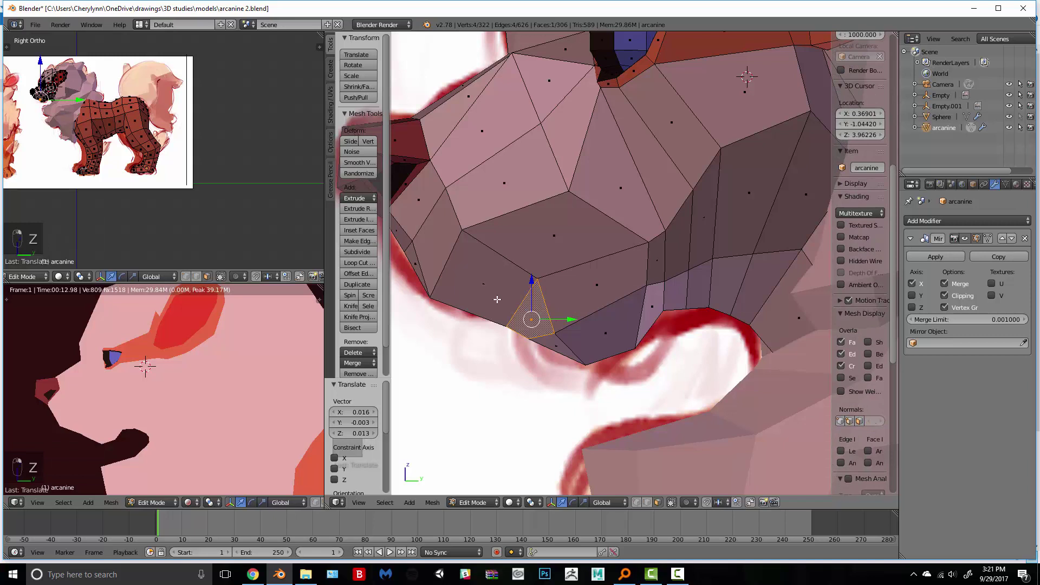
{"action": "key", "text": "k"}
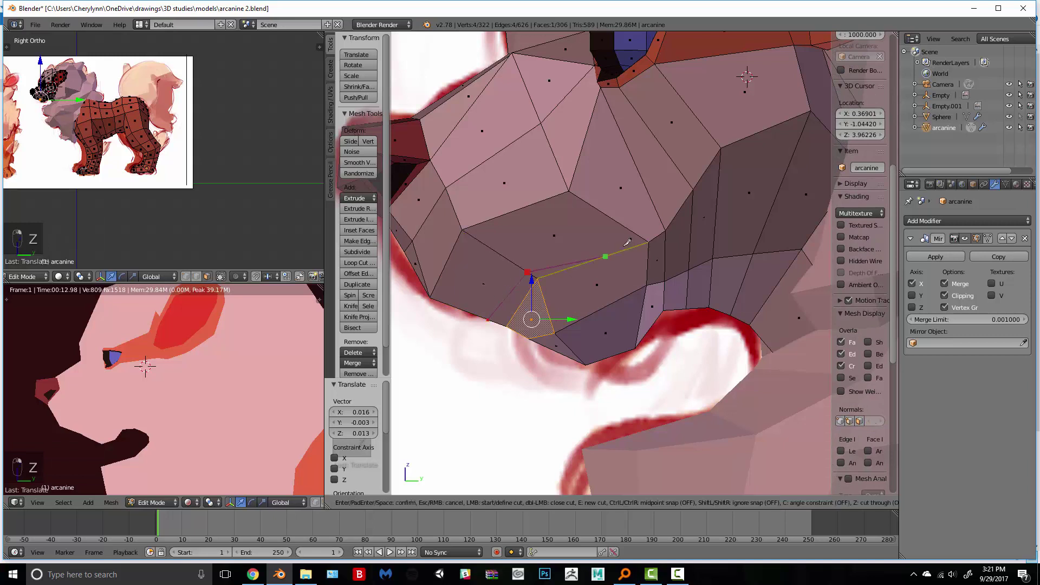
{"action": "right_click", "coordinate": [635, 232]}
{"action": "key", "text": "z"}
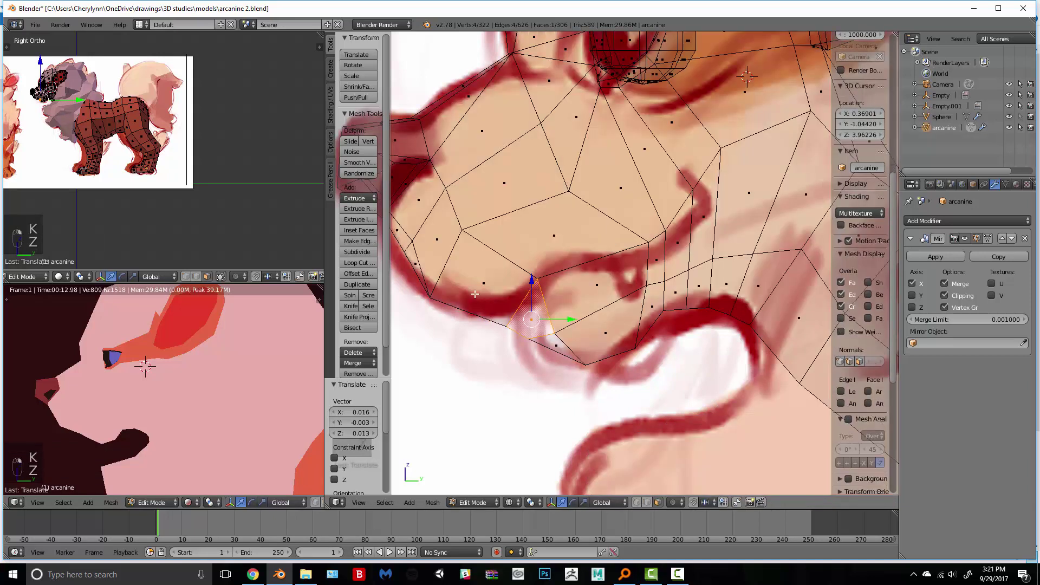
{"action": "key", "text": "k"}
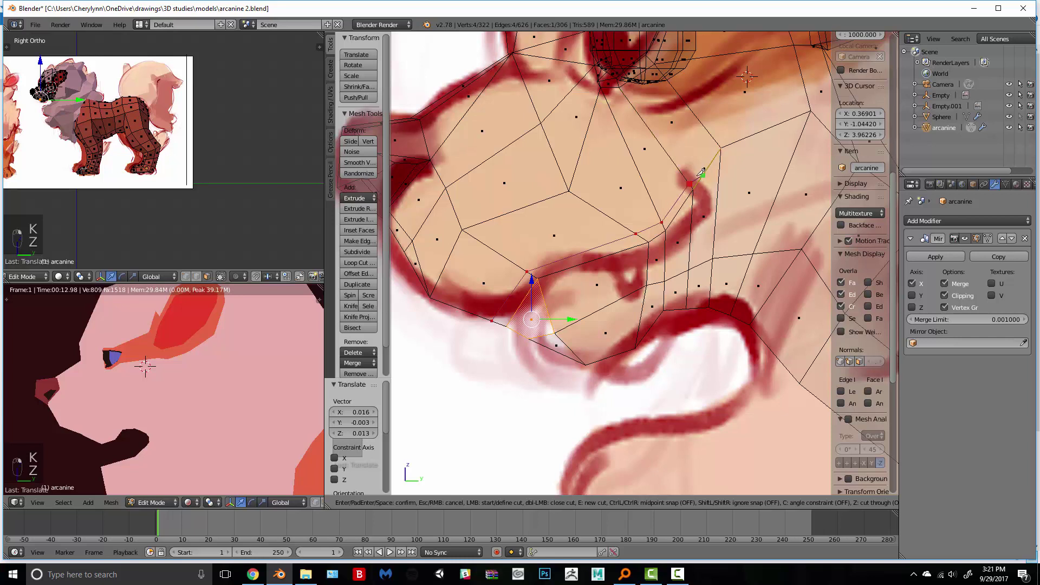
{"action": "key", "text": "Escape"}
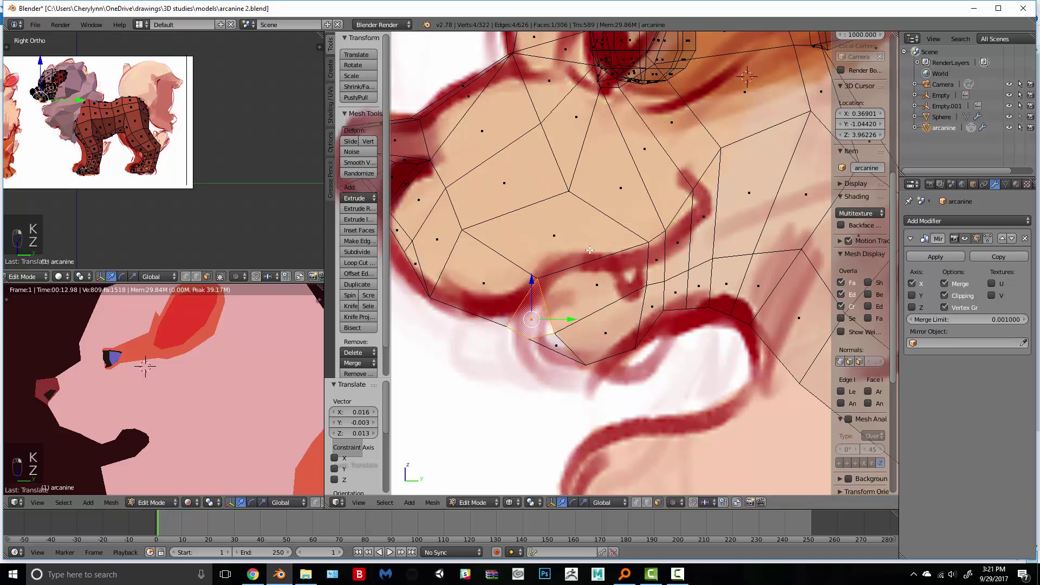
{"action": "key", "text": "k"}
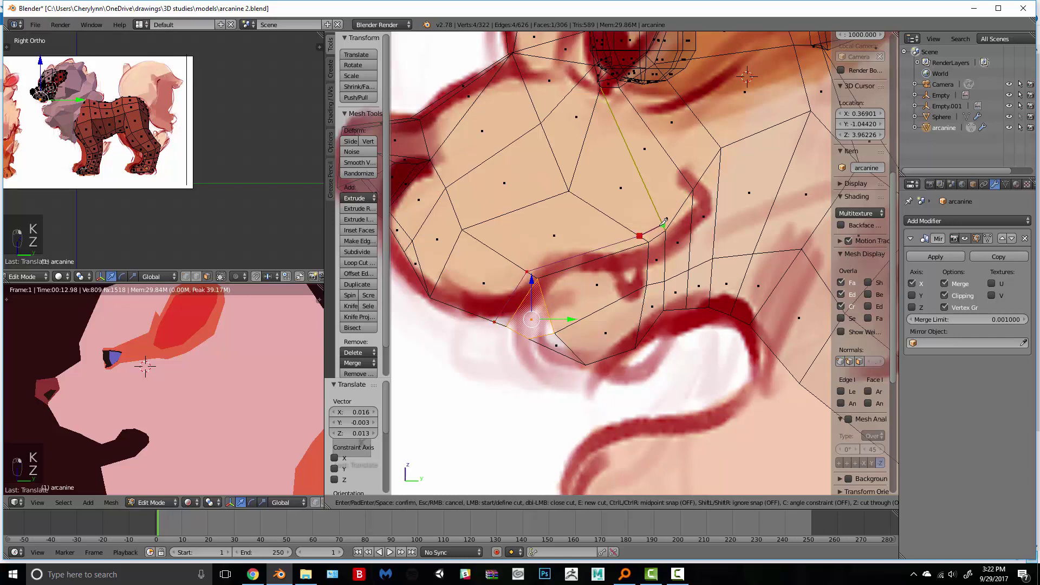
{"action": "key", "text": "Return"}
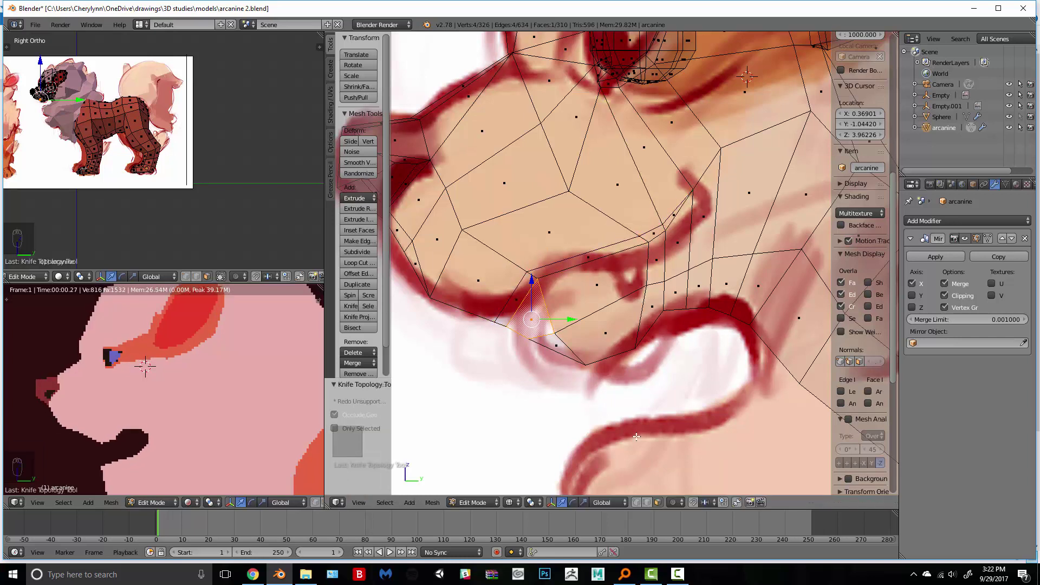
Step: Select the thin faces along the new mouth line and assign them the arcanine nostril material
{"action": "right_click", "coordinate": [536, 271], "text": "alt"}
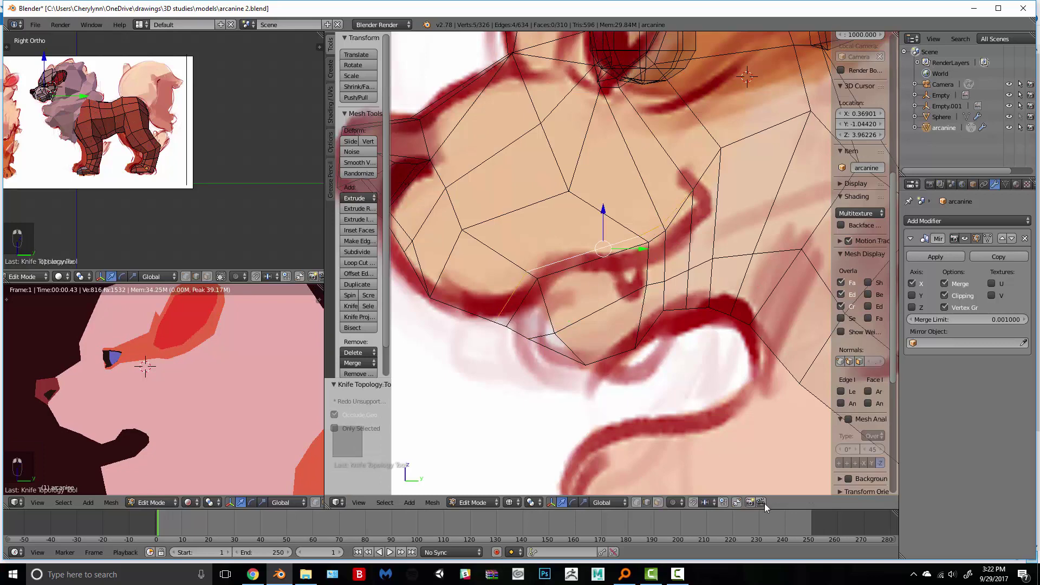
{"action": "left_click", "coordinate": [583, 502]}
{"action": "right_click", "coordinate": [600, 252], "text": "alt"}
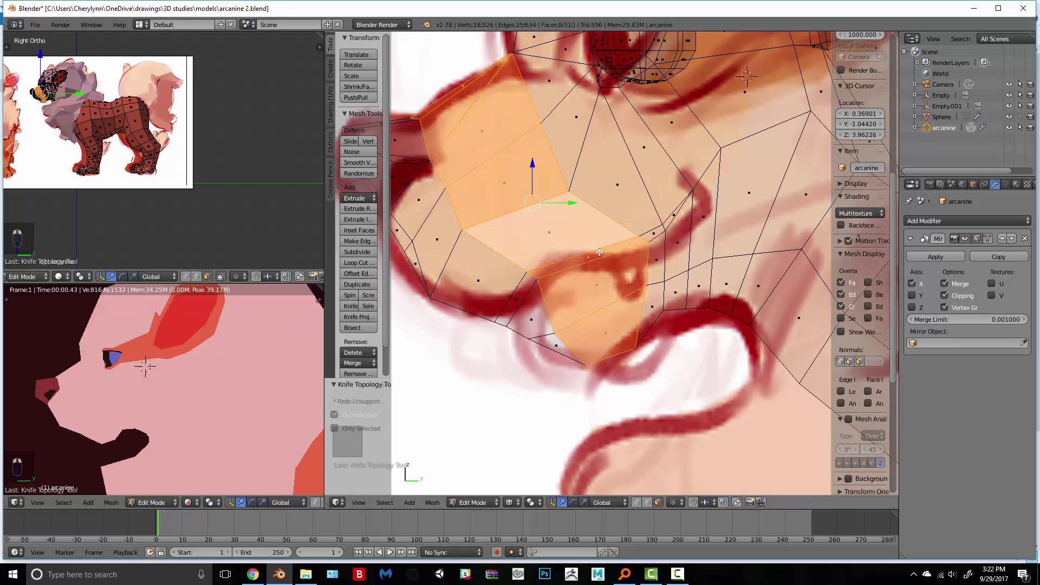
{"action": "right_click", "coordinate": [666, 217]}
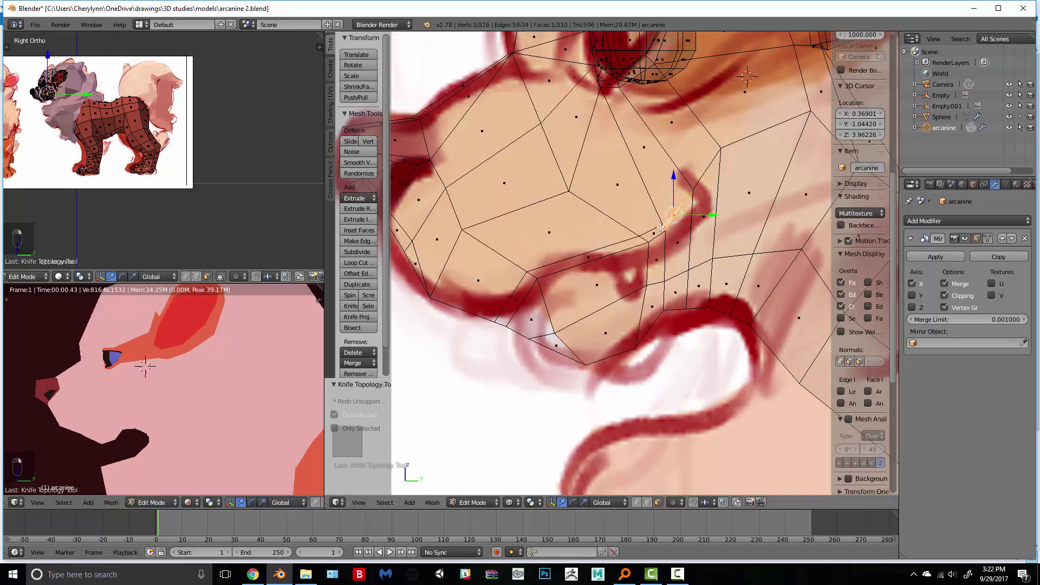
{"action": "right_click", "coordinate": [598, 255], "text": "shift"}
{"action": "right_click", "coordinate": [519, 296], "text": "shift"}
{"action": "middle_click_drag", "start_coordinate": [515, 310], "coordinate": [639, 279]}
{"action": "key", "text": "z"}
{"action": "left_click", "coordinate": [1016, 184]}
{"action": "left_click", "coordinate": [932, 258]}
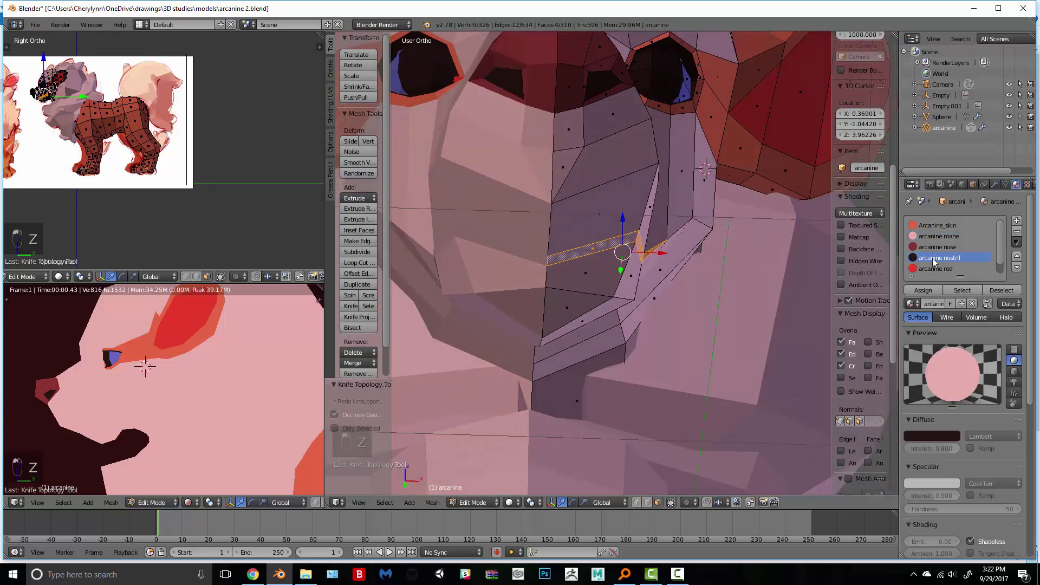
{"action": "left_click", "coordinate": [924, 291]}
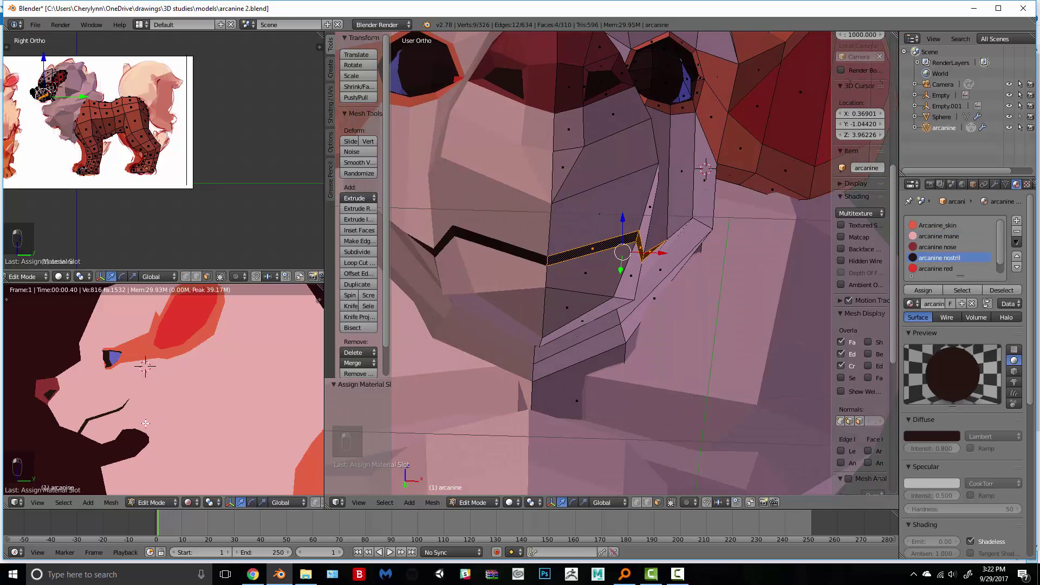
{"action": "middle_click_drag", "start_coordinate": [145, 423], "coordinate": [297, 424]}
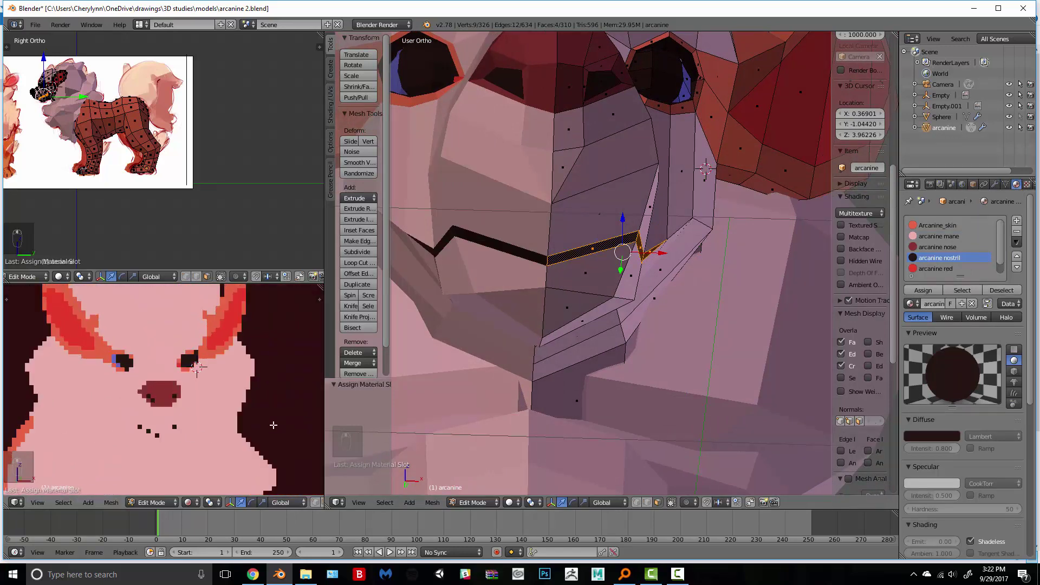
Step: Cut an edge with the Knife beside the muzzle centreline, from the mouth line up to the vertex below the nostril
{"action": "middle_click_drag", "start_coordinate": [520, 293], "coordinate": [571, 292]}
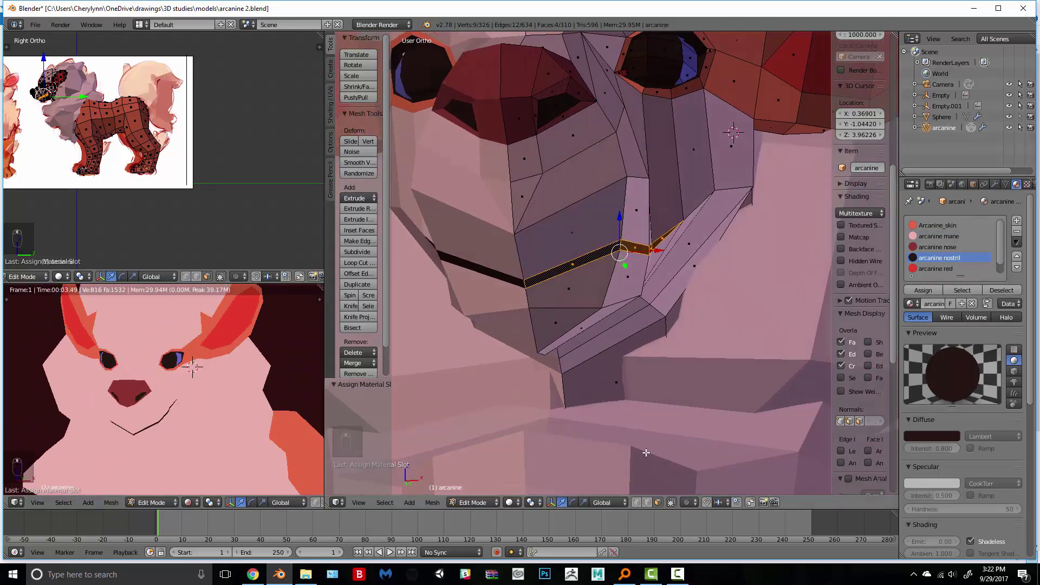
{"action": "key", "text": "k"}
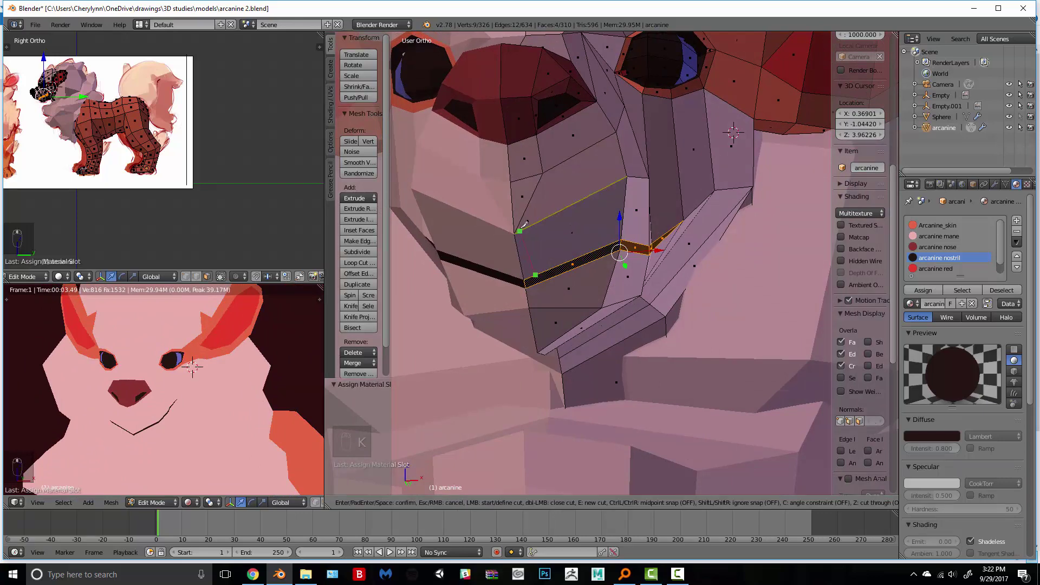
{"action": "left_click", "coordinate": [543, 172]}
{"action": "key", "text": "Return"}
Step: Select the narrow centreline faces between the nose and the mouth line and assign them the arcanine nostril material
{"action": "right_click", "coordinate": [534, 222]}
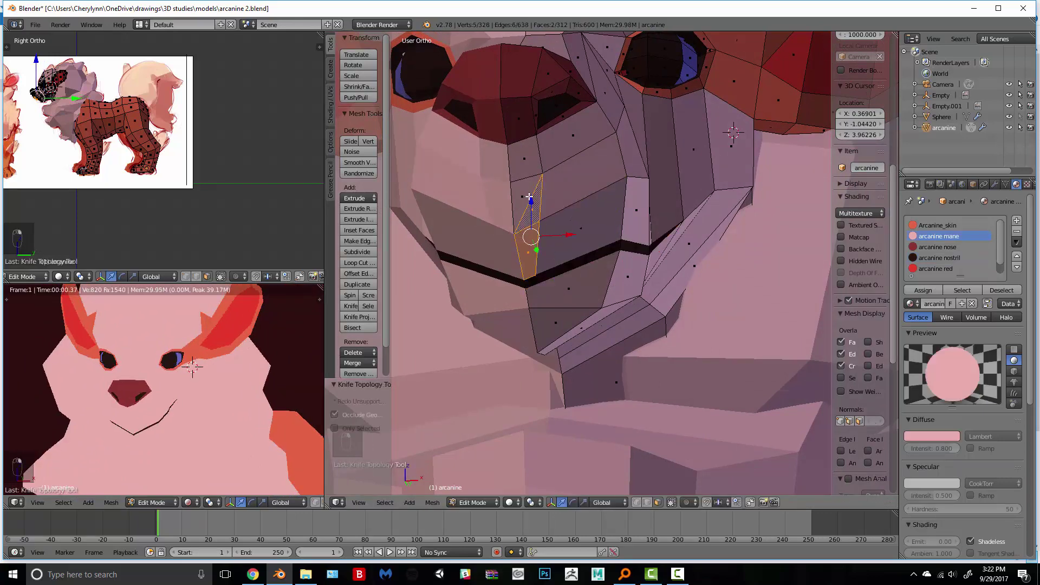
{"action": "right_click", "coordinate": [529, 197], "text": "shift"}
{"action": "right_click", "coordinate": [524, 158], "text": "shift"}
{"action": "right_click", "coordinate": [568, 111], "text": "shift"}
{"action": "right_click", "coordinate": [560, 107], "text": "shift"}
{"action": "key", "text": "ctrl+z"}
{"action": "key", "text": "ctrl+z"}
{"action": "key", "text": "ctrl+z"}
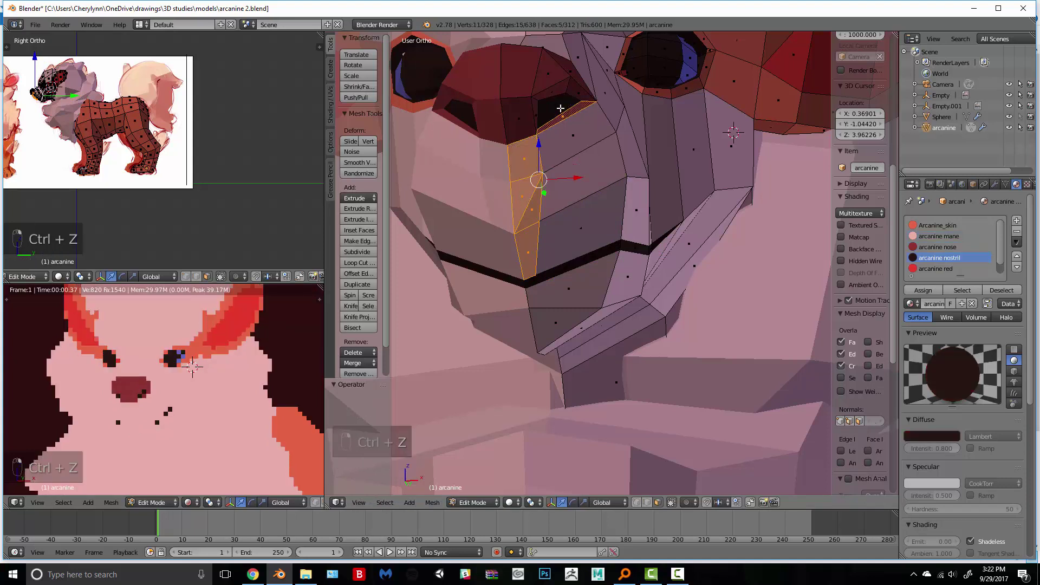
{"action": "left_click", "coordinate": [922, 291]}
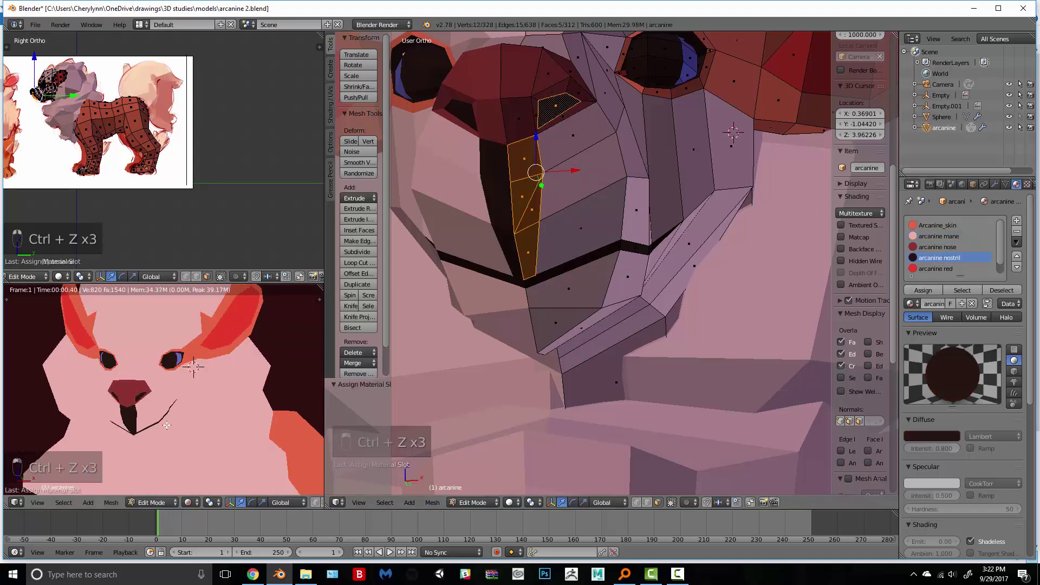
Step: In front view, slide the outer edge of the dark strip under the nose and move it toward the centreline to narrow the strip
{"action": "key", "text": "KP_1"}
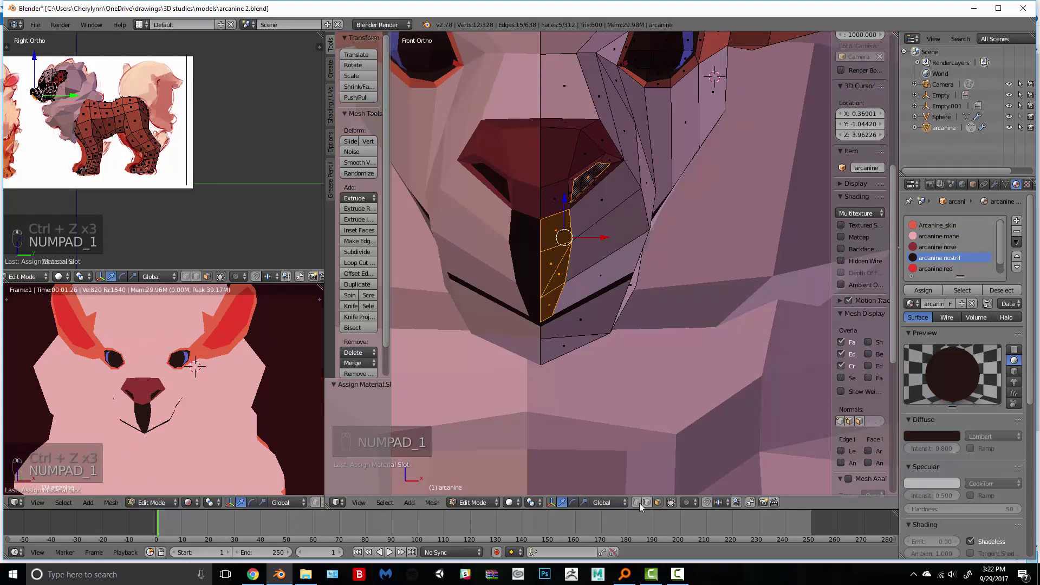
{"action": "right_click", "coordinate": [565, 243]}
{"action": "key", "text": "g"}
{"action": "key", "text": "g"}
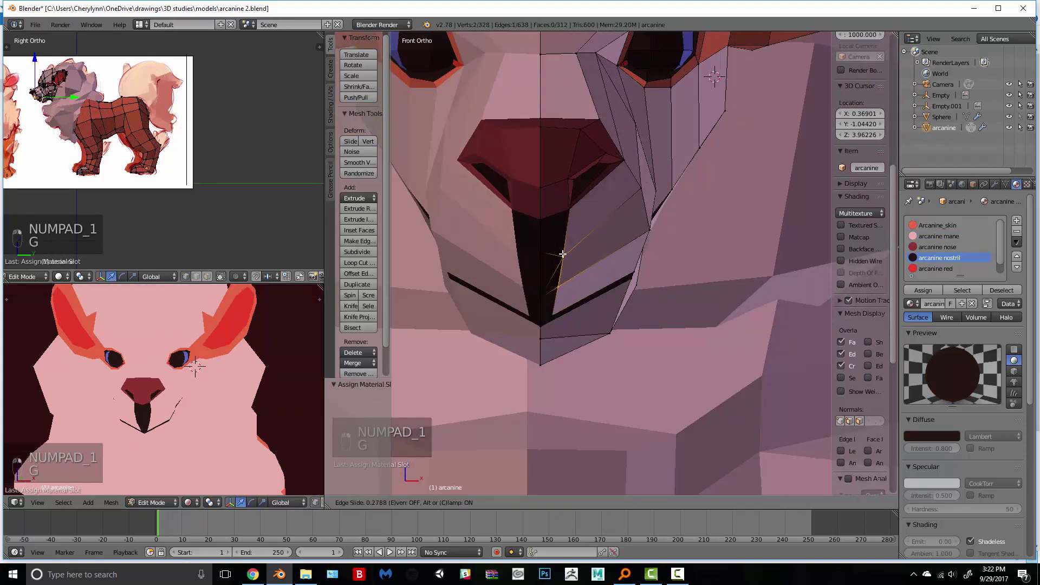
{"action": "left_click", "coordinate": [563, 254]}
{"action": "key", "text": "g"}
{"action": "left_click", "coordinate": [546, 248]}
{"action": "key", "text": "g"}
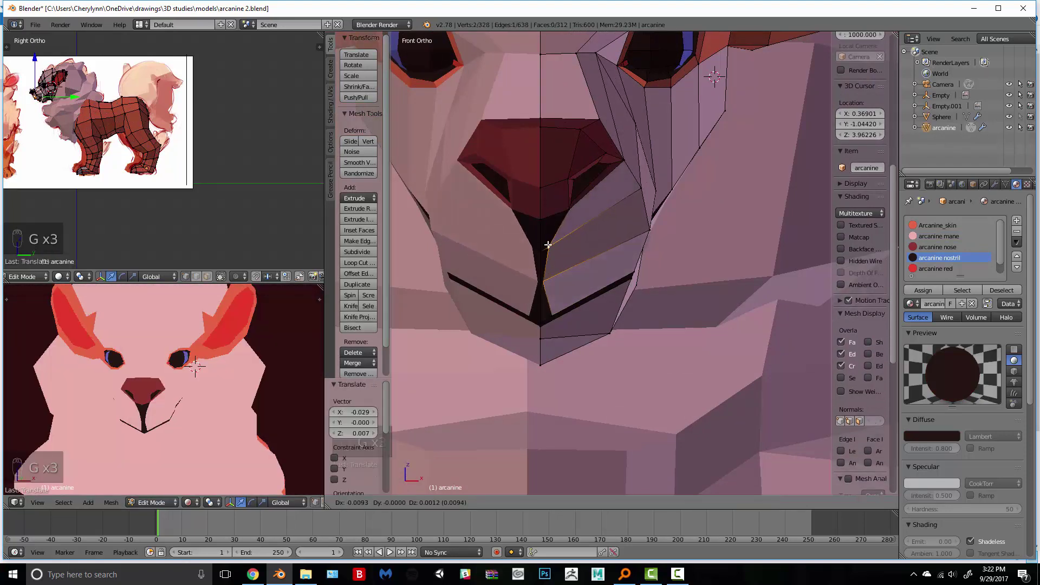
{"action": "left_click", "coordinate": [548, 244]}
Step: Move the strip's outer vertex toward the muzzle centreline and slide the mouth-line vertex inward to narrow the dark strip
{"action": "right_click", "coordinate": [549, 246]}
{"action": "key", "text": "g"}
{"action": "left_click", "coordinate": [545, 247]}
{"action": "right_click", "coordinate": [550, 315]}
{"action": "key", "text": "g"}
{"action": "key", "text": "g"}
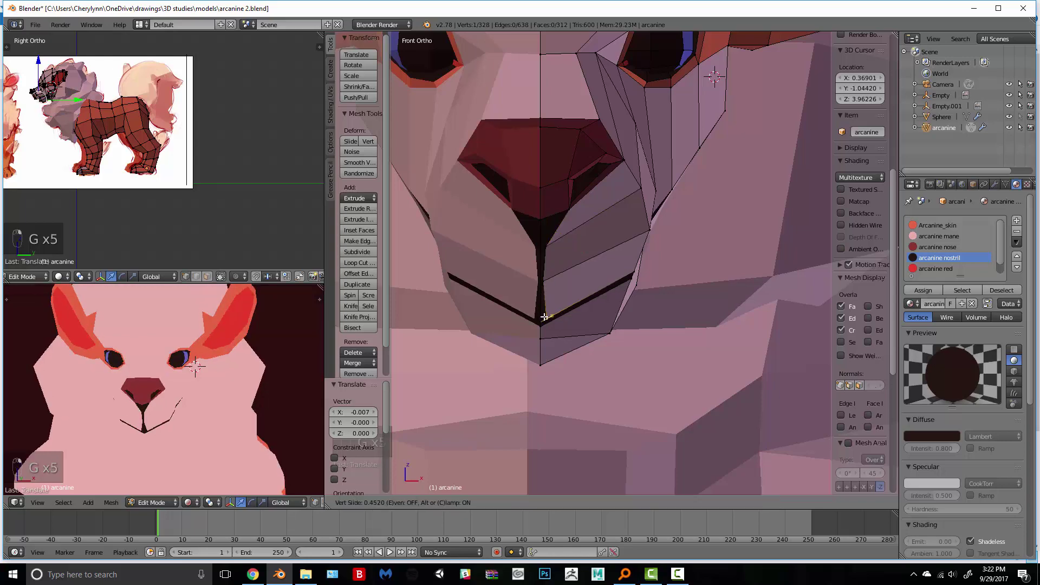
{"action": "left_click", "coordinate": [545, 318]}
Step: Box-select the vertices where the mouth line meets the centreline and move them about 0.09 forward and 0.05 up
{"action": "key", "text": "a"}
{"action": "key", "text": "b"}
{"action": "left_click_drag", "start_coordinate": [555, 344], "coordinate": [512, 277]}
{"action": "middle_click_drag", "start_coordinate": [510, 290], "coordinate": [471, 305]}
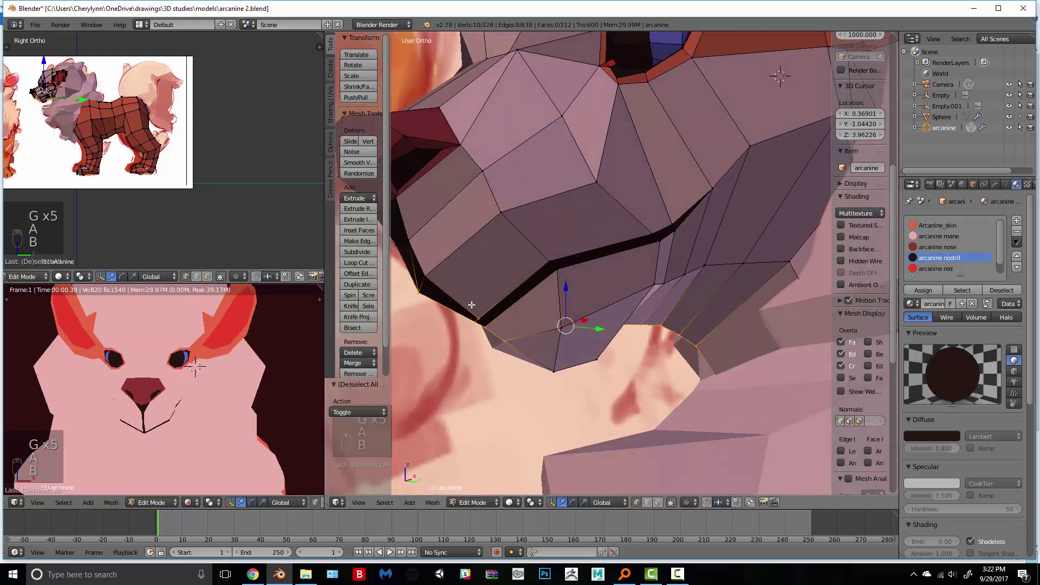
{"action": "key", "text": "a"}
{"action": "key", "text": "b"}
{"action": "left_click_drag", "start_coordinate": [501, 337], "coordinate": [450, 303]}
{"action": "middle_click_drag", "start_coordinate": [450, 303], "coordinate": [467, 279]}
{"action": "key", "text": "g"}
{"action": "left_click", "coordinate": [394, 279]}
Step: Nudge the individual vertices along the dark centre strip above the mouth line to even out the muzzle profile
{"action": "right_click", "coordinate": [435, 278]}
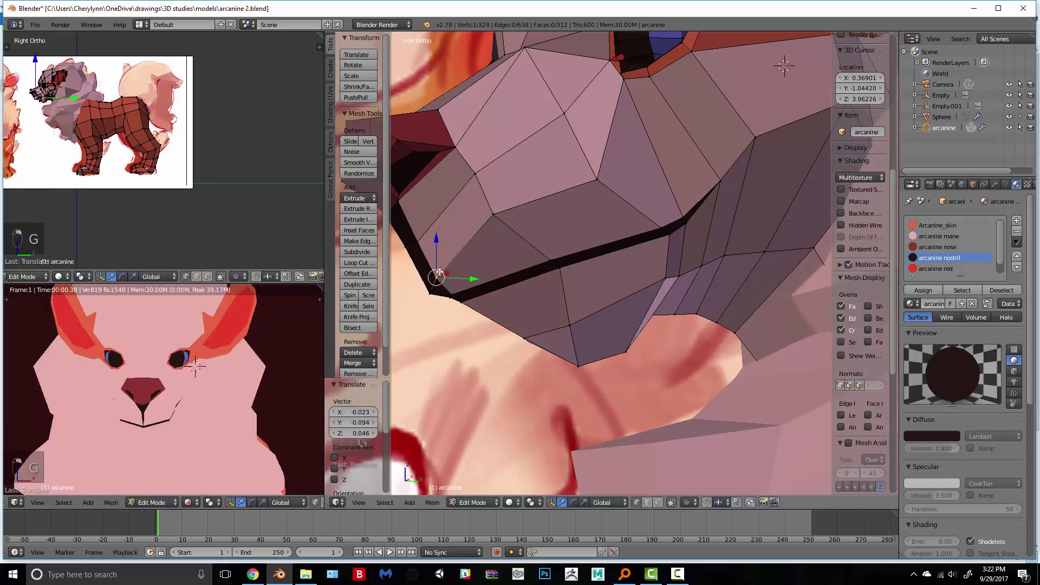
{"action": "key", "text": "g"}
{"action": "left_click", "coordinate": [437, 278]}
{"action": "right_click", "coordinate": [416, 240]}
{"action": "key", "text": "g"}
{"action": "left_click", "coordinate": [411, 244]}
Step: Cut an edge with the Knife from the top of the narrow centre strip to the bottom of the nose
{"action": "middle_click_drag", "start_coordinate": [410, 215], "coordinate": [617, 450], "text": "shift"}
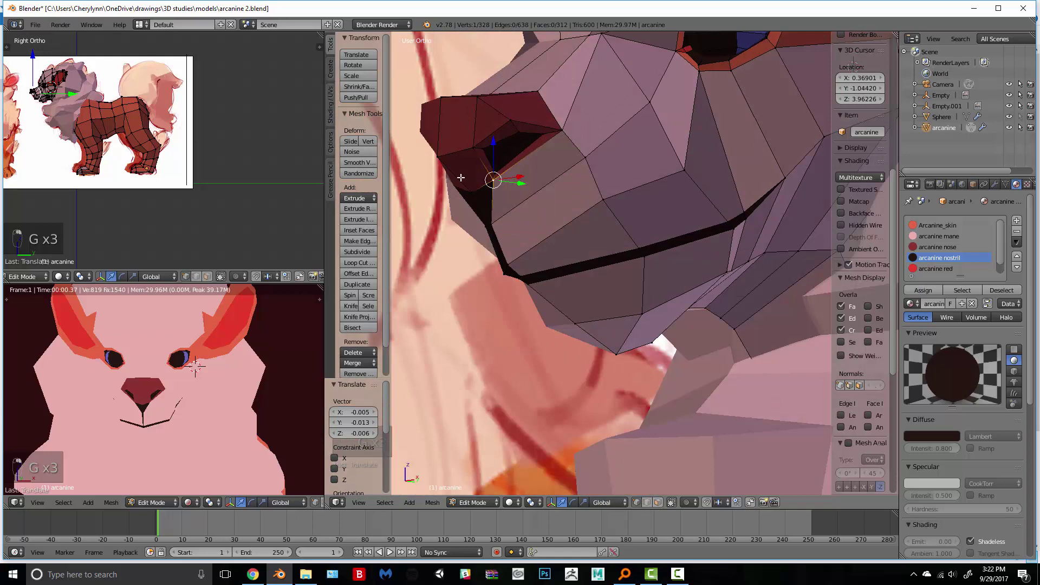
{"action": "middle_click_drag", "start_coordinate": [460, 177], "coordinate": [525, 213]}
{"action": "key", "text": "k"}
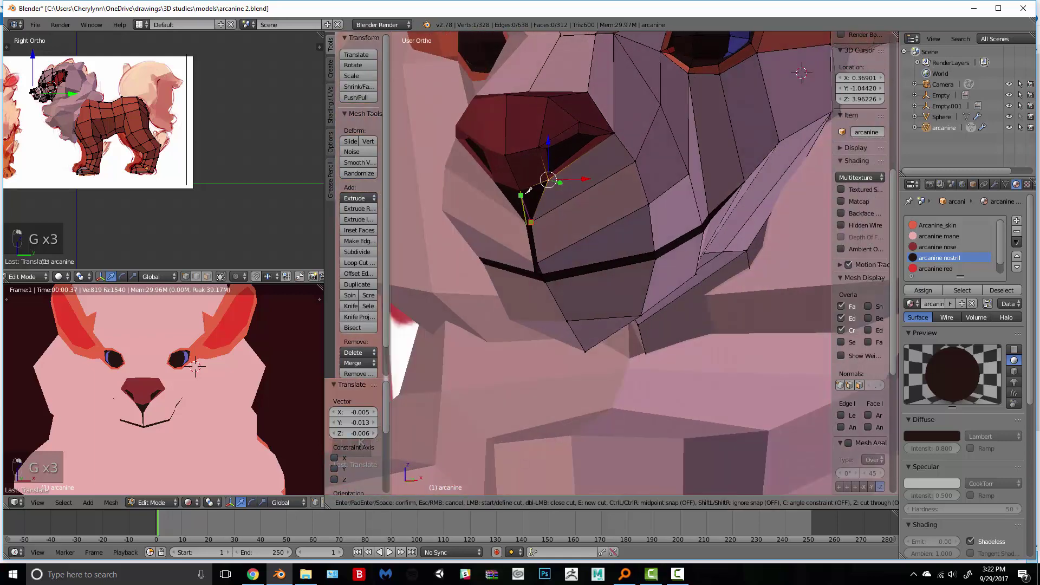
{"action": "left_click", "coordinate": [521, 192]}
{"action": "key", "text": "Return"}
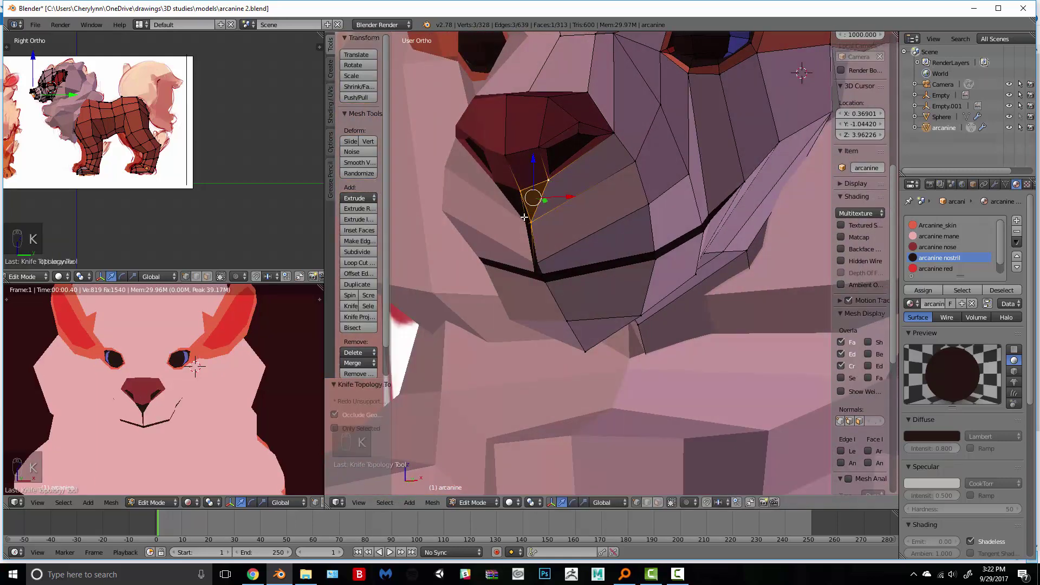
Step: Select the two faces directly beneath the nose and nostril and assign them the arcanine mane material
{"action": "right_click", "coordinate": [527, 215]}
{"action": "left_click", "coordinate": [658, 502]}
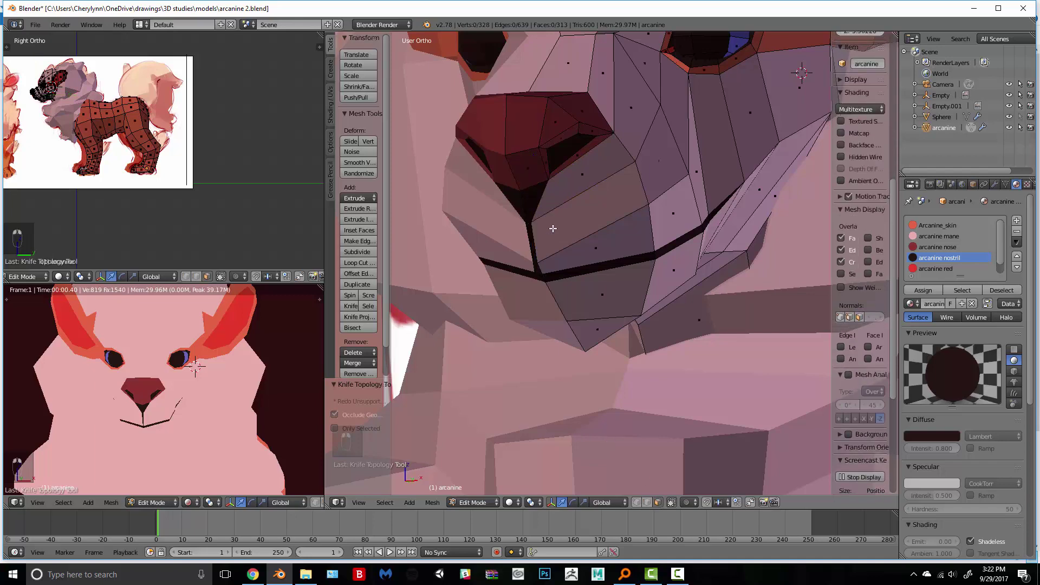
{"action": "right_click", "coordinate": [533, 200]}
{"action": "right_click", "coordinate": [563, 188], "text": "shift"}
{"action": "left_click", "coordinate": [912, 290]}
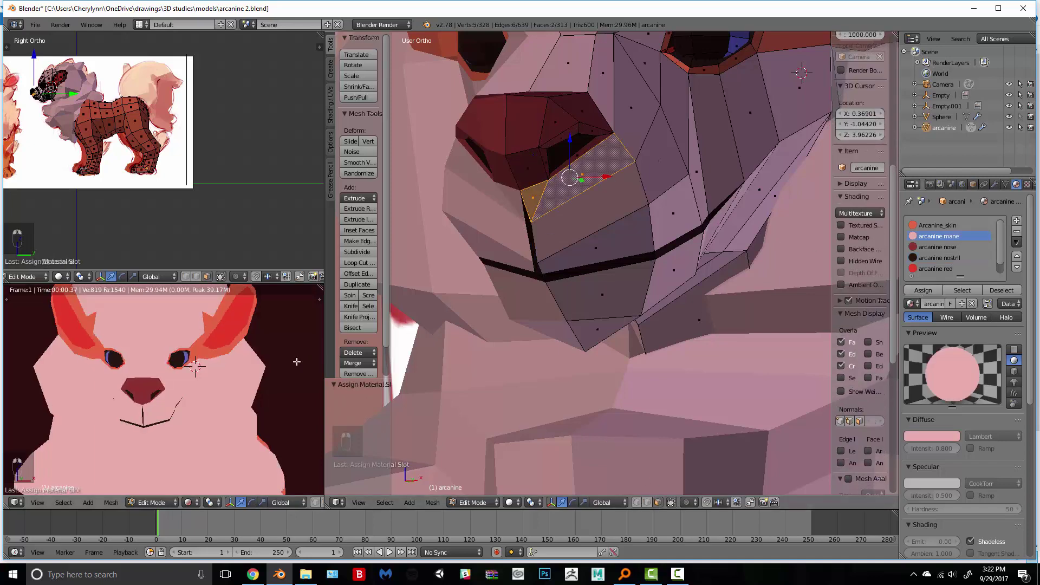
Step: Show the lower centre strip in wireframe with vertex selection active and save the file
{"action": "middle_click_drag", "start_coordinate": [438, 303], "coordinate": [543, 270]}
{"action": "scroll", "coordinate": [558, 235], "scroll_direction": "up", "scroll_amount": 2}
{"action": "right_click", "coordinate": [545, 209]}
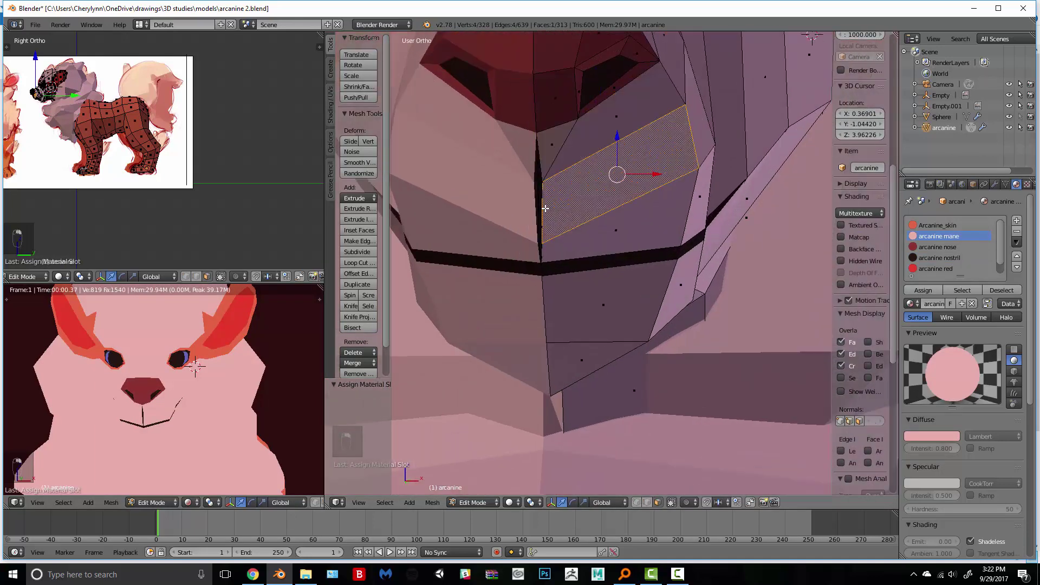
{"action": "key", "text": "z"}
{"action": "right_click", "coordinate": [540, 204]}
{"action": "scroll", "coordinate": [538, 240], "scroll_direction": "up", "scroll_amount": 4}
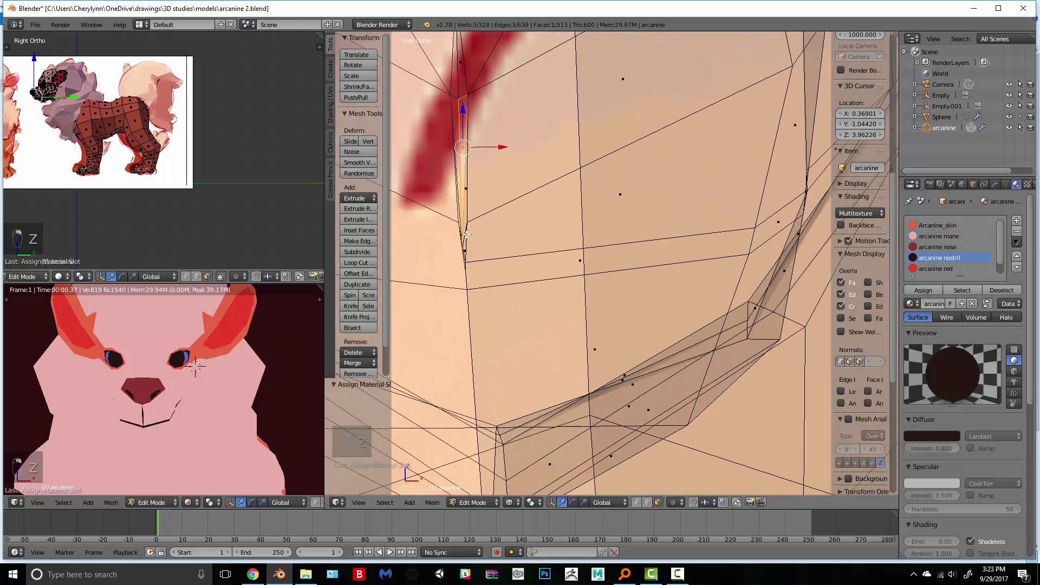
{"action": "left_click", "coordinate": [637, 503]}
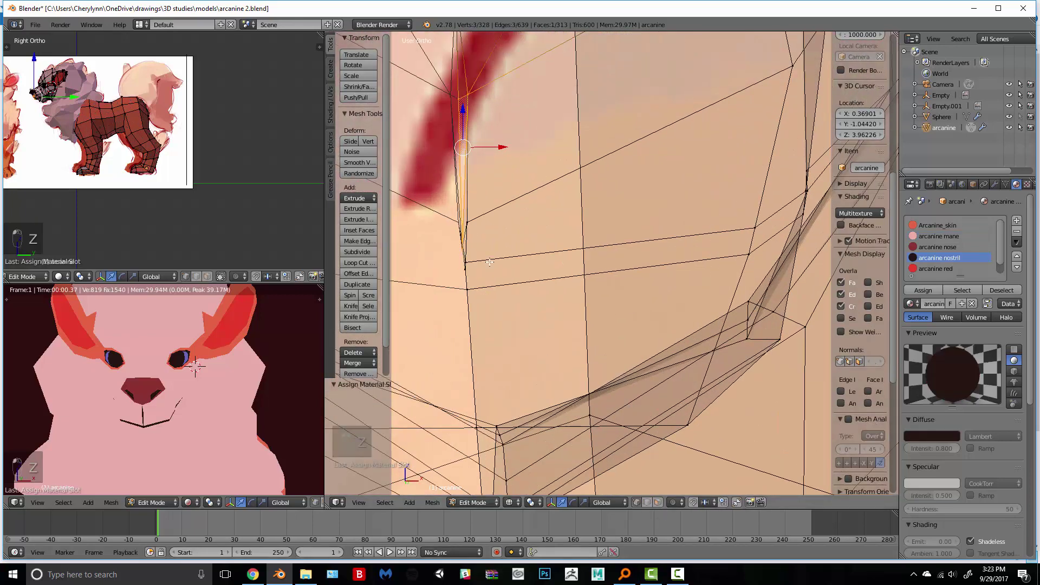
{"action": "key", "text": "ctrl+s"}
Step: Move the strip's lower outer vertex away from the centreline and slide the lower centreline vertex upward
{"action": "right_click", "coordinate": [470, 224]}
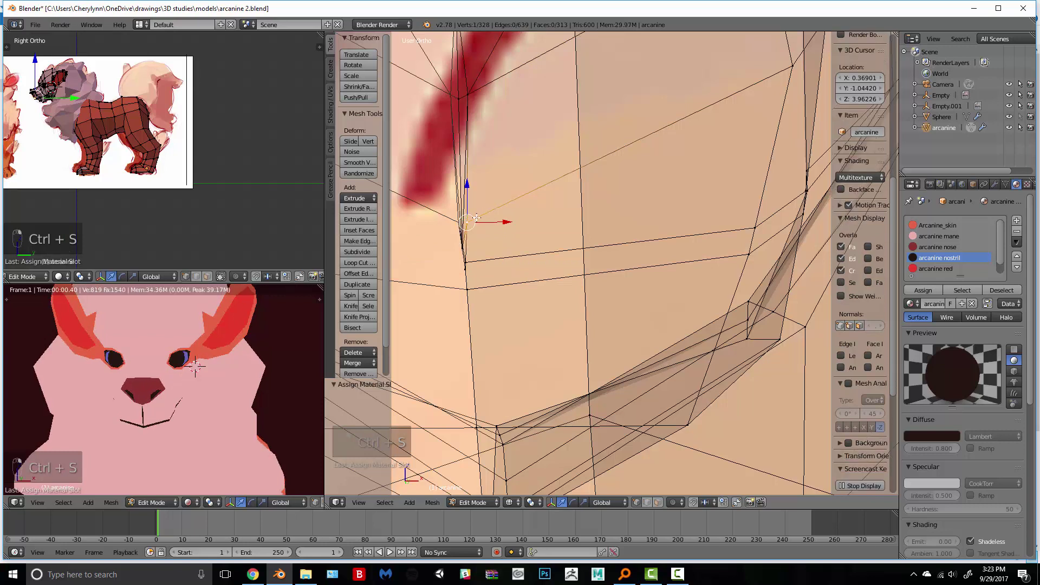
{"action": "key", "text": "g"}
{"action": "left_click", "coordinate": [493, 229]}
{"action": "right_click", "coordinate": [464, 249]}
{"action": "key", "text": "g"}
{"action": "key", "text": "g"}
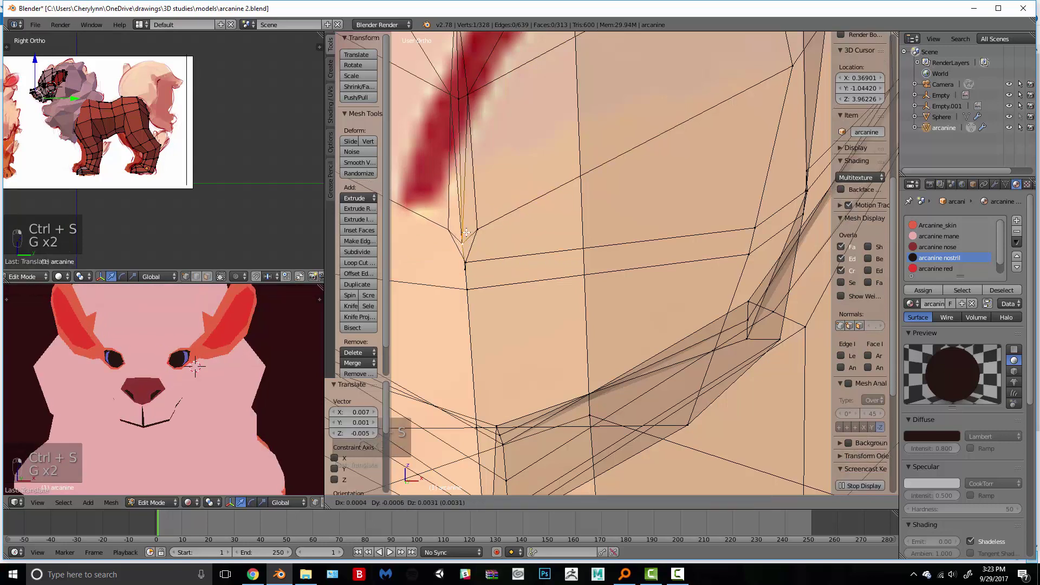
{"action": "left_click", "coordinate": [465, 233]}
Step: Join the two thin faces of the dark centre strip into a single face
{"action": "left_click", "coordinate": [657, 502]}
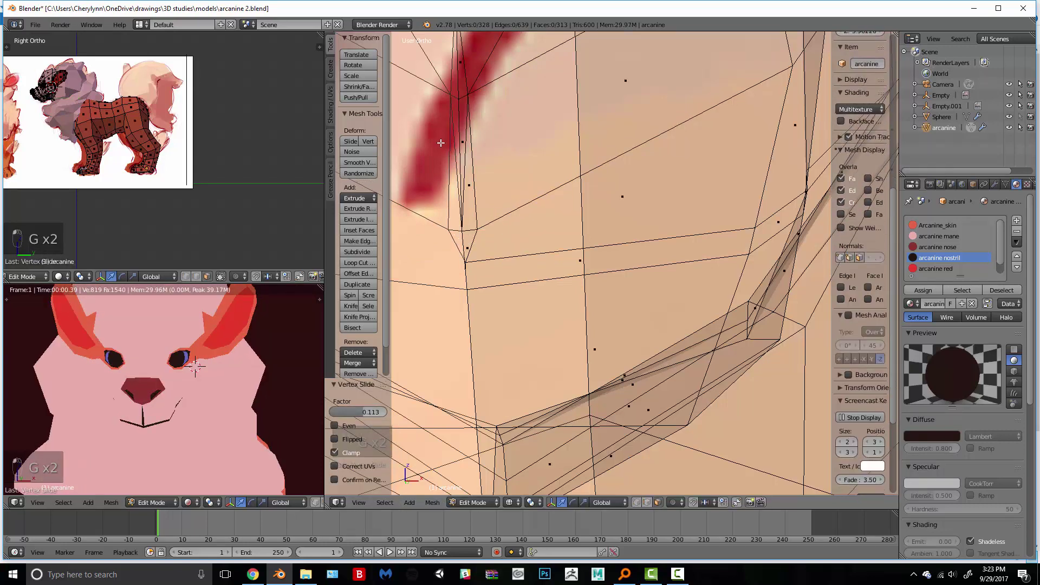
{"action": "right_click", "coordinate": [469, 164]}
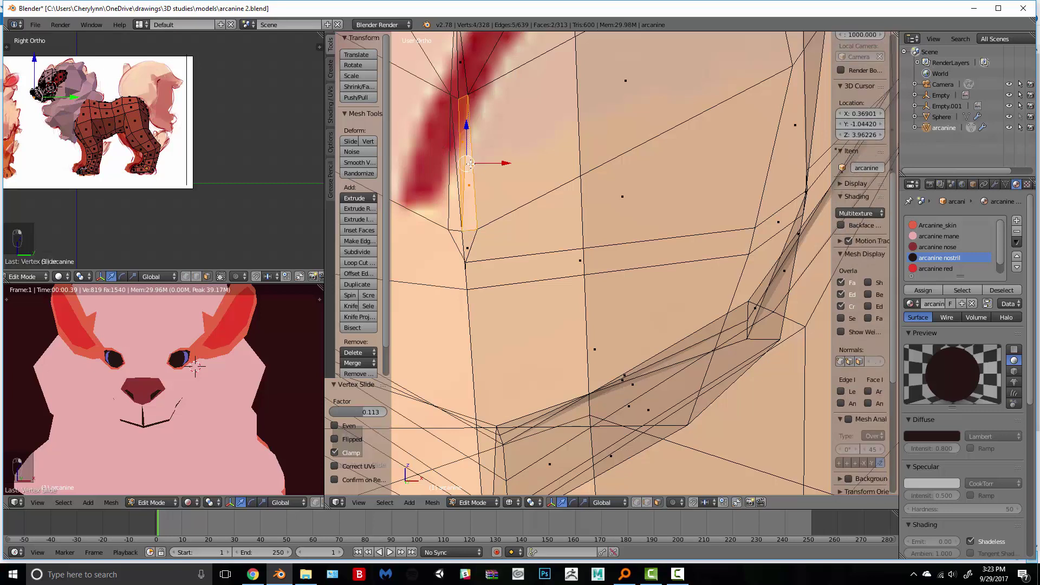
{"action": "key", "text": "f"}
{"action": "left_click", "coordinate": [637, 502]}
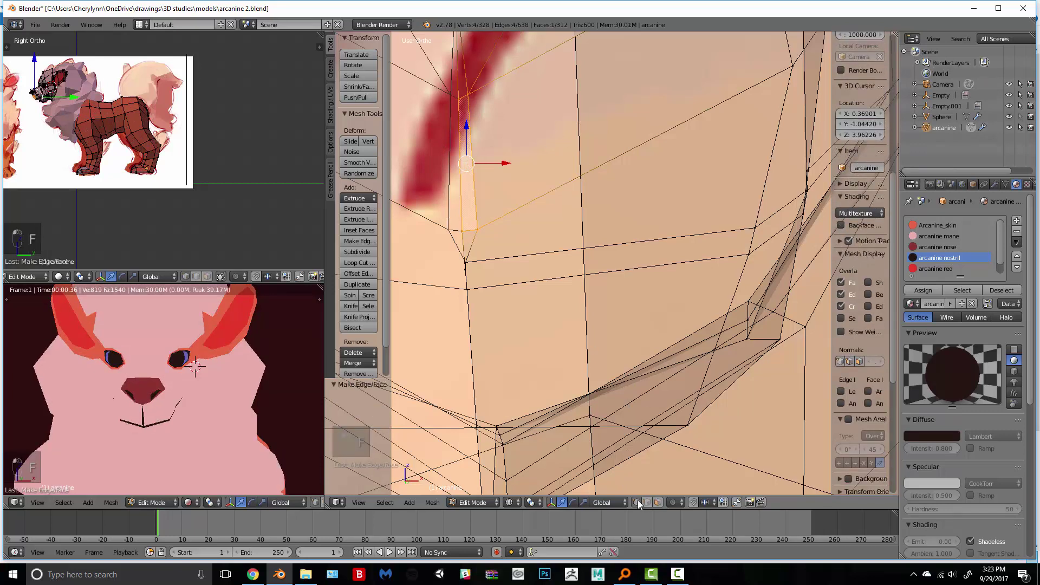
Step: Try to move a vertex where the strip meets the mouth line and merge the vertex pair there at first
{"action": "right_click", "coordinate": [471, 252]}
{"action": "key", "text": "g"}
{"action": "left_click", "coordinate": [481, 260]}
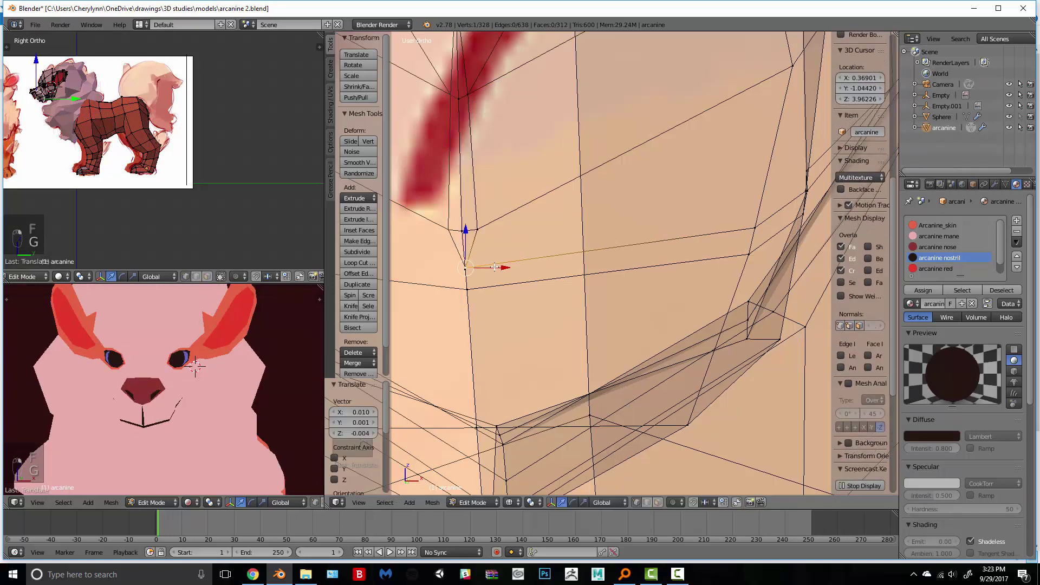
{"action": "right_click", "coordinate": [465, 269], "text": "shift"}
{"action": "key", "text": "alt+m"}
{"action": "left_click", "coordinate": [437, 270]}
Step: Try to cut an edge from the mouth line's upper edge to the strip's outer vertex and fill a face there
{"action": "key", "text": "k"}
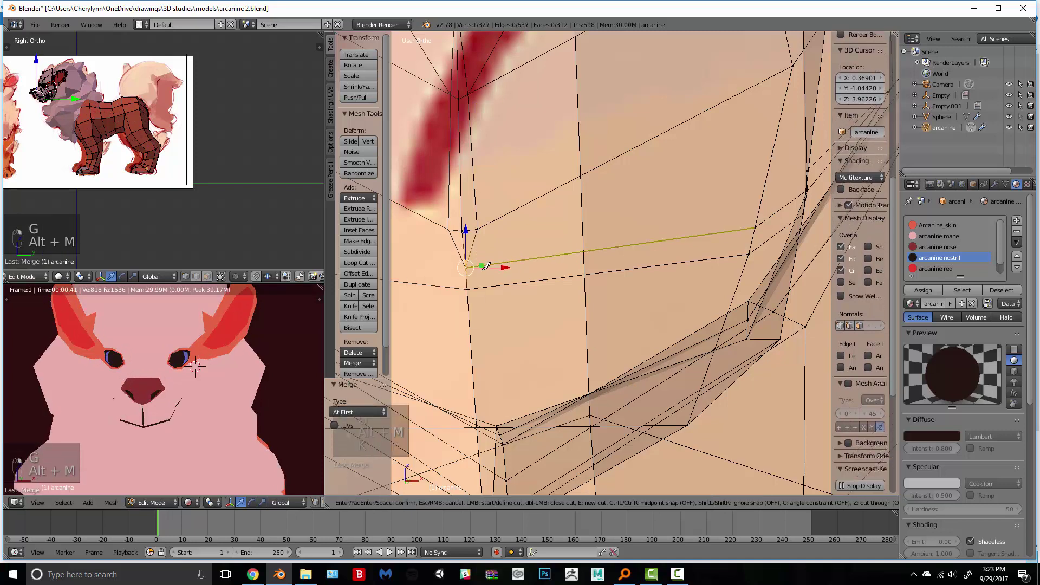
{"action": "left_click", "coordinate": [478, 229]}
{"action": "key", "text": "Return"}
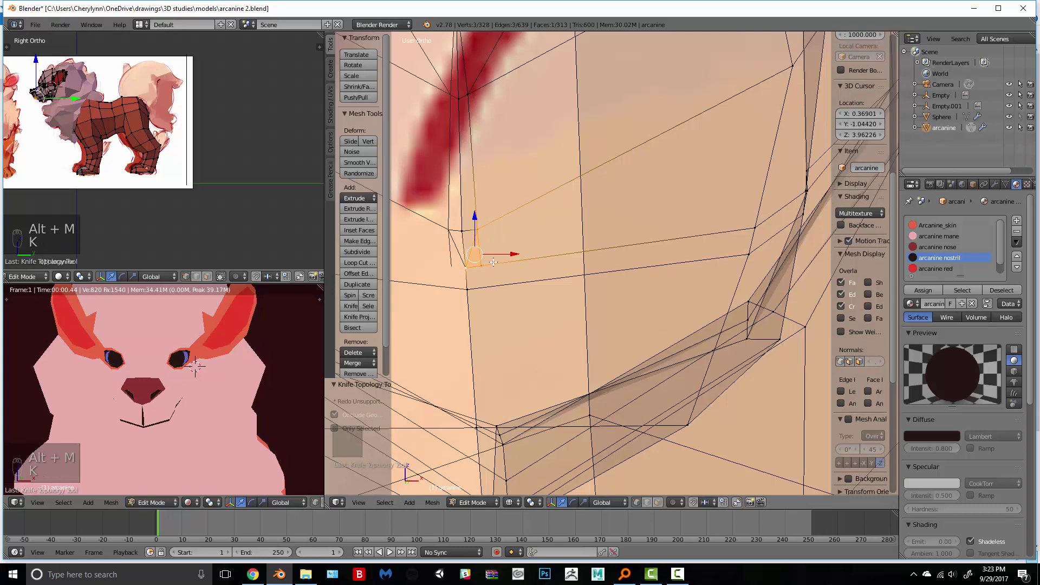
{"action": "key", "text": "f"}
Step: Undo the recent cut, merge and vertex move at the centre of the mouth line
{"action": "key", "text": "ctrl+z"}
{"action": "key", "text": "ctrl+z"}
{"action": "key", "text": "ctrl+z"}
{"action": "key", "text": "ctrl+z"}
{"action": "key", "text": "ctrl+z"}
{"action": "key", "text": "ctrl+z"}
{"action": "key", "text": "ctrl+z"}
{"action": "key", "text": "ctrl+z"}
{"action": "key", "text": "ctrl+z"}
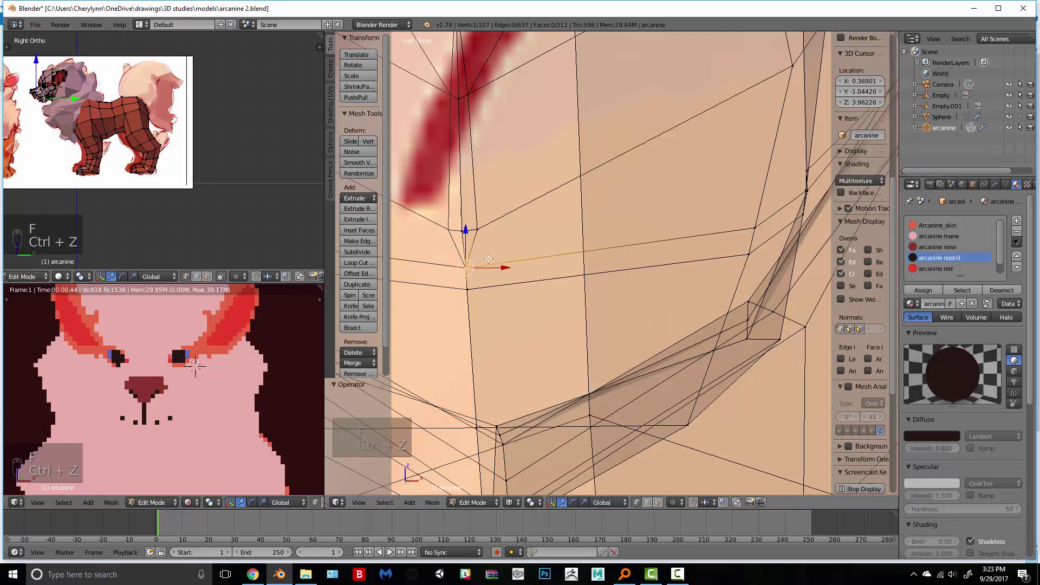
Step: Merge the two nearly overlapping vertices where the centre strip meets the mouth line at the last one selected
{"action": "right_click", "coordinate": [470, 274]}
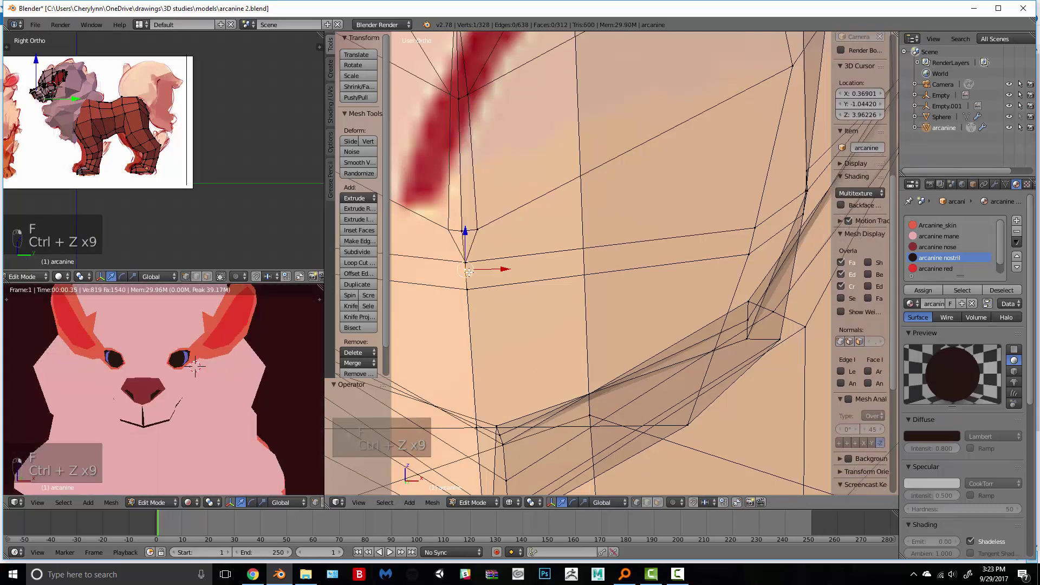
{"action": "right_click", "coordinate": [467, 263], "text": "shift"}
{"action": "key", "text": "alt+m"}
{"action": "left_click", "coordinate": [472, 277]}
Step: In solid view, cut Knife edges from the strip's outer vertex to the mouth line's upper edge and down to its lower centreline vertex
{"action": "key", "text": "z"}
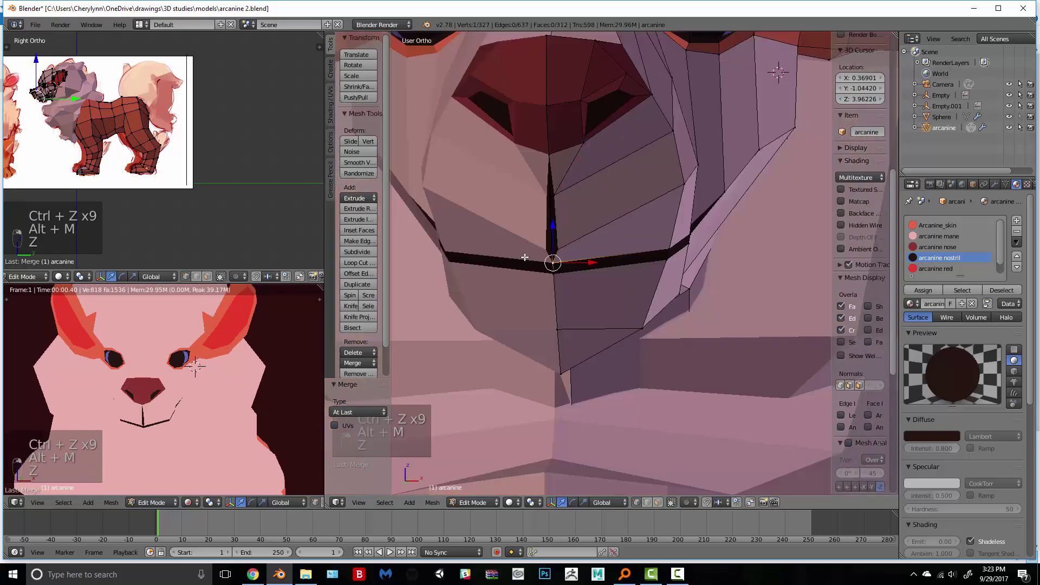
{"action": "key", "text": "k"}
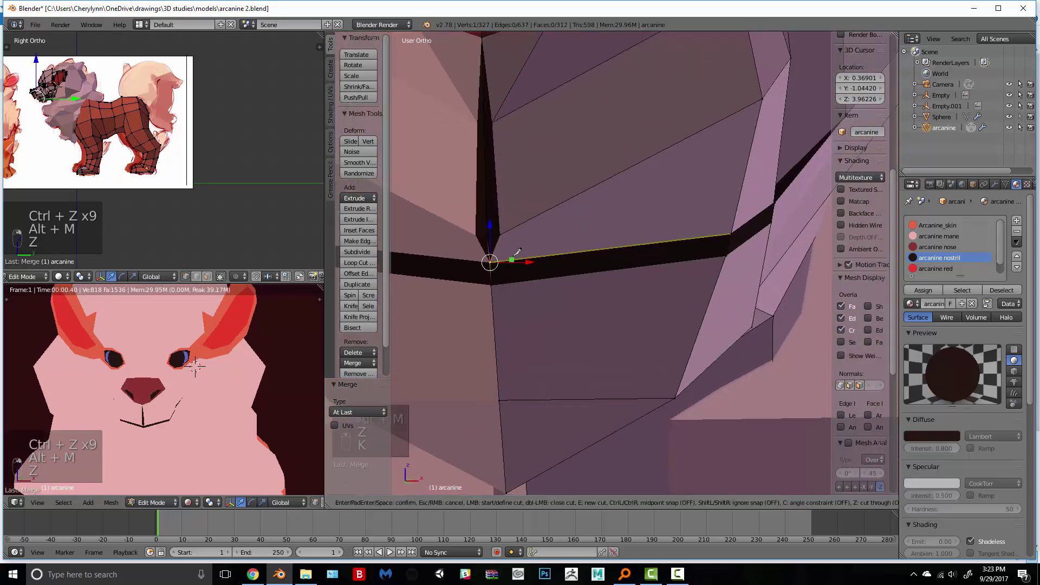
{"action": "left_click", "coordinate": [513, 260]}
{"action": "key", "text": "Return"}
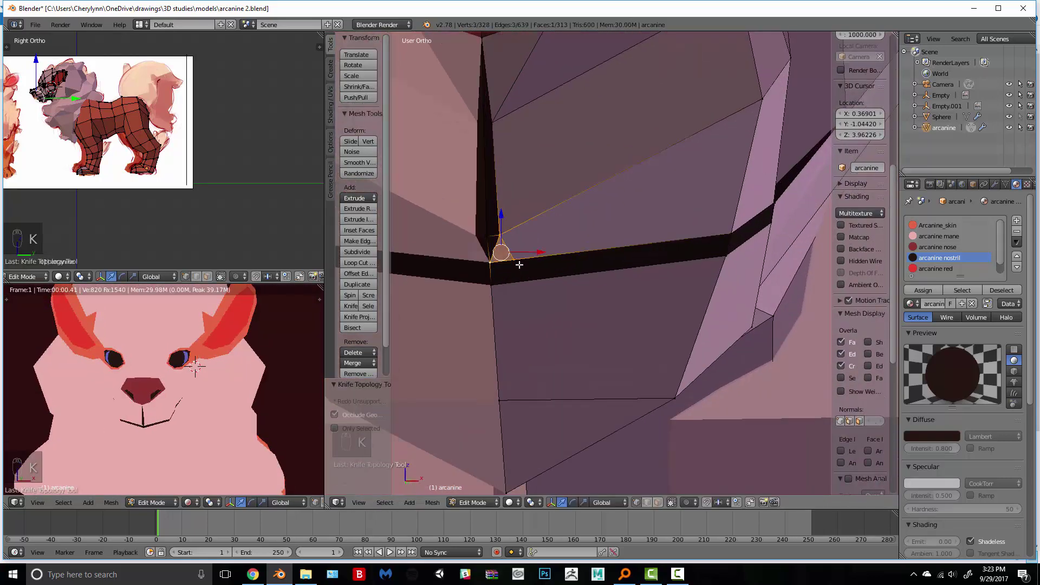
{"action": "key", "text": "k"}
{"action": "left_click", "coordinate": [514, 260]}
{"action": "left_click", "coordinate": [492, 285]}
{"action": "key", "text": "Return"}
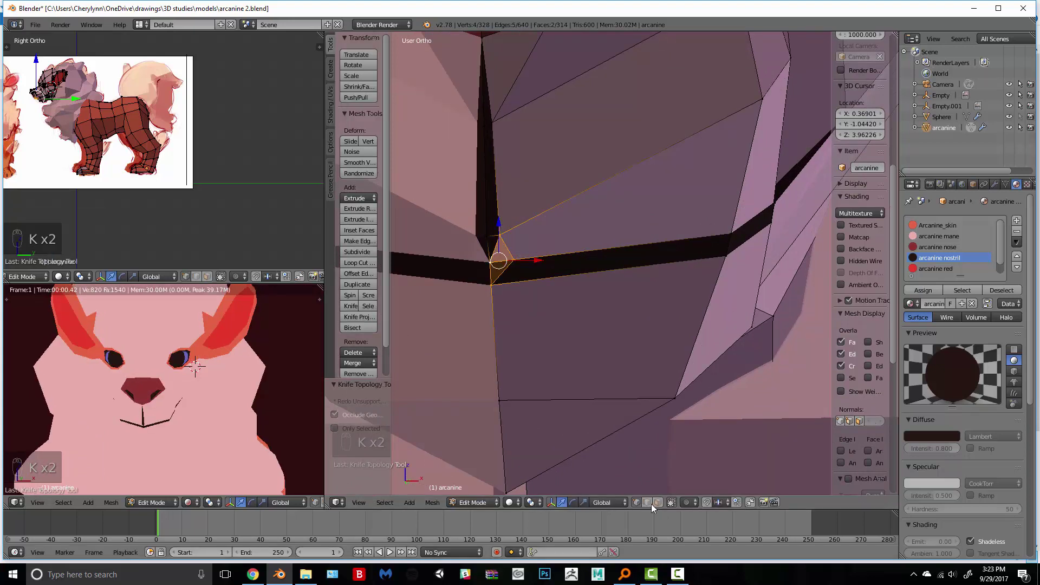
Step: Join the small faces in the corner between the centre strip and the mouth line into one dark face
{"action": "left_click", "coordinate": [655, 503]}
{"action": "right_click", "coordinate": [495, 243]}
{"action": "right_click", "coordinate": [495, 242], "text": "shift"}
{"action": "key", "text": "f"}
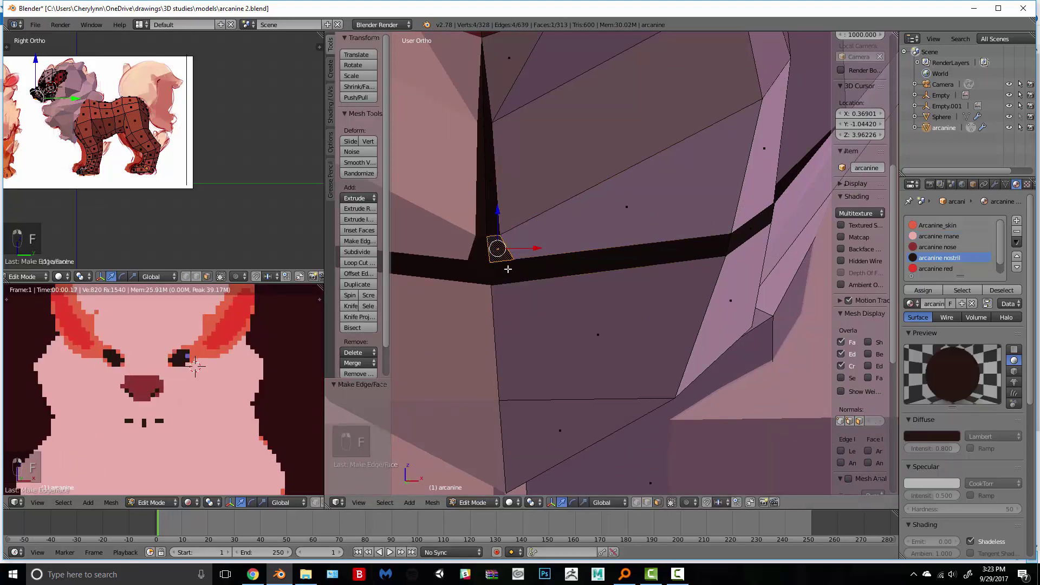
Step: Try to join the small centreline triangle with the adjacent long mouth-line face
{"action": "right_click", "coordinate": [517, 267], "text": "shift"}
{"action": "right_click", "coordinate": [503, 268]}
{"action": "right_click", "coordinate": [517, 272], "text": "shift"}
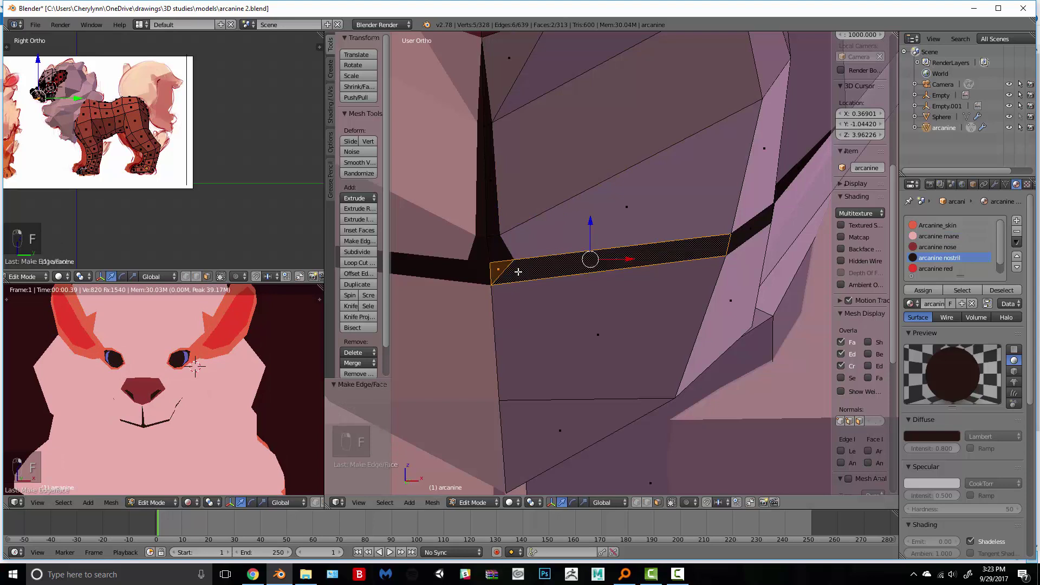
{"action": "key", "text": "f"}
{"action": "key", "text": "ctrl+z"}
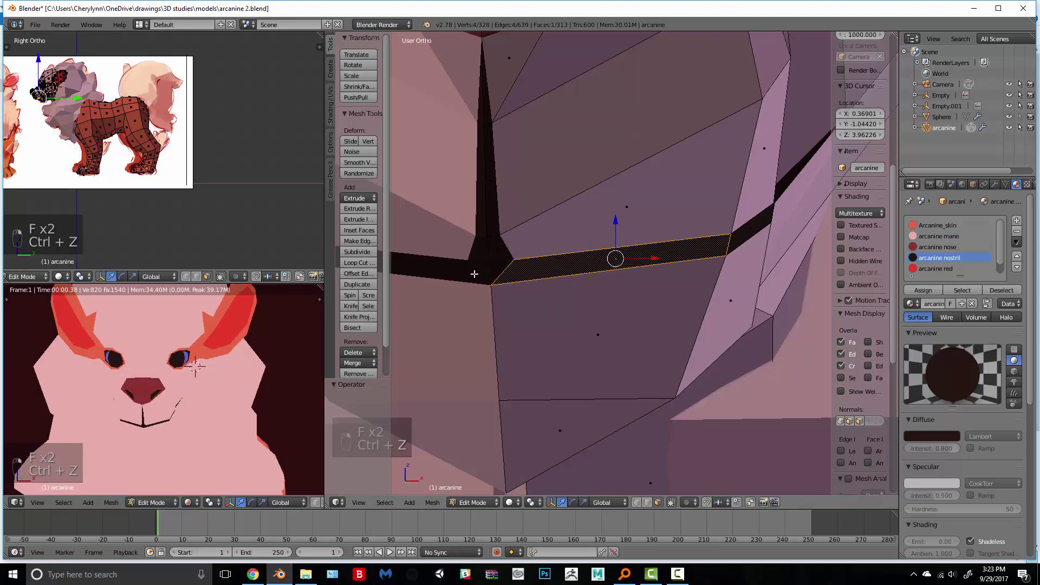
Step: Check the small centreline triangle in wireframe and return to solid shading with vertex selection active
{"action": "right_click", "coordinate": [496, 248]}
{"action": "key", "text": "z"}
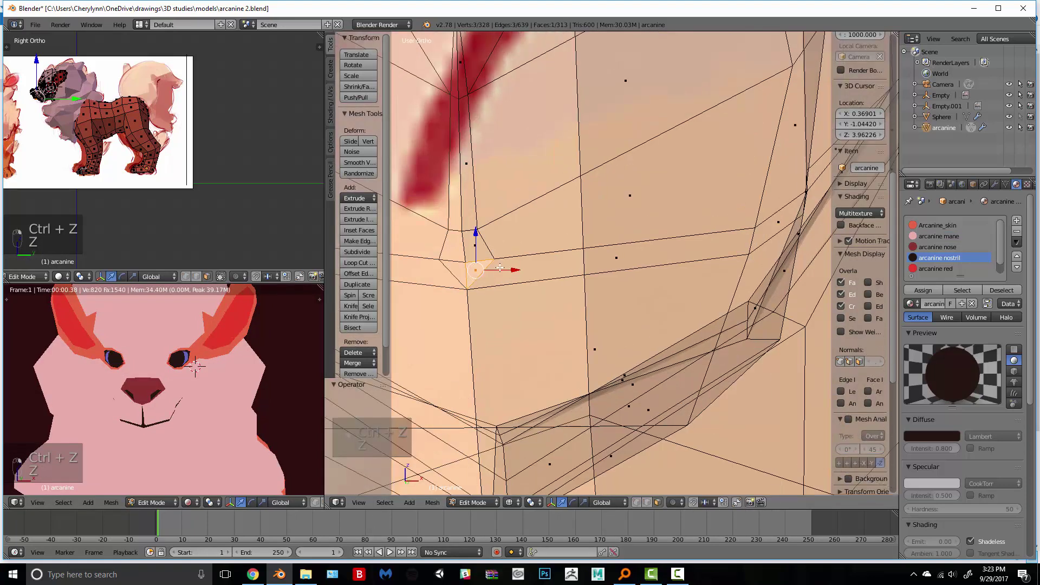
{"action": "left_click", "coordinate": [635, 503]}
{"action": "key", "text": "z"}
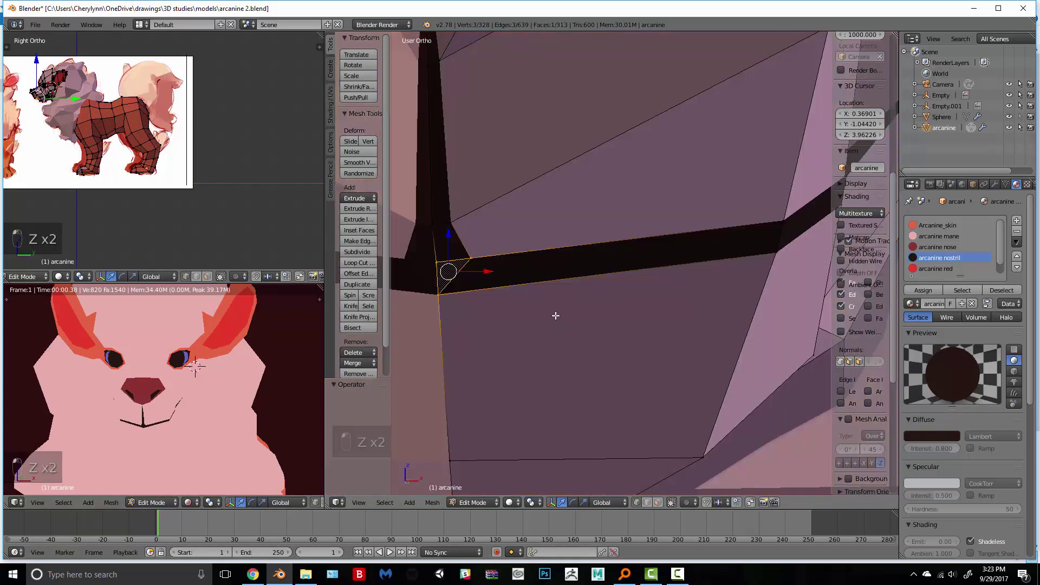
{"action": "scroll", "coordinate": [555, 315], "scroll_direction": "down", "scroll_amount": 3}
Step: Try to move the vertices around the junction of the centre strip and the mouth line
{"action": "key", "text": "a"}
{"action": "key", "text": "b"}
{"action": "left_click_drag", "start_coordinate": [552, 310], "coordinate": [465, 226]}
{"action": "key", "text": "g"}
{"action": "left_click", "coordinate": [507, 223]}
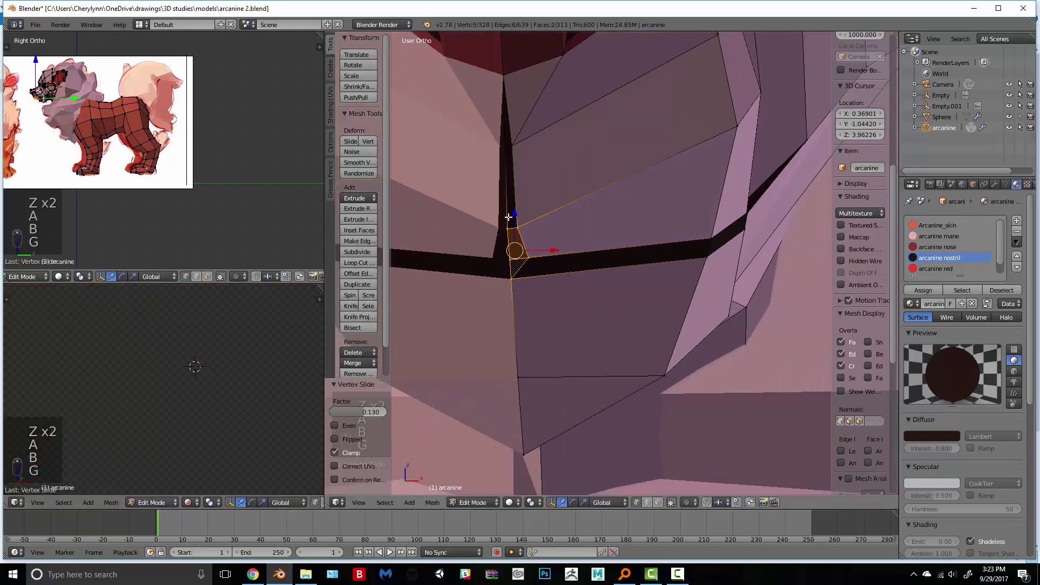
{"action": "key", "text": "ctrl+z"}
Step: Box-select the vertices at the strip and mouth-line junction and move them up about 0.053
{"action": "key", "text": "a"}
{"action": "key", "text": "b"}
{"action": "left_click_drag", "start_coordinate": [542, 288], "coordinate": [484, 221]}
{"action": "key", "text": "g"}
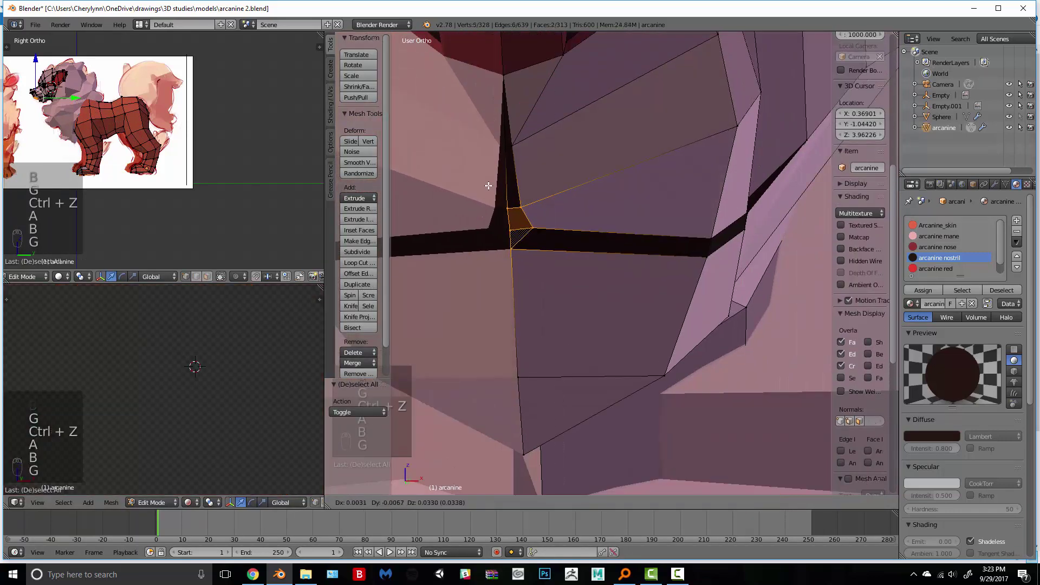
{"action": "left_click", "coordinate": [490, 170]}
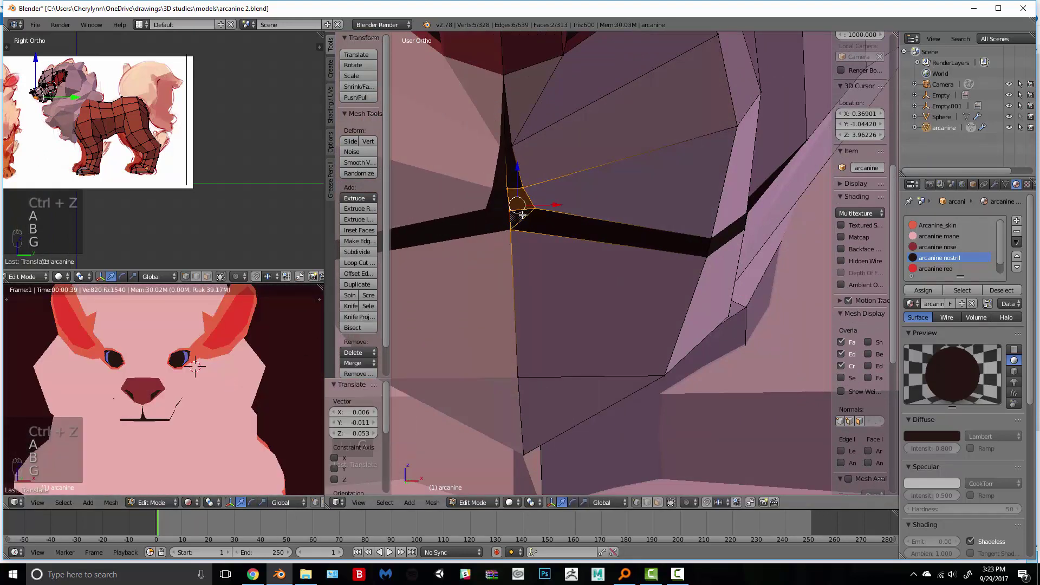
Step: Raise the junction's two centreline vertices slightly and move the strip's outer vertex toward the centreline
{"action": "right_click", "coordinate": [511, 230]}
{"action": "key", "text": "g"}
{"action": "left_click", "coordinate": [511, 221]}
{"action": "right_click", "coordinate": [510, 211]}
{"action": "key", "text": "g"}
{"action": "left_click", "coordinate": [511, 203]}
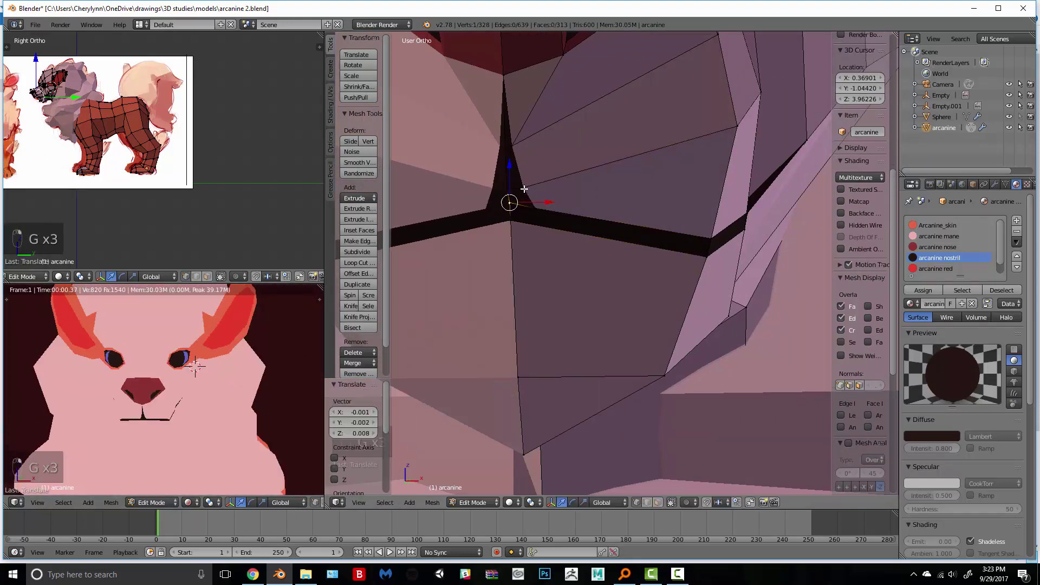
{"action": "key", "text": "g"}
{"action": "left_click", "coordinate": [536, 222]}
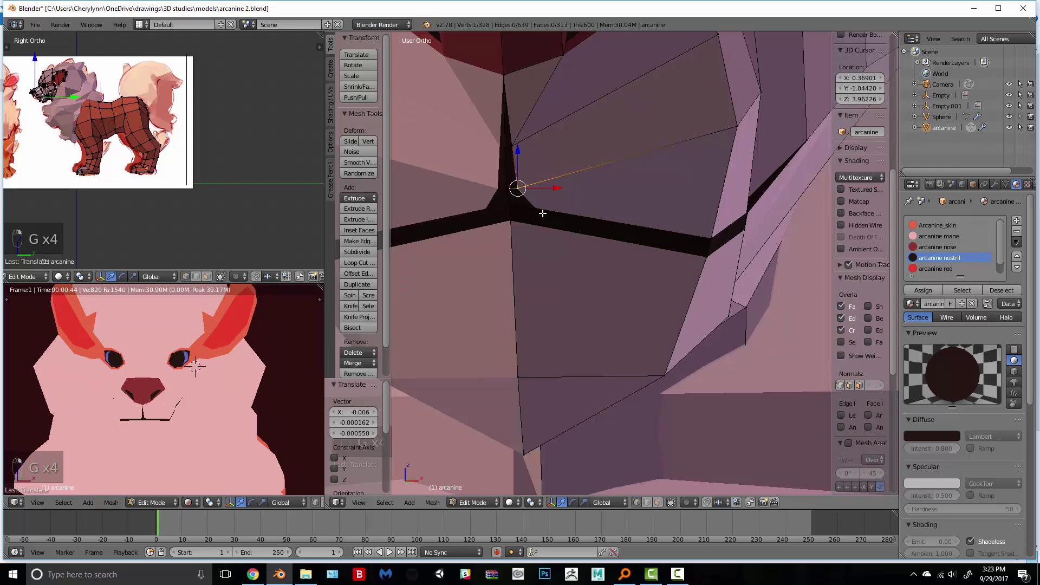
Step: Cut a new edge with the Knife down the chin from the mouth line to the lower jaw, beside the centreline
{"action": "key", "text": "k"}
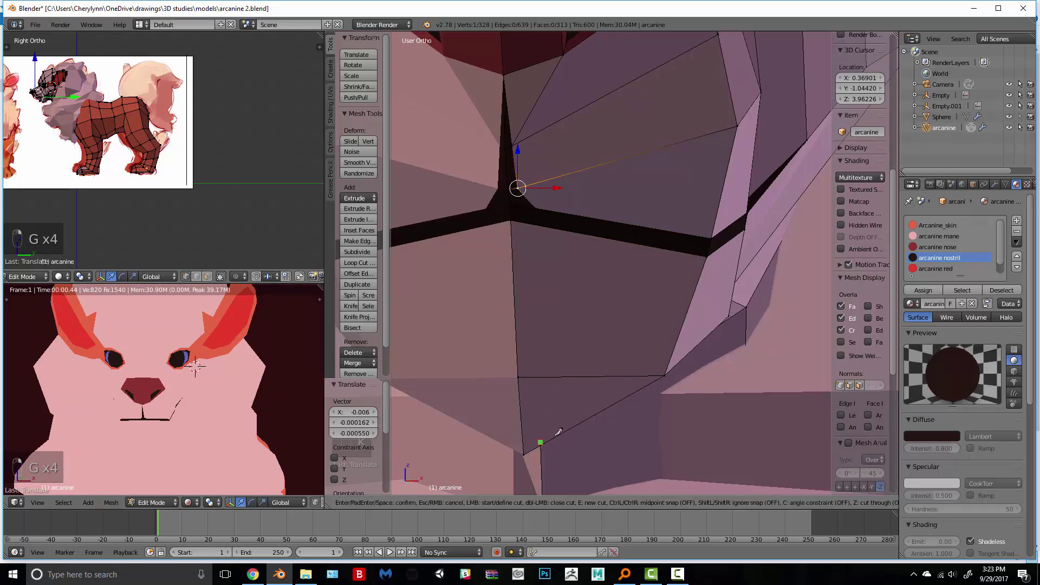
{"action": "middle_click_drag", "start_coordinate": [556, 434], "coordinate": [580, 393]}
{"action": "scroll", "coordinate": [571, 356], "scroll_direction": "down", "scroll_amount": 4}
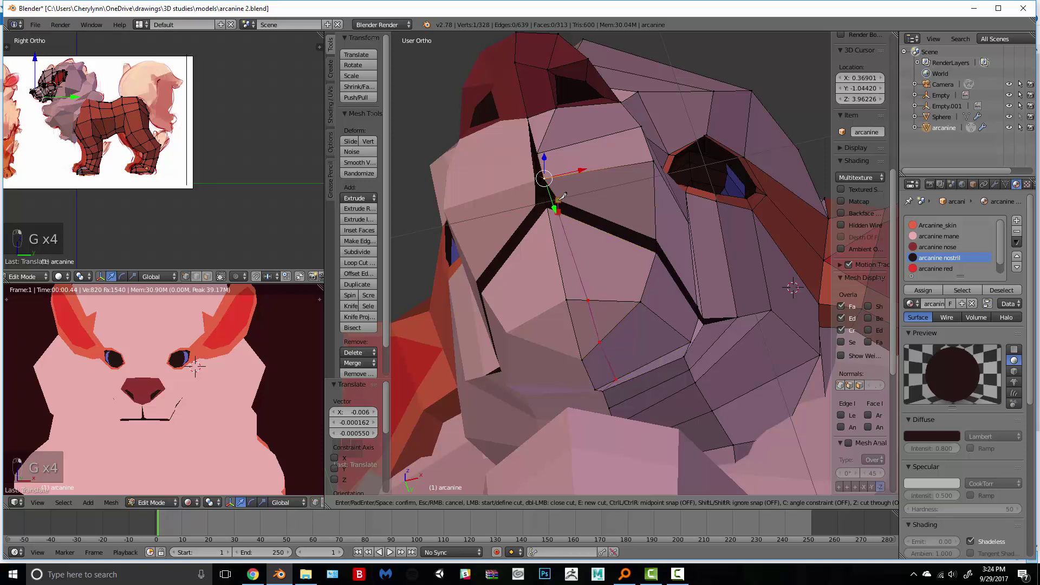
{"action": "key", "text": "Return"}
Step: Slide the new cut's mid-chin and mouth-line vertices sideways, and nudge the mouth-line vertex onto the lip edge
{"action": "scroll", "coordinate": [562, 197], "scroll_direction": "up", "scroll_amount": 2}
{"action": "key", "text": "g"}
{"action": "key", "text": "g"}
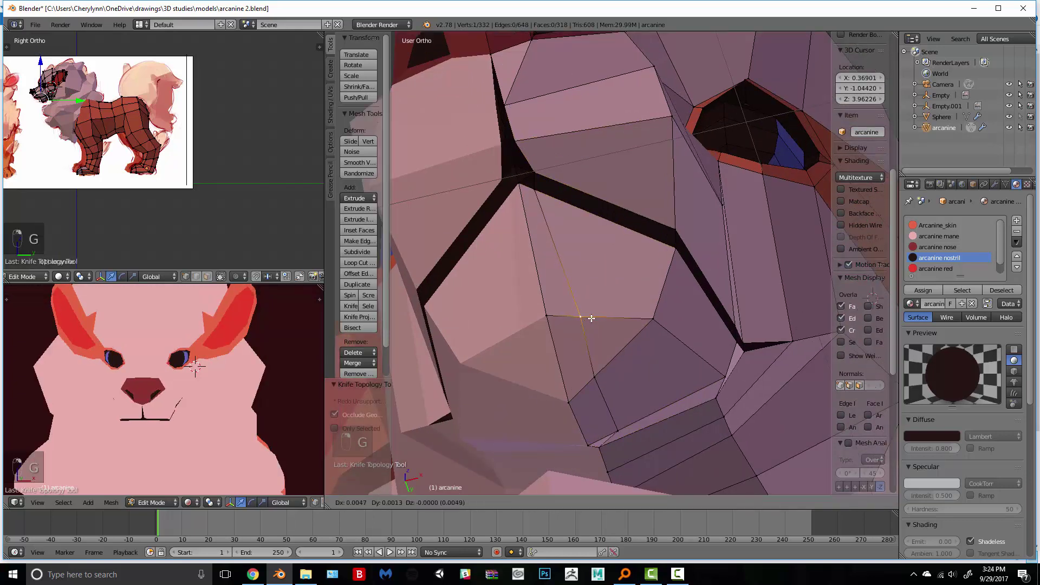
{"action": "left_click", "coordinate": [564, 244]}
{"action": "right_click", "coordinate": [535, 189]}
{"action": "key", "text": "g"}
{"action": "key", "text": "g"}
{"action": "left_click", "coordinate": [562, 193]}
{"action": "key", "text": "g"}
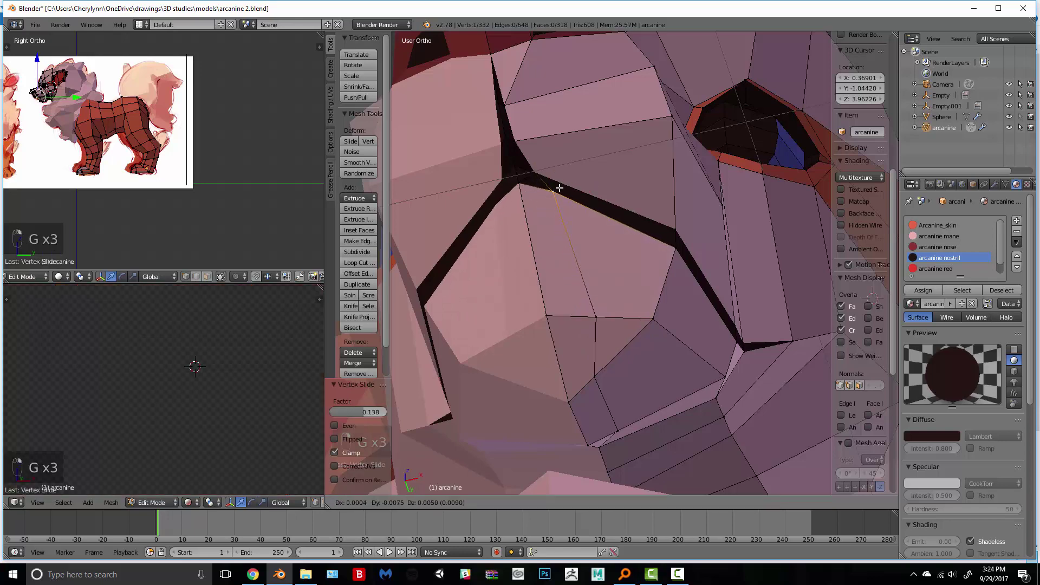
{"action": "left_click", "coordinate": [556, 186]}
Step: Slide and move the new cut's lower vertices to round the bottom of the chin
{"action": "right_click", "coordinate": [598, 390]}
{"action": "key", "text": "g"}
{"action": "left_click", "coordinate": [612, 380]}
{"action": "key", "text": "g"}
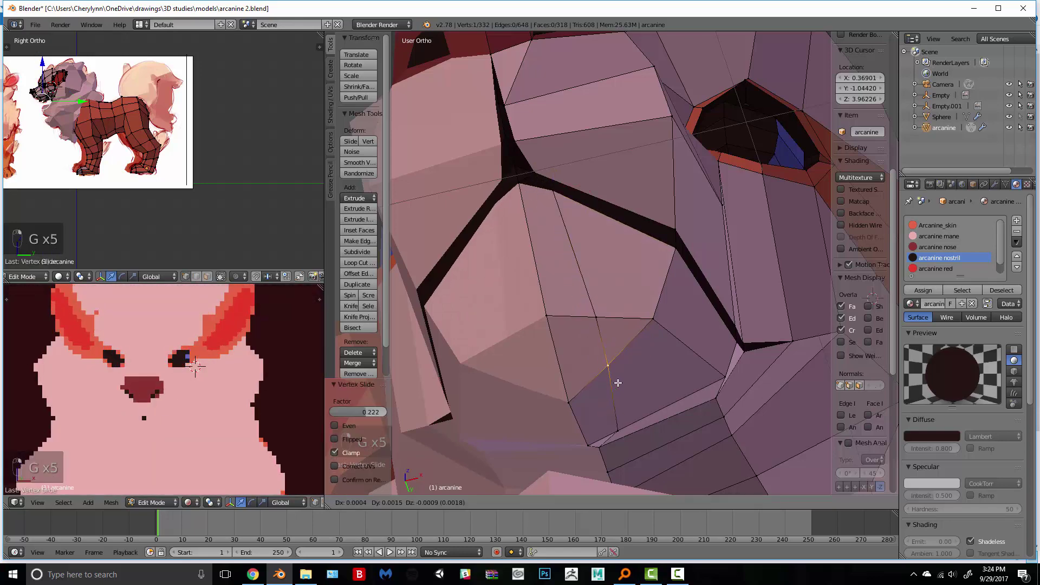
{"action": "left_click", "coordinate": [617, 383]}
{"action": "middle_click_drag", "start_coordinate": [617, 382], "coordinate": [646, 445]}
{"action": "key", "text": "g"}
{"action": "left_click", "coordinate": [647, 458]}
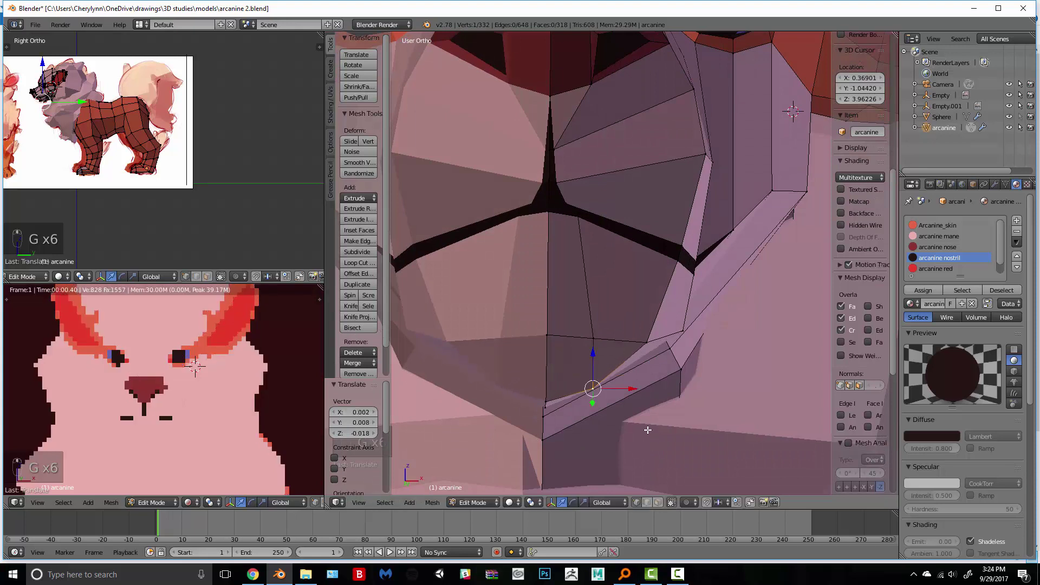
Step: Slide the cut's mid-chin vertex outward, then reposition its mouth-line vertex and the vertex beside the centre-strip junction
{"action": "right_click", "coordinate": [648, 349]}
{"action": "key", "text": "g"}
{"action": "left_click", "coordinate": [651, 349]}
{"action": "key", "text": "g"}
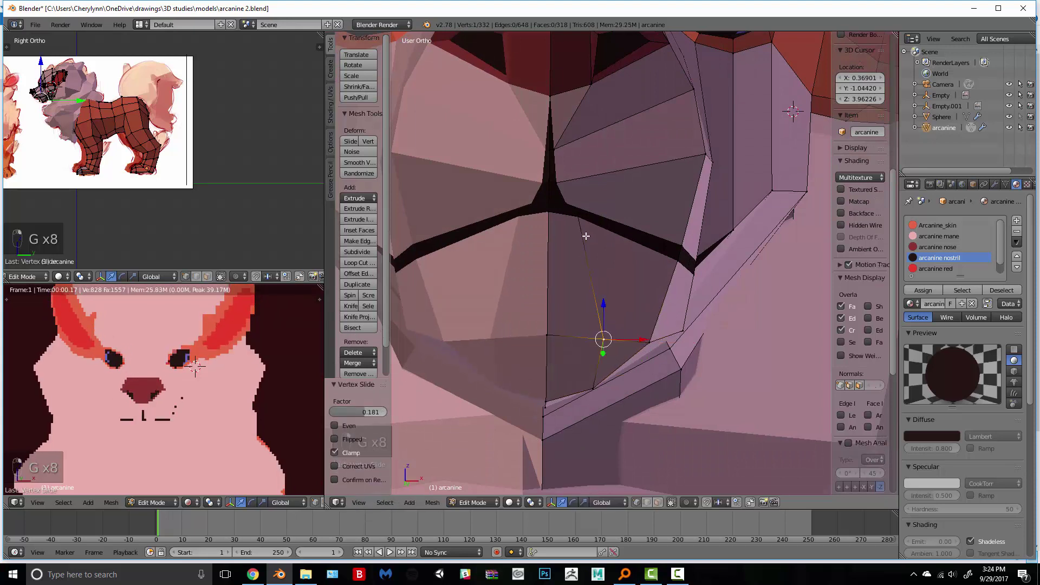
{"action": "key", "text": "g"}
{"action": "left_click", "coordinate": [604, 237]}
{"action": "key", "text": "g"}
{"action": "left_click", "coordinate": [566, 206]}
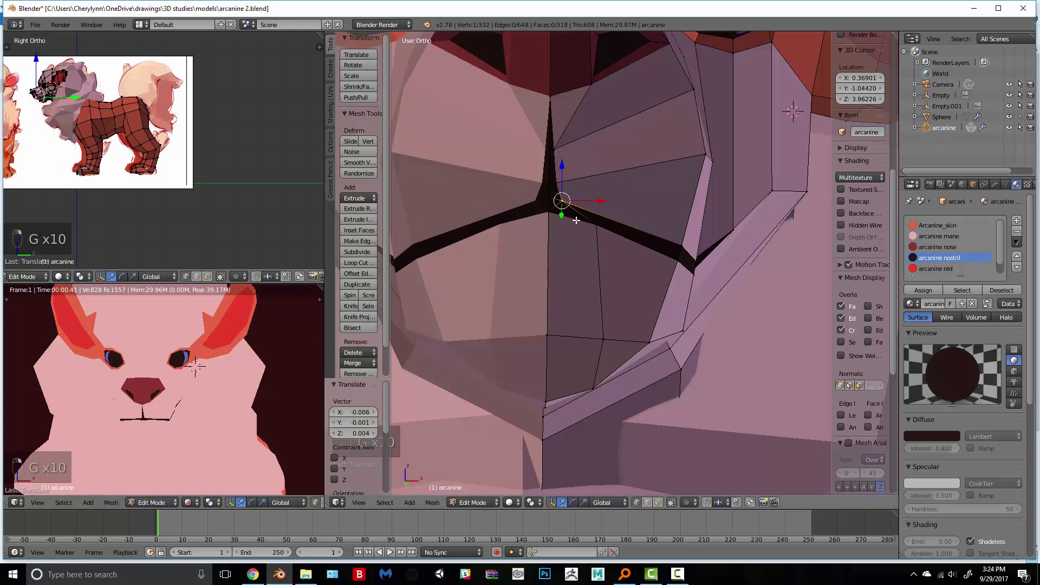
Step: Adjust the centreline and neighbouring vertices along the mouth line beside the junction to even out the dark line's thickness
{"action": "key", "text": "g"}
{"action": "left_click", "coordinate": [597, 227]}
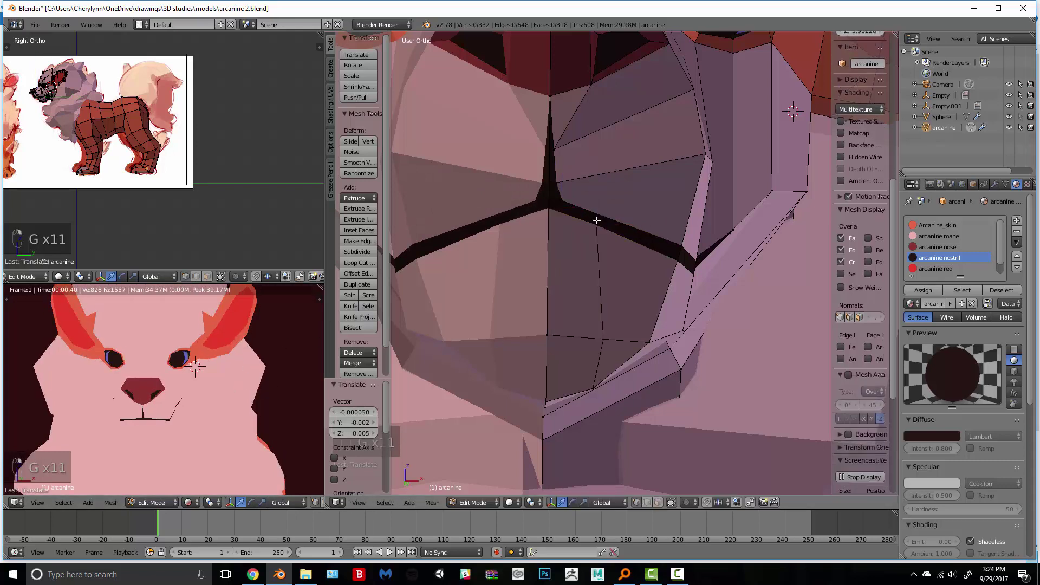
{"action": "key", "text": "g"}
{"action": "left_click", "coordinate": [585, 216]}
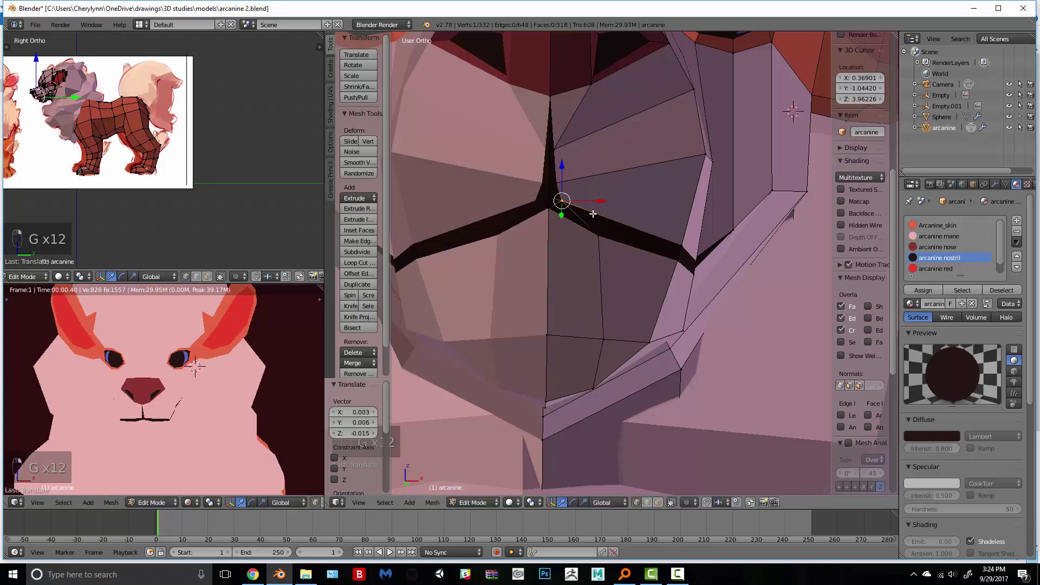
{"action": "key", "text": "g"}
{"action": "key", "text": "g"}
{"action": "left_click", "coordinate": [591, 215]}
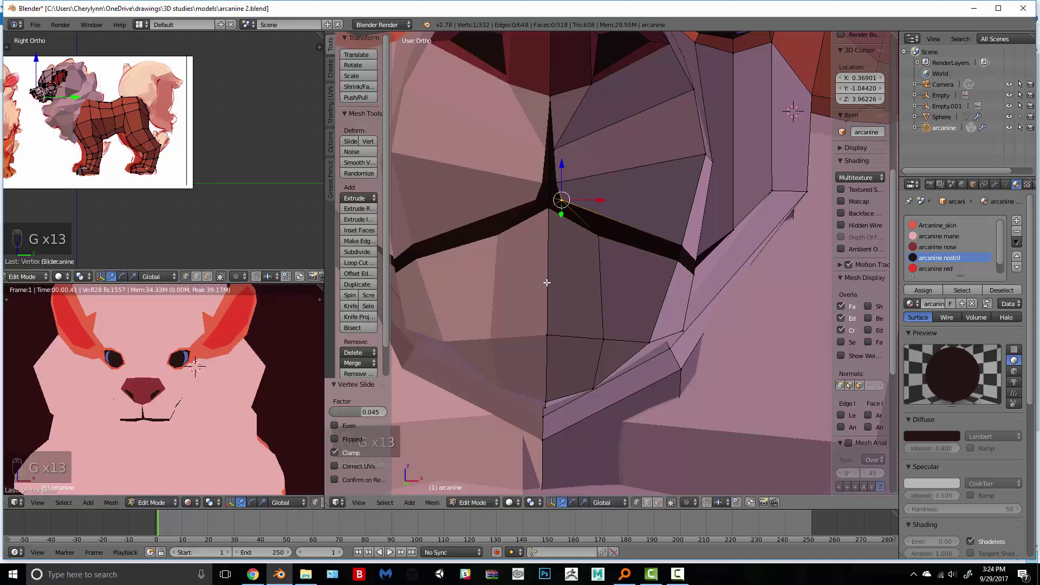
{"action": "key", "text": "g"}
{"action": "left_click", "coordinate": [579, 232]}
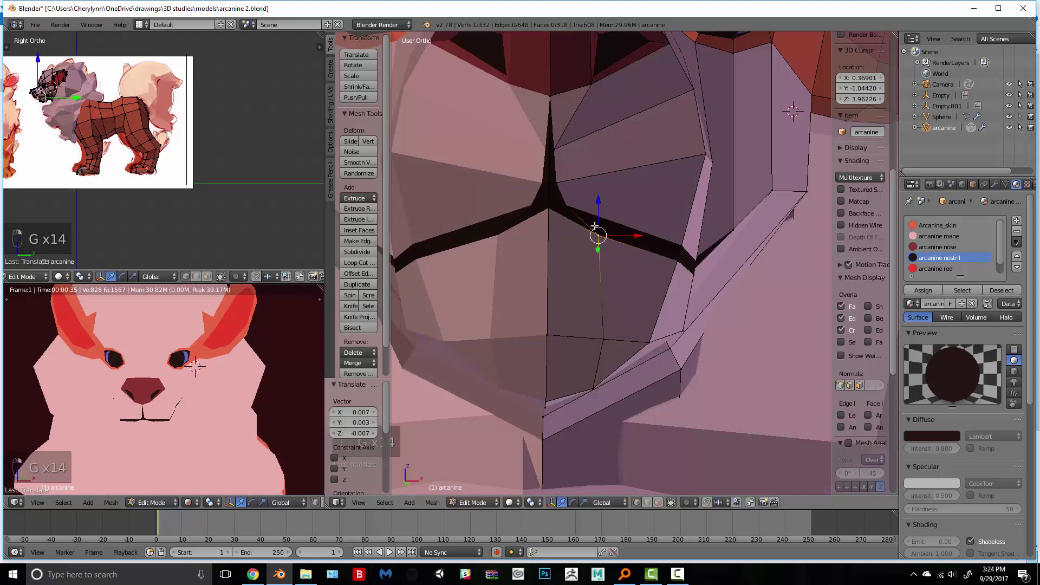
{"action": "key", "text": "g"}
{"action": "left_click", "coordinate": [592, 223]}
Step: Lower the two vertices at the mouth line's outer bend slightly and nudge the chin cut's mouth-line vertex down about 0.006
{"action": "middle_click_drag", "start_coordinate": [633, 248], "coordinate": [630, 280]}
{"action": "right_click", "coordinate": [672, 242]}
{"action": "right_click", "coordinate": [676, 254], "text": "shift"}
{"action": "key", "text": "g"}
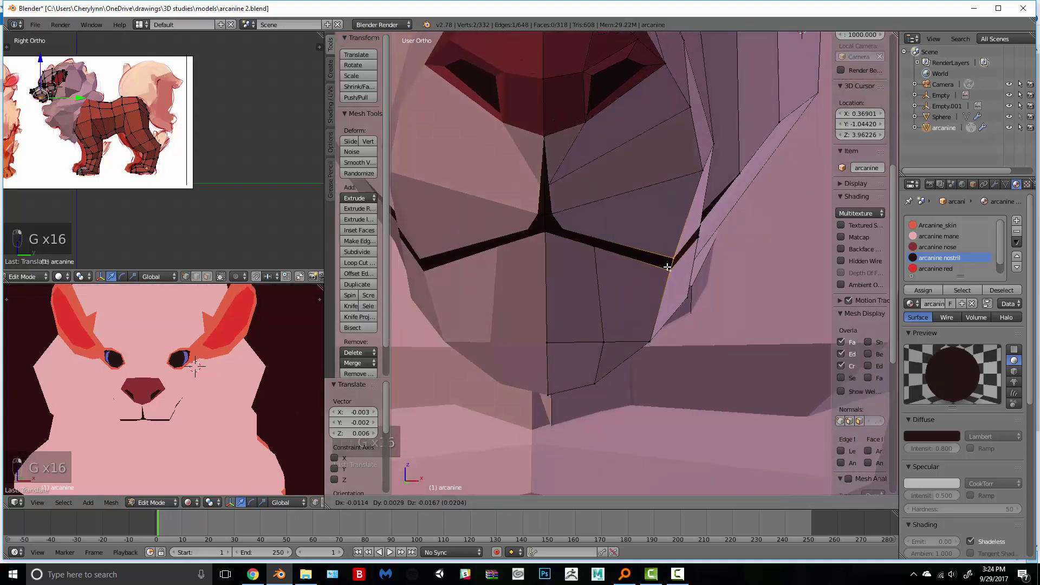
{"action": "left_click", "coordinate": [667, 267]}
{"action": "right_click", "coordinate": [603, 252]}
{"action": "key", "text": "g"}
{"action": "left_click", "coordinate": [605, 254]}
{"action": "key", "text": "k"}
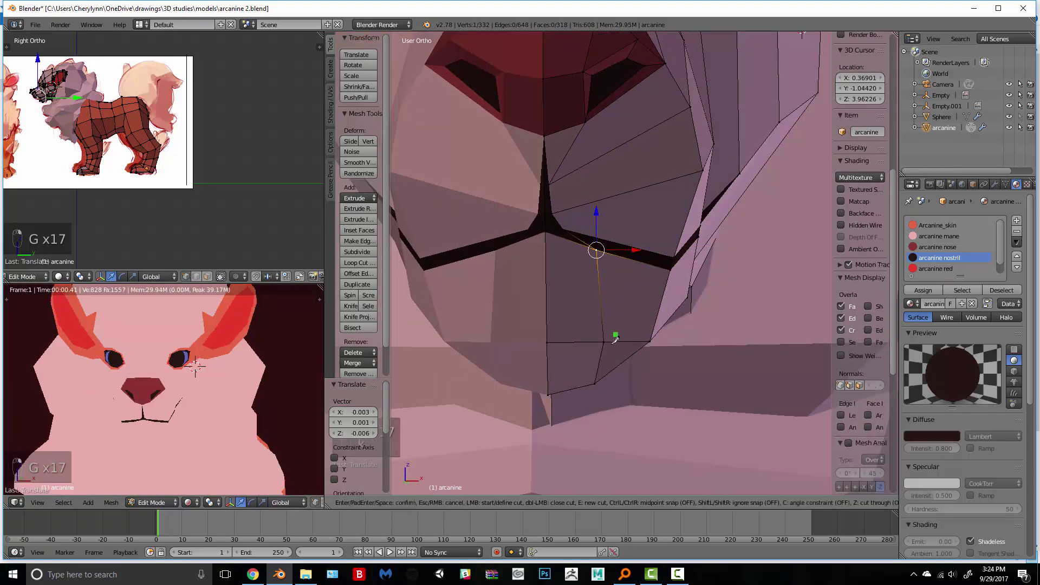
{"action": "left_click", "coordinate": [608, 341]}
{"action": "middle_click_drag", "start_coordinate": [612, 374], "coordinate": [639, 441]}
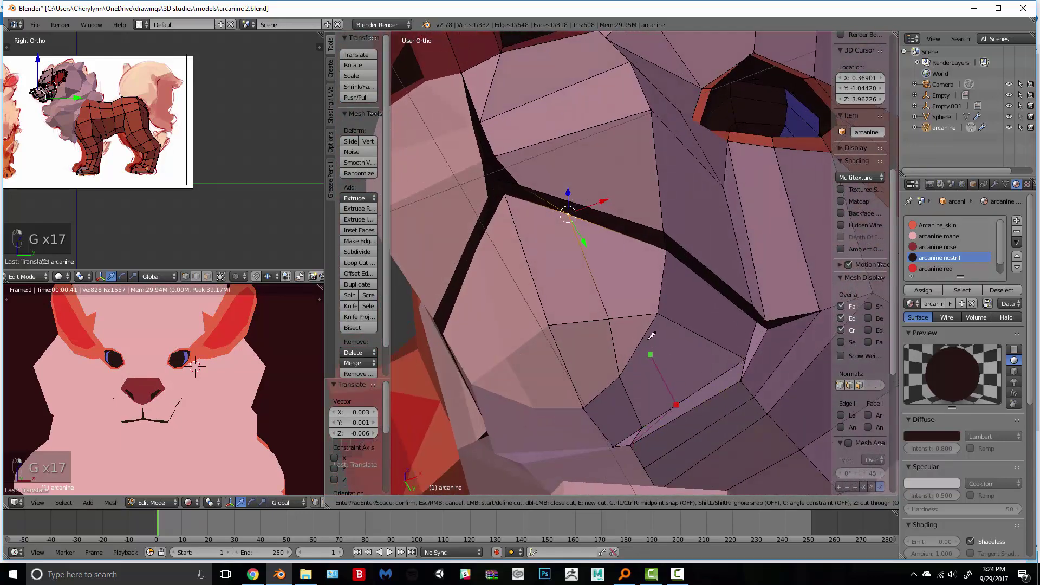
{"action": "key", "text": "Return"}
Step: In the right side view, lower the front mouth-line vertices to curve the lip edge downward
{"action": "middle_click_drag", "start_coordinate": [652, 335], "coordinate": [780, 133]}
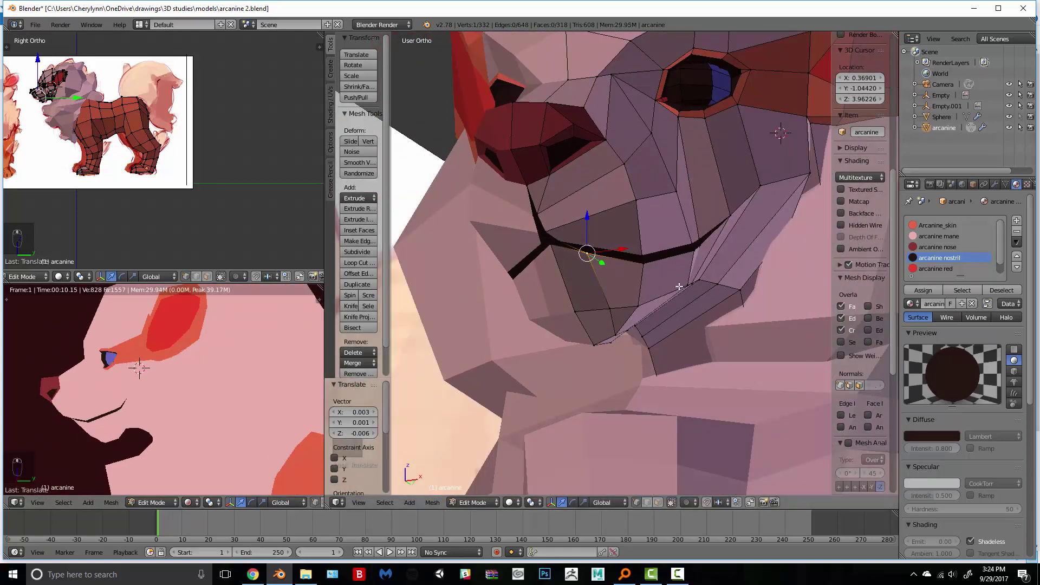
{"action": "key", "text": "KP_3"}
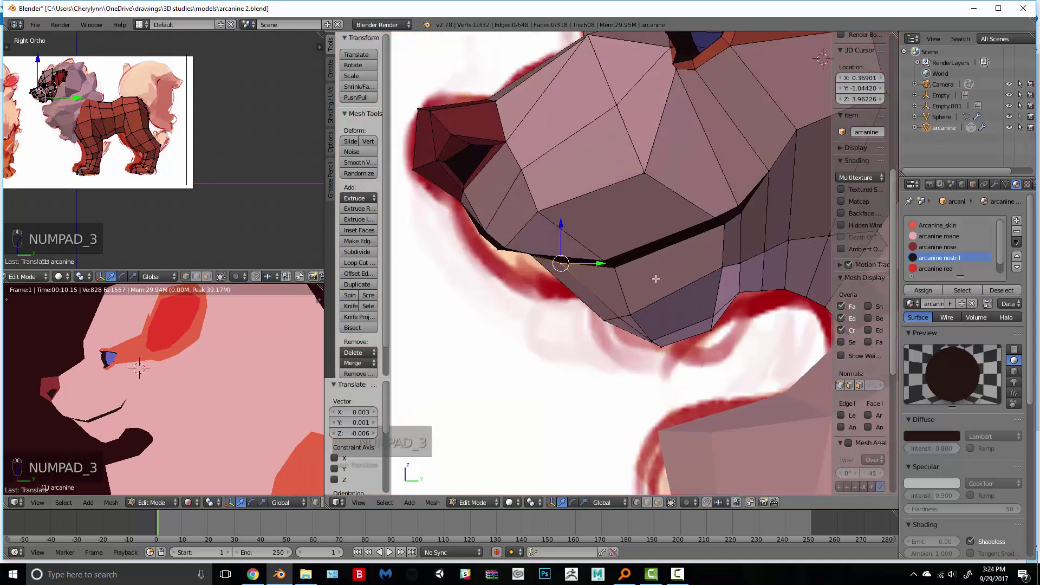
{"action": "key", "text": "g"}
{"action": "left_click", "coordinate": [537, 265]}
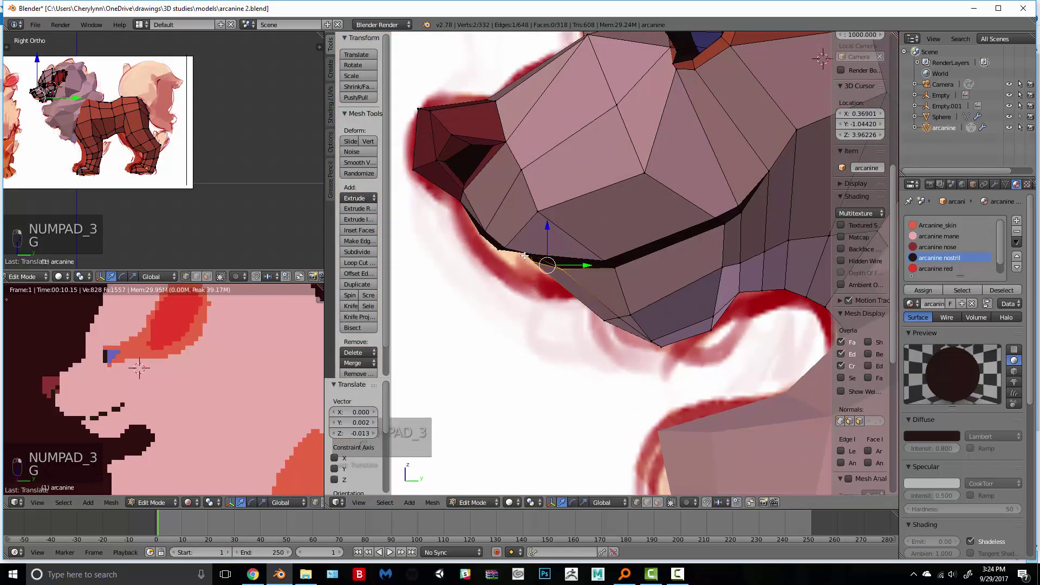
{"action": "right_click", "coordinate": [527, 254]}
{"action": "key", "text": "g"}
{"action": "left_click", "coordinate": [524, 250]}
{"action": "key", "text": "z"}
{"action": "key", "text": "z"}
{"action": "key", "text": "g"}
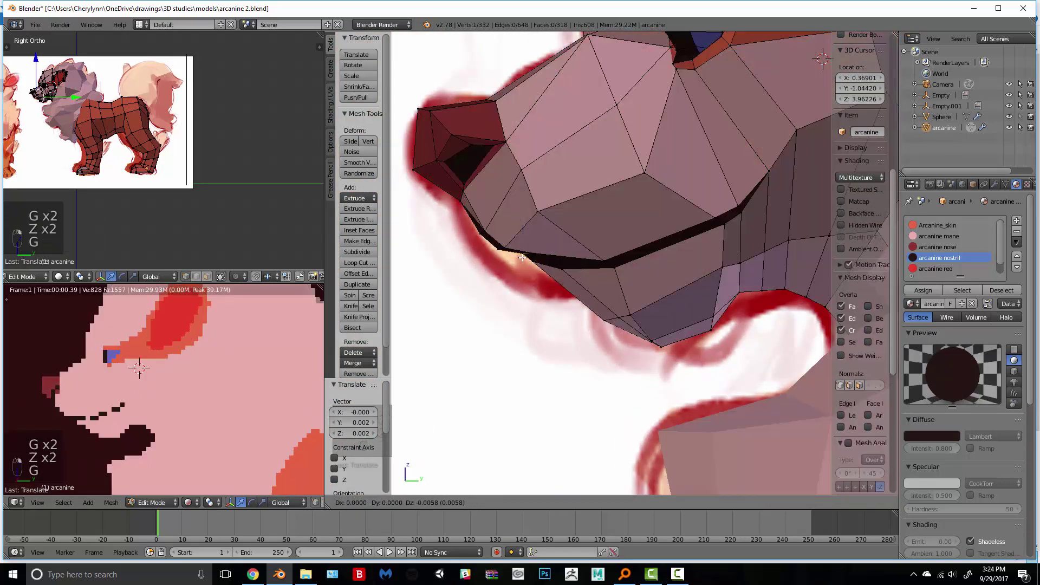
{"action": "left_click", "coordinate": [545, 259]}
Step: In wireframe, reposition the front mouth-line vertices, moving the front one back about 0.029 and down about 0.008
{"action": "key", "text": "z"}
{"action": "right_click", "coordinate": [558, 261]}
{"action": "key", "text": "g"}
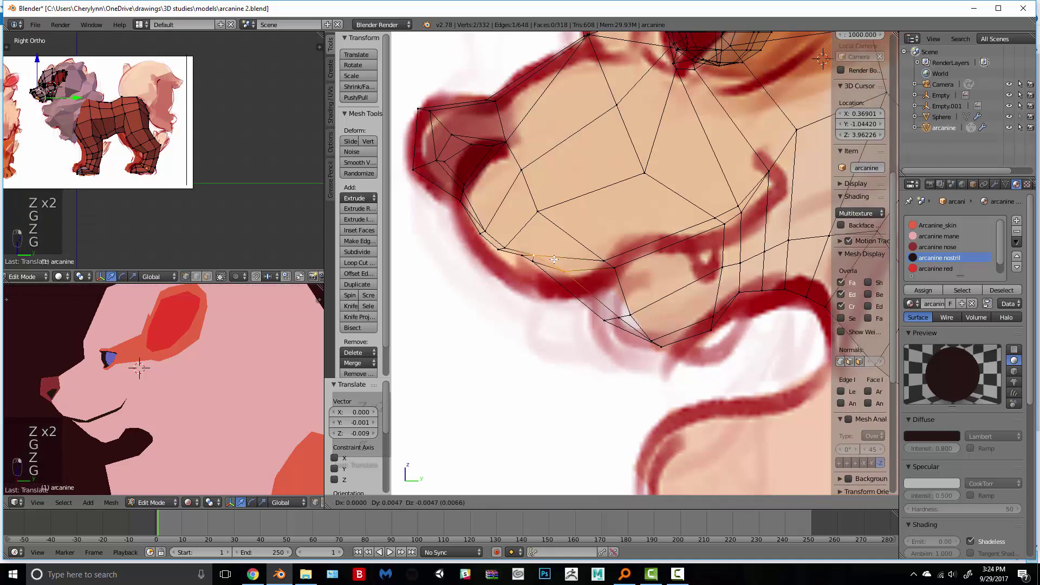
{"action": "left_click", "coordinate": [547, 254]}
{"action": "right_click", "coordinate": [538, 253]}
{"action": "key", "text": "g"}
{"action": "key", "text": "z"}
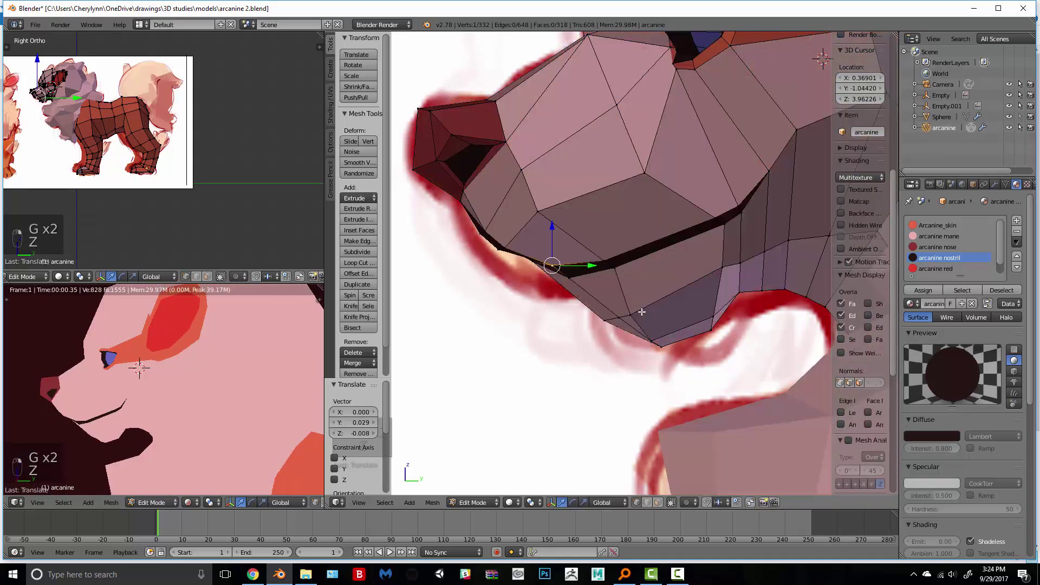
{"action": "key", "text": "a"}
Step: Move the centreline vertex at the top of the chin down about 0.030, below the mouth-line junction
{"action": "middle_click_drag", "start_coordinate": [562, 260], "coordinate": [596, 253]}
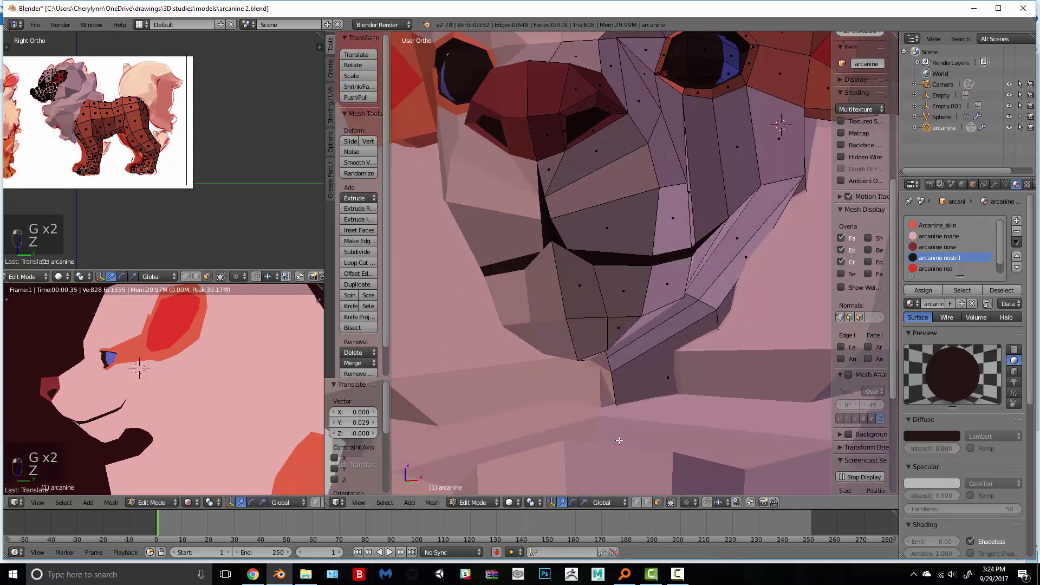
{"action": "scroll", "coordinate": [555, 286], "scroll_direction": "up", "scroll_amount": 3}
{"action": "key", "text": "z"}
{"action": "right_click", "coordinate": [511, 227]}
{"action": "key", "text": "z"}
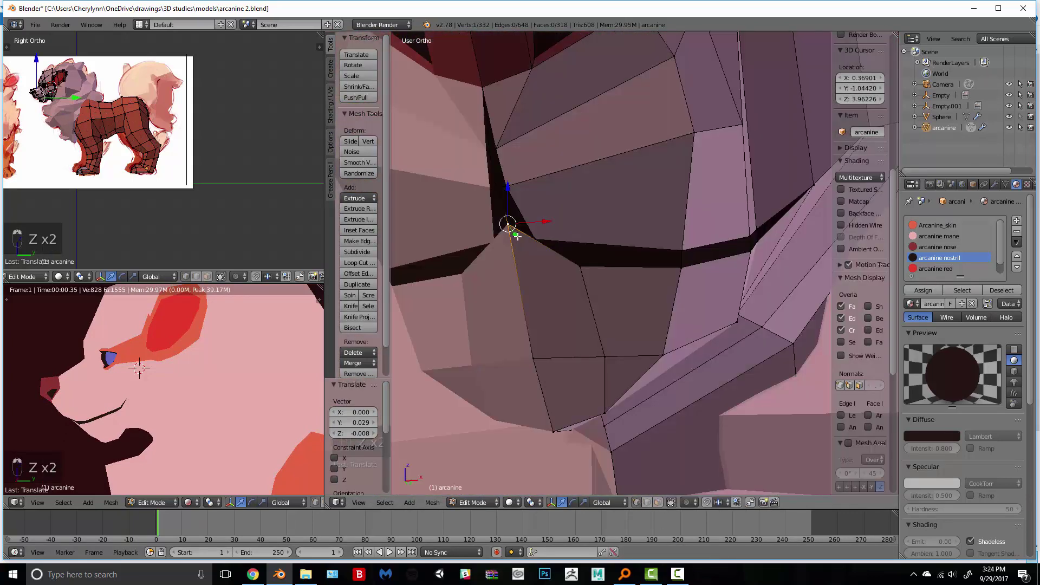
{"action": "key", "text": "g"}
{"action": "left_click", "coordinate": [513, 252]}
{"action": "middle_click_drag", "start_coordinate": [566, 285], "coordinate": [507, 322]}
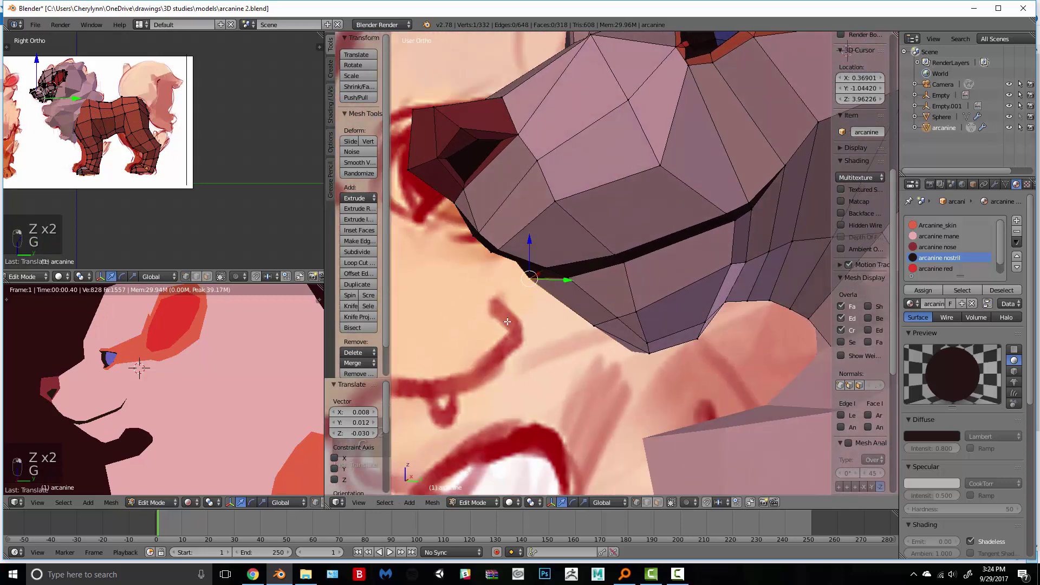
Step: Select the dark mouth-line faces from the centreline to the mouth corner and delete them
{"action": "right_click", "coordinate": [717, 217], "text": "alt"}
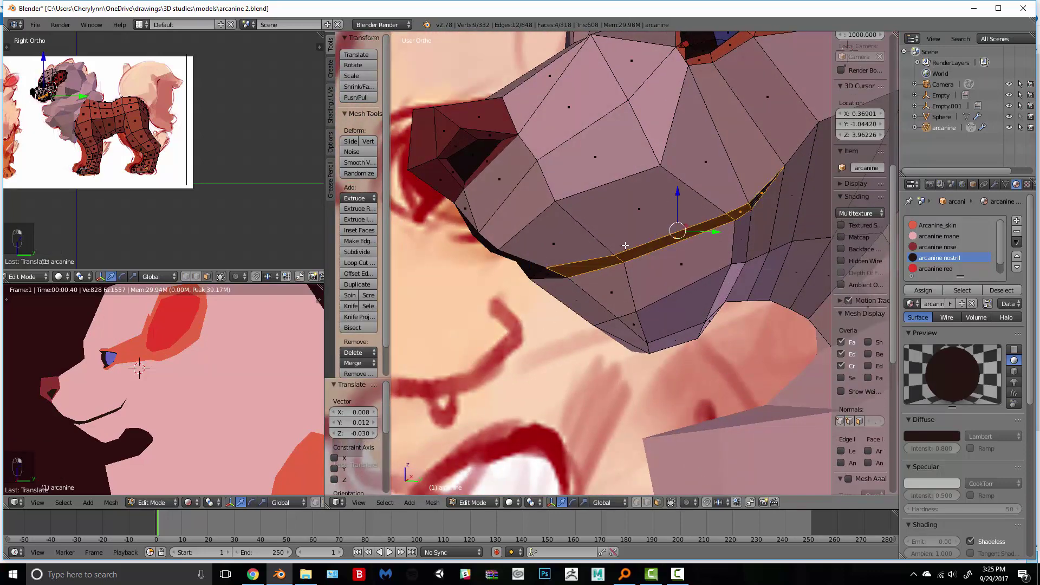
{"action": "middle_click_drag", "start_coordinate": [547, 275], "coordinate": [587, 257]}
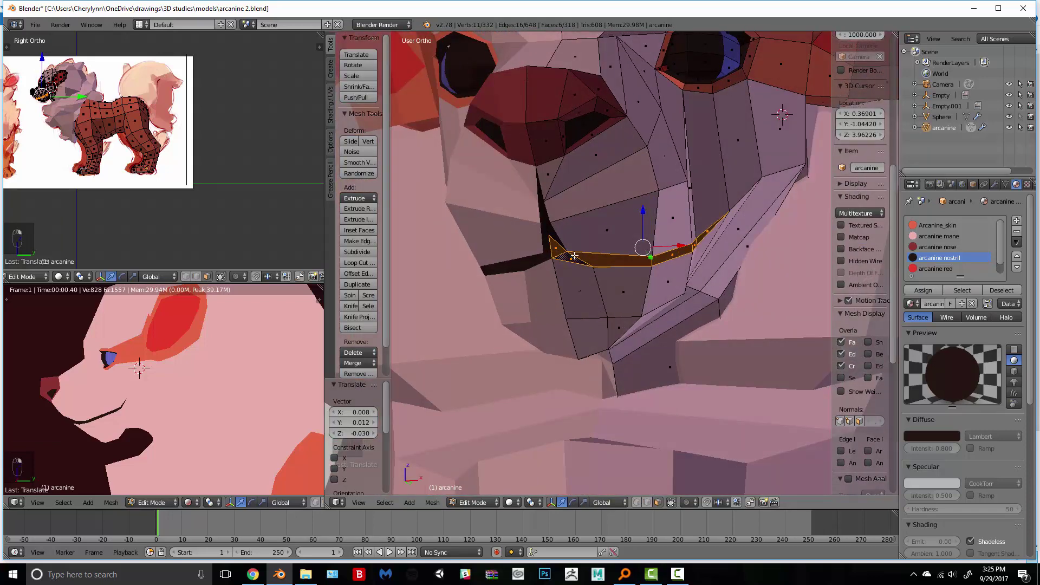
{"action": "key", "text": "x"}
{"action": "left_click", "coordinate": [577, 258]}
{"action": "middle_click_drag", "start_coordinate": [625, 307], "coordinate": [684, 477]}
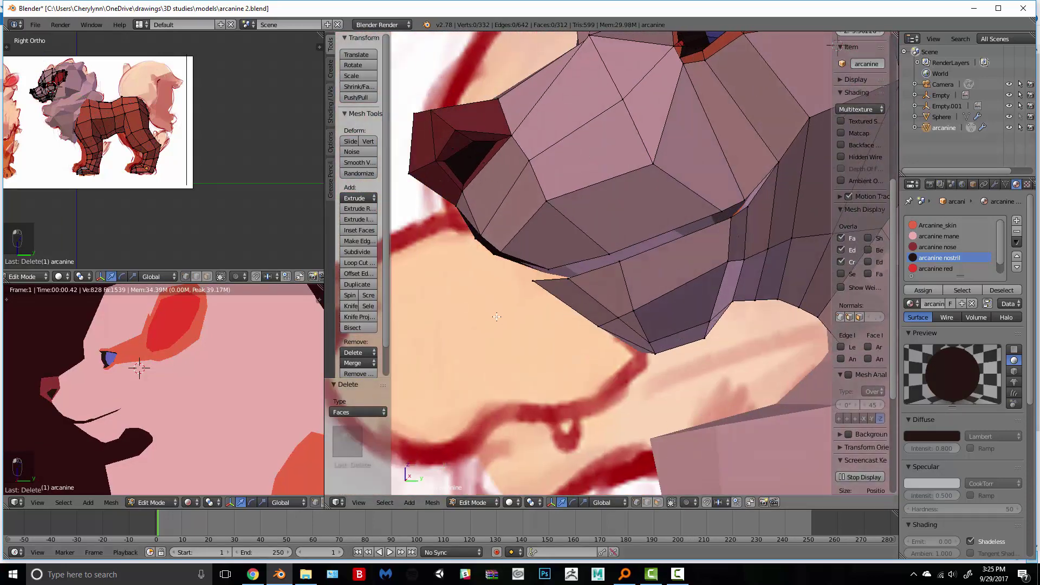
Step: Select all the lower-jaw vertices, rotate them about 12° in the right side view, and move the jaw down to open the mouth
{"action": "right_click", "coordinate": [531, 282]}
{"action": "right_click", "coordinate": [568, 279], "text": "shift"}
{"action": "right_click", "coordinate": [621, 264], "text": "shift"}
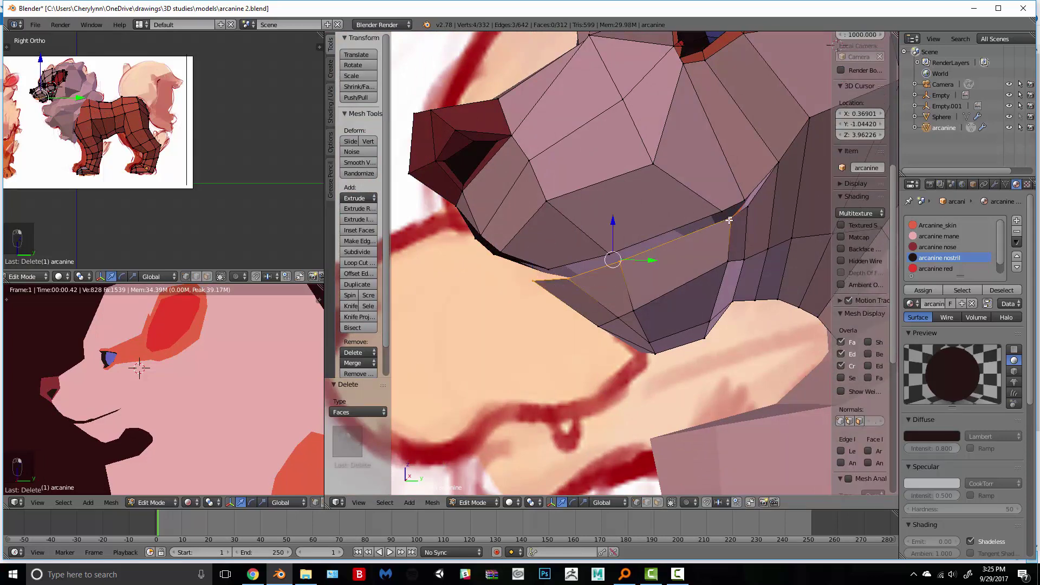
{"action": "key", "text": "z"}
{"action": "key", "text": "b"}
{"action": "left_click_drag", "start_coordinate": [742, 371], "coordinate": [680, 250]}
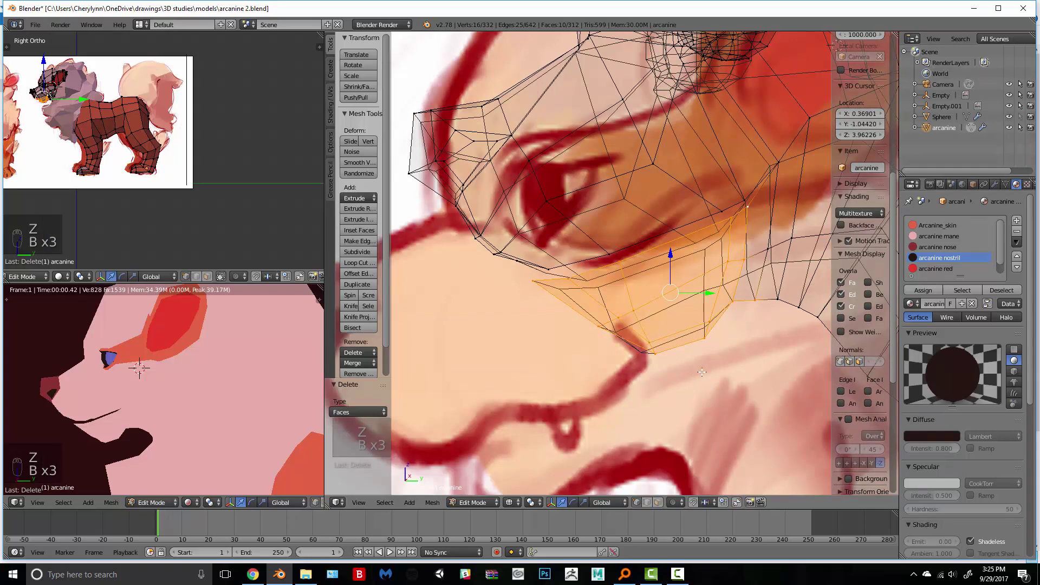
{"action": "key", "text": "KP_3"}
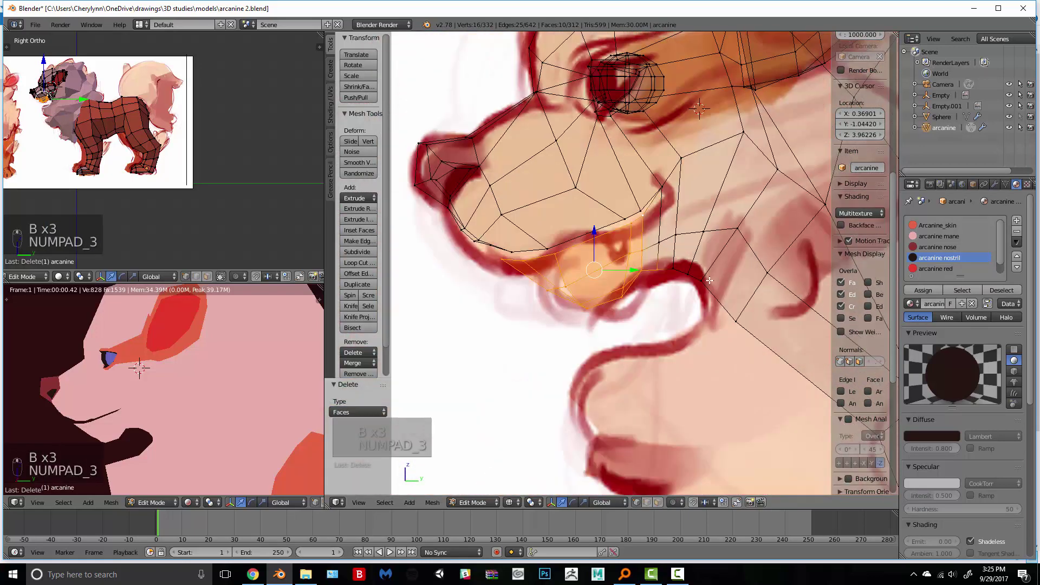
{"action": "key", "text": "z"}
{"action": "key", "text": "r"}
{"action": "left_click", "coordinate": [704, 262]}
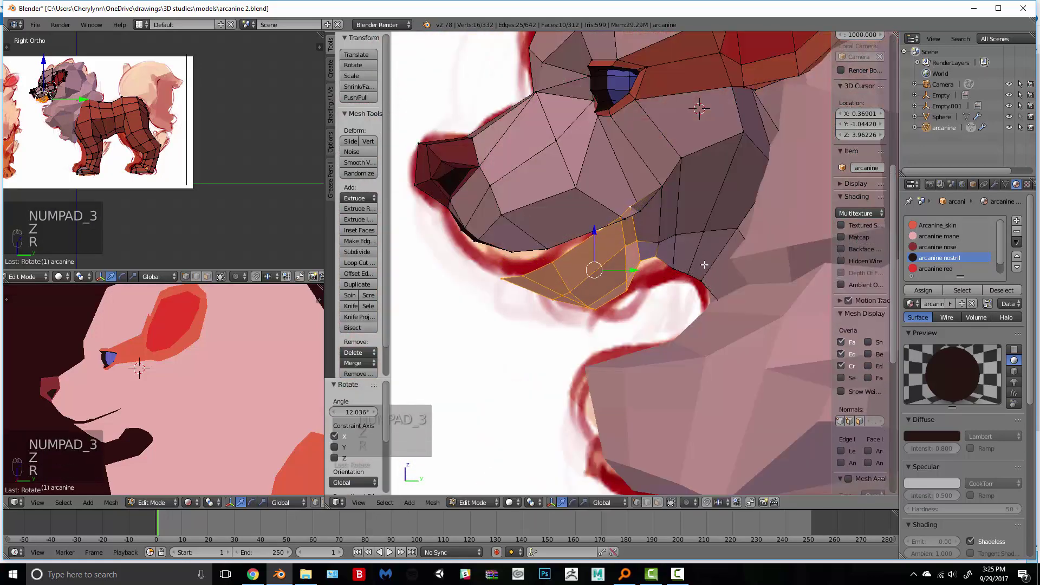
{"action": "key", "text": "g"}
{"action": "left_click", "coordinate": [718, 278]}
Step: Move the vertices along the seam between the lower jaw and the throat back, the lowest by about 0.018
{"action": "right_click", "coordinate": [665, 241]}
{"action": "key", "text": "g"}
{"action": "left_click", "coordinate": [671, 241]}
{"action": "right_click", "coordinate": [675, 236]}
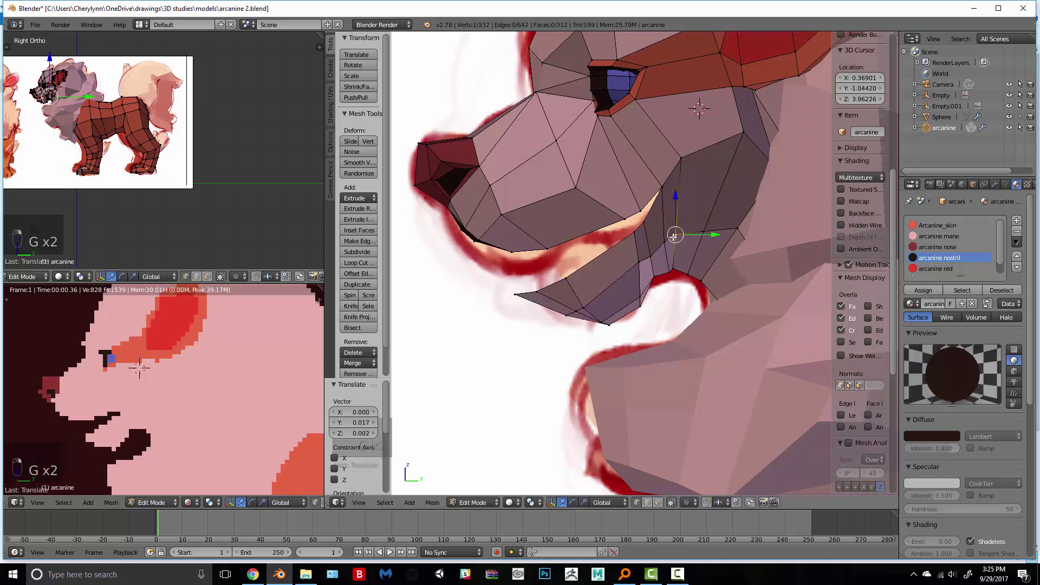
{"action": "key", "text": "g"}
{"action": "left_click", "coordinate": [679, 237]}
{"action": "right_click", "coordinate": [671, 269]}
{"action": "key", "text": "g"}
{"action": "left_click", "coordinate": [675, 270]}
Step: Fine-tune the lower vertices where the jaw meets the throat, then switch to wireframe shading
{"action": "right_click", "coordinate": [666, 272]}
{"action": "key", "text": "g"}
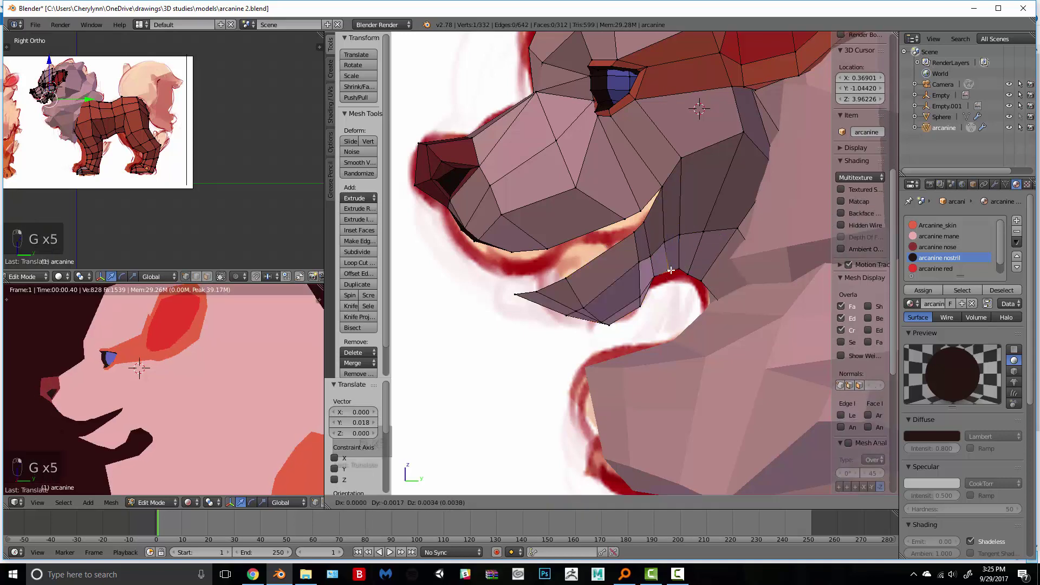
{"action": "left_click", "coordinate": [669, 272]}
{"action": "right_click", "coordinate": [654, 278]}
{"action": "key", "text": "g"}
{"action": "left_click", "coordinate": [657, 279]}
{"action": "right_click", "coordinate": [678, 270]}
{"action": "key", "text": "g"}
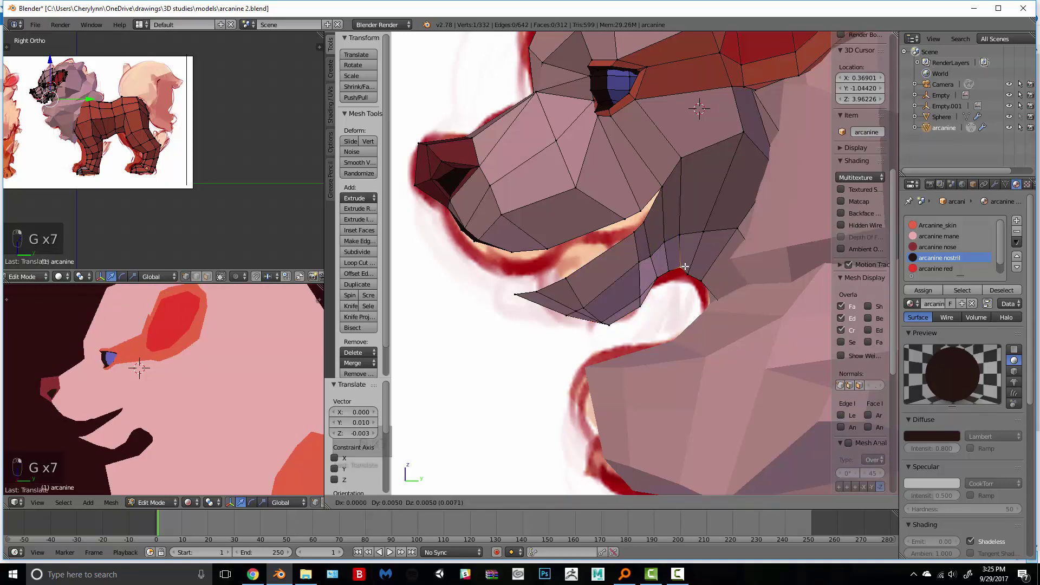
{"action": "left_click", "coordinate": [682, 269]}
{"action": "right_click", "coordinate": [669, 271]}
{"action": "key", "text": "g"}
{"action": "left_click", "coordinate": [670, 273]}
{"action": "key", "text": "z"}
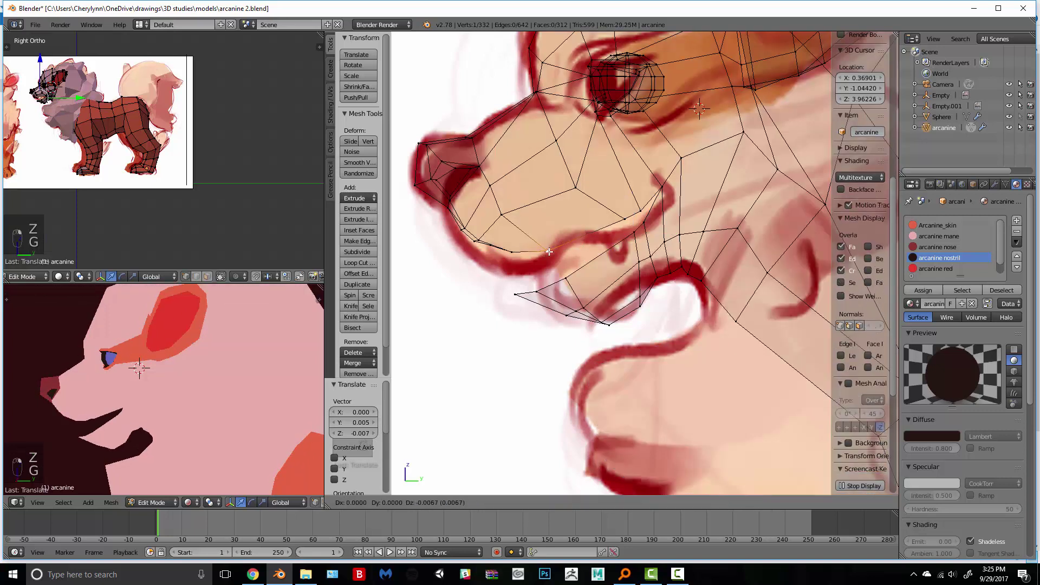
Step: Reposition the upper-lip vertices between the mid-muzzle and the mouth corner to follow the sketched mouth line, the mid-lip one about 0.049 forward
{"action": "key", "text": "g"}
{"action": "left_click", "coordinate": [591, 226]}
{"action": "key", "text": "g"}
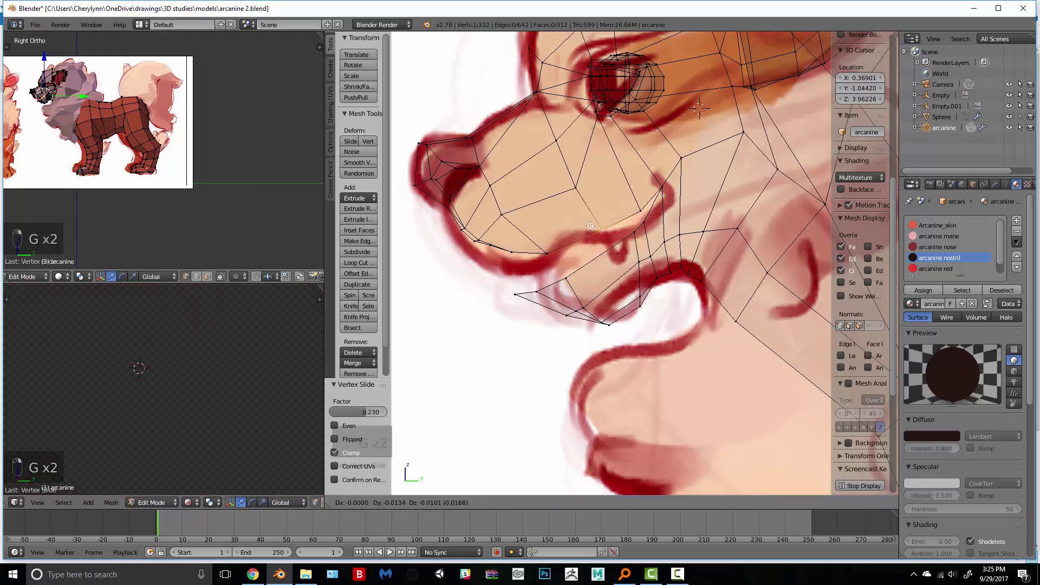
{"action": "left_click", "coordinate": [586, 218]}
{"action": "right_click", "coordinate": [636, 213]}
{"action": "key", "text": "g"}
{"action": "left_click", "coordinate": [631, 216]}
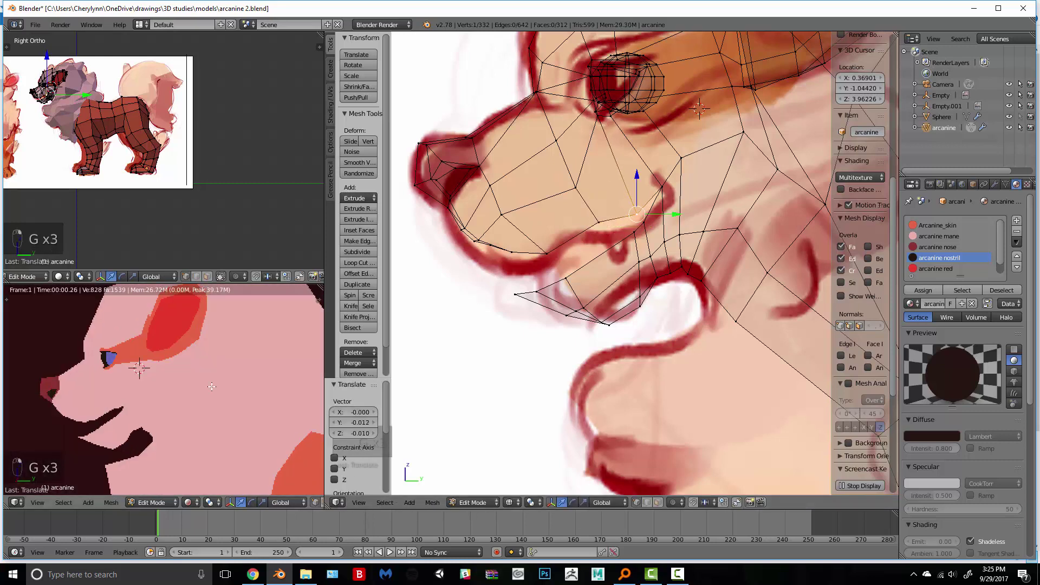
{"action": "key", "text": "g"}
{"action": "left_click", "coordinate": [583, 227]}
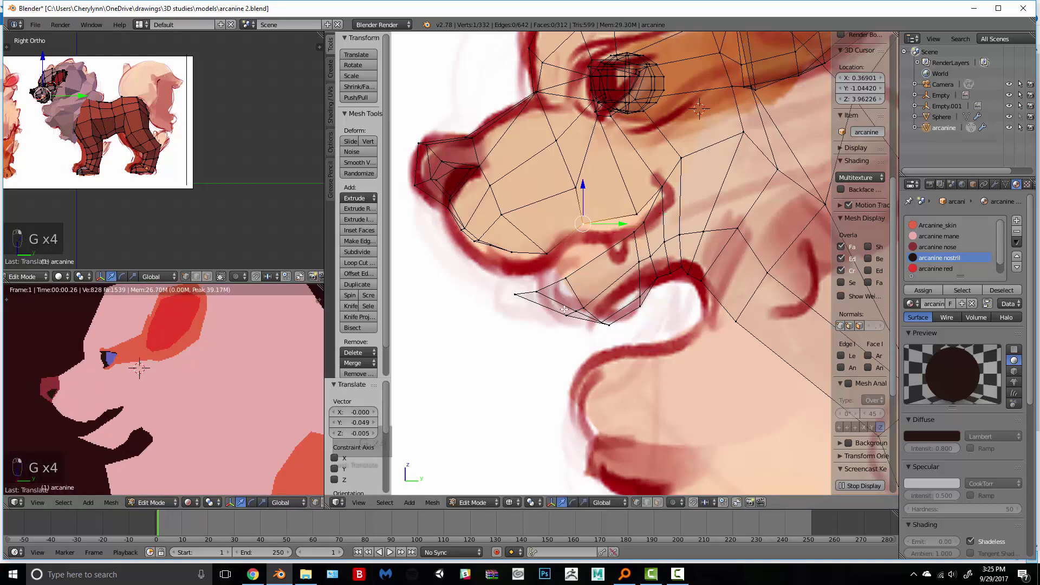
Step: Select the front lower-jaw vertices and move them about 0.049 back and 0.027 up
{"action": "key", "text": "a"}
{"action": "key", "text": "b"}
{"action": "left_click_drag", "start_coordinate": [622, 337], "coordinate": [498, 270]}
{"action": "key", "text": "g"}
{"action": "left_click", "coordinate": [591, 268]}
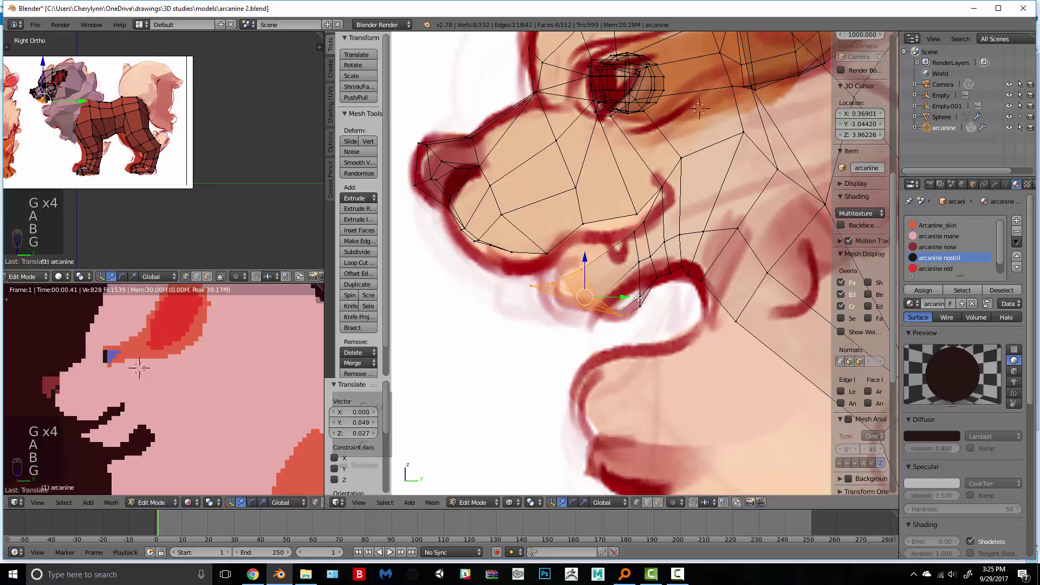
Step: Slide the rear lower-lip edge by a factor of about 0.26, then adjust the jaw-underside vertex and move the lip vertex about 0.018 forward
{"action": "key", "text": "a"}
{"action": "right_click", "coordinate": [632, 241]}
{"action": "right_click", "coordinate": [632, 241]}
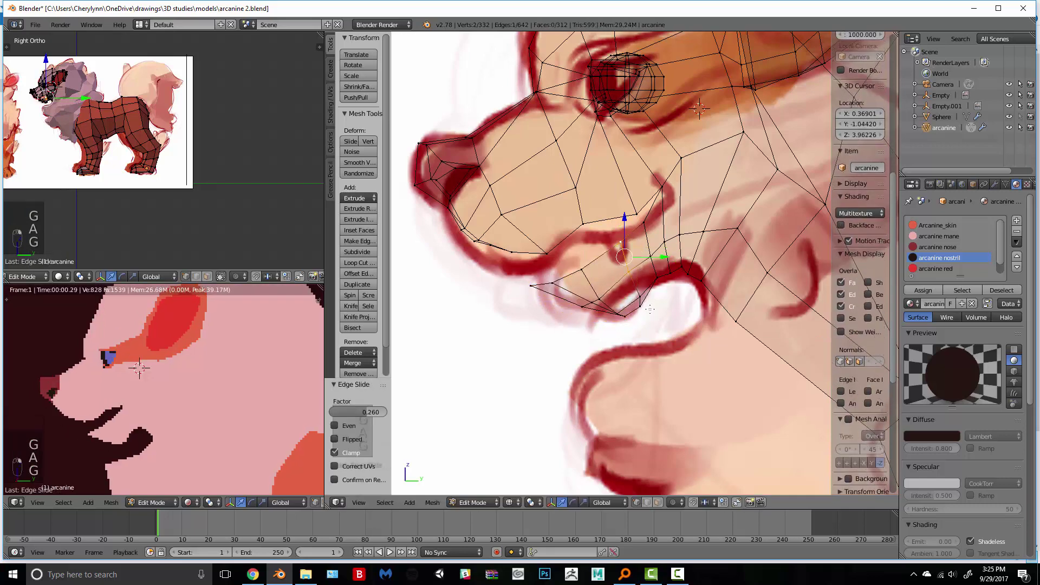
{"action": "key", "text": "g"}
{"action": "key", "text": "g"}
{"action": "left_click", "coordinate": [641, 296]}
{"action": "key", "text": "g"}
{"action": "left_click", "coordinate": [647, 300]}
{"action": "right_click", "coordinate": [621, 246]}
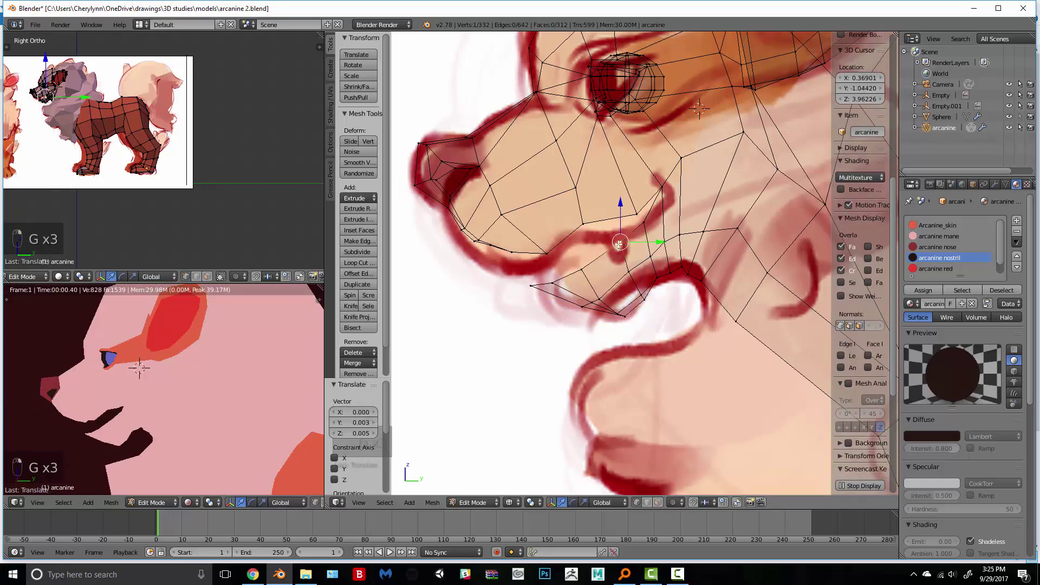
{"action": "key", "text": "g"}
{"action": "left_click", "coordinate": [614, 242]}
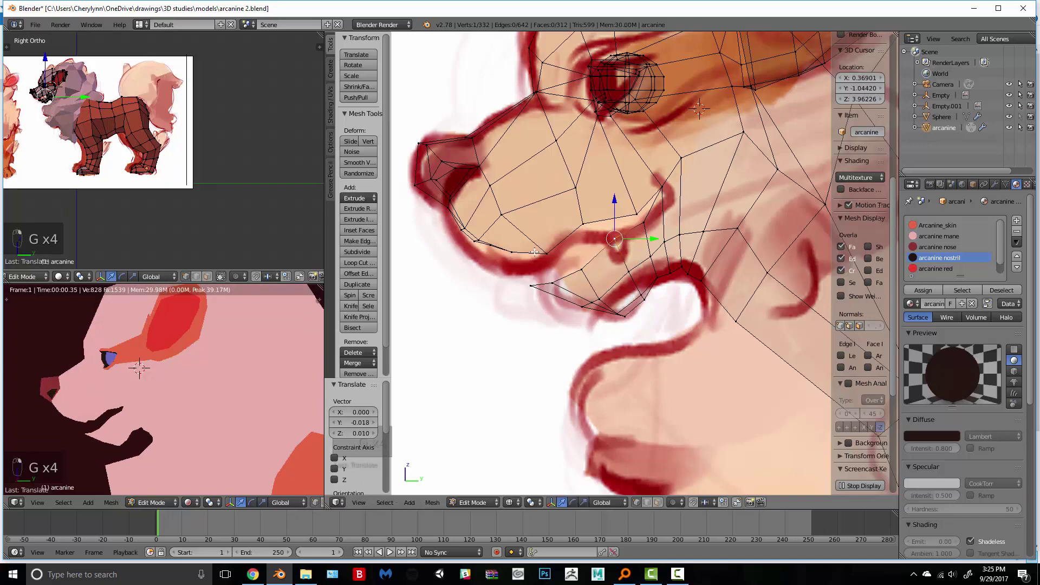
Step: Select the nose and front-muzzle vertices and shift them slightly forward and down
{"action": "key", "text": "a"}
{"action": "key", "text": "b"}
{"action": "left_click_drag", "start_coordinate": [551, 266], "coordinate": [467, 224]}
{"action": "left_click_drag", "start_coordinate": [382, 123], "coordinate": [382, 123]}
{"action": "key", "text": "g"}
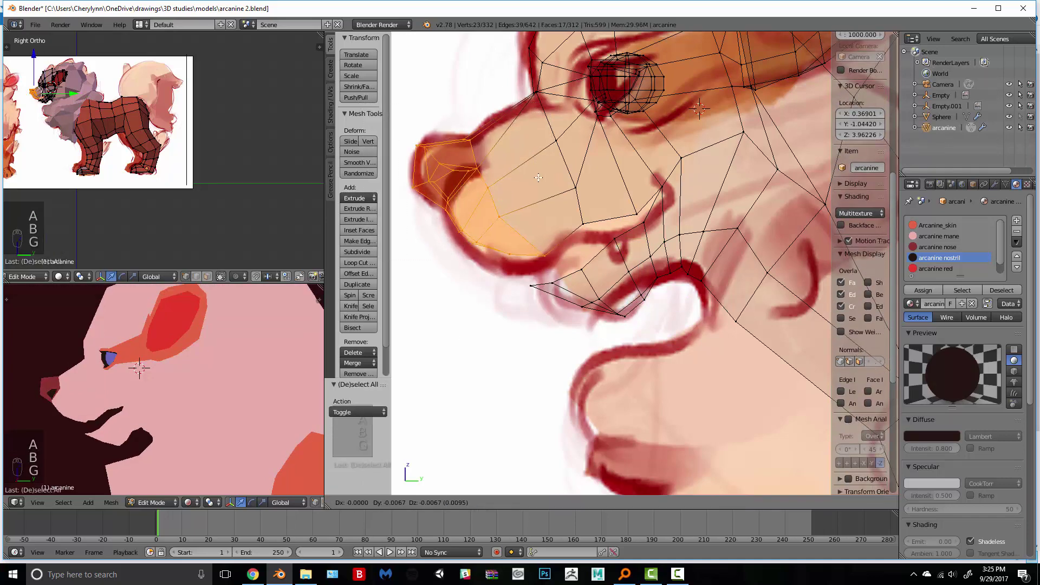
{"action": "left_click", "coordinate": [541, 178]}
Step: Select the lower-jaw vertices including the rear lip point and move them about 0.008 back and 0.012 up
{"action": "key", "text": "a"}
{"action": "key", "text": "b"}
{"action": "left_click_drag", "start_coordinate": [644, 338], "coordinate": [527, 263]}
{"action": "key", "text": "g"}
{"action": "left_click", "coordinate": [542, 256]}
{"action": "key", "text": "ctrl+z"}
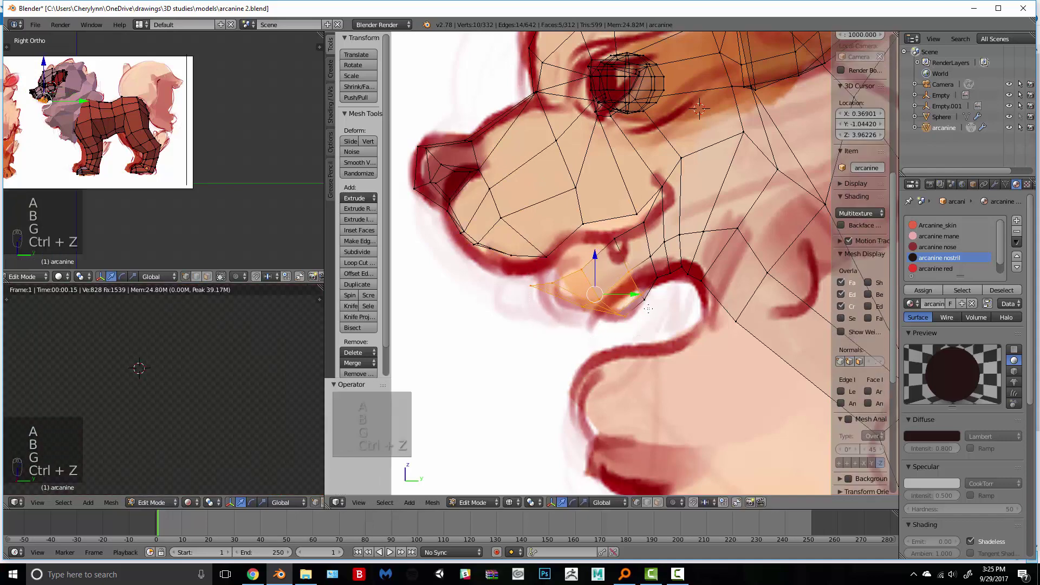
{"action": "key", "text": "g"}
{"action": "left_click", "coordinate": [618, 242]}
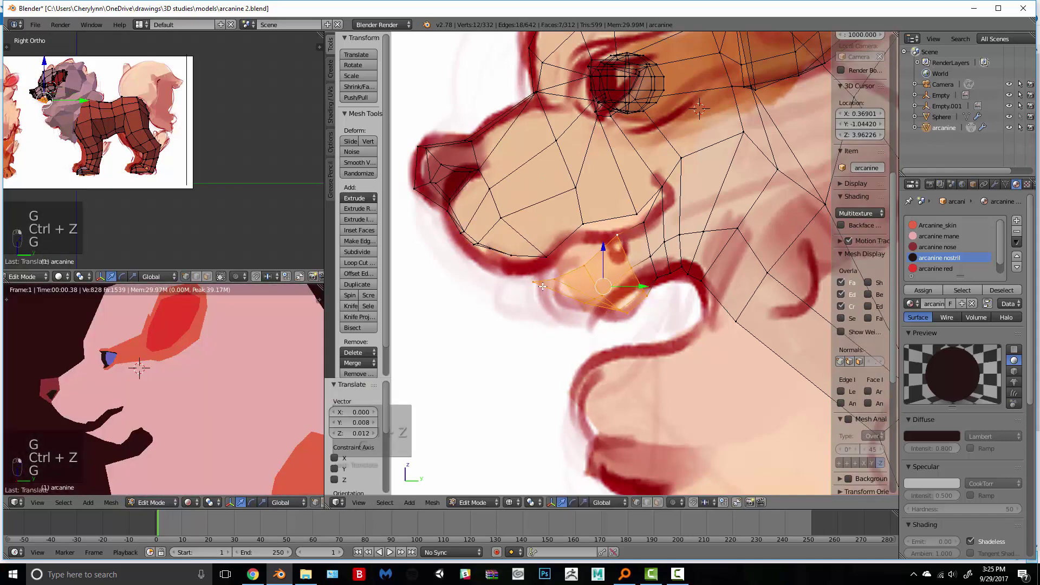
Step: Move the chin-tip vertex back about 0.039 and pull the two lower chin vertices forward and down, the rear one about 0.034 forward
{"action": "right_click", "coordinate": [538, 285]}
{"action": "key", "text": "g"}
{"action": "left_click", "coordinate": [551, 285]}
{"action": "right_click", "coordinate": [572, 306]}
{"action": "key", "text": "g"}
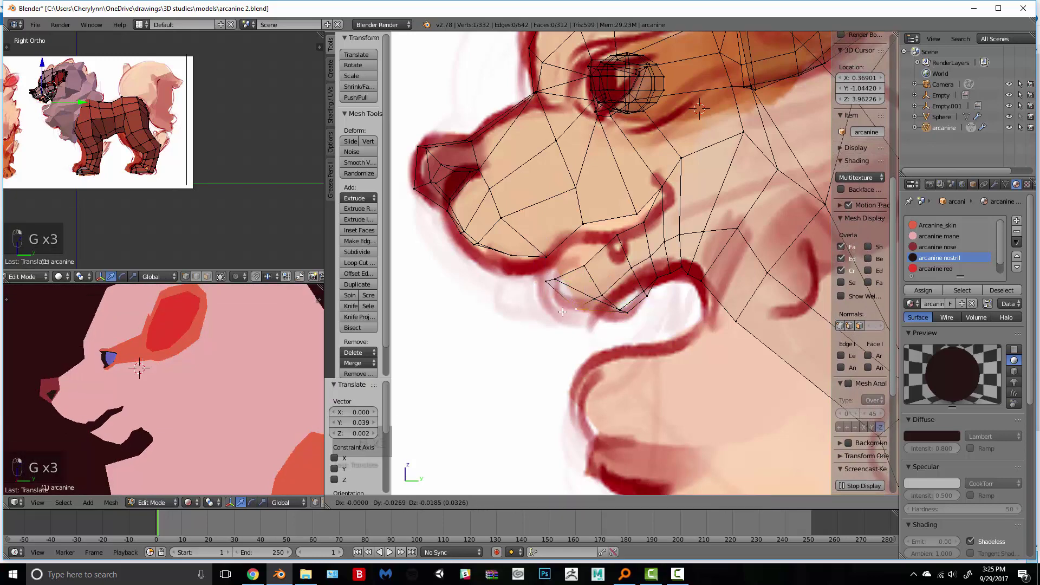
{"action": "left_click", "coordinate": [562, 312]}
{"action": "key", "text": "g"}
{"action": "left_click", "coordinate": [617, 320]}
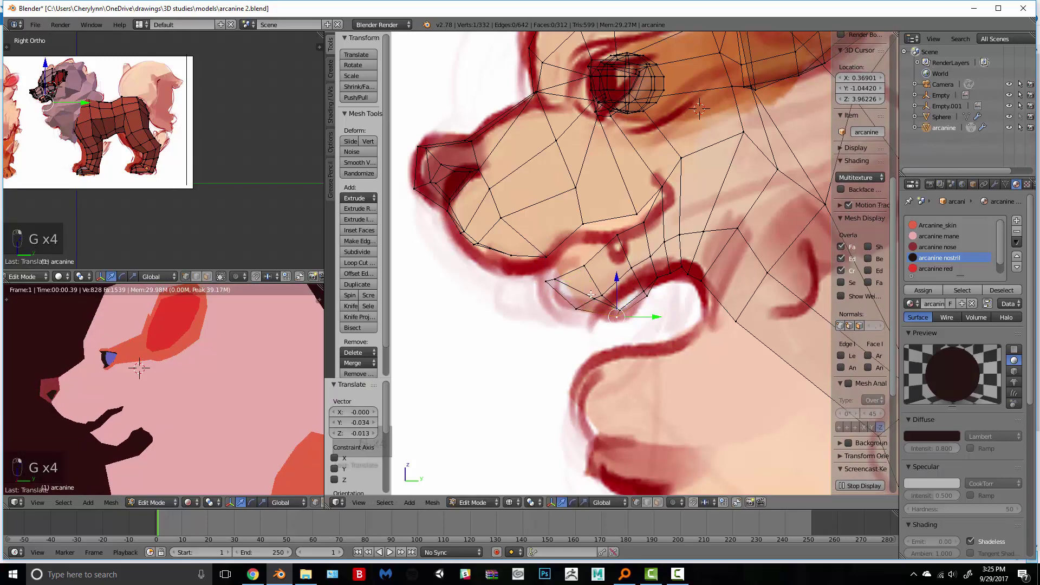
Step: Adjust the vertex on the side of the chin and slide the lip vertex behind the chin tip by a factor of about 0.28
{"action": "right_click", "coordinate": [597, 300]}
{"action": "key", "text": "g"}
{"action": "left_click", "coordinate": [594, 303]}
{"action": "right_click", "coordinate": [558, 280]}
{"action": "key", "text": "g"}
{"action": "key", "text": "g"}
{"action": "left_click", "coordinate": [568, 275]}
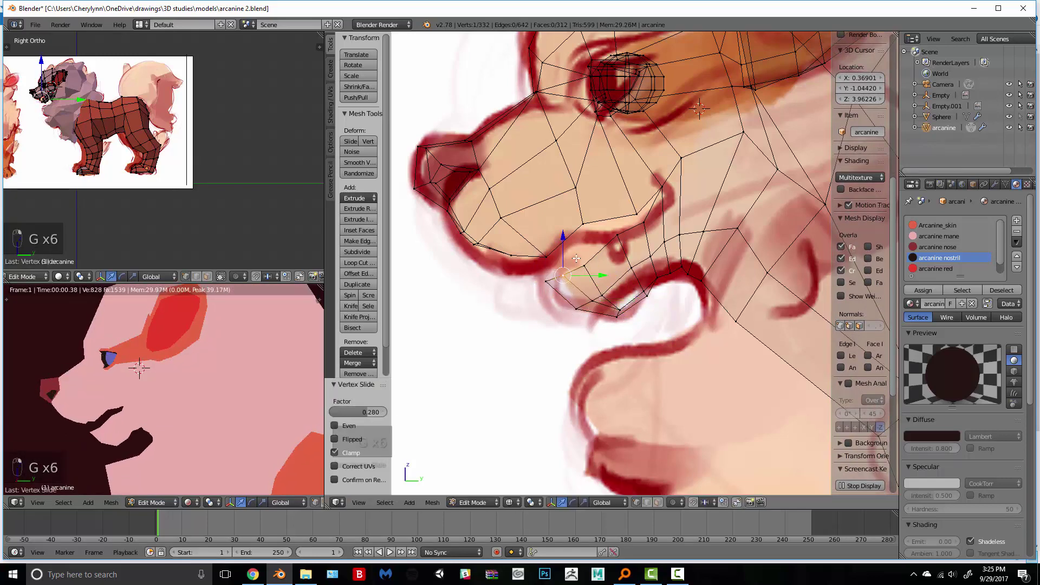
Step: Reshape the muzzle's lower edge by moving three vertices to the sketch, the rear about 0.013 forward and the front about 0.012 forward and 0.010 down
{"action": "right_click", "coordinate": [548, 256]}
{"action": "key", "text": "g"}
{"action": "left_click", "coordinate": [543, 255]}
{"action": "right_click", "coordinate": [508, 255]}
{"action": "key", "text": "g"}
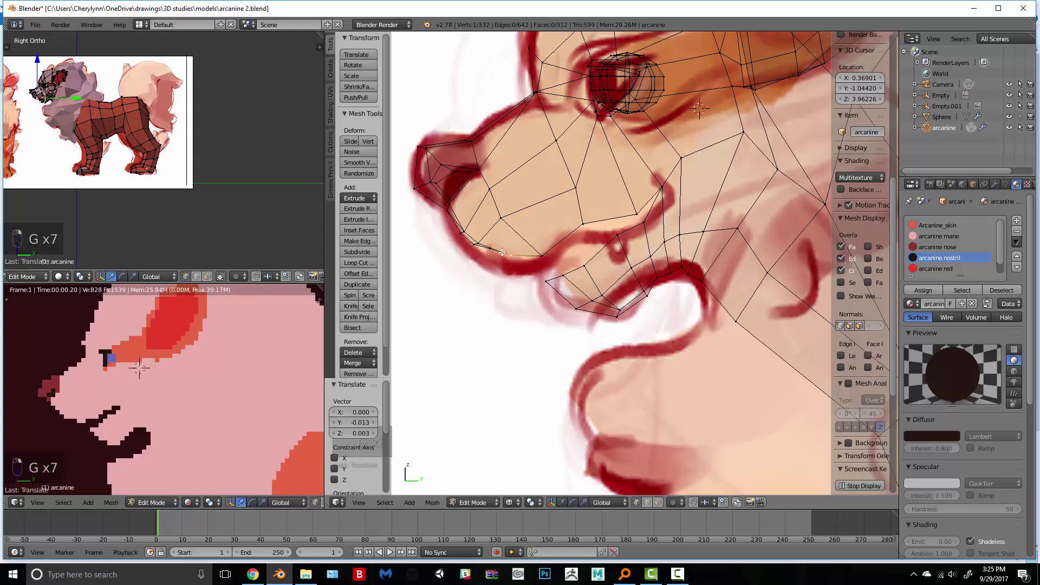
{"action": "left_click", "coordinate": [498, 252]}
{"action": "right_click", "coordinate": [484, 246]}
{"action": "key", "text": "g"}
{"action": "left_click", "coordinate": [487, 251]}
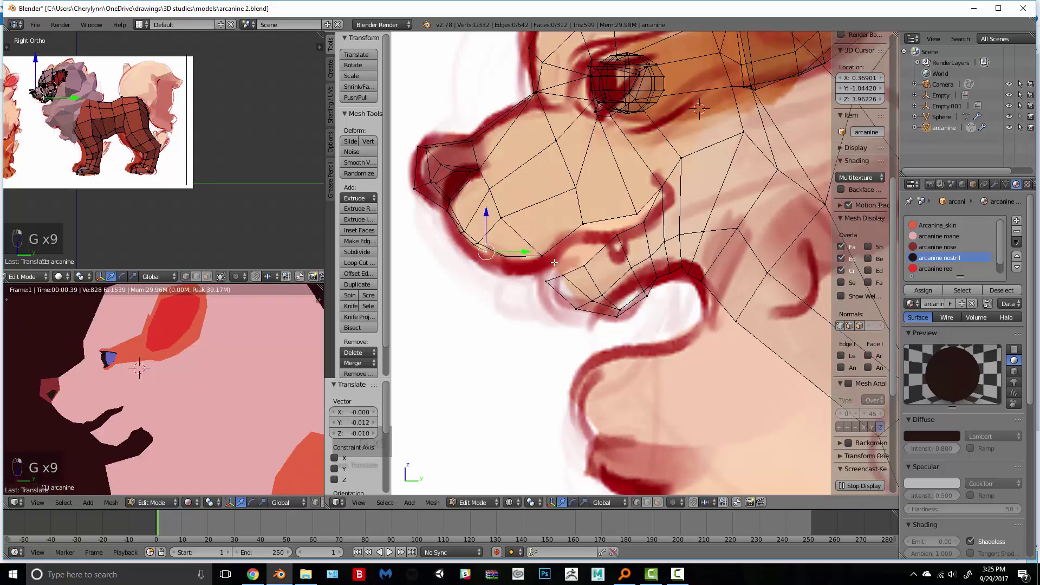
Step: Switch to solid shading and lower the vertex at the centre of the upper lip by about 0.008
{"action": "key", "text": "z"}
{"action": "middle_click_drag", "start_coordinate": [554, 263], "coordinate": [678, 244]}
{"action": "scroll", "coordinate": [678, 244], "scroll_direction": "up", "scroll_amount": 3}
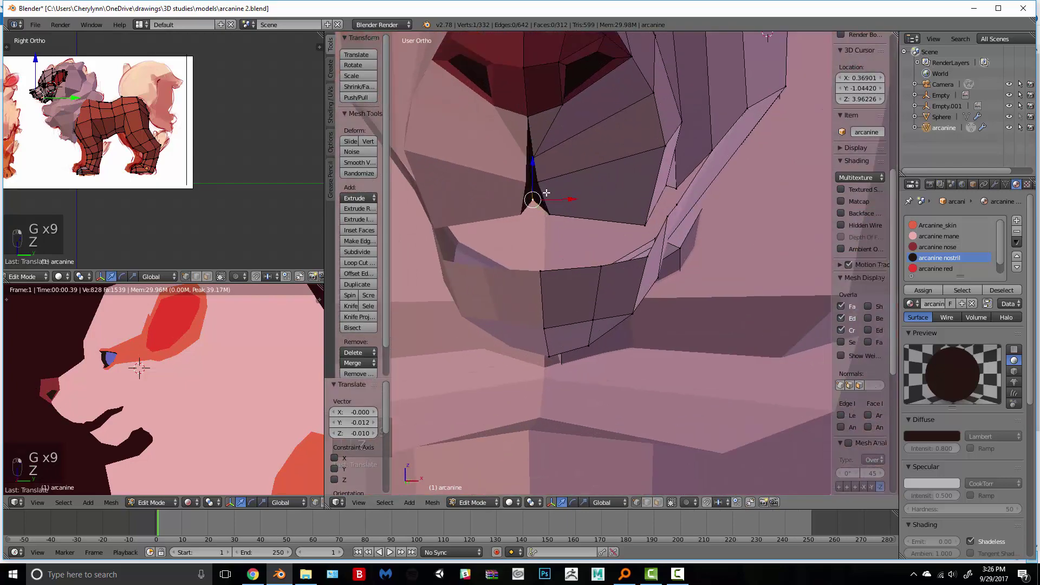
{"action": "key", "text": "g"}
{"action": "left_click", "coordinate": [542, 203]}
Step: Knife-cut a thin strip along the upper lip from the front of the muzzle to the mouth corner
{"action": "middle_click_drag", "start_coordinate": [566, 286], "coordinate": [514, 283]}
{"action": "scroll", "coordinate": [516, 283], "scroll_direction": "down", "scroll_amount": 1}
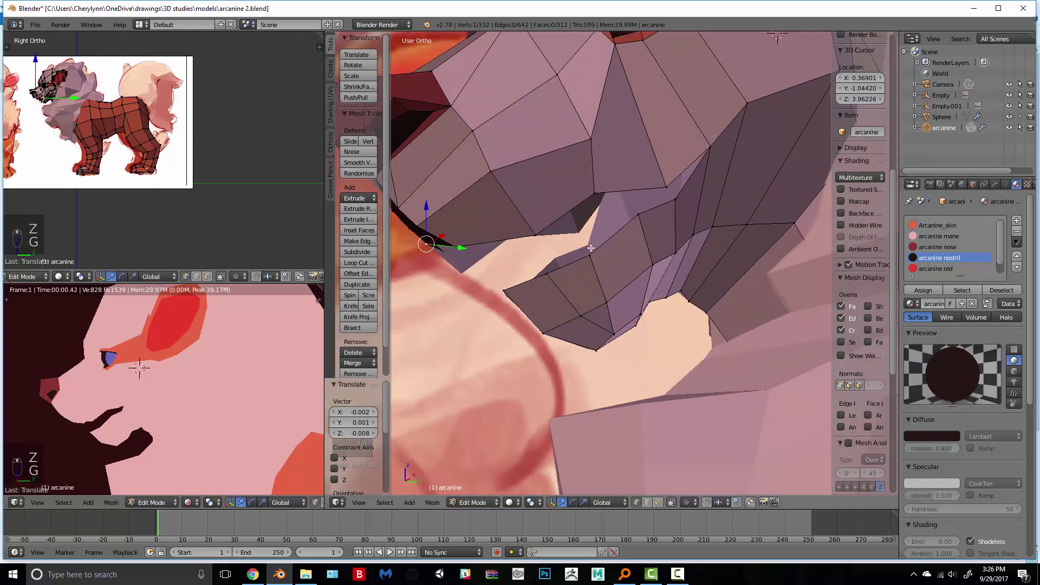
{"action": "middle_click_drag", "start_coordinate": [591, 248], "coordinate": [619, 260]}
{"action": "scroll", "coordinate": [614, 252], "scroll_direction": "up", "scroll_amount": 3}
{"action": "middle_click_drag", "start_coordinate": [522, 216], "coordinate": [621, 237], "text": "shift"}
{"action": "scroll", "coordinate": [621, 238], "scroll_direction": "up", "scroll_amount": 2}
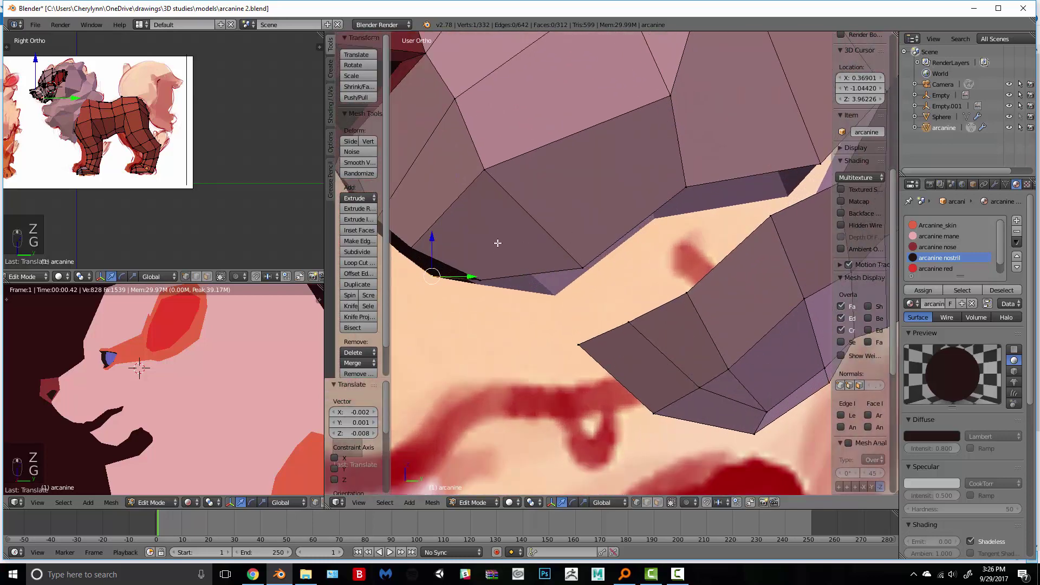
{"action": "key", "text": "k"}
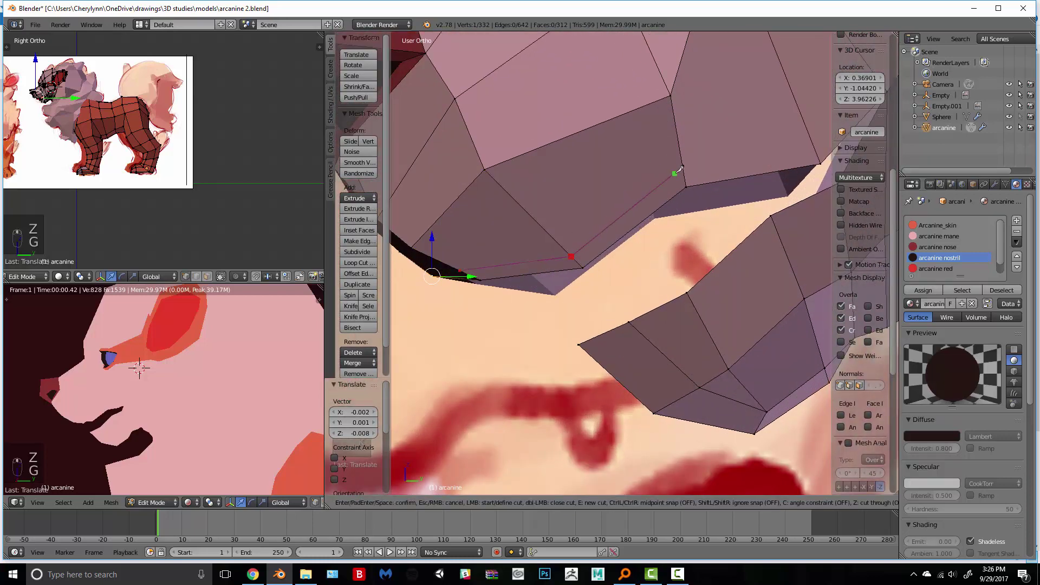
{"action": "scroll", "coordinate": [807, 152], "scroll_direction": "down", "scroll_amount": 2}
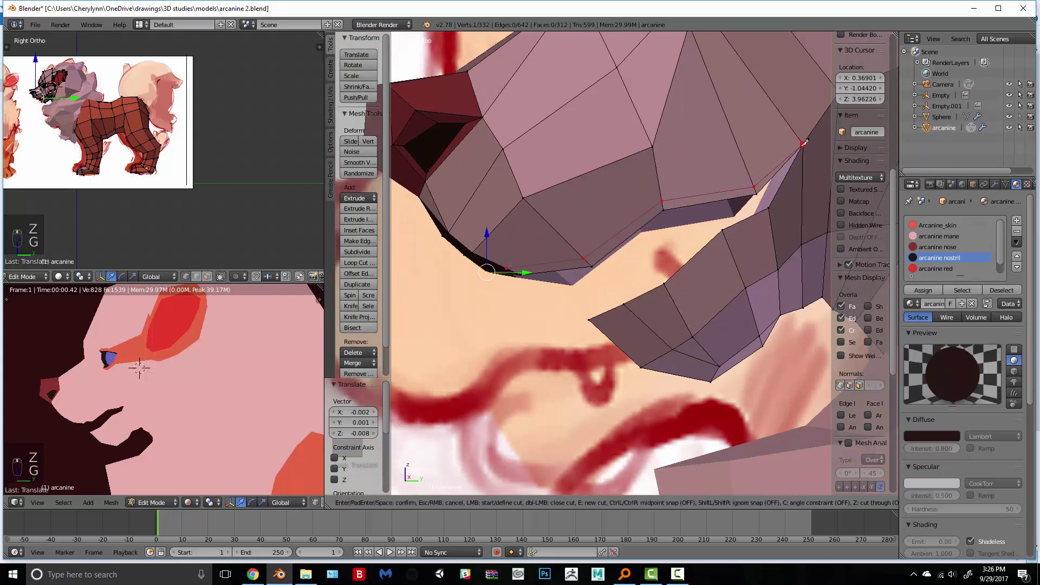
{"action": "key", "text": "Return"}
Step: Knife-cut a matching thin strip along the lower lip and assign the arcanine nostril material to both lip strips
{"action": "key", "text": "k"}
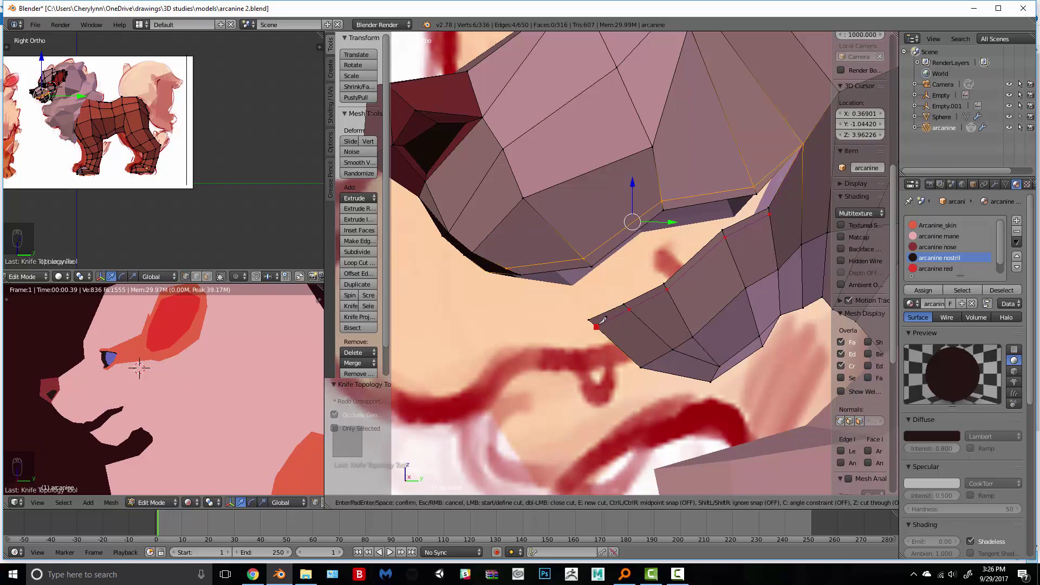
{"action": "key", "text": "Return"}
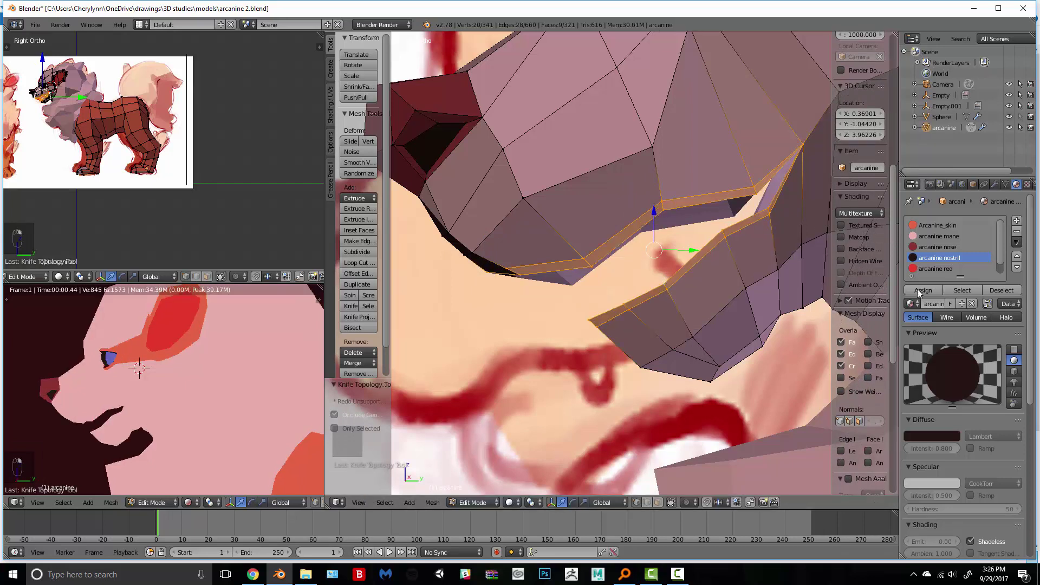
{"action": "left_click", "coordinate": [921, 291]}
{"action": "middle_click_drag", "start_coordinate": [173, 348], "coordinate": [259, 404]}
Step: Slide the lower-lip vertex near the mouth corner by a factor of about 0.026 and nudge it about 0.005 forward
{"action": "middle_click_drag", "start_coordinate": [731, 203], "coordinate": [749, 213]}
{"action": "right_click", "coordinate": [751, 214]}
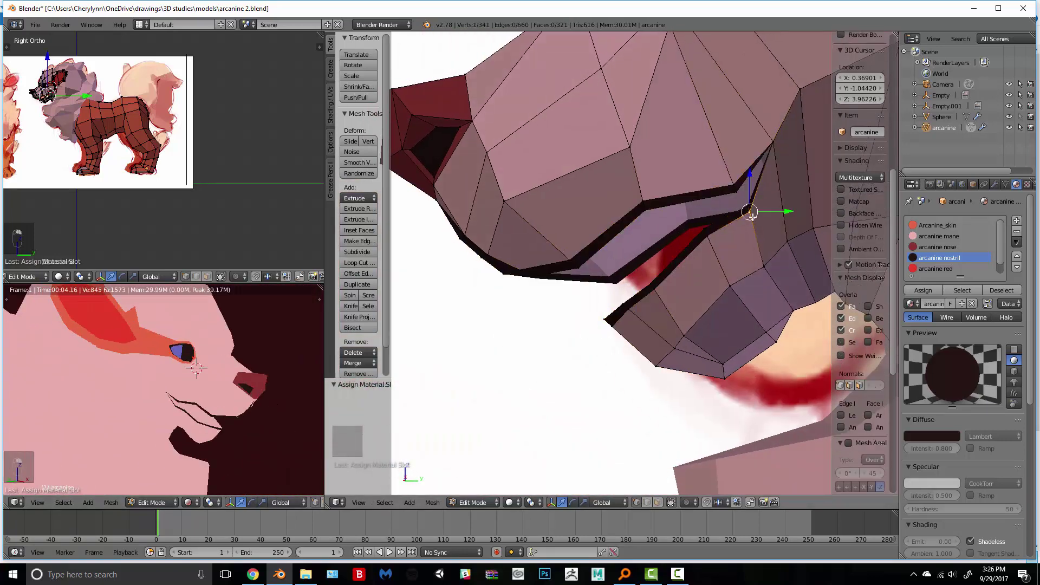
{"action": "key", "text": "g"}
{"action": "key", "text": "g"}
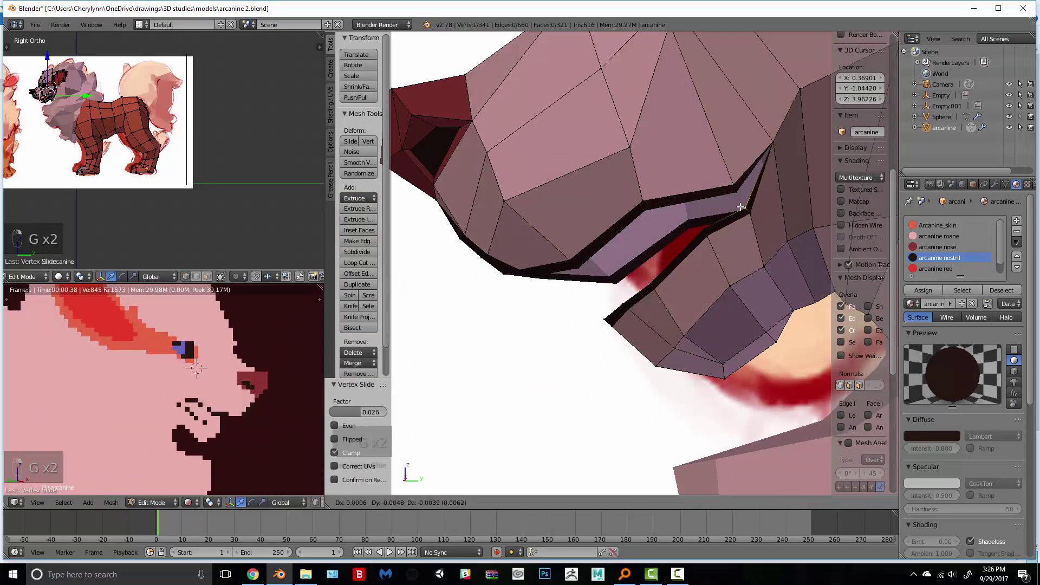
{"action": "left_click", "coordinate": [706, 211]}
Step: Move the upper-lip vertex beside the centreline about 0.003 along X and 0.002 down
{"action": "middle_click_drag", "start_coordinate": [706, 211], "coordinate": [788, 202]}
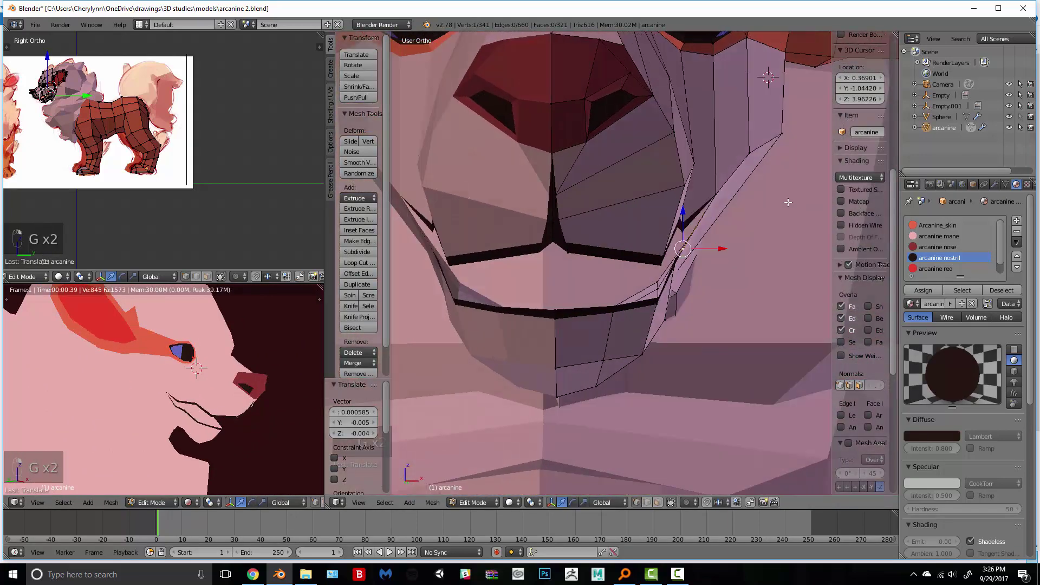
{"action": "key", "text": "g"}
{"action": "left_click", "coordinate": [554, 240]}
{"action": "middle_click_drag", "start_coordinate": [554, 240], "coordinate": [662, 253]}
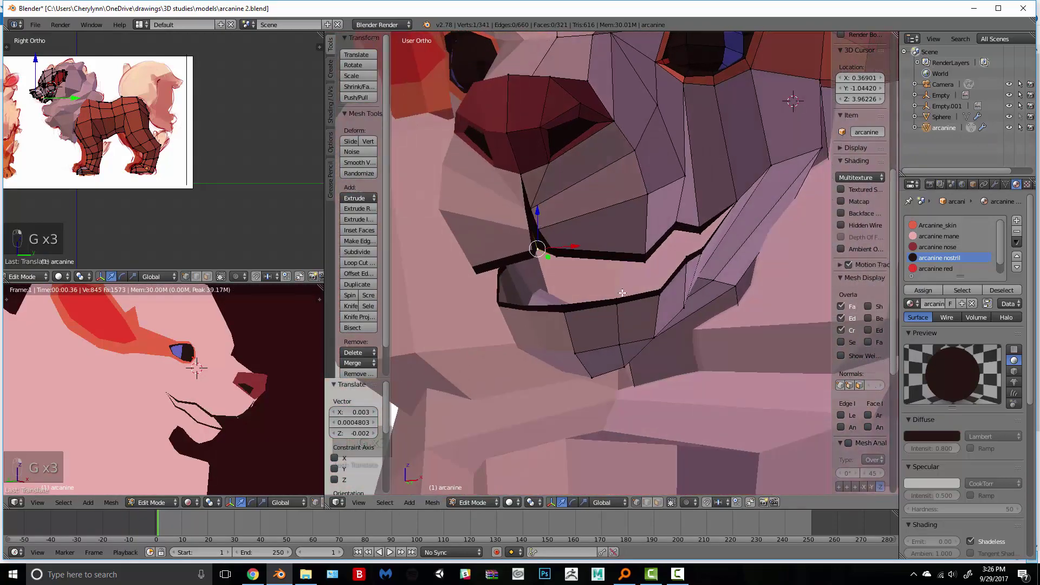
Step: Select the inner lower-lip edges from the chin to the mouth corner and extrude them about -0.312 along X to form the mouth floor
{"action": "right_click", "coordinate": [623, 293], "text": "alt"}
{"action": "middle_click_drag", "start_coordinate": [622, 293], "coordinate": [657, 279]}
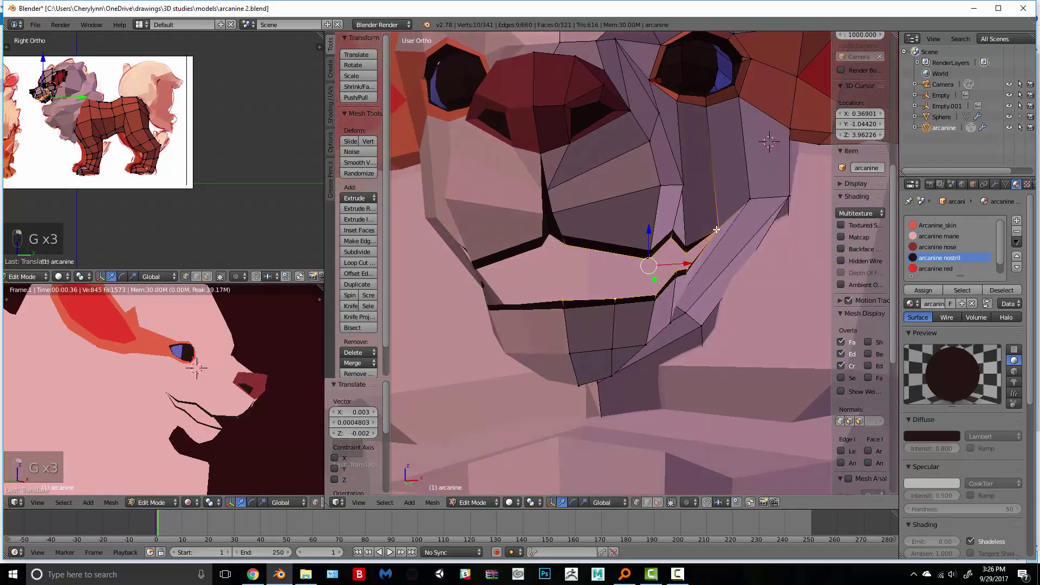
{"action": "middle_click_drag", "start_coordinate": [696, 230], "coordinate": [767, 226]}
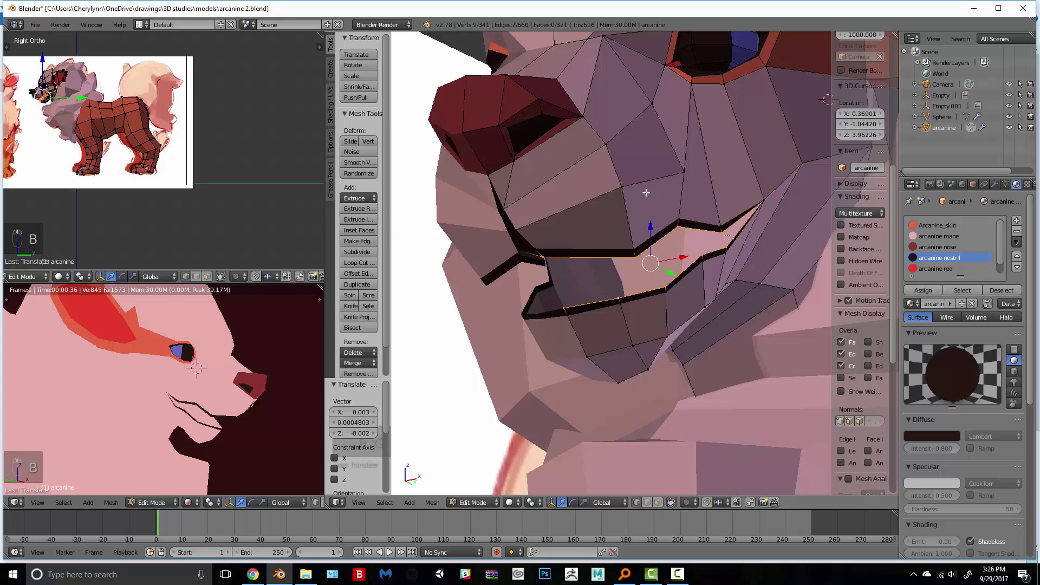
{"action": "middle_click_drag", "start_coordinate": [543, 246], "coordinate": [622, 260]}
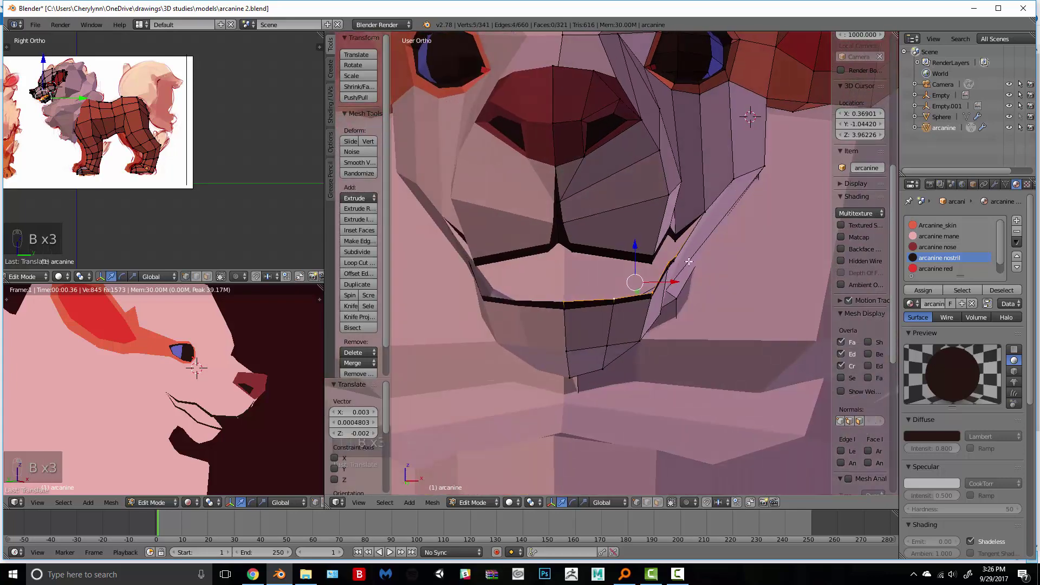
{"action": "key", "text": "e"}
{"action": "key", "text": "ctrl+z"}
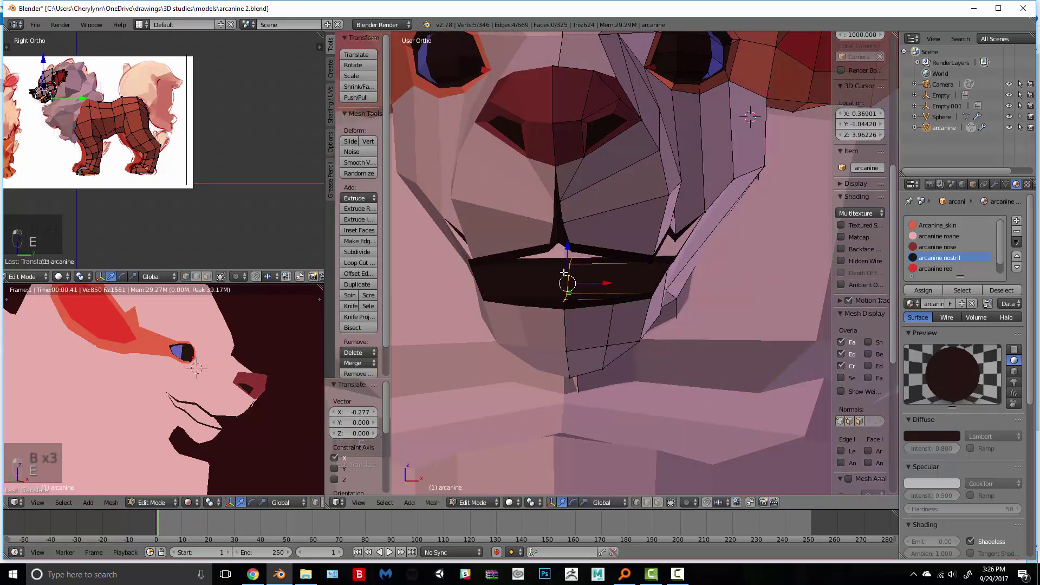
{"action": "middle_click_drag", "start_coordinate": [556, 273], "coordinate": [734, 204]}
{"action": "key", "text": "e"}
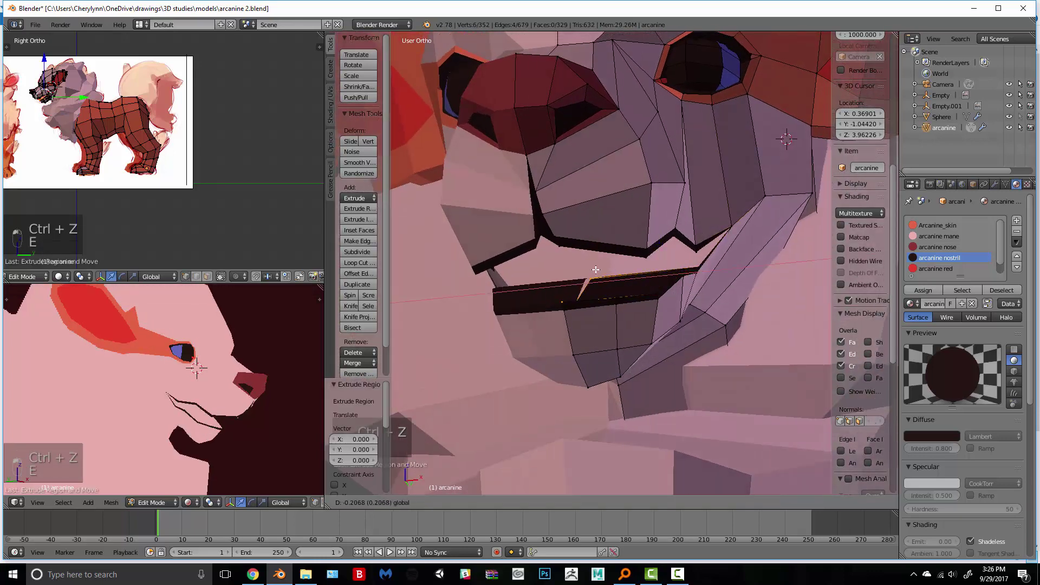
{"action": "left_click", "coordinate": [584, 288]}
{"action": "middle_click_drag", "start_coordinate": [585, 287], "coordinate": [615, 294]}
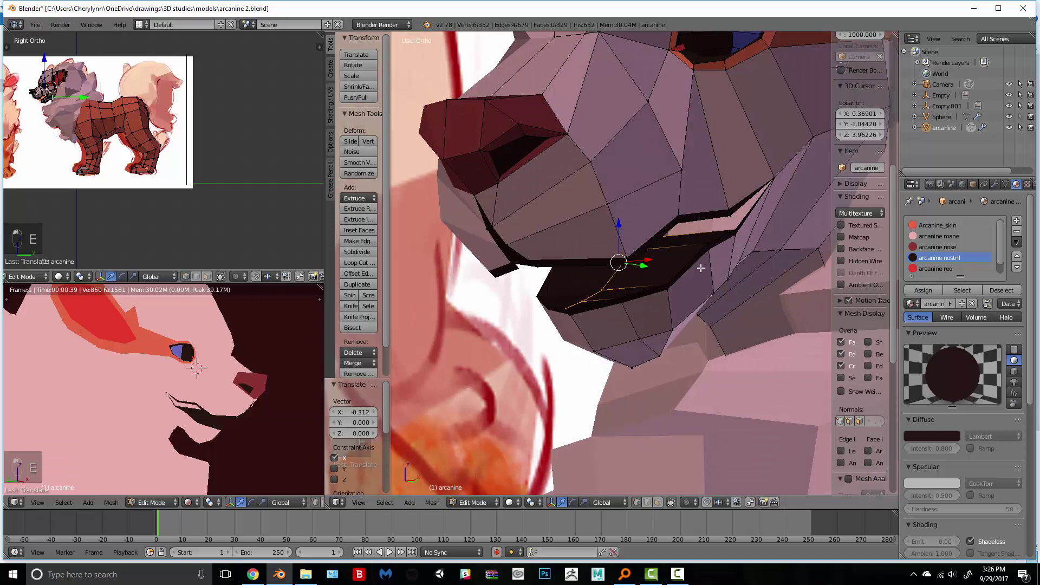
Step: Select the new mouth-floor faces, try the arcanine nose material on them, and assign arcanine red instead
{"action": "right_click", "coordinate": [679, 269], "text": "alt+shift"}
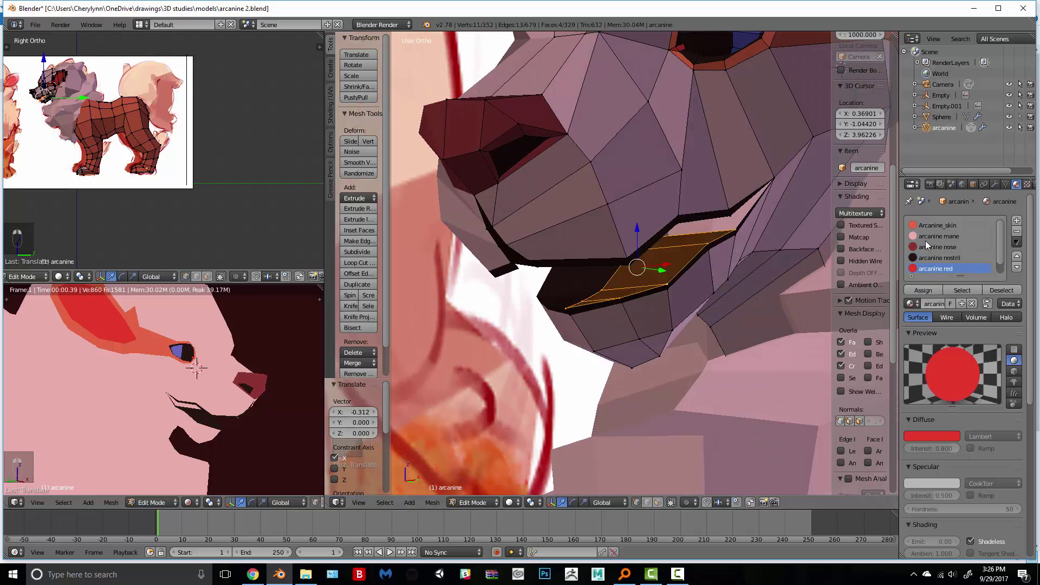
{"action": "left_click", "coordinate": [924, 291]}
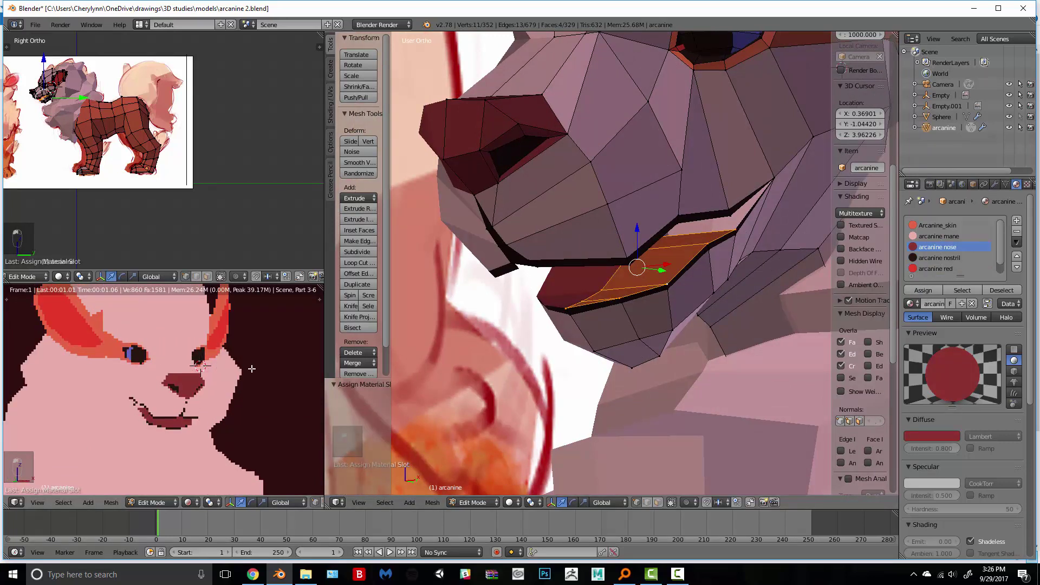
{"action": "left_click", "coordinate": [932, 291]}
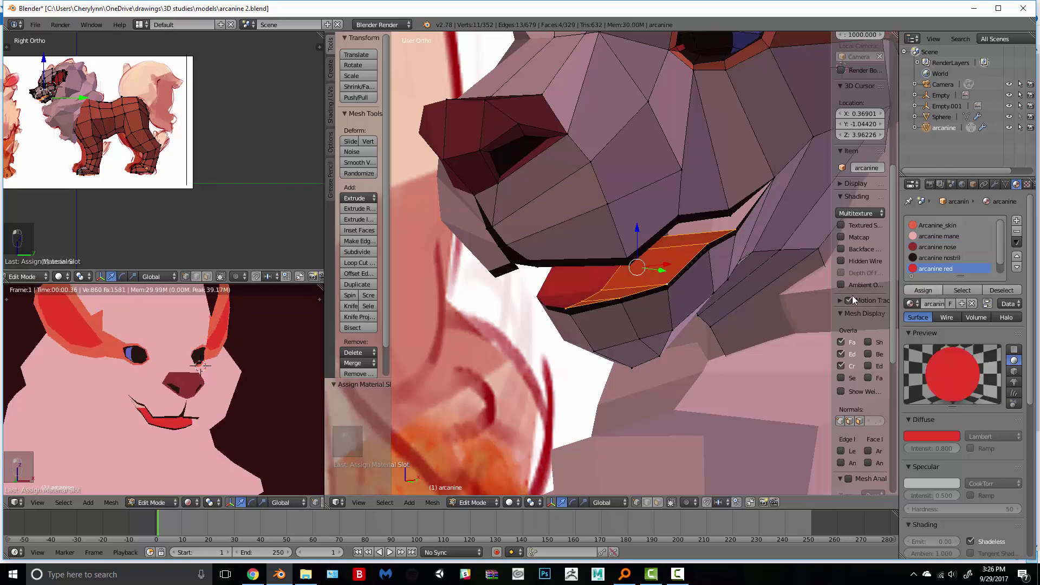
Step: Inspect the mouth in the rendered preview and adjust the diffuse colour of the arcanine red material to a slightly deeper red
{"action": "middle_click_drag", "start_coordinate": [227, 371], "coordinate": [253, 372]}
{"action": "left_click", "coordinate": [905, 437]}
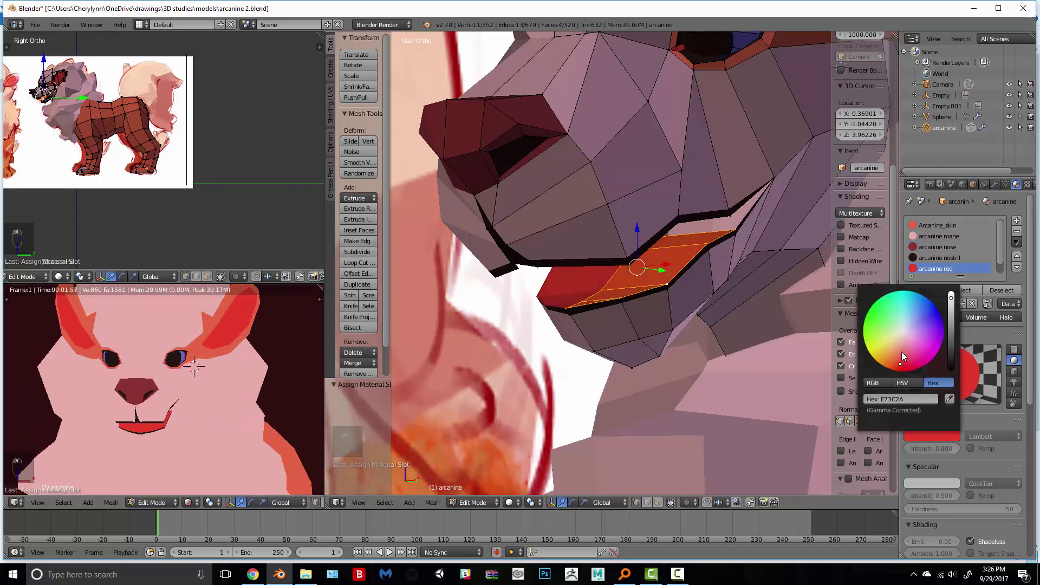
{"action": "middle_click_drag", "start_coordinate": [639, 319], "coordinate": [748, 302]}
Step: Try filling a face between the mouth-corner vertex and the inner mouth-floor edge, and undo it
{"action": "scroll", "coordinate": [747, 302], "scroll_direction": "down", "scroll_amount": 4}
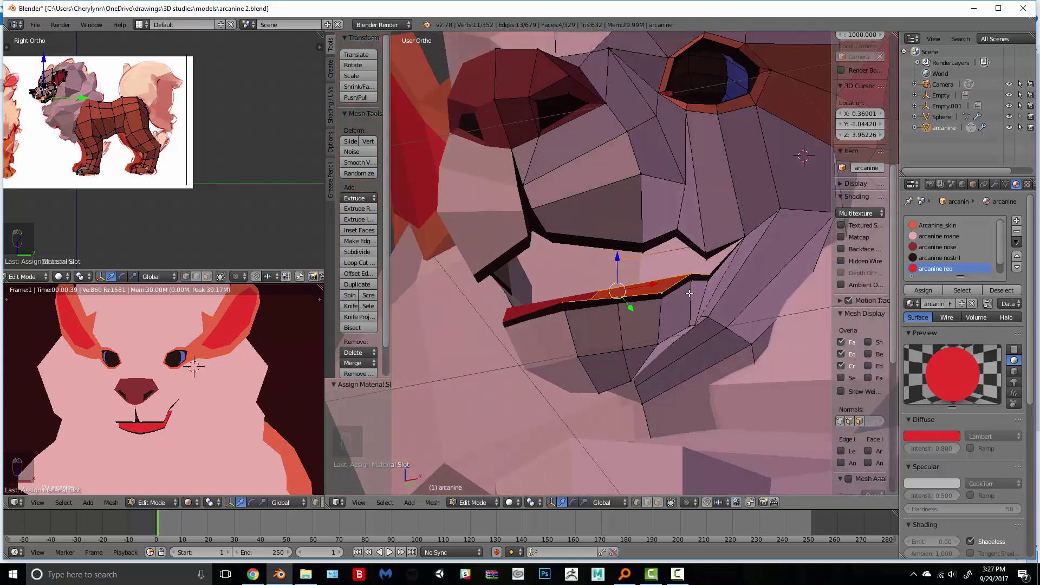
{"action": "middle_click_drag", "start_coordinate": [681, 275], "coordinate": [746, 243]}
{"action": "right_click", "coordinate": [615, 286]}
{"action": "right_click", "coordinate": [638, 257]}
{"action": "middle_click_drag", "start_coordinate": [738, 281], "coordinate": [714, 267]}
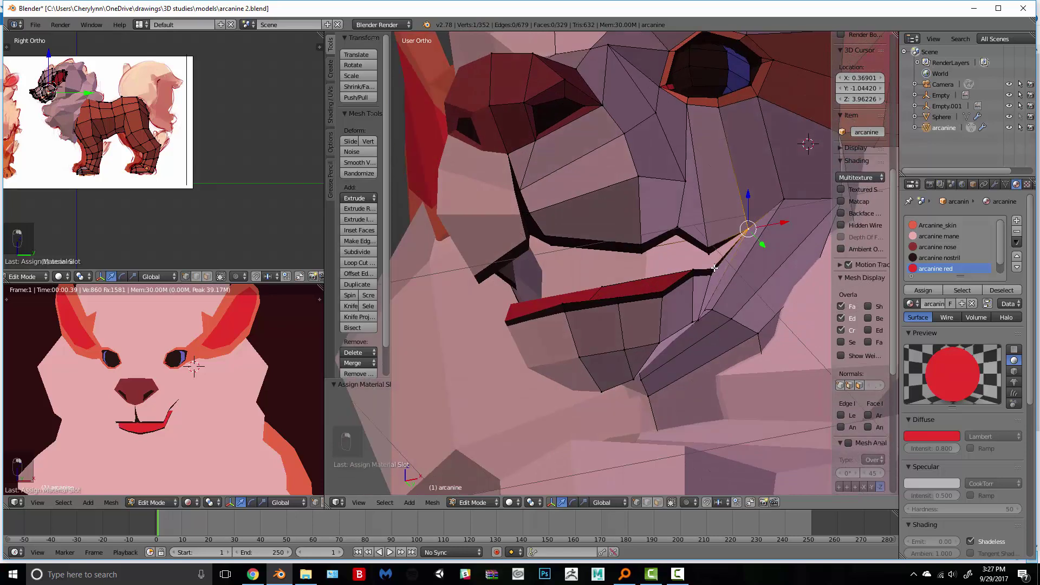
{"action": "right_click", "coordinate": [603, 287], "text": "shift"}
{"action": "middle_click_drag", "start_coordinate": [589, 291], "coordinate": [596, 283]}
{"action": "key", "text": "f"}
{"action": "key", "text": "ctrl+z"}
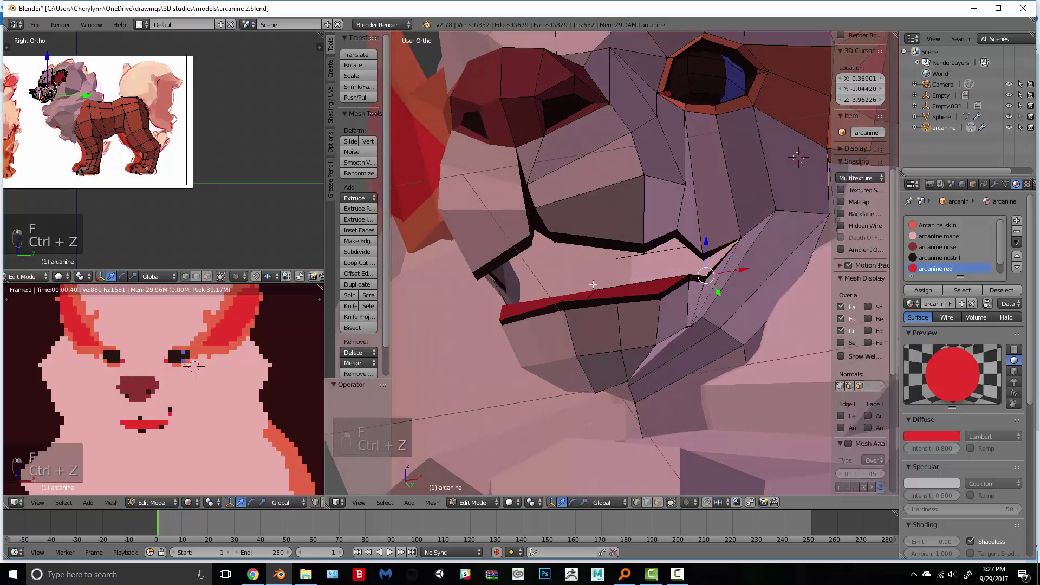
Step: Fill a four-vertex face joining the inner edge of the mouth floor to the mouth corner
{"action": "right_click", "coordinate": [594, 290], "text": "shift"}
{"action": "right_click", "coordinate": [616, 260], "text": "shift"}
{"action": "key", "text": "f"}
{"action": "middle_click_drag", "start_coordinate": [672, 269], "coordinate": [746, 274]}
{"action": "key", "text": "ctrl+z"}
{"action": "right_click", "coordinate": [738, 240], "text": "shift"}
{"action": "key", "text": "f"}
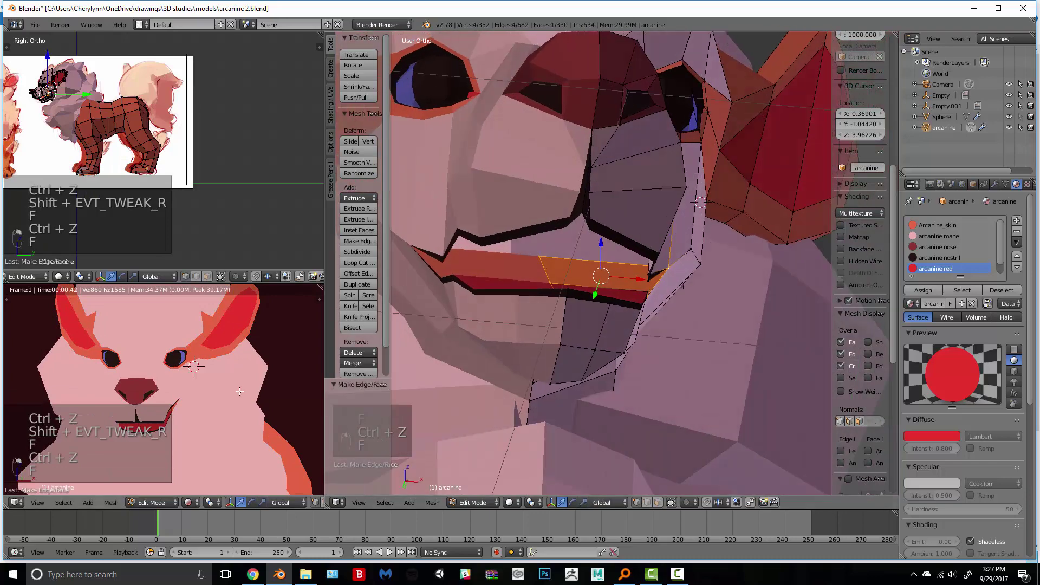
Step: Select the inner upper-lip edges from the centreline to the mouth corner and extrude them about -0.508 along X as the mouth roof
{"action": "middle_click_drag", "start_coordinate": [596, 227], "coordinate": [538, 193]}
{"action": "right_click", "coordinate": [536, 212]}
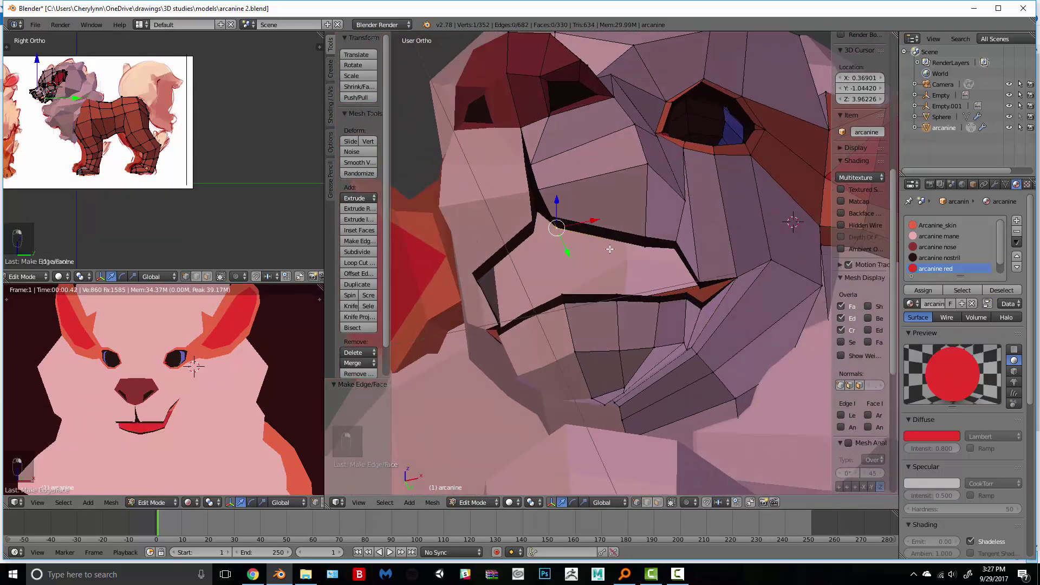
{"action": "right_click", "coordinate": [644, 243], "text": "shift"}
{"action": "right_click", "coordinate": [675, 246], "text": "shift"}
{"action": "middle_click_drag", "start_coordinate": [700, 289], "coordinate": [795, 245]}
{"action": "middle_click_drag", "start_coordinate": [720, 249], "coordinate": [670, 268]}
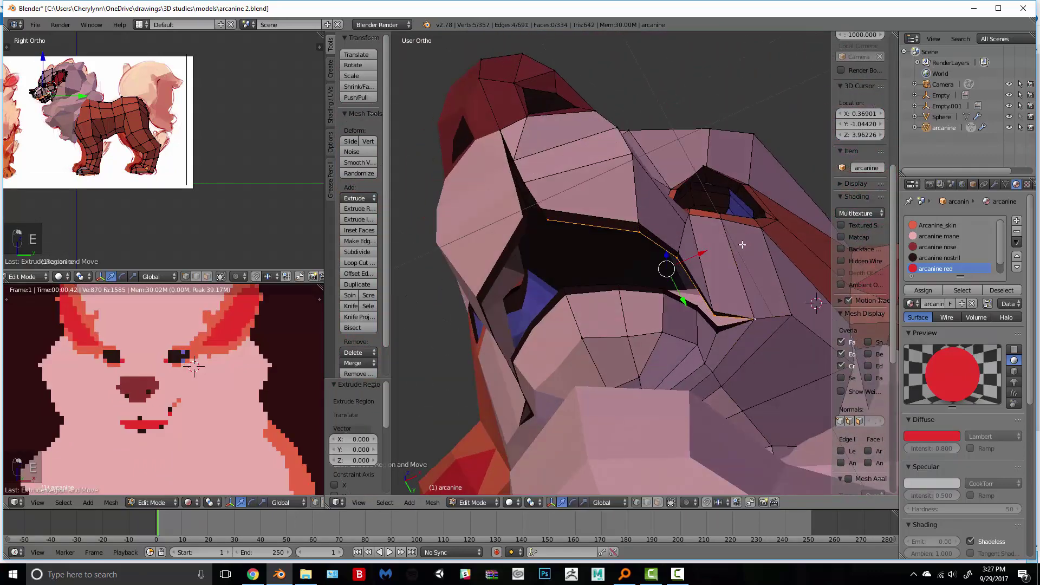
{"action": "key", "text": "e"}
{"action": "left_click", "coordinate": [456, 263]}
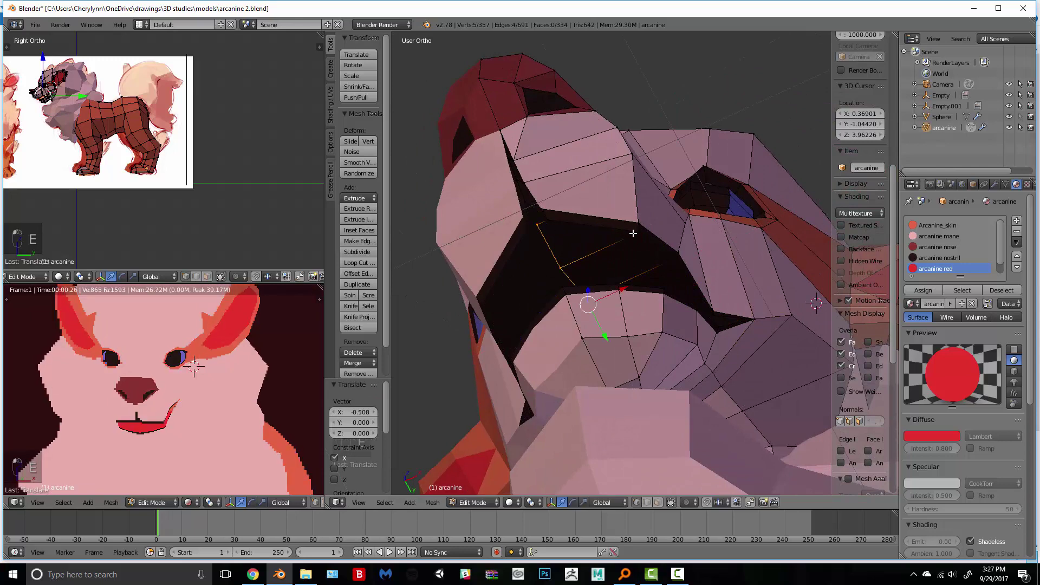
Step: Select the four new mouth-roof faces and assign them the arcanine red material
{"action": "right_click", "coordinate": [645, 237], "text": "alt+shift"}
{"action": "key", "text": "ctrl+z"}
{"action": "right_click", "coordinate": [660, 249], "text": "alt+shift"}
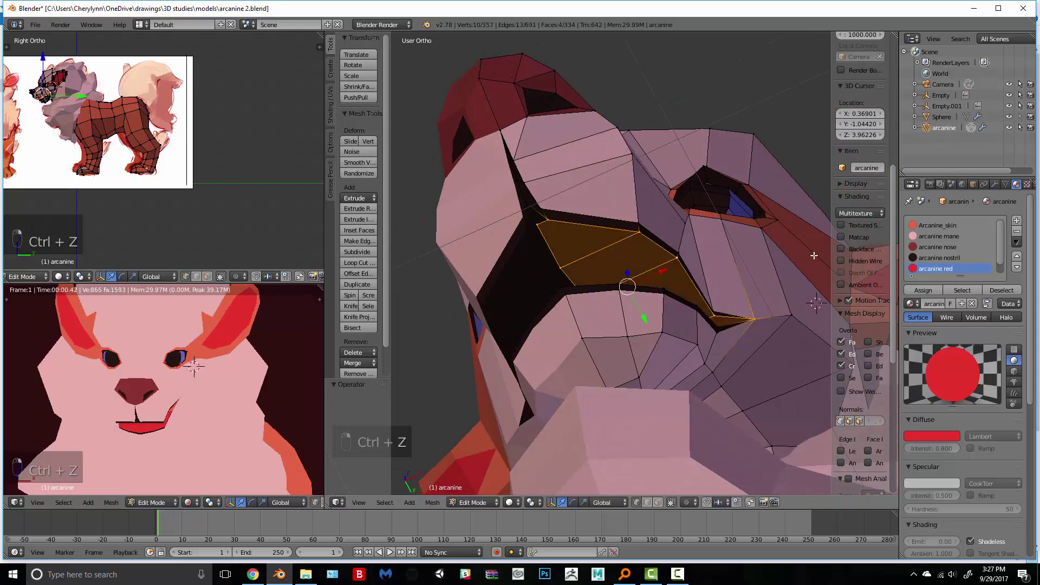
{"action": "left_click", "coordinate": [921, 290]}
{"action": "middle_click_drag", "start_coordinate": [148, 401], "coordinate": [60, 403]}
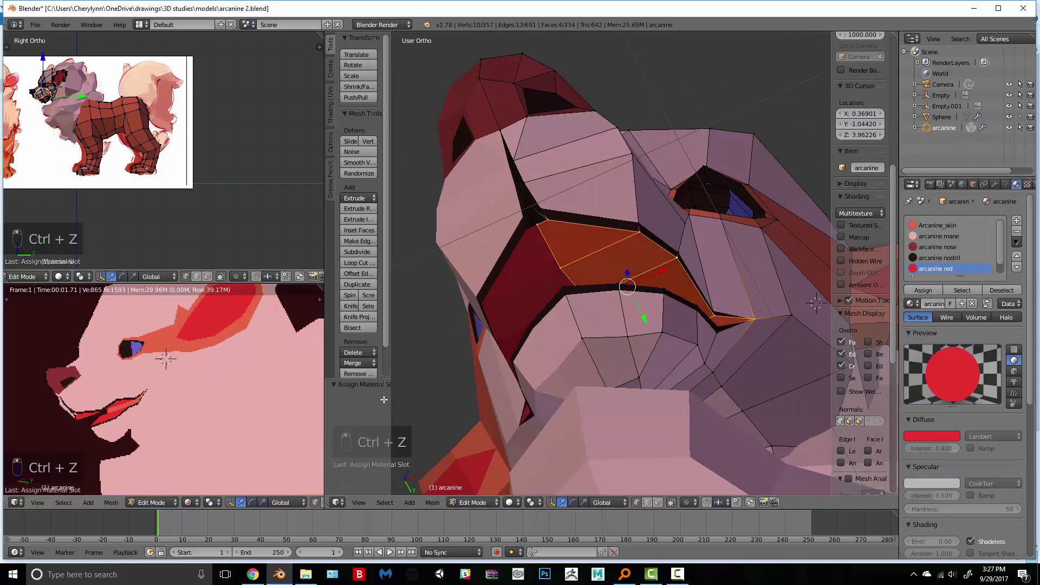
Step: Select the two mouth-floor faces running into the mouth corner and assign them arcanine red
{"action": "left_click", "coordinate": [657, 502]}
{"action": "middle_click_drag", "start_coordinate": [707, 231], "coordinate": [691, 289]}
{"action": "right_click", "coordinate": [699, 275]}
{"action": "right_click", "coordinate": [645, 277], "text": "shift"}
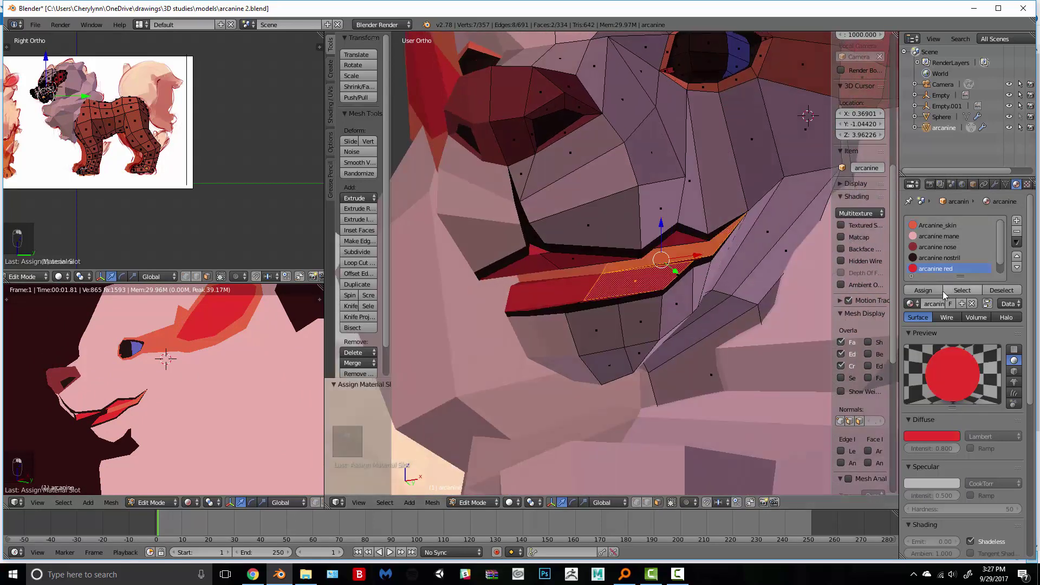
{"action": "left_click", "coordinate": [930, 291]}
Step: Fill the small gap in the mouth roof beside the upper-lip centre with a triangular face
{"action": "middle_click_drag", "start_coordinate": [176, 399], "coordinate": [248, 399]}
{"action": "mouse_move", "coordinate": [538, 182]}
{"action": "middle_mouse_down"}
{"action": "mouse_move", "coordinate": [566, 193]}
{"action": "mouse_move", "coordinate": [552, 189]}
{"action": "middle_mouse_up"}
{"action": "right_click", "coordinate": [546, 248]}
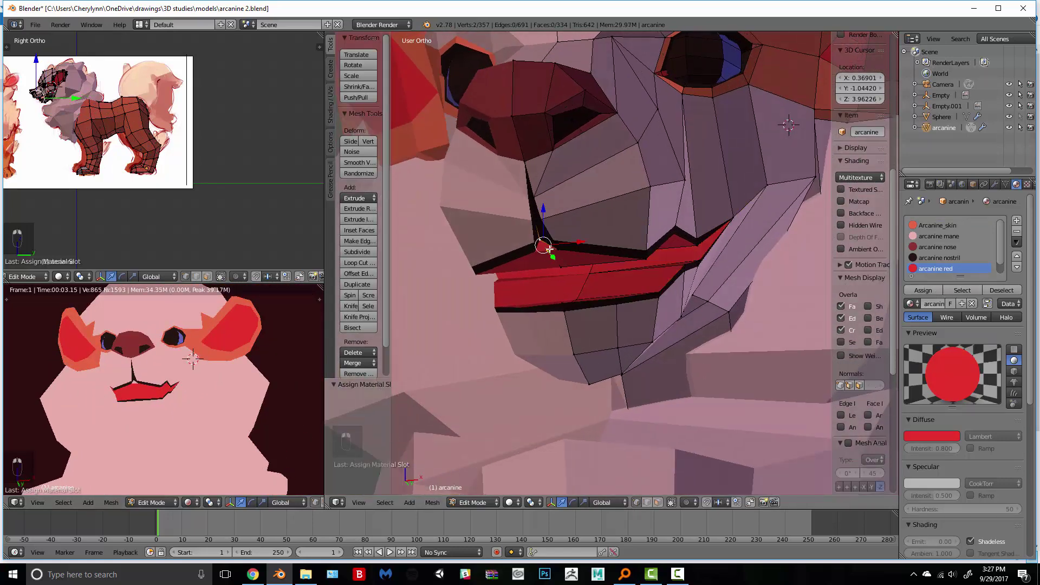
{"action": "middle_click_drag", "start_coordinate": [558, 251], "coordinate": [616, 260]}
Step: Try moving the front mouth-roof vertex and an adjacent upper-lip vertex, and undo both moves
{"action": "right_click", "coordinate": [585, 278]}
{"action": "key", "text": "g"}
{"action": "left_click", "coordinate": [579, 266]}
{"action": "right_click", "coordinate": [597, 257]}
{"action": "key", "text": "g"}
{"action": "left_click", "coordinate": [598, 254]}
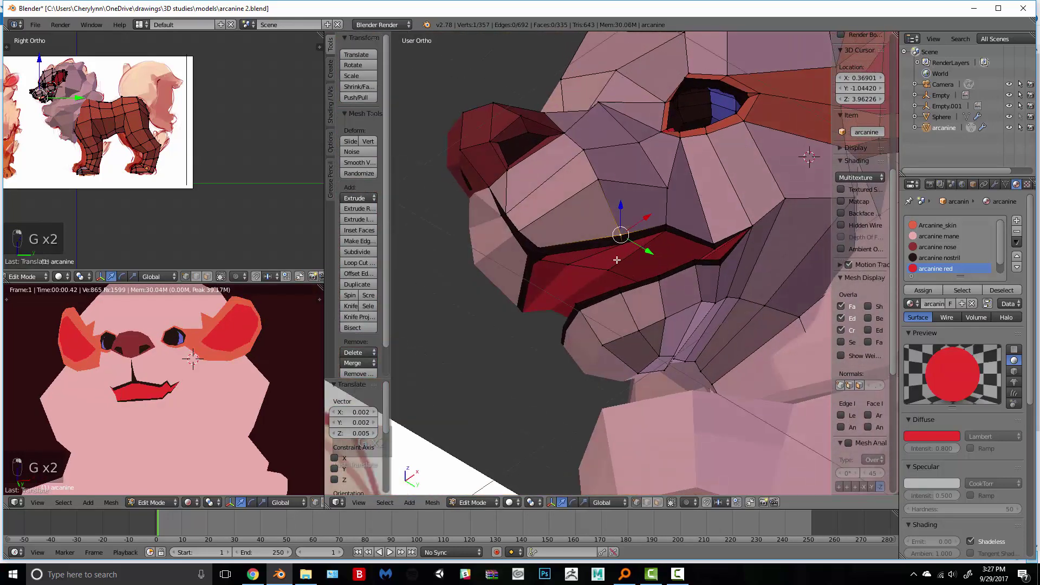
{"action": "key", "text": "ctrl+z"}
{"action": "key", "text": "ctrl+z"}
{"action": "key", "text": "ctrl+z"}
{"action": "key", "text": "ctrl+z"}
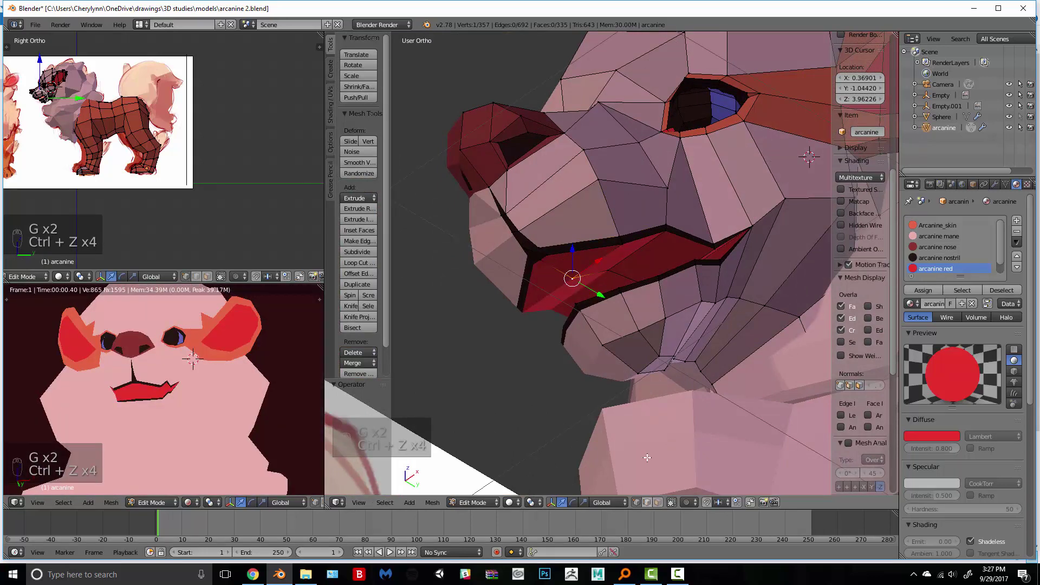
Step: Move the front mouth-roof vertex about 0.013 along X, -0.014 along Y and 0.023 along Z
{"action": "key", "text": "g"}
{"action": "left_click", "coordinate": [645, 318]}
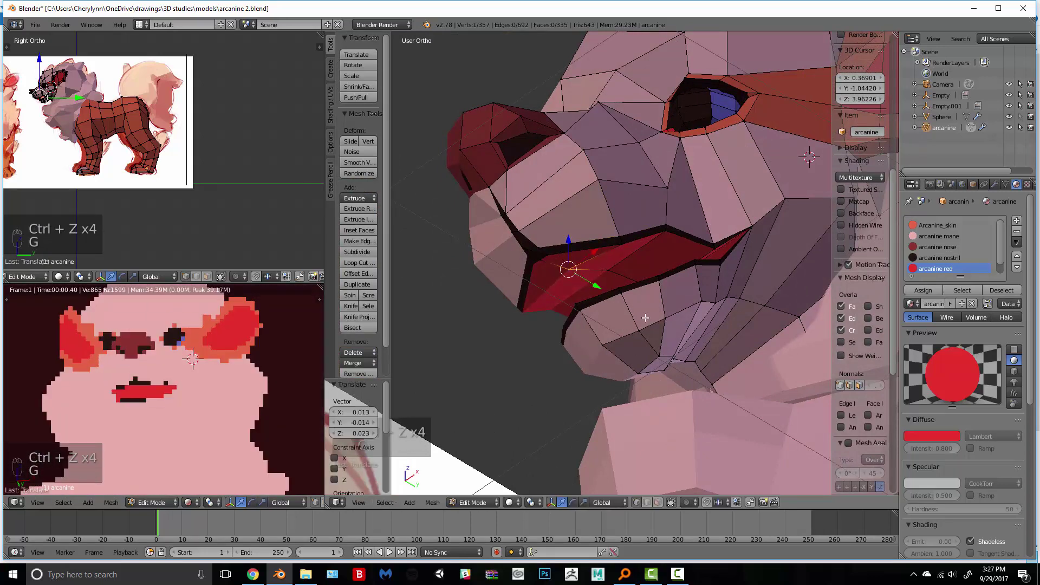
Step: Select the four mouth-roof faces and try extruding them about -0.017 along X and 0.045 along Z
{"action": "left_click", "coordinate": [661, 501]}
{"action": "right_click", "coordinate": [577, 256]}
{"action": "right_click", "coordinate": [620, 255], "text": "shift"}
{"action": "right_click", "coordinate": [671, 253], "text": "shift"}
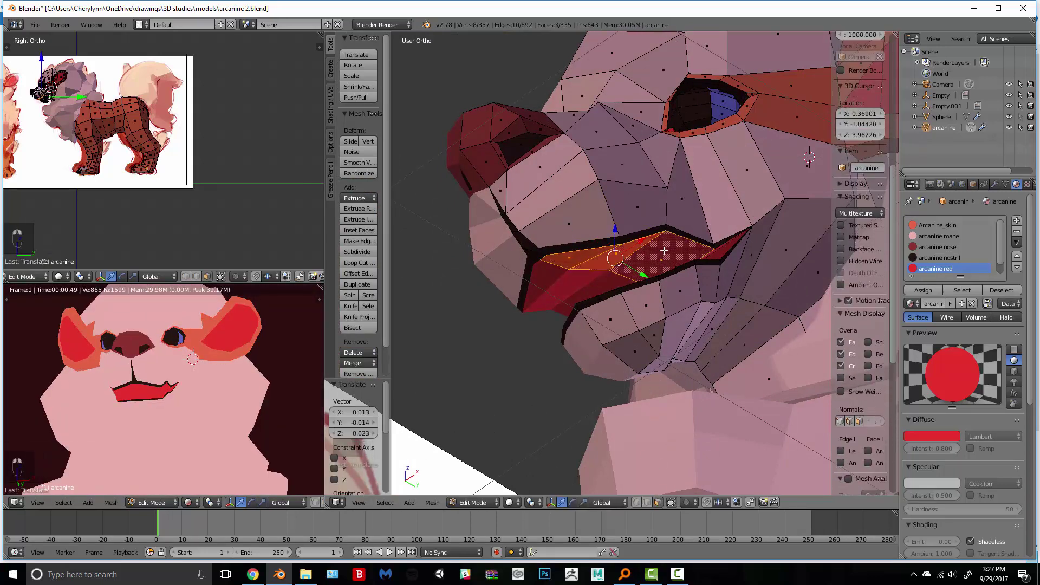
{"action": "mouse_move", "coordinate": [682, 254]}
{"action": "middle_mouse_down"}
{"action": "mouse_move", "coordinate": [661, 251]}
{"action": "mouse_move", "coordinate": [665, 259]}
{"action": "middle_mouse_up"}
{"action": "right_click", "coordinate": [717, 213], "text": "shift"}
{"action": "middle_click_drag", "start_coordinate": [741, 229], "coordinate": [795, 239]}
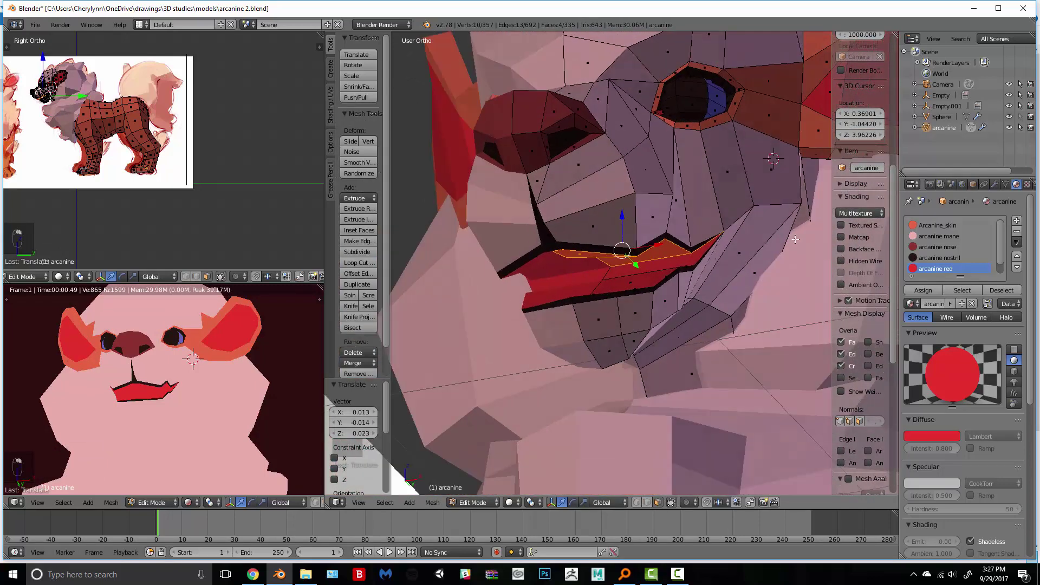
{"action": "key", "text": "e"}
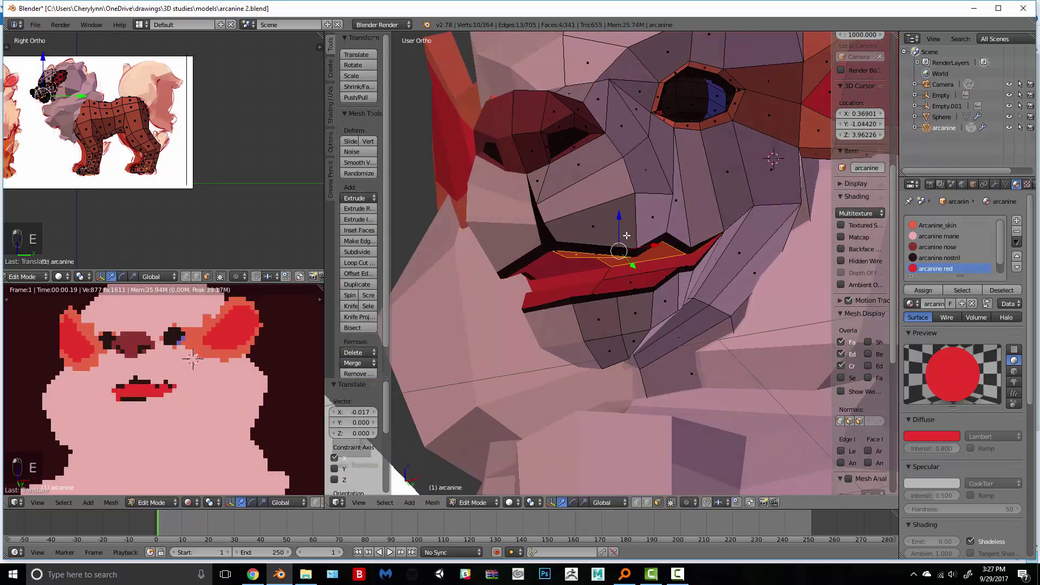
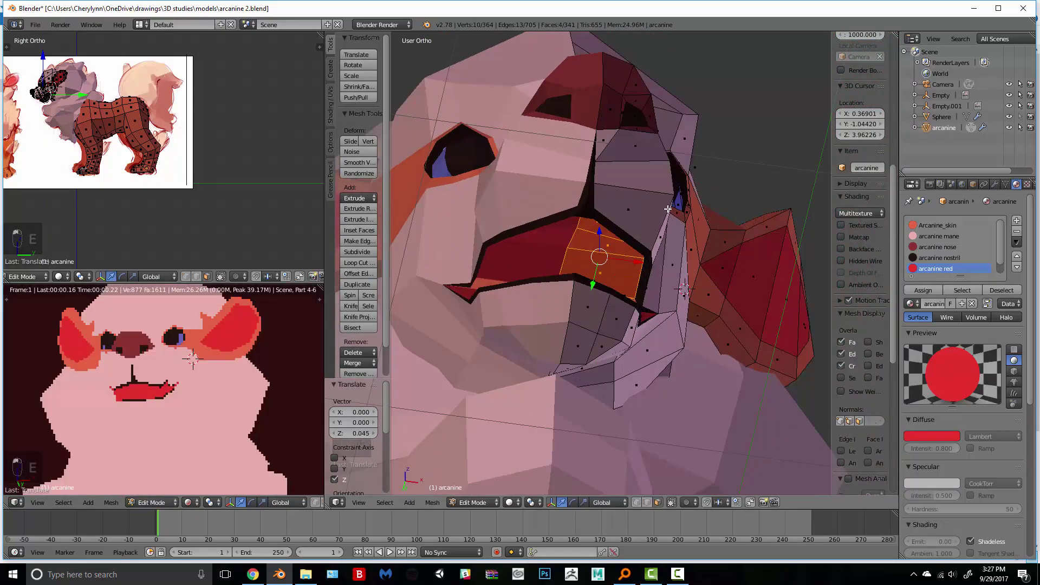
Step: Select the two inner mouth faces nearest the mouth corner and assign them arcanine red
{"action": "middle_click_drag", "start_coordinate": [623, 249], "coordinate": [650, 260]}
{"action": "scroll", "coordinate": [675, 277], "scroll_direction": "up", "scroll_amount": 4}
{"action": "right_click", "coordinate": [705, 218]}
{"action": "right_click", "coordinate": [640, 237], "text": "shift"}
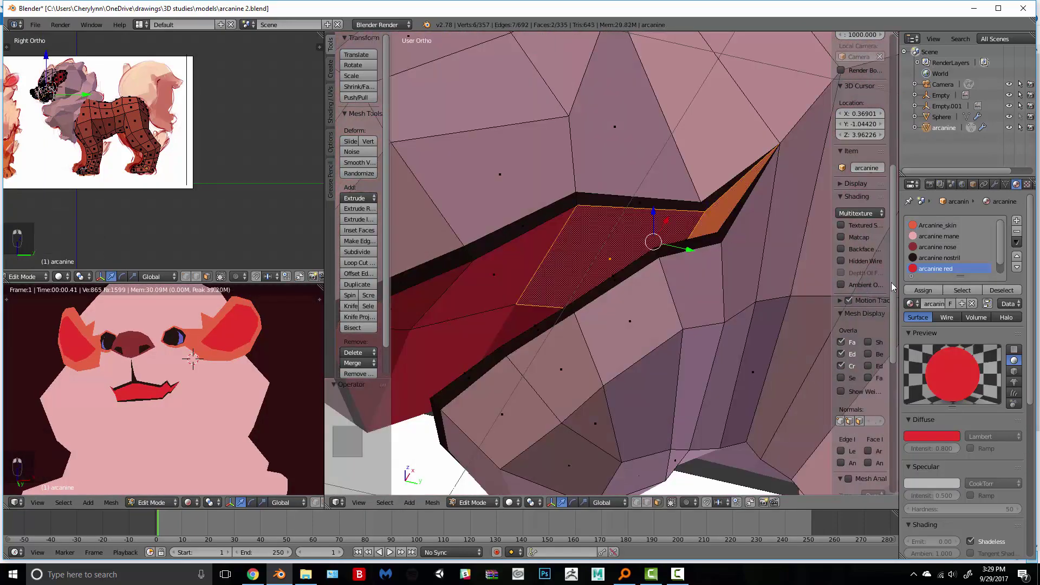
{"action": "left_click", "coordinate": [923, 290]}
Step: Extrude the four upper inner-mouth faces in place, then try scaling them and undo the scaling
{"action": "middle_click_drag", "start_coordinate": [704, 227], "coordinate": [672, 232]}
{"action": "right_click", "coordinate": [468, 231], "text": "shift"}
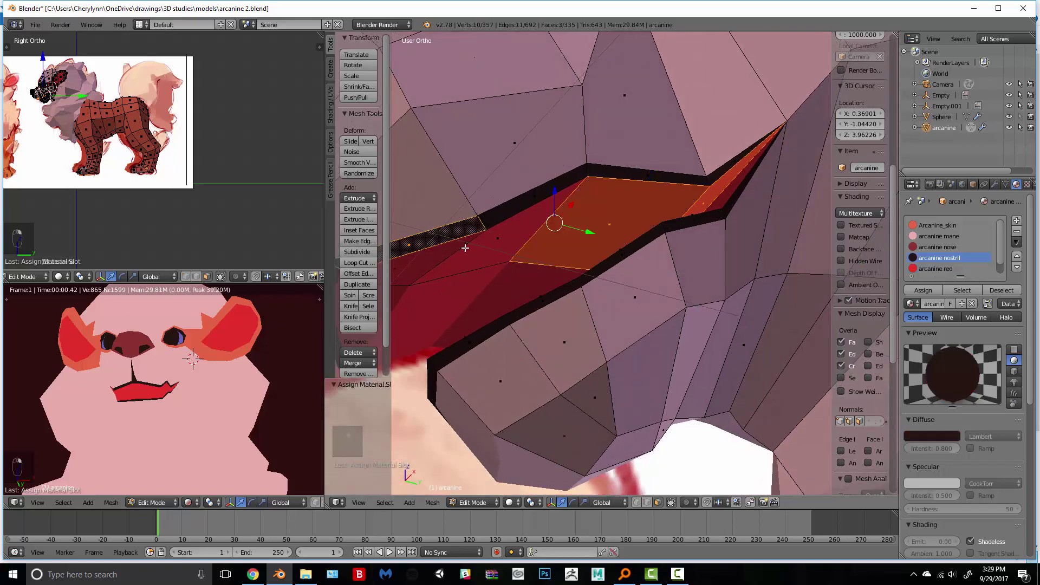
{"action": "right_click", "coordinate": [464, 247]}
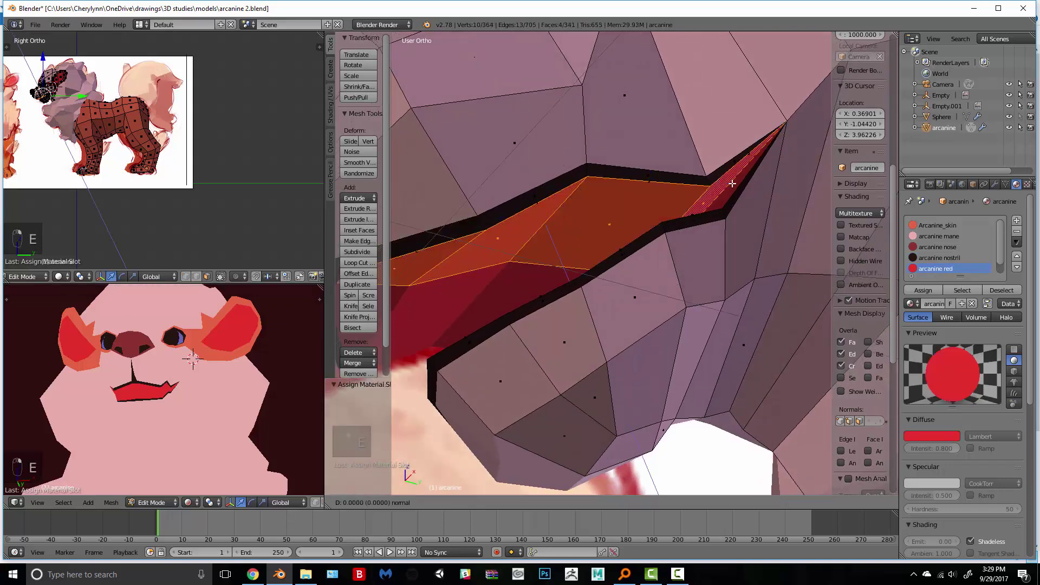
{"action": "key", "text": "e"}
{"action": "key", "text": "s"}
{"action": "left_click", "coordinate": [714, 188]}
{"action": "key", "text": "ctrl+z"}
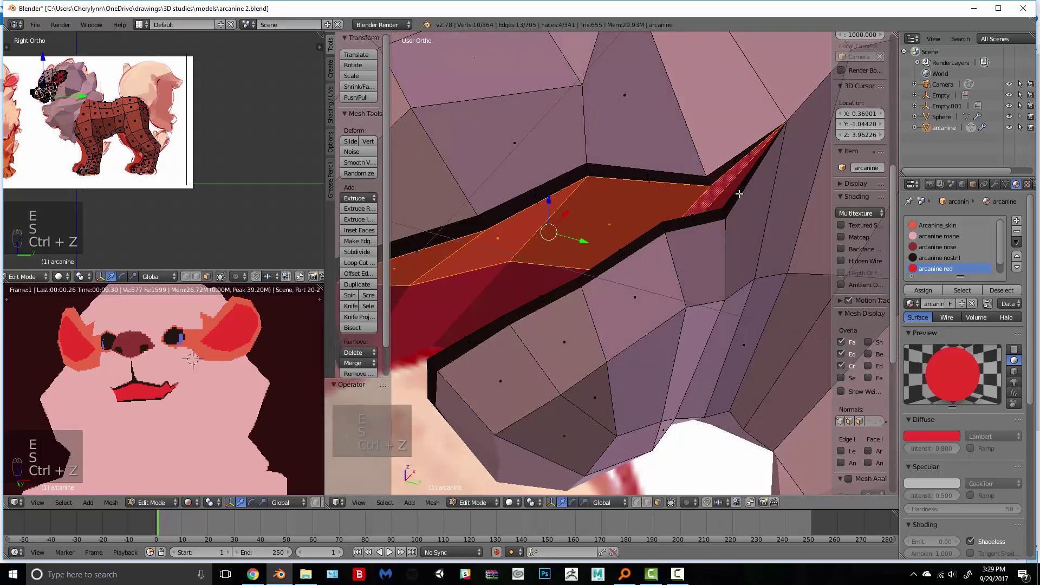
Step: Extrude the upper inner-mouth faces again, scale them to about 0.841, and raise them about 0.037 along Z
{"action": "key", "text": "z"}
{"action": "key", "text": "z"}
{"action": "mouse_move", "coordinate": [714, 199]}
{"action": "middle_mouse_down"}
{"action": "mouse_move", "coordinate": [745, 193]}
{"action": "mouse_move", "coordinate": [724, 202]}
{"action": "middle_mouse_up"}
{"action": "key", "text": "e"}
{"action": "key", "text": "s"}
{"action": "left_click", "coordinate": [699, 207]}
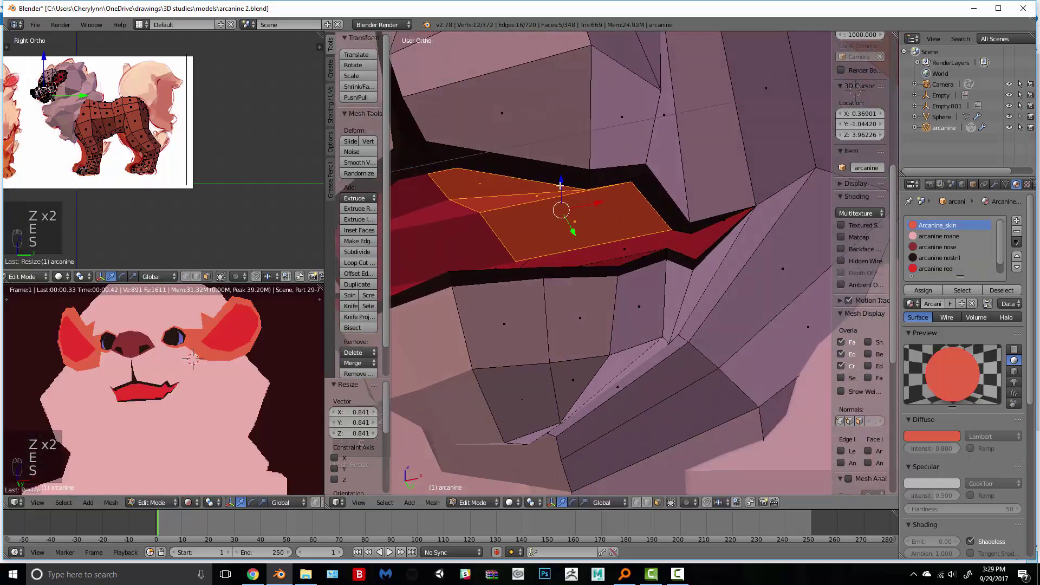
{"action": "key", "text": "g"}
{"action": "key", "text": "z"}
{"action": "mouse_move", "coordinate": [648, 191]}
{"action": "middle_mouse_down"}
{"action": "mouse_move", "coordinate": [582, 189]}
{"action": "mouse_move", "coordinate": [615, 181]}
{"action": "mouse_move", "coordinate": [650, 200]}
{"action": "middle_mouse_up"}
Step: Select the five lower inner-mouth faces up to the mouth corner, extrude them and scale them down
{"action": "right_click", "coordinate": [639, 246]}
{"action": "middle_click_drag", "start_coordinate": [639, 244], "coordinate": [533, 303]}
{"action": "right_click", "coordinate": [613, 249], "text": "shift"}
{"action": "right_click", "coordinate": [635, 228], "text": "shift"}
{"action": "right_click", "coordinate": [620, 255], "text": "shift"}
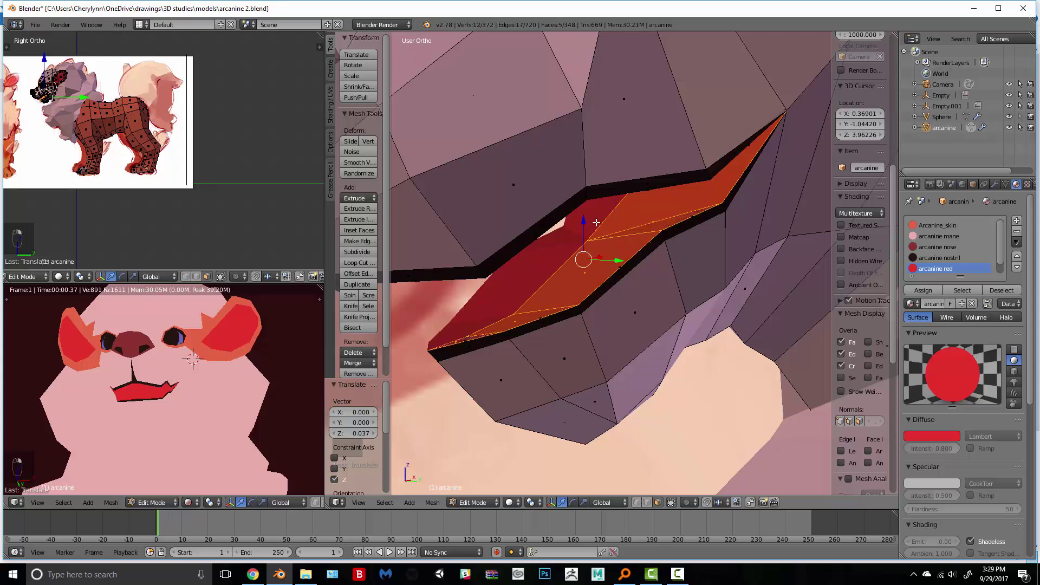
{"action": "middle_click_drag", "start_coordinate": [596, 222], "coordinate": [594, 243]}
{"action": "key", "text": "e"}
{"action": "key", "text": "s"}
{"action": "left_click", "coordinate": [682, 241]}
Step: Lower the extruded mouth-floor faces about 0.033 along Z, scale them smaller, and shift them about 0.012 along Y and -0.013 along Z
{"action": "key", "text": "e"}
{"action": "left_click", "coordinate": [561, 242]}
{"action": "key", "text": "s"}
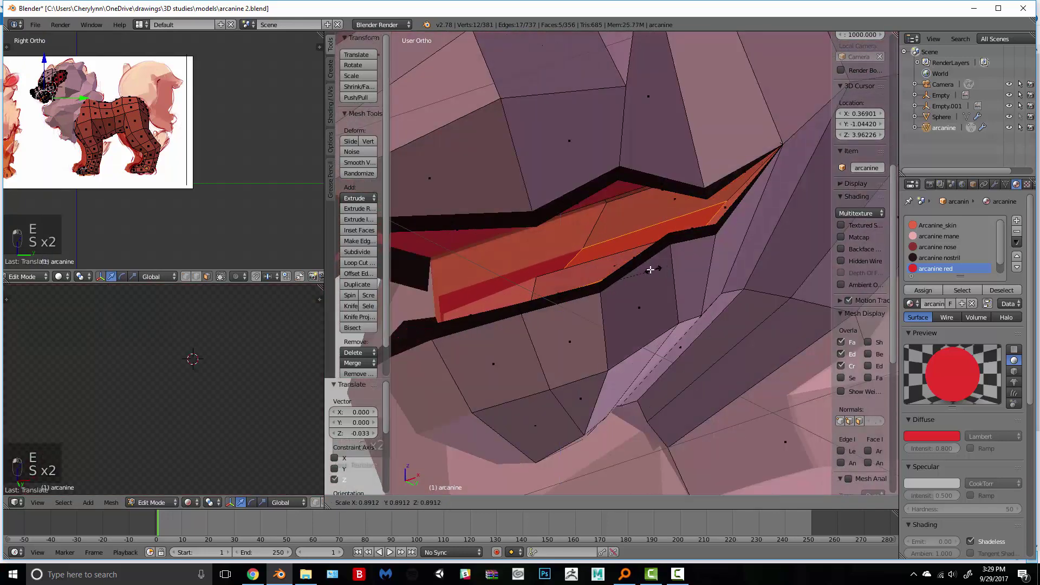
{"action": "middle_click_drag", "start_coordinate": [646, 267], "coordinate": [645, 276]}
{"action": "left_click", "coordinate": [654, 294]}
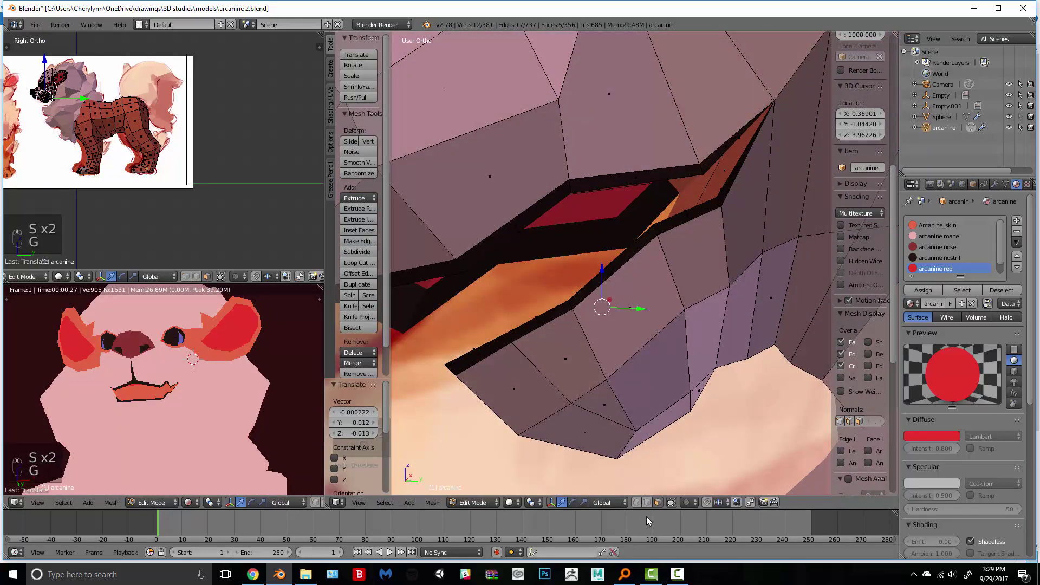
Step: Delete two unwanted vertices from the extruded geometry inside the mouth
{"action": "middle_click_drag", "start_coordinate": [614, 409], "coordinate": [611, 269]}
{"action": "mouse_move", "coordinate": [576, 237]}
{"action": "middle_mouse_down"}
{"action": "mouse_move", "coordinate": [604, 229]}
{"action": "mouse_move", "coordinate": [588, 234]}
{"action": "mouse_move", "coordinate": [811, 86]}
{"action": "mouse_move", "coordinate": [678, 204]}
{"action": "mouse_move", "coordinate": [675, 232]}
{"action": "mouse_move", "coordinate": [588, 233]}
{"action": "mouse_move", "coordinate": [671, 262]}
{"action": "mouse_move", "coordinate": [713, 465]}
{"action": "middle_mouse_up"}
{"action": "key", "text": "x"}
{"action": "left_click", "coordinate": [569, 235]}
{"action": "right_click", "coordinate": [580, 237]}
{"action": "key", "text": "x"}
{"action": "left_click", "coordinate": [576, 239]}
{"action": "key", "text": "z"}
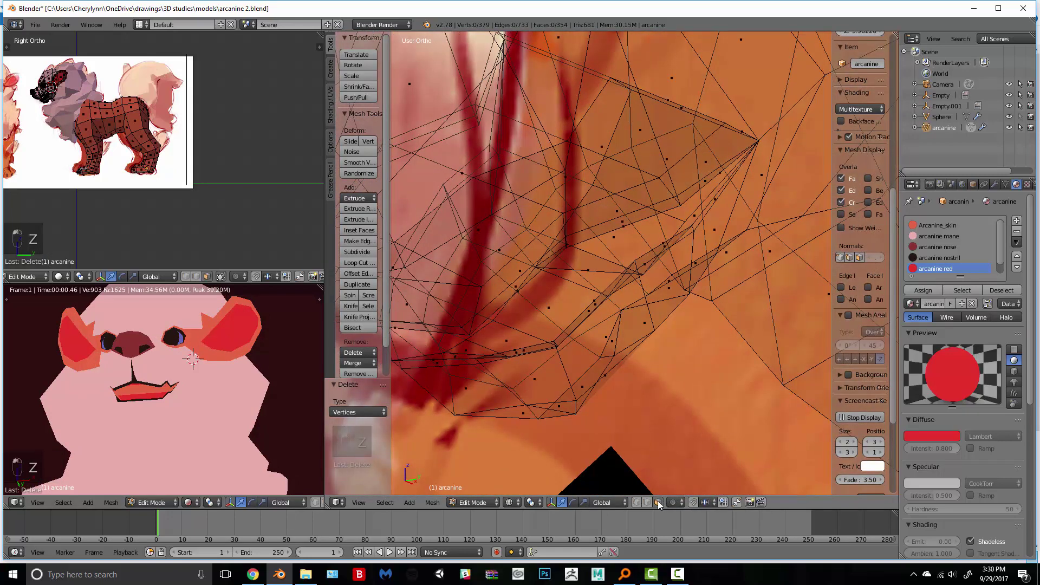
Step: Select the thin Arcanine_skin face at the mouth corner and reassign its material
{"action": "key", "text": "z"}
{"action": "right_click", "coordinate": [688, 212]}
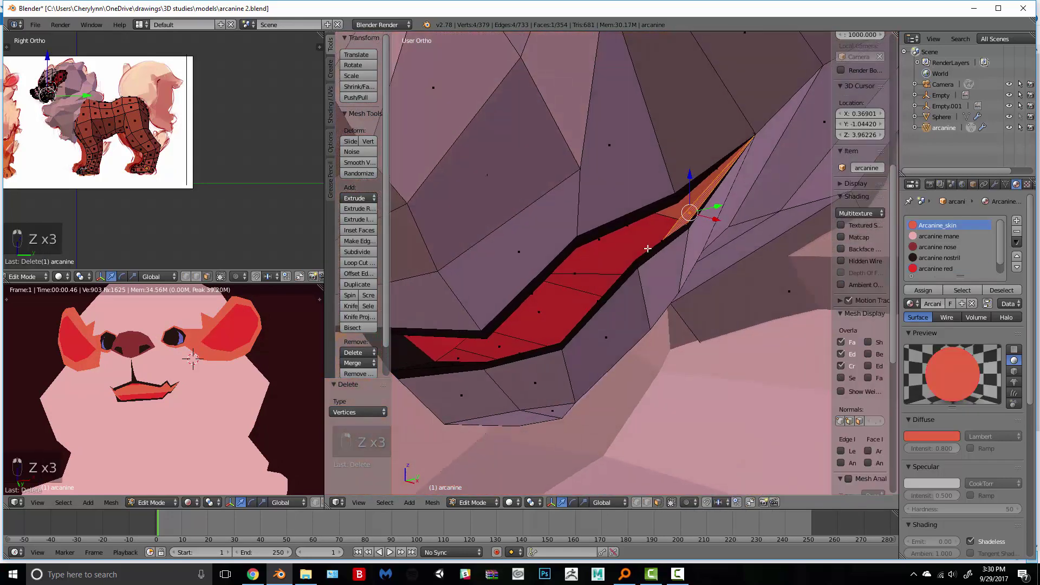
{"action": "left_click", "coordinate": [926, 292]}
{"action": "middle_click_drag", "start_coordinate": [665, 271], "coordinate": [723, 217]}
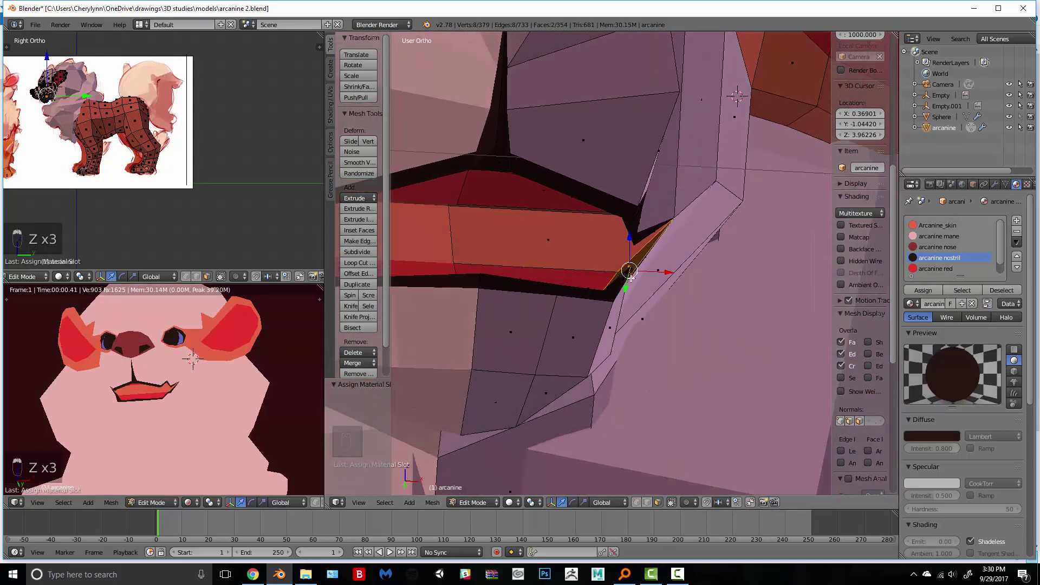
{"action": "middle_click_drag", "start_coordinate": [630, 276], "coordinate": [612, 268]}
Step: Try scaling the mouth-floor face beside the mouth corner, and undo it
{"action": "right_click", "coordinate": [540, 246]}
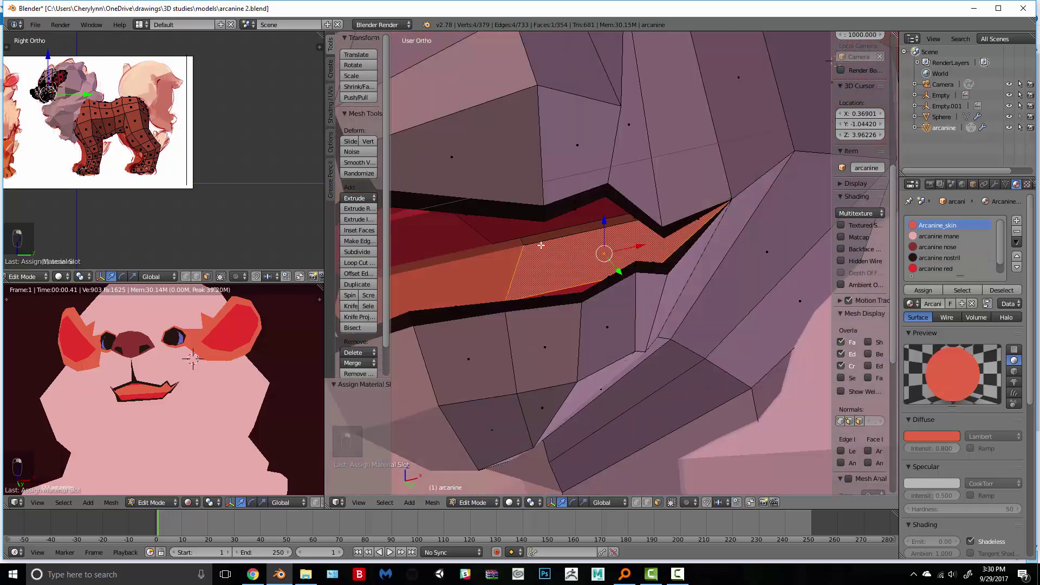
{"action": "middle_click_drag", "start_coordinate": [541, 246], "coordinate": [523, 239]}
{"action": "key", "text": "s"}
{"action": "left_click", "coordinate": [662, 235]}
{"action": "key", "text": "ctrl+z"}
Step: Move two inner upper-lip vertices near the mouth corner by about (0.009, -0.009, 0.032) and (0.009, -0.014, 0.037)
{"action": "middle_click_drag", "start_coordinate": [659, 237], "coordinate": [614, 257]}
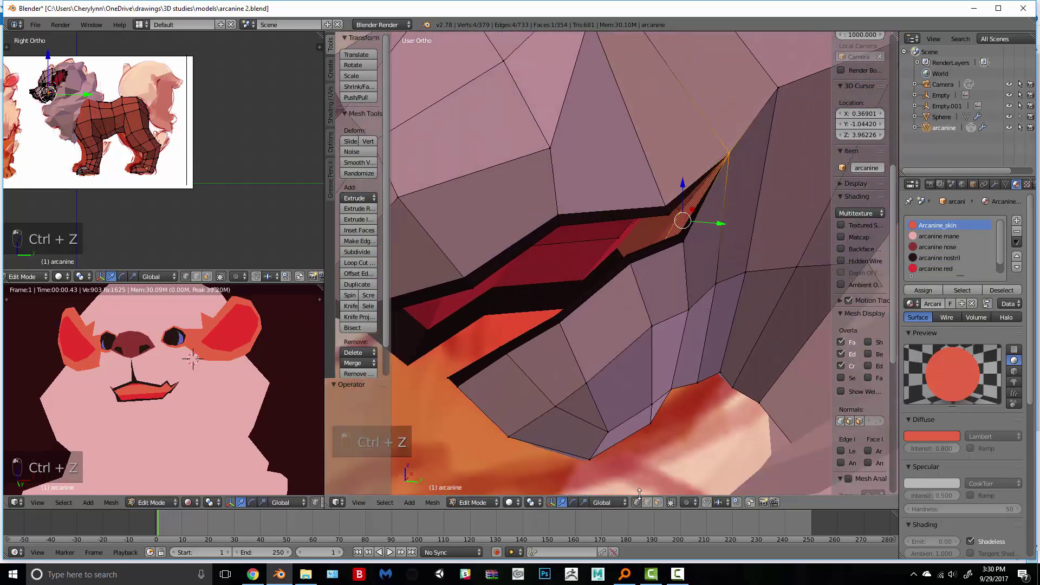
{"action": "right_click", "coordinate": [608, 216]}
{"action": "key", "text": "g"}
{"action": "left_click", "coordinate": [585, 274]}
{"action": "key", "text": "z"}
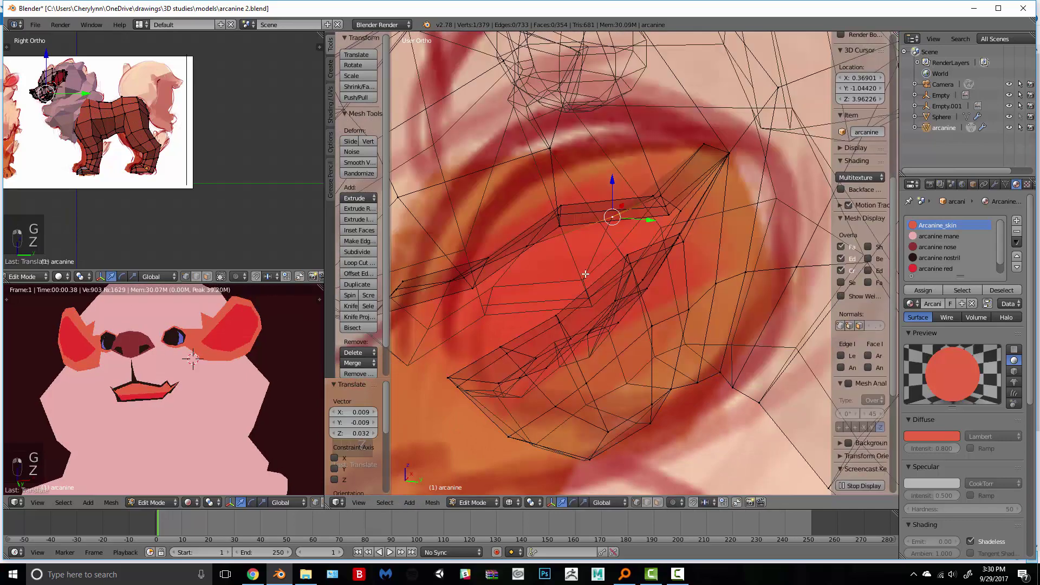
{"action": "right_click", "coordinate": [654, 196]}
{"action": "key", "text": "z"}
{"action": "key", "text": "g"}
{"action": "left_click", "coordinate": [638, 171]}
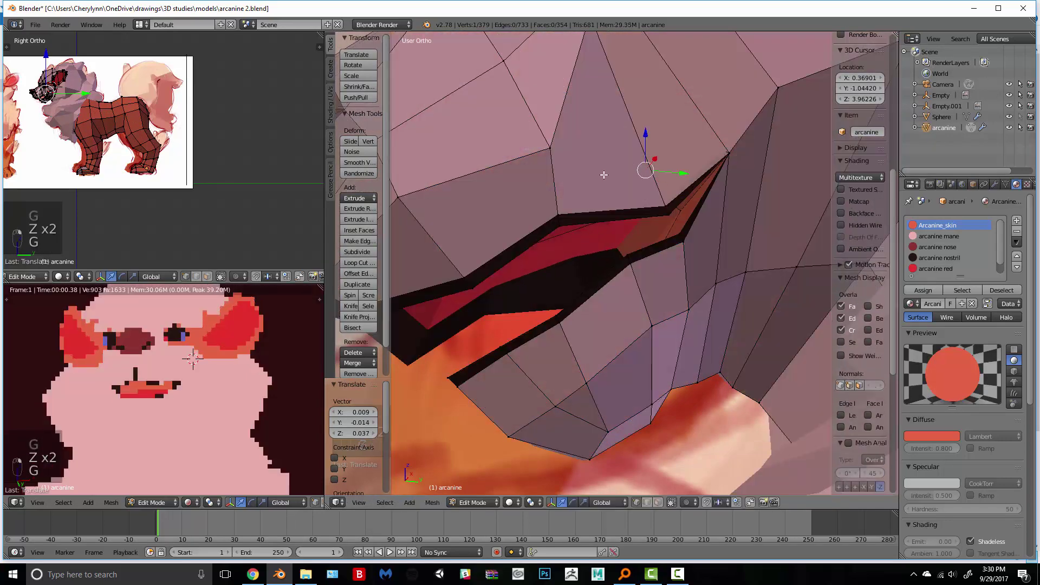
Step: Move an inner upper-lip vertex by about (0.006, -0.006, 0.023) and lower an inner edge of the lower lip by about 0.010
{"action": "key", "text": "z"}
{"action": "right_click", "coordinate": [561, 204]}
{"action": "key", "text": "g"}
{"action": "left_click", "coordinate": [557, 189]}
{"action": "key", "text": "g"}
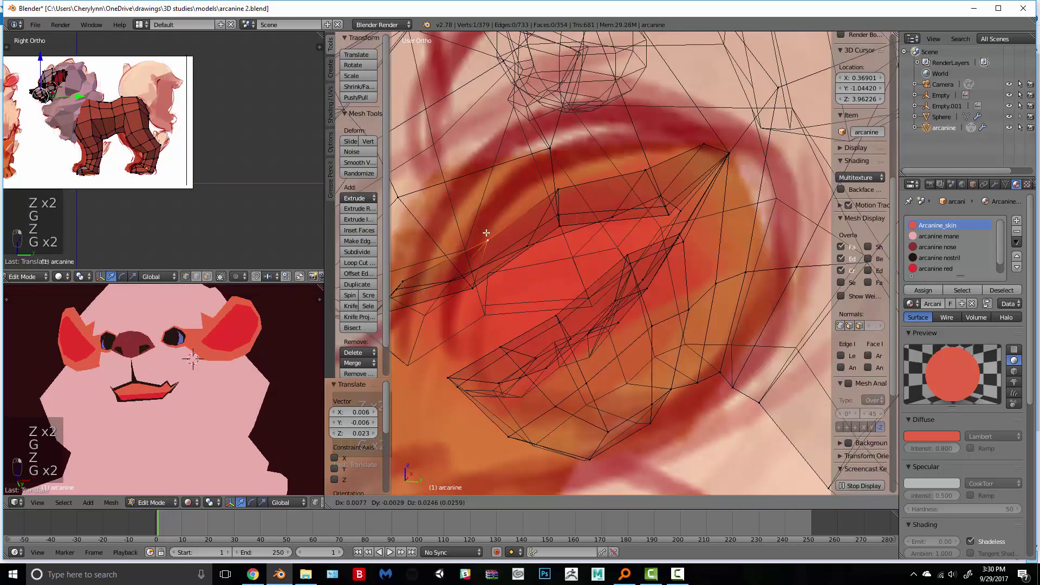
{"action": "key", "text": "z"}
{"action": "mouse_move", "coordinate": [573, 251]}
{"action": "middle_mouse_down"}
{"action": "mouse_move", "coordinate": [641, 268]}
{"action": "mouse_move", "coordinate": [627, 292]}
{"action": "mouse_move", "coordinate": [543, 266]}
{"action": "middle_mouse_up"}
{"action": "key", "text": "g"}
{"action": "left_click", "coordinate": [607, 274]}
{"action": "key", "text": "z"}
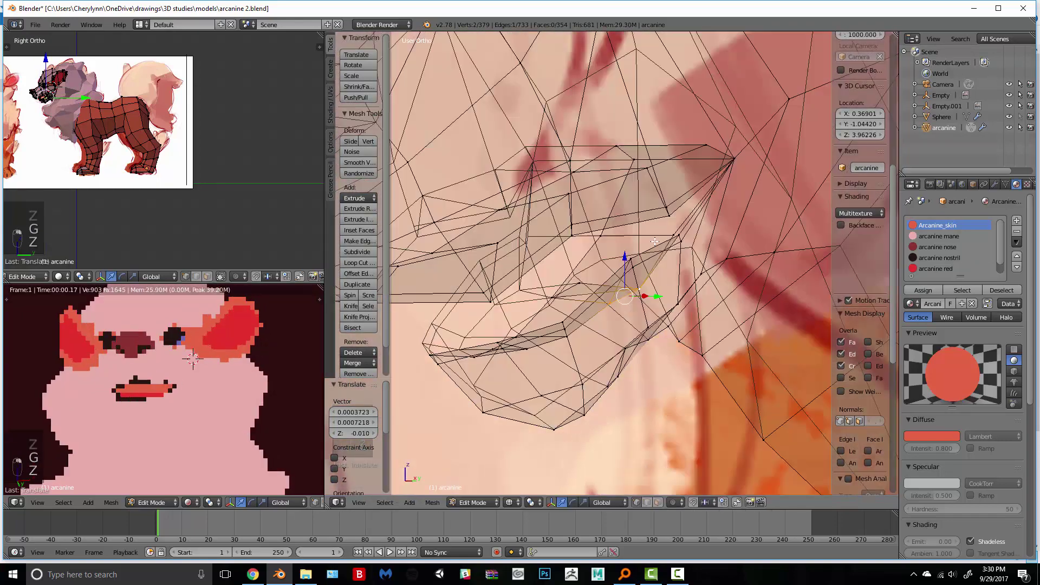
Step: Move lower-lip inner vertices near the mouth corner by about (-0.001, 0.026, -0.021), (0.006, 0.027, -0.002) and (0.0003, 0.002, -0.006)
{"action": "right_click", "coordinate": [673, 225]}
{"action": "middle_click_drag", "start_coordinate": [674, 225], "coordinate": [677, 224]}
{"action": "left_click", "coordinate": [701, 244]}
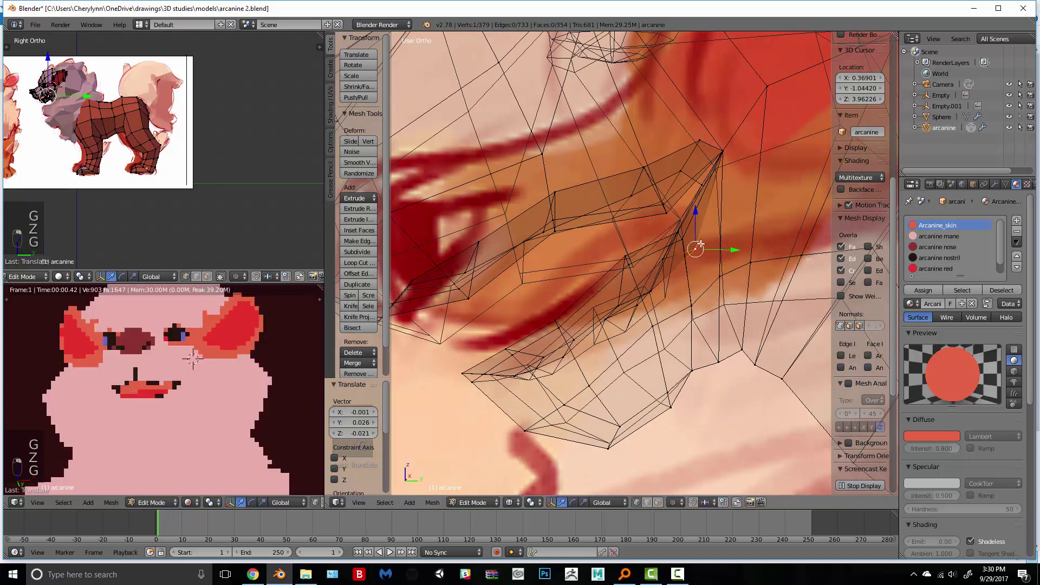
{"action": "key", "text": "z"}
{"action": "key", "text": "g"}
{"action": "left_click", "coordinate": [650, 254]}
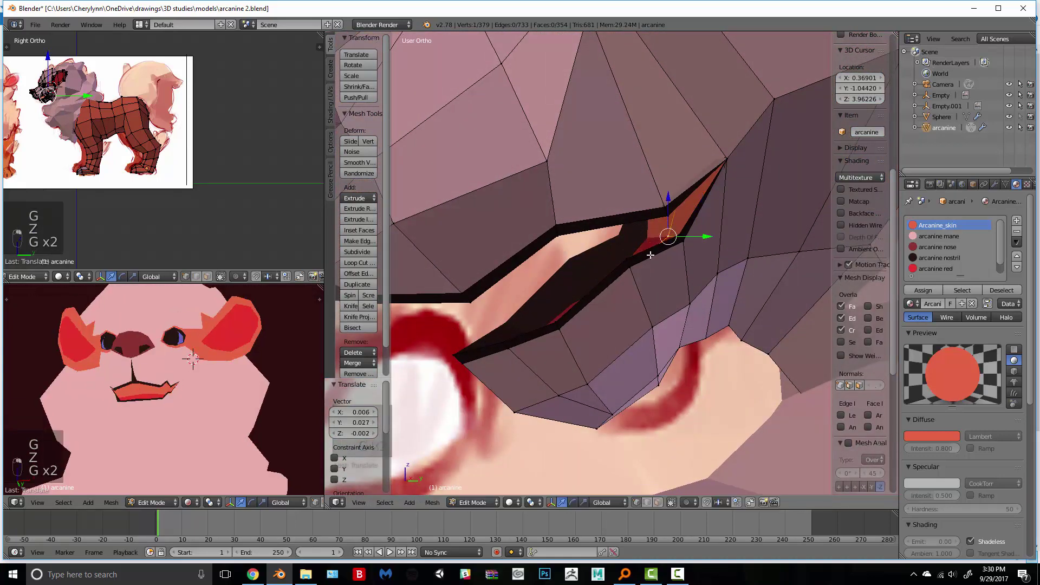
{"action": "left_click", "coordinate": [634, 264]}
{"action": "middle_click_drag", "start_coordinate": [634, 263], "coordinate": [689, 415]}
Step: Select the three skin-coloured faces inside the mouth and assign the arcanine red material to them
{"action": "left_click", "coordinate": [657, 503]}
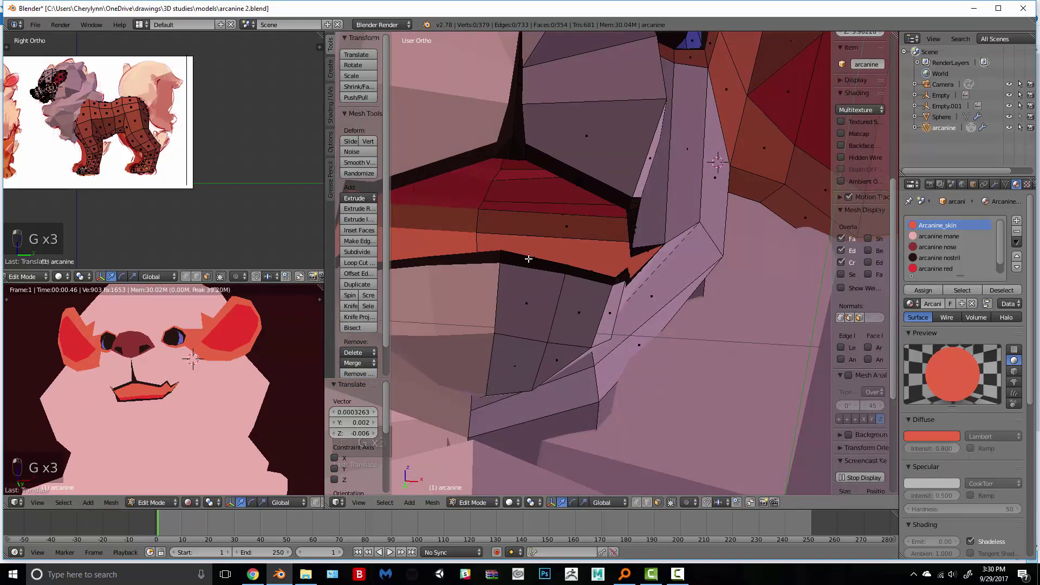
{"action": "right_click", "coordinate": [559, 251]}
{"action": "right_click", "coordinate": [564, 226], "text": "shift"}
{"action": "right_click", "coordinate": [565, 211], "text": "shift"}
{"action": "left_click", "coordinate": [923, 290]}
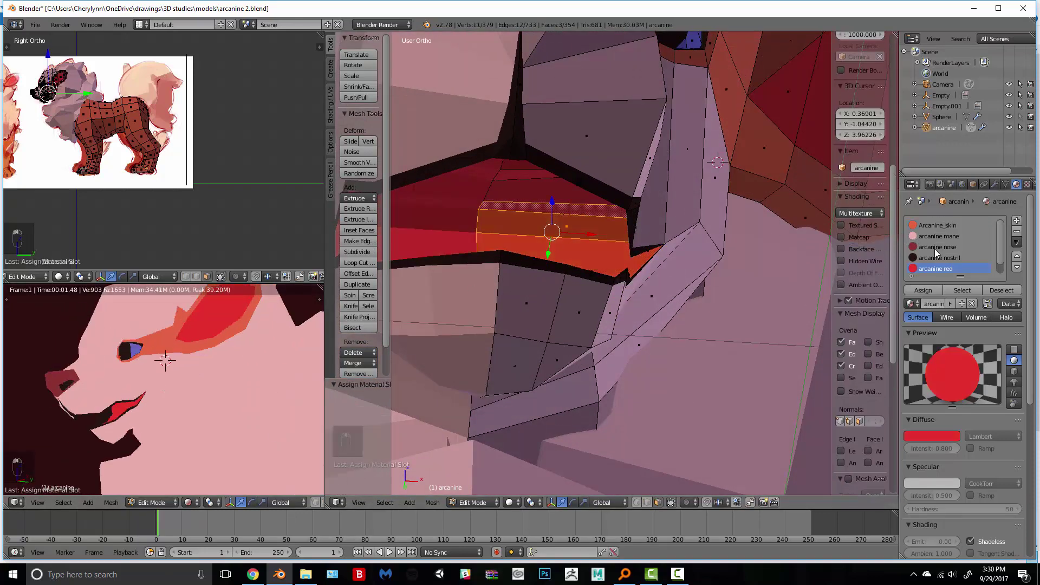
Step: Try the arcanine nose material on the three selected mouth faces, and undo it
{"action": "left_click", "coordinate": [936, 291]}
{"action": "middle_click_drag", "start_coordinate": [141, 378], "coordinate": [228, 381]}
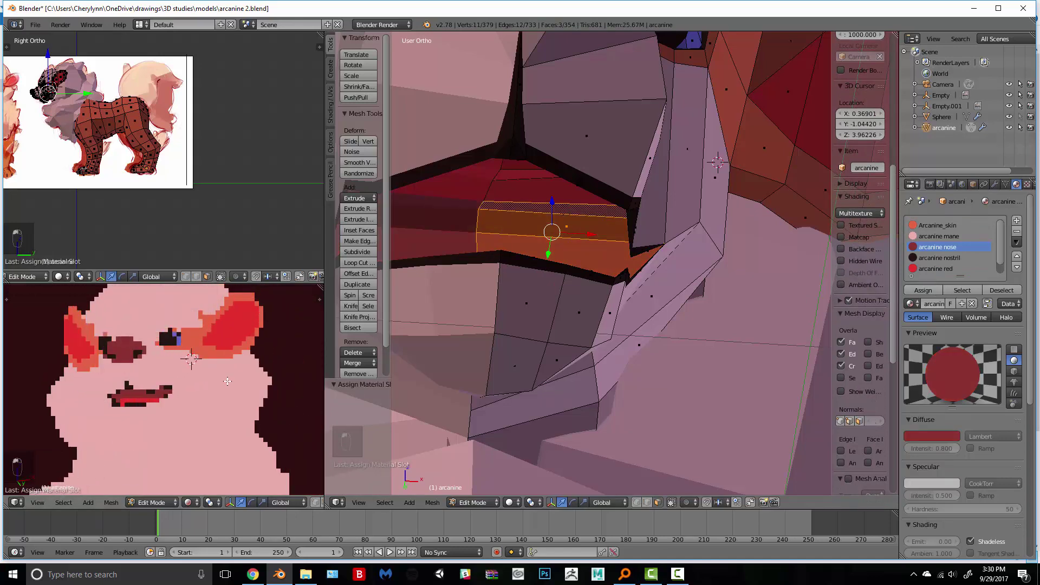
{"action": "key", "text": "ctrl+z"}
Step: Give the mouth-corner face the arcanine red material and shift inner mouth-floor geometry by about (0.001, -0.006, -0.007)
{"action": "middle_click_drag", "start_coordinate": [534, 218], "coordinate": [406, 322]}
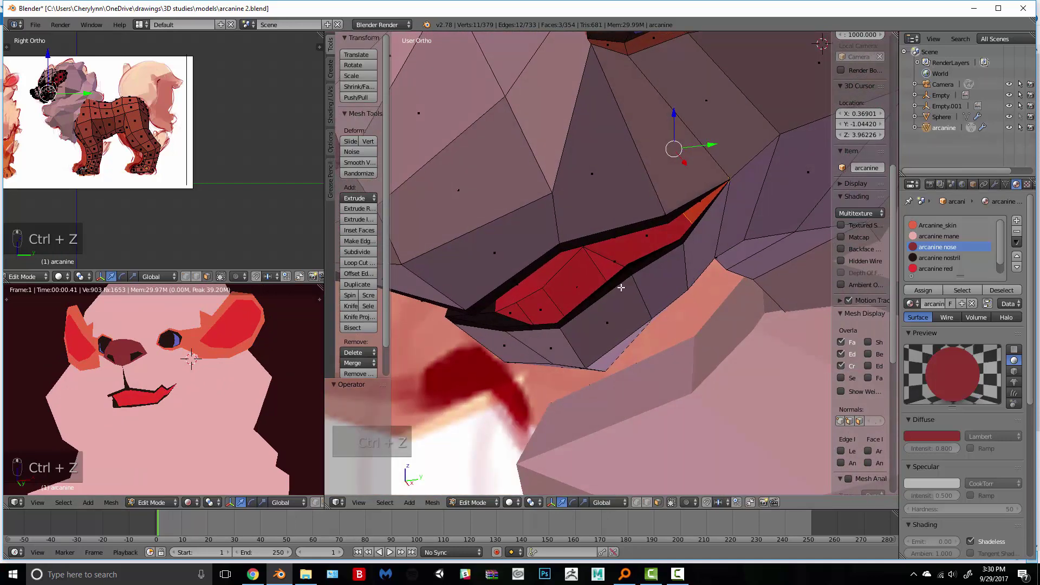
{"action": "scroll", "coordinate": [620, 276], "scroll_direction": "up", "scroll_amount": 3}
{"action": "key", "text": "z"}
{"action": "mouse_move", "coordinate": [613, 244]}
{"action": "right_mouse_down"}
{"action": "mouse_move", "coordinate": [615, 259]}
{"action": "mouse_move", "coordinate": [606, 248]}
{"action": "right_mouse_up"}
{"action": "key", "text": "z"}
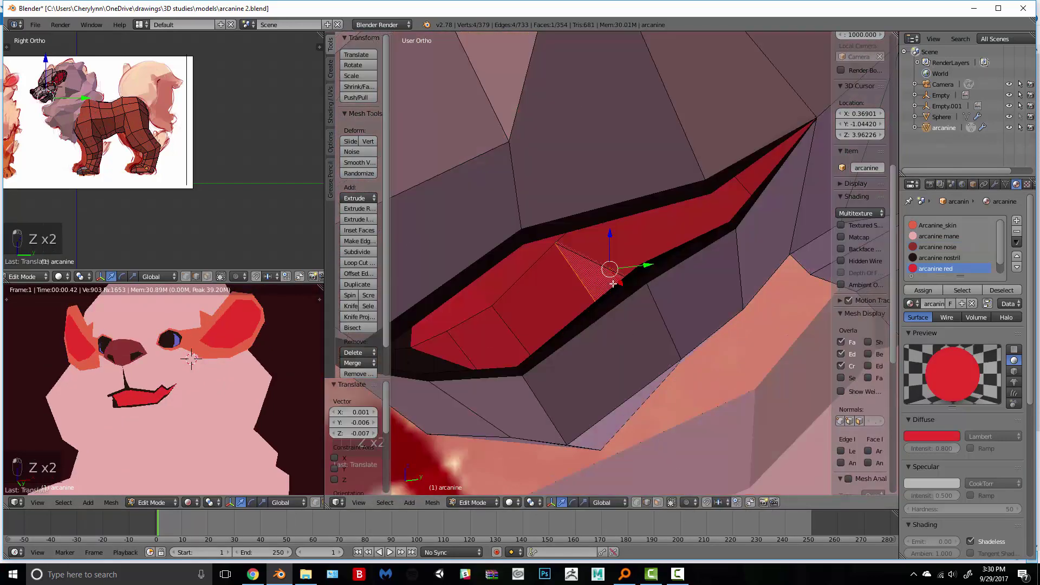
Step: Try scaling the small triangular mouth-floor face and its edge, and undo it
{"action": "key", "text": "s"}
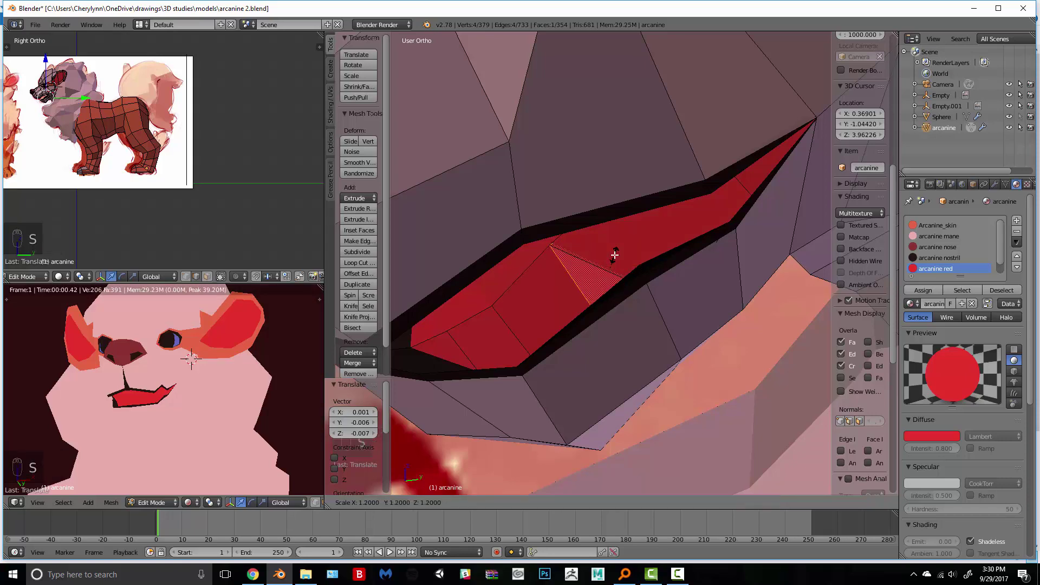
{"action": "left_click", "coordinate": [615, 255]}
{"action": "right_click", "coordinate": [615, 255]}
{"action": "key", "text": "s"}
{"action": "left_click", "coordinate": [606, 230]}
{"action": "key", "text": "ctrl+z"}
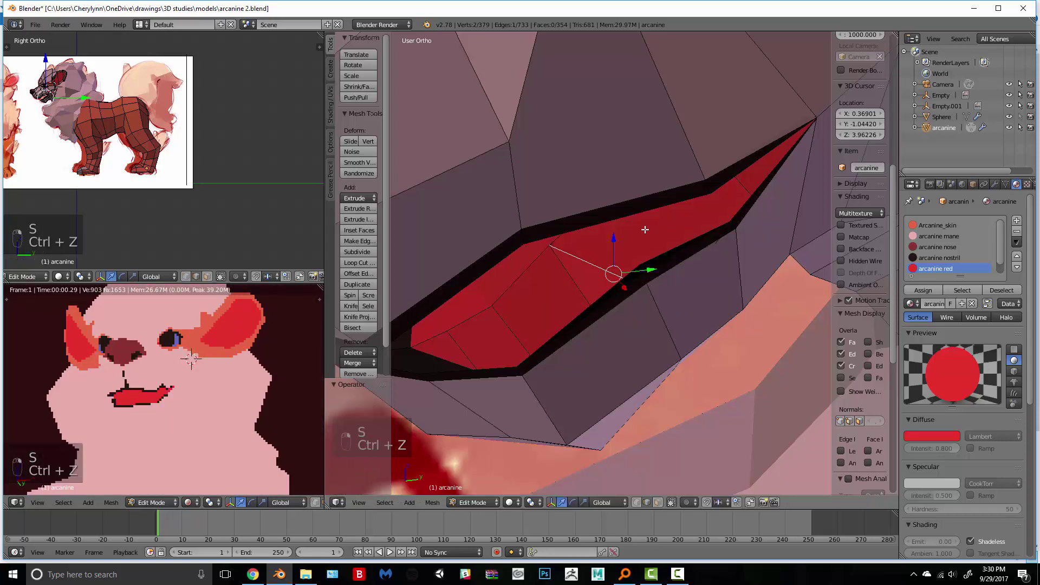
Step: Try deleting the selected edge across the mouth floor, and undo it
{"action": "key", "text": "ctrl+s"}
{"action": "key", "text": "z"}
{"action": "middle_click_drag", "start_coordinate": [653, 236], "coordinate": [674, 295]}
{"action": "key", "text": "x"}
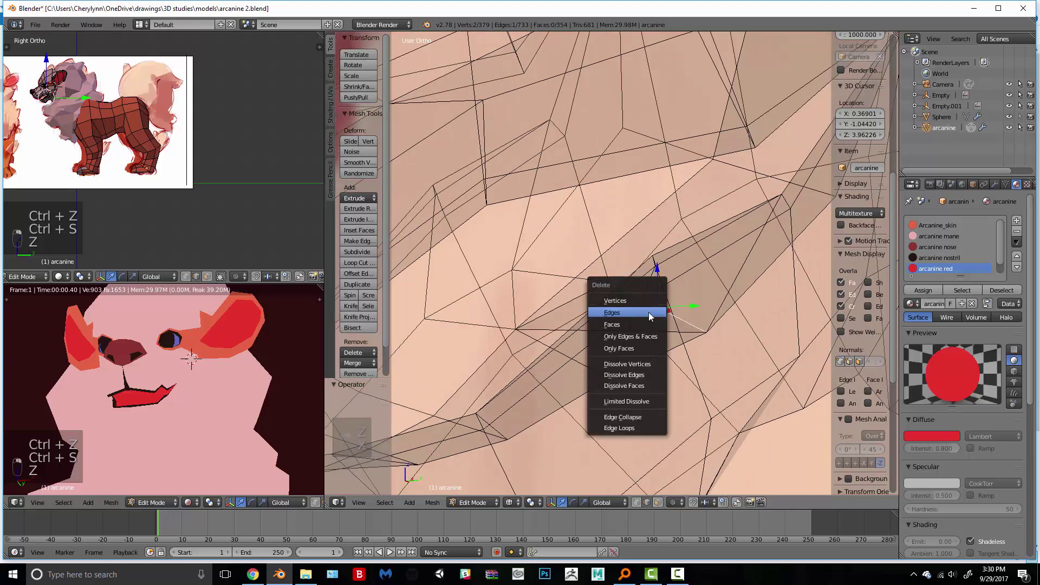
{"action": "left_click", "coordinate": [650, 313]}
{"action": "key", "text": "z"}
{"action": "key", "text": "ctrl+z"}
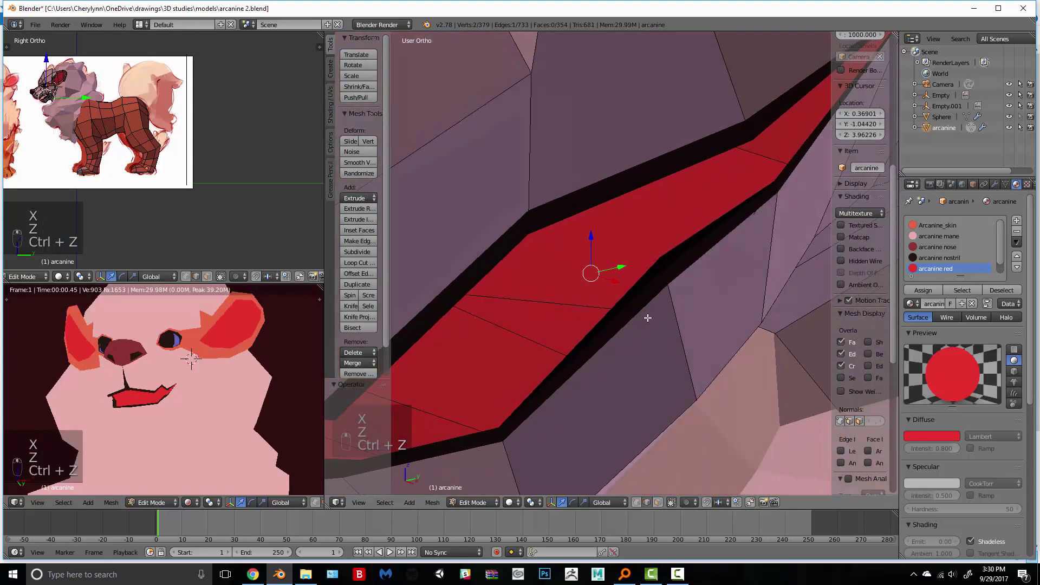
Step: Delete the selected mouth-floor edge and bridge the resulting gap with a new face between its two border edges
{"action": "middle_click_drag", "start_coordinate": [648, 318], "coordinate": [621, 302]}
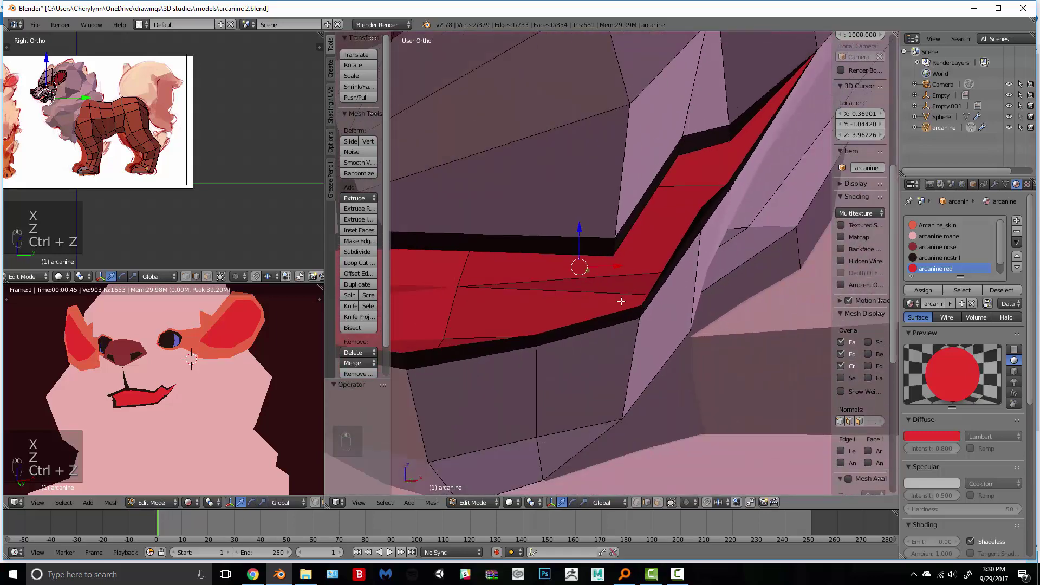
{"action": "key", "text": "x"}
{"action": "left_click", "coordinate": [557, 278]}
{"action": "middle_click_drag", "start_coordinate": [557, 288], "coordinate": [536, 241]}
{"action": "right_click", "coordinate": [552, 281]}
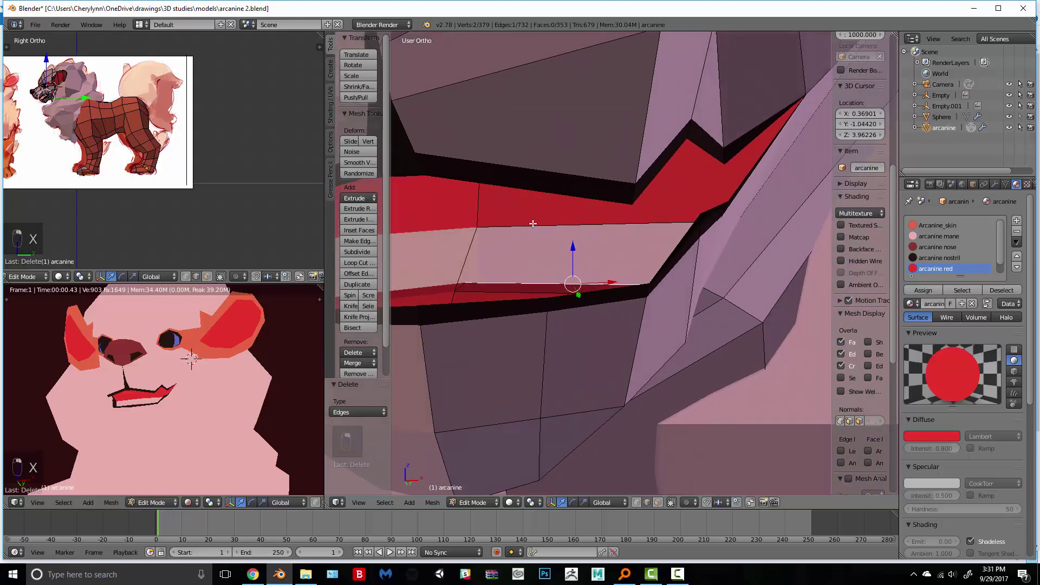
{"action": "right_click", "coordinate": [534, 223], "text": "shift"}
{"action": "key", "text": "f"}
{"action": "middle_click_drag", "start_coordinate": [599, 246], "coordinate": [566, 269]}
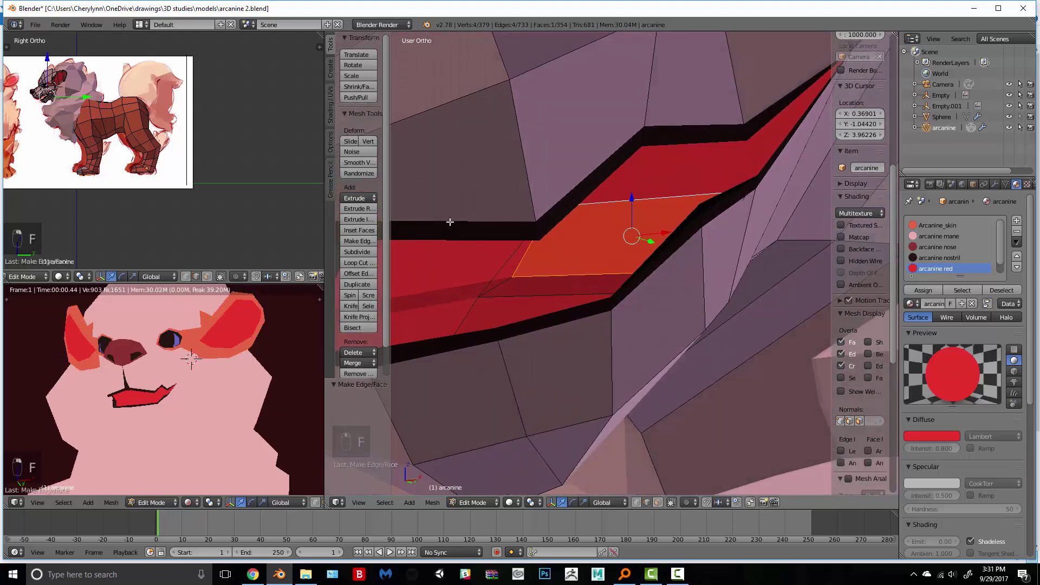
Step: Delete unwanted mouth-floor geometry and move two inner floor vertices by about (-0.002, -0.006, 0.013) and (-0.003, 0.002, -0.002)
{"action": "key", "text": "x"}
{"action": "left_click", "coordinate": [502, 259]}
{"action": "middle_click_drag", "start_coordinate": [501, 259], "coordinate": [687, 534]}
{"action": "middle_click_drag", "start_coordinate": [626, 304], "coordinate": [687, 271]}
{"action": "right_click", "coordinate": [604, 255]}
{"action": "key", "text": "g"}
{"action": "left_click", "coordinate": [602, 246]}
{"action": "right_click", "coordinate": [513, 279], "text": "shift"}
{"action": "middle_click_drag", "start_coordinate": [536, 277], "coordinate": [561, 276]}
{"action": "key", "text": "g"}
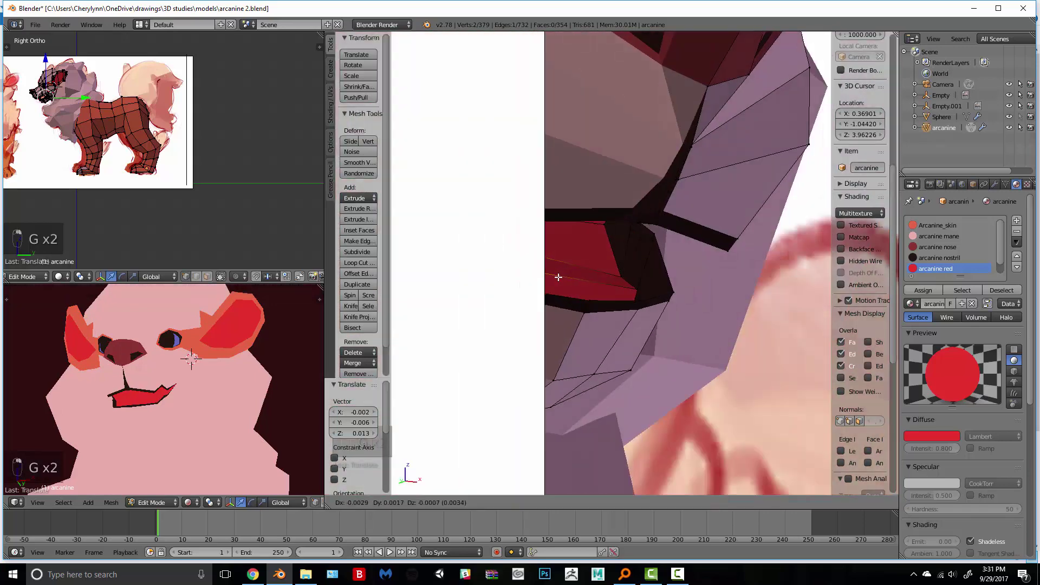
{"action": "left_click", "coordinate": [557, 277]}
Step: Scale the two inner vertices beside the lower lip closer together and move them about -0.011 along X
{"action": "right_click", "coordinate": [631, 285]}
{"action": "right_click", "coordinate": [645, 286], "text": "shift"}
{"action": "middle_click_drag", "start_coordinate": [660, 285], "coordinate": [655, 285]}
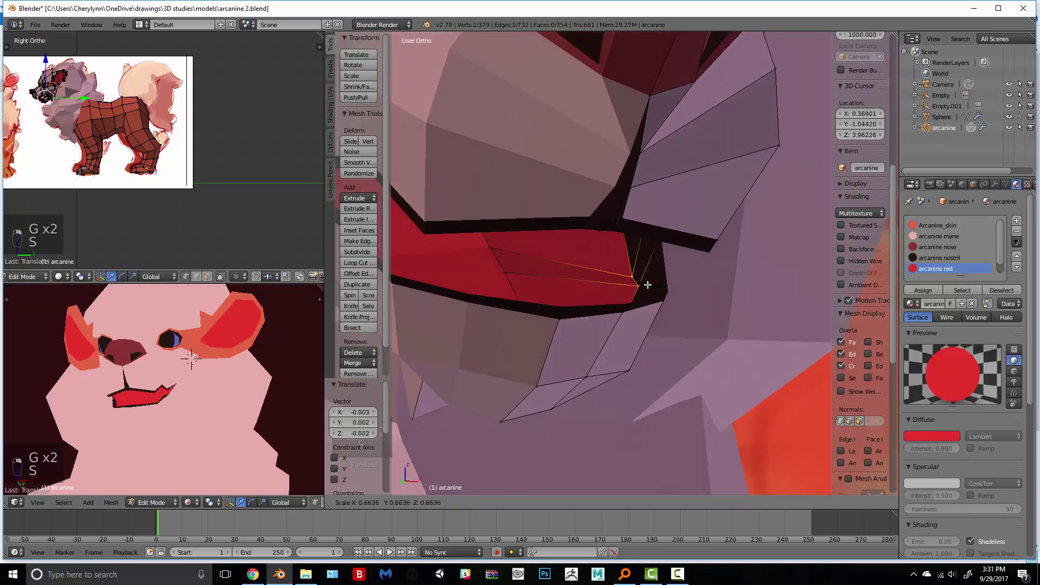
{"action": "left_click", "coordinate": [647, 285]}
{"action": "left_click_drag", "start_coordinate": [664, 283], "coordinate": [655, 284]}
Step: Add a cylinder with 5 vertices, radius 1 and depth 2, working in the wireframe right side view
{"action": "scroll", "coordinate": [653, 285], "scroll_direction": "down", "scroll_amount": 2}
{"action": "middle_click_drag", "start_coordinate": [653, 286], "coordinate": [551, 301]}
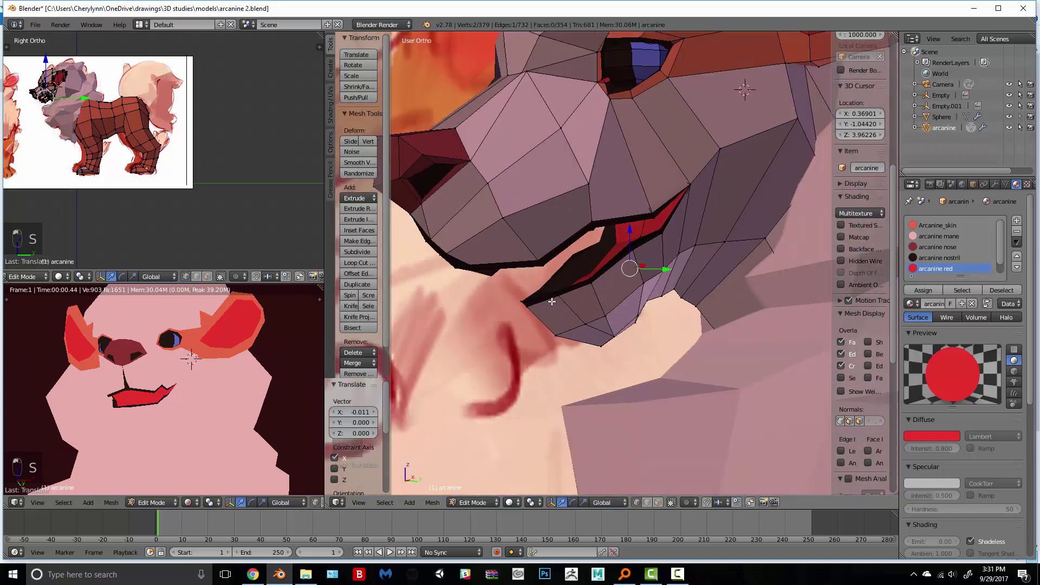
{"action": "key", "text": "KP_3"}
{"action": "key", "text": "z"}
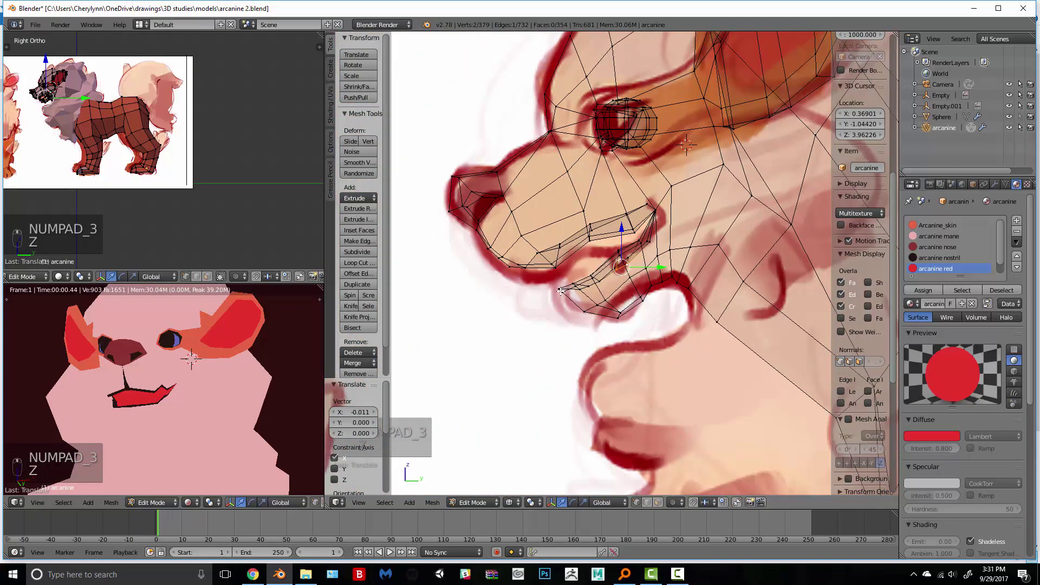
{"action": "key", "text": "shift+a"}
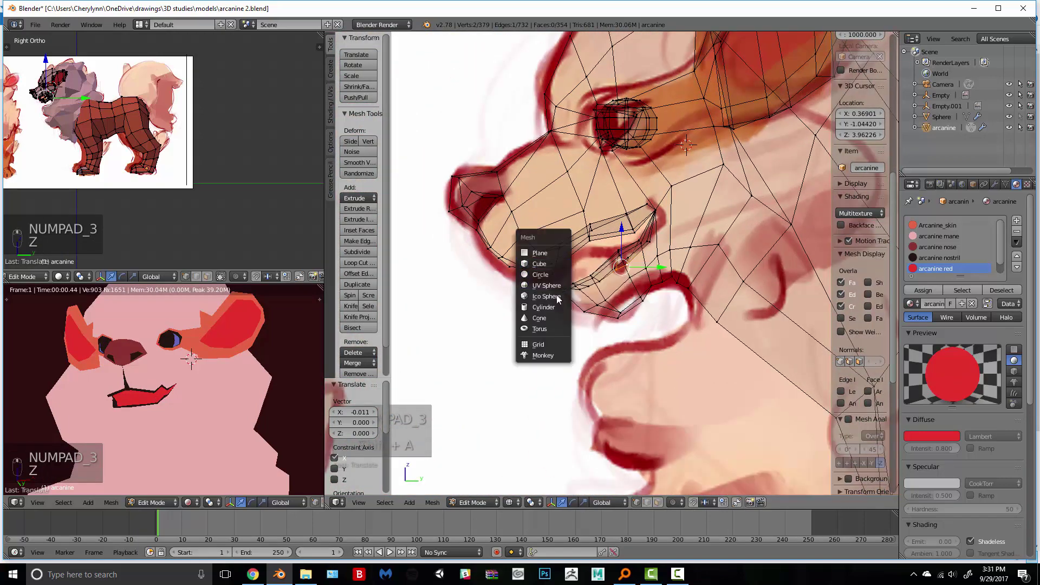
{"action": "left_click", "coordinate": [543, 307]}
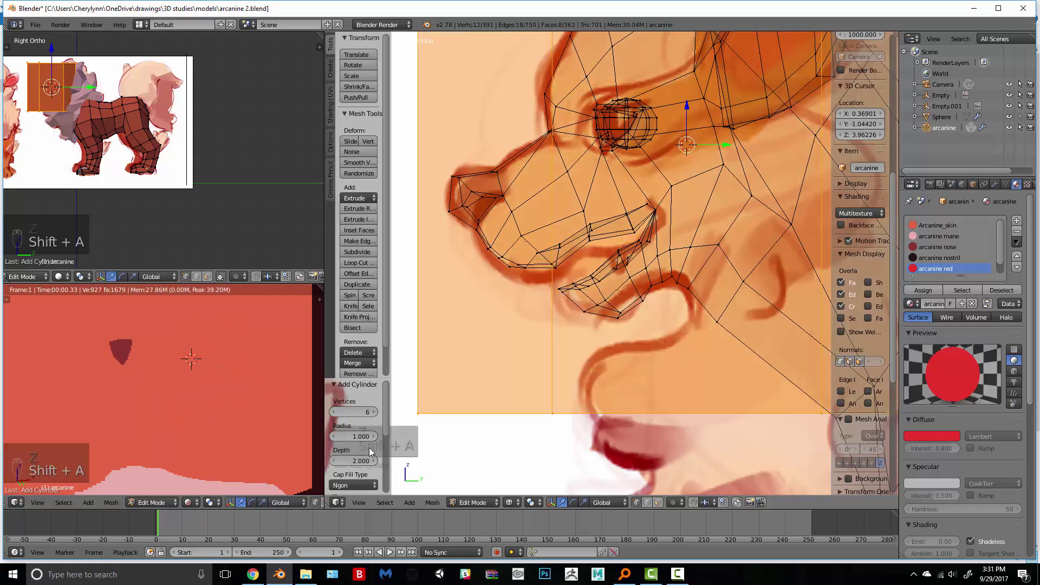
{"action": "left_click", "coordinate": [336, 412]}
Step: Try shrinking the new cylinder and moving it beside the muzzle, and undo those transformations
{"action": "scroll", "coordinate": [665, 150], "scroll_direction": "down", "scroll_amount": 5}
{"action": "key", "text": "s"}
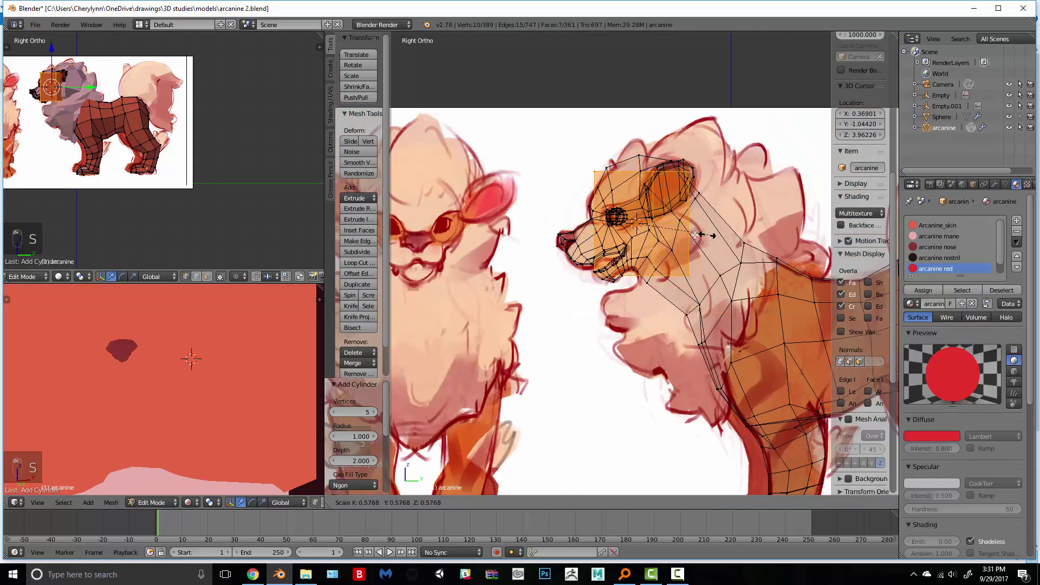
{"action": "left_click", "coordinate": [675, 229]}
{"action": "scroll", "coordinate": [683, 230], "scroll_direction": "up", "scroll_amount": 4}
{"action": "key", "text": "s"}
{"action": "left_click", "coordinate": [737, 205]}
{"action": "key", "text": "z"}
{"action": "middle_click_drag", "start_coordinate": [737, 205], "coordinate": [745, 293]}
{"action": "key", "text": "s"}
{"action": "left_click", "coordinate": [733, 280]}
{"action": "key", "text": "g"}
{"action": "left_click", "coordinate": [678, 318]}
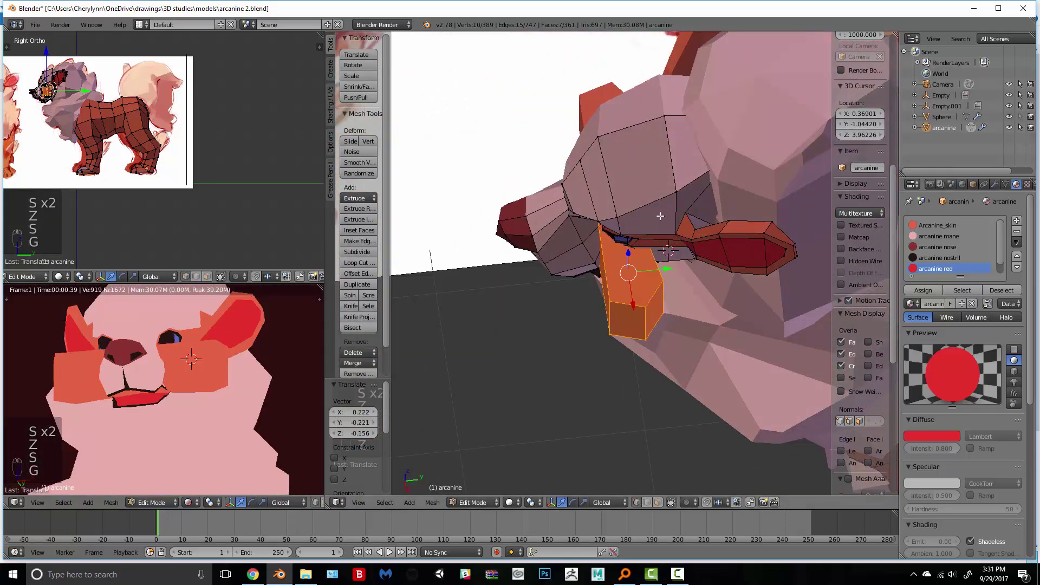
{"action": "key", "text": "ctrl+z"}
{"action": "key", "text": "ctrl+z"}
{"action": "key", "text": "ctrl+z"}
{"action": "key", "text": "ctrl+z"}
{"action": "key", "text": "ctrl+z"}
{"action": "key", "text": "ctrl+z"}
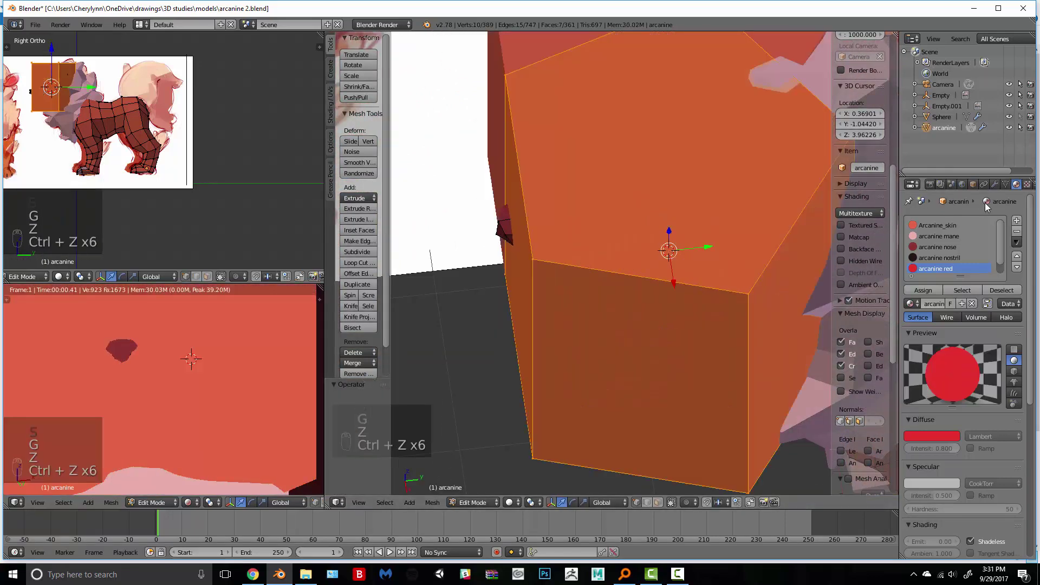
Step: Scale the cylinder to 0.380, move it about 0.324 along X and scale it again to 0.153
{"action": "left_click", "coordinate": [995, 185]}
{"action": "key", "text": "s"}
{"action": "left_click", "coordinate": [746, 262]}
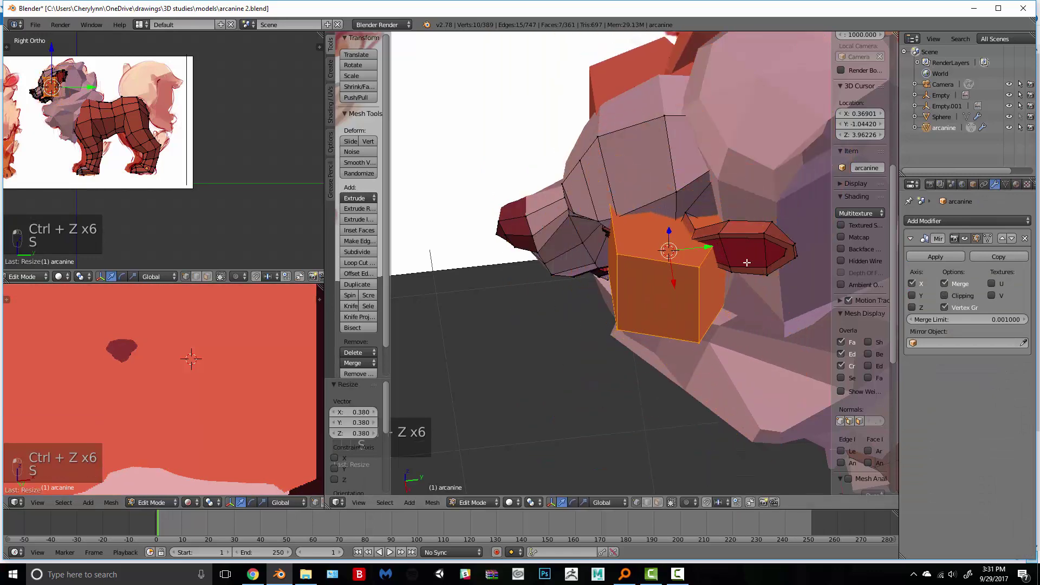
{"action": "key", "text": "s"}
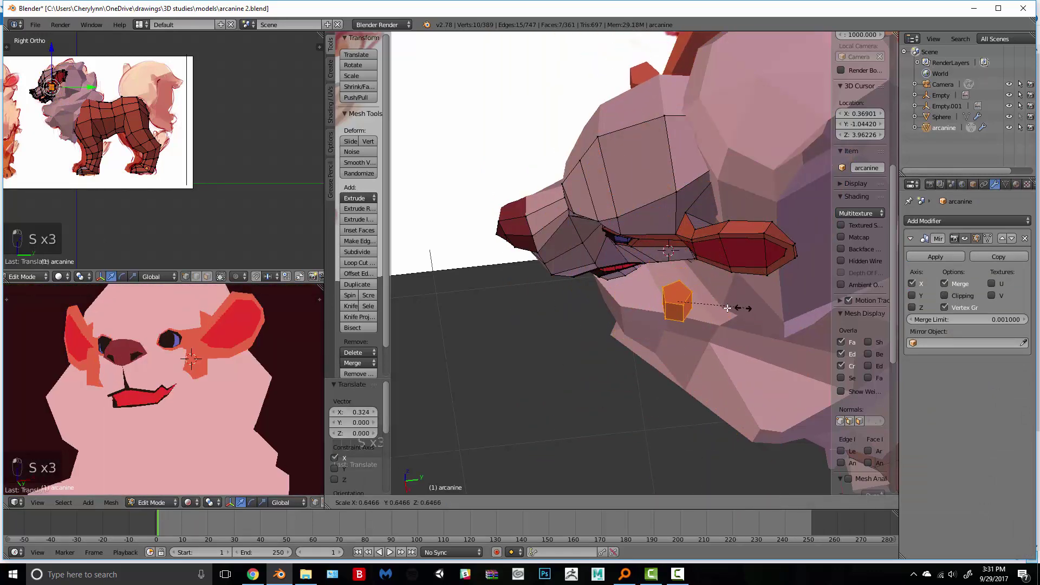
{"action": "left_click", "coordinate": [683, 313]}
Step: In the right side view, tilt the small cylinder and move it by about (0, -0.342, -0.380) and (0, -0.044, -0.120) toward the lower jaw
{"action": "key", "text": "KP_3"}
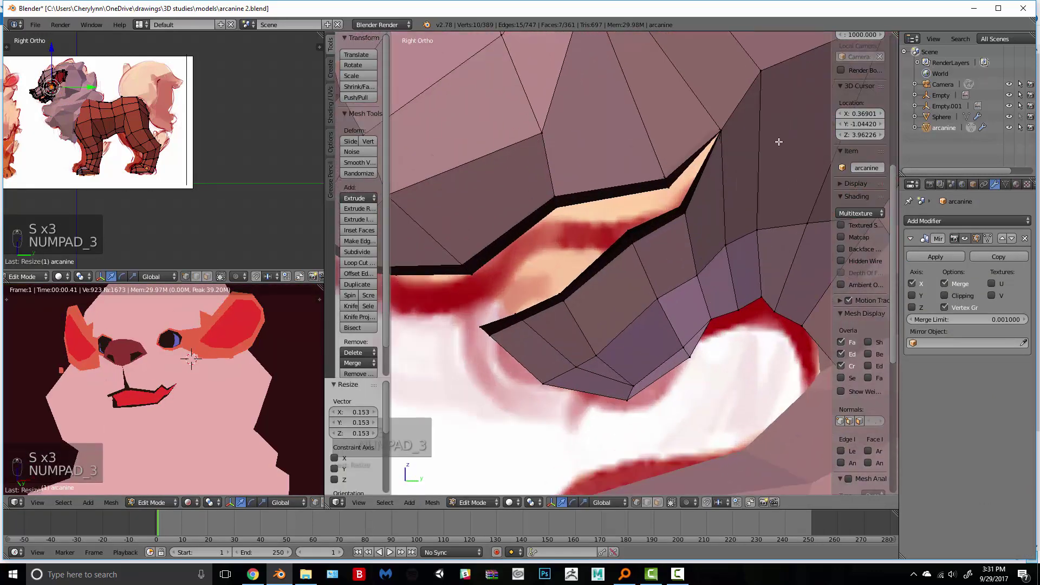
{"action": "key", "text": "g"}
{"action": "left_click", "coordinate": [580, 344]}
{"action": "scroll", "coordinate": [580, 343], "scroll_direction": "up", "scroll_amount": 2}
{"action": "key", "text": "r"}
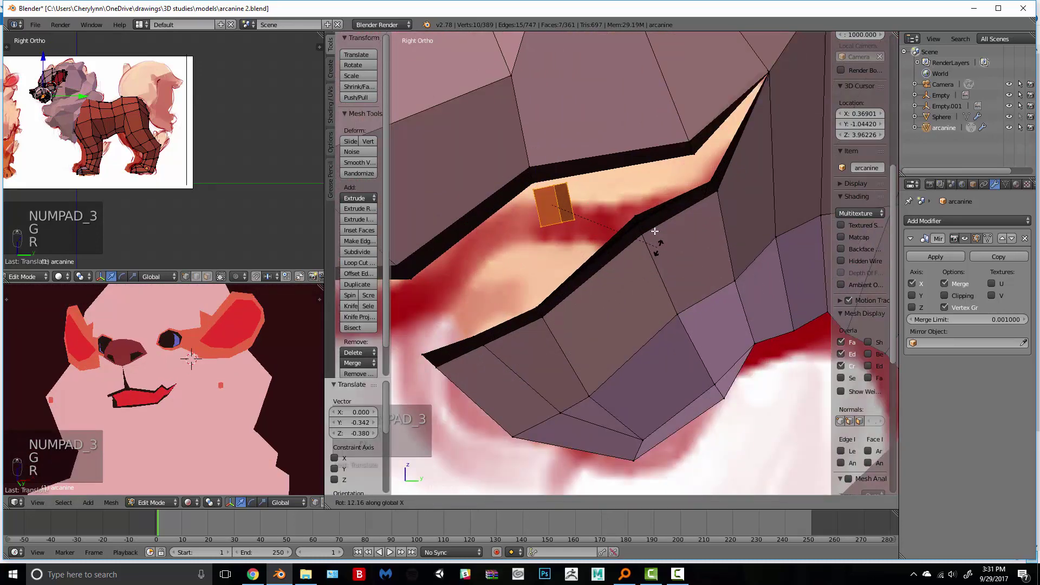
{"action": "key", "text": "g"}
{"action": "left_click", "coordinate": [612, 341]}
Step: Move the small cylinder inside the mouth behind the lower lip, shifting it about 0.030 along Y and 0.010 along Z
{"action": "middle_click_drag", "start_coordinate": [613, 341], "coordinate": [804, 355]}
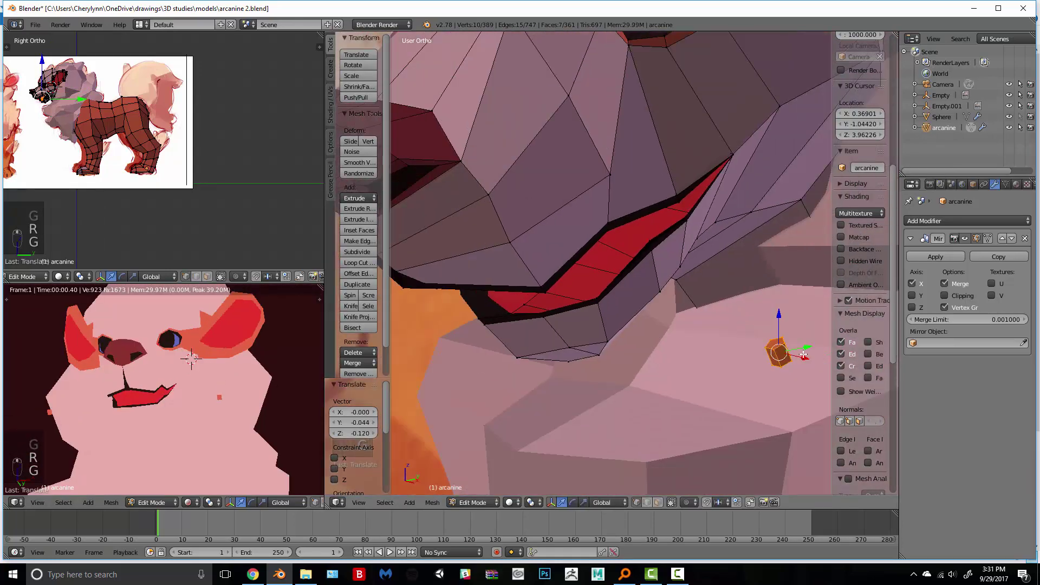
{"action": "left_click_drag", "start_coordinate": [584, 298], "coordinate": [617, 293]}
{"action": "middle_click_drag", "start_coordinate": [617, 292], "coordinate": [691, 260]}
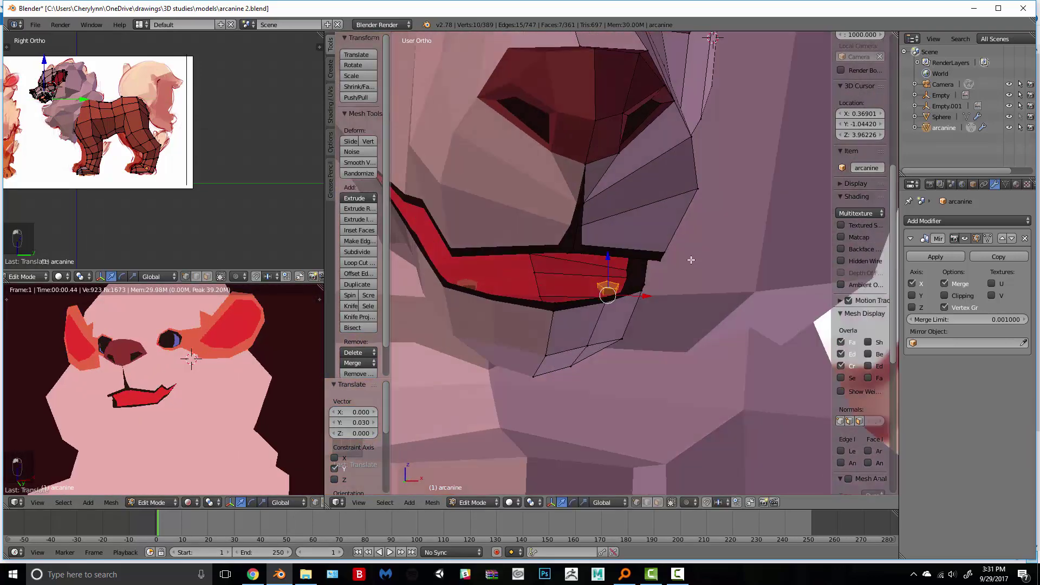
{"action": "left_click_drag", "start_coordinate": [610, 265], "coordinate": [609, 259]}
Step: Assign the arcanine mane material to the small tooth cylinder
{"action": "left_click", "coordinate": [1016, 184]}
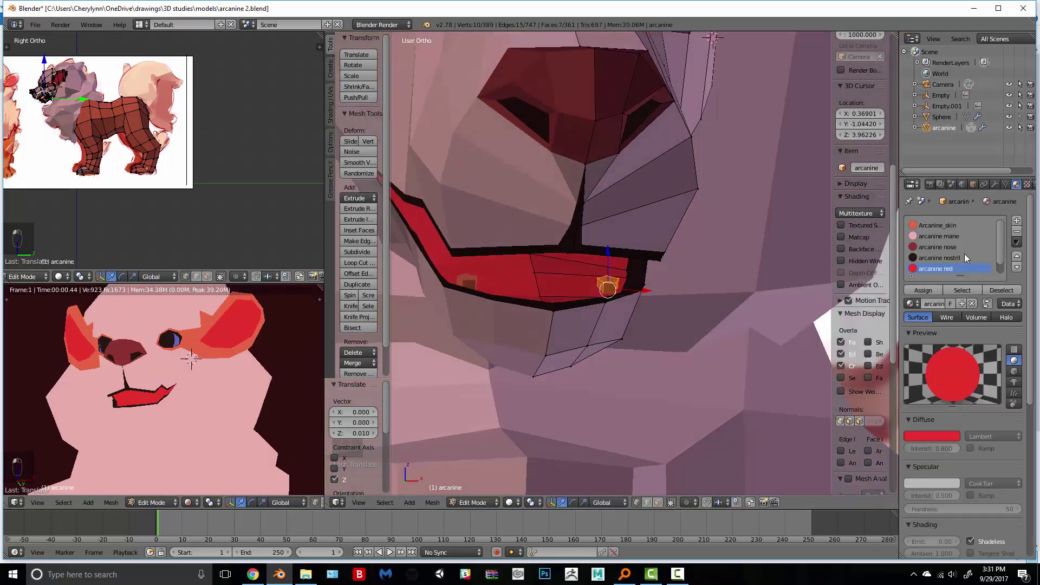
{"action": "left_click", "coordinate": [933, 236]}
{"action": "left_click", "coordinate": [921, 289]}
Step: Taper the tooth by shrinking its top face, and raise the whole linked tooth slightly
{"action": "scroll", "coordinate": [633, 466], "scroll_direction": "up", "scroll_amount": 3}
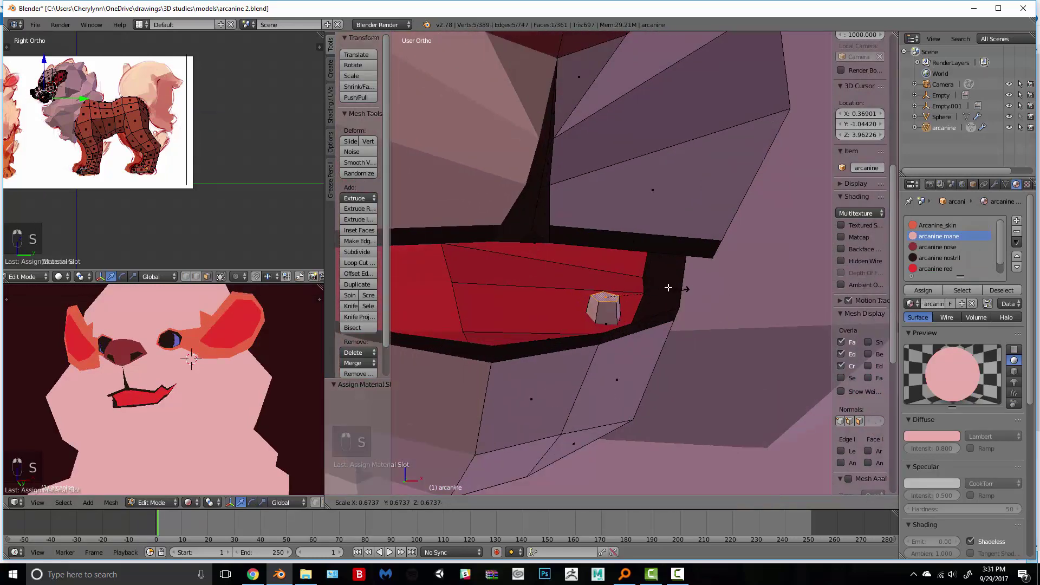
{"action": "left_click", "coordinate": [608, 310]}
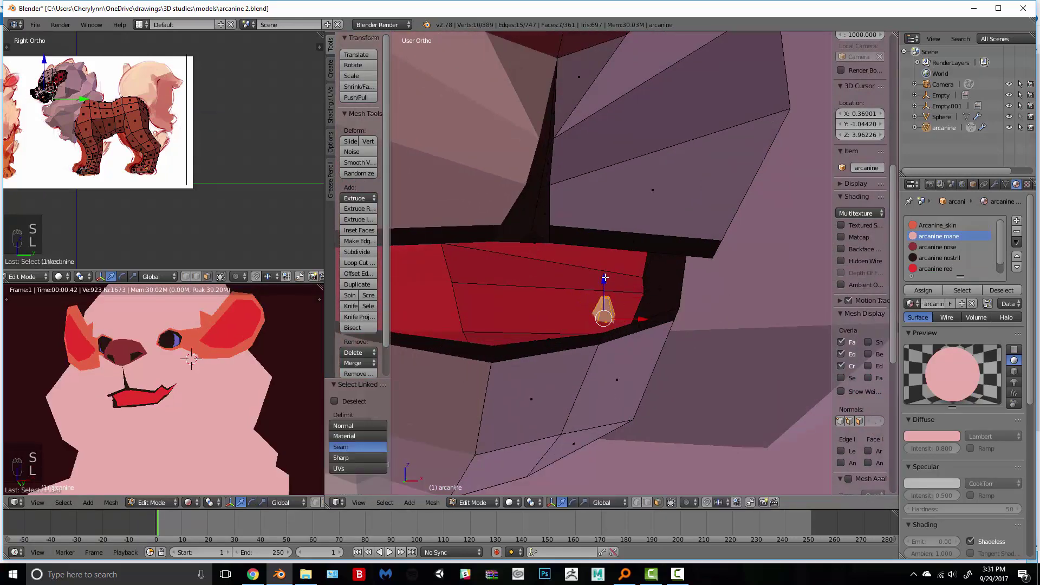
{"action": "left_click_drag", "start_coordinate": [605, 277], "coordinate": [606, 265]}
Step: Enlarge the lower tooth and move it toward the corner of the mouth, scaling it by about 1.385
{"action": "key", "text": "s"}
{"action": "left_click", "coordinate": [716, 265]}
{"action": "left_click_drag", "start_coordinate": [651, 307], "coordinate": [688, 299]}
{"action": "key", "text": "s"}
{"action": "key", "text": "s"}
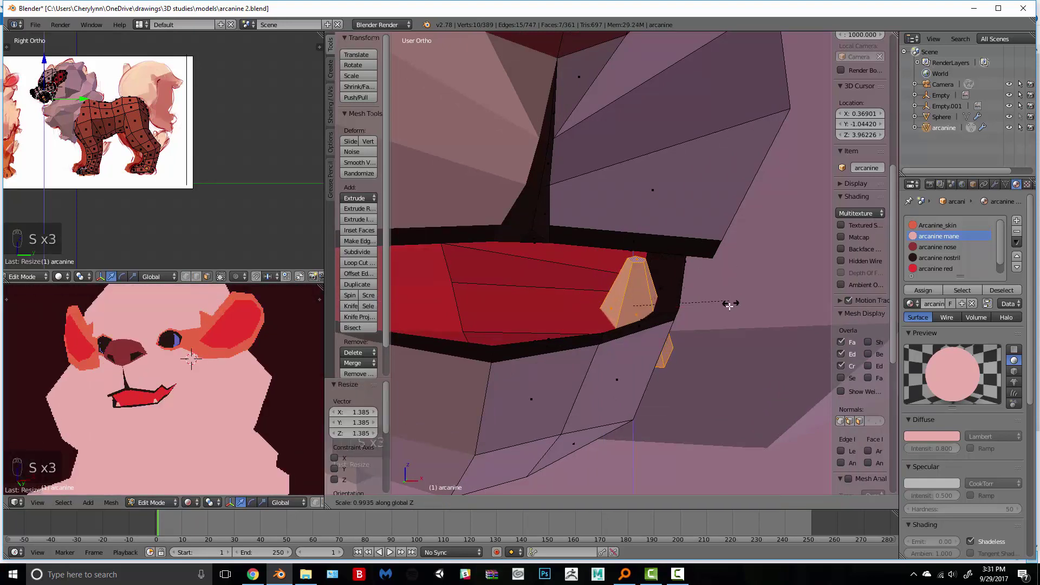
{"action": "key", "text": "ctrl+z"}
Step: Tilt the lower tooth outward and move it by about (0, -0.001, 0.011)
{"action": "key", "text": "r"}
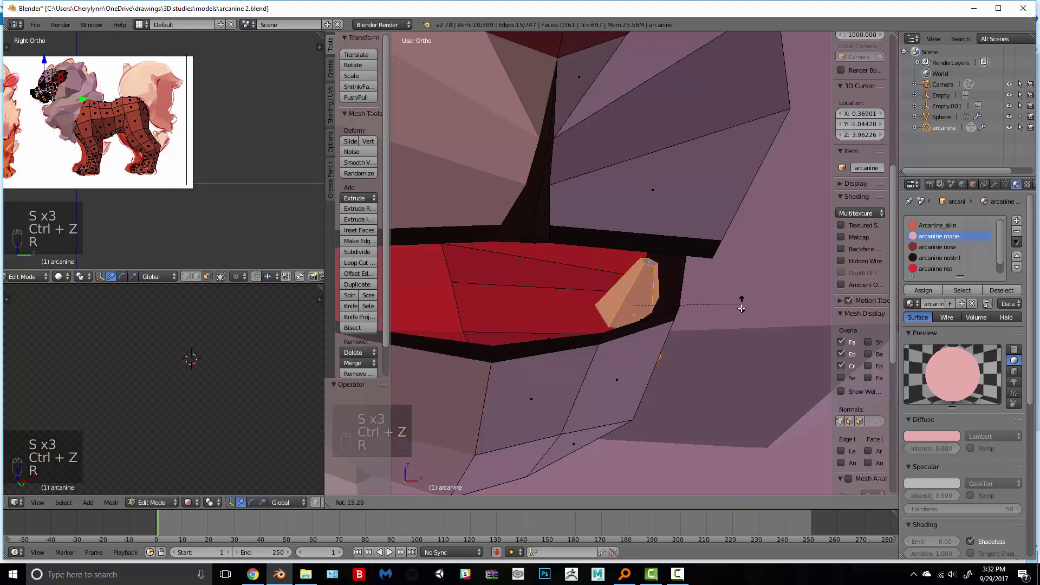
{"action": "left_click", "coordinate": [723, 309]}
{"action": "key", "text": "g"}
{"action": "left_click", "coordinate": [717, 293]}
{"action": "middle_click_drag", "start_coordinate": [652, 279], "coordinate": [649, 247]}
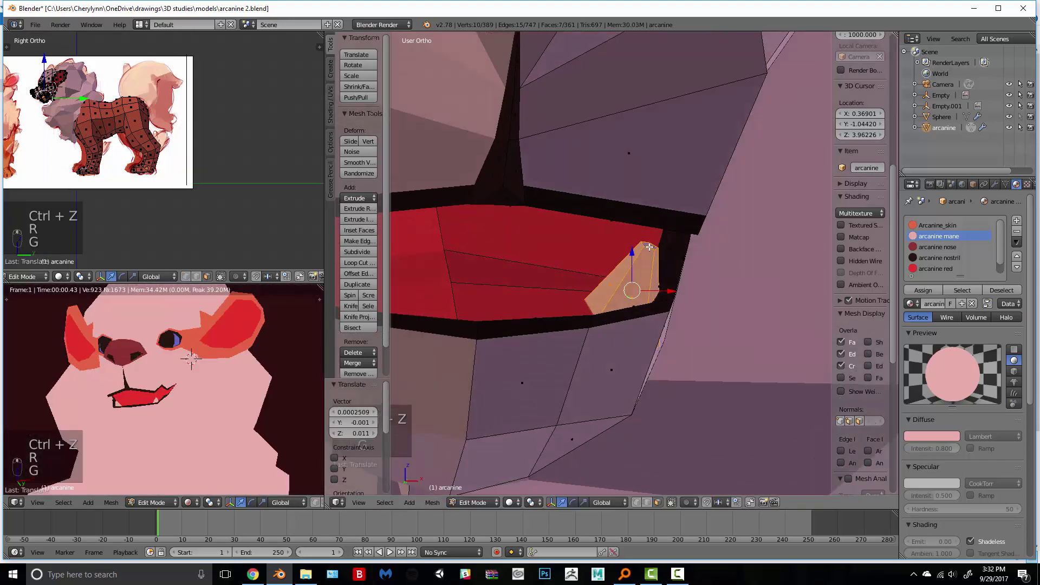
Step: Narrow the lower tooth's tip and shift it by about (0.010, -0.003, 0.010), plus (0, -0.034, 0.009) in the right side view
{"action": "key", "text": "s"}
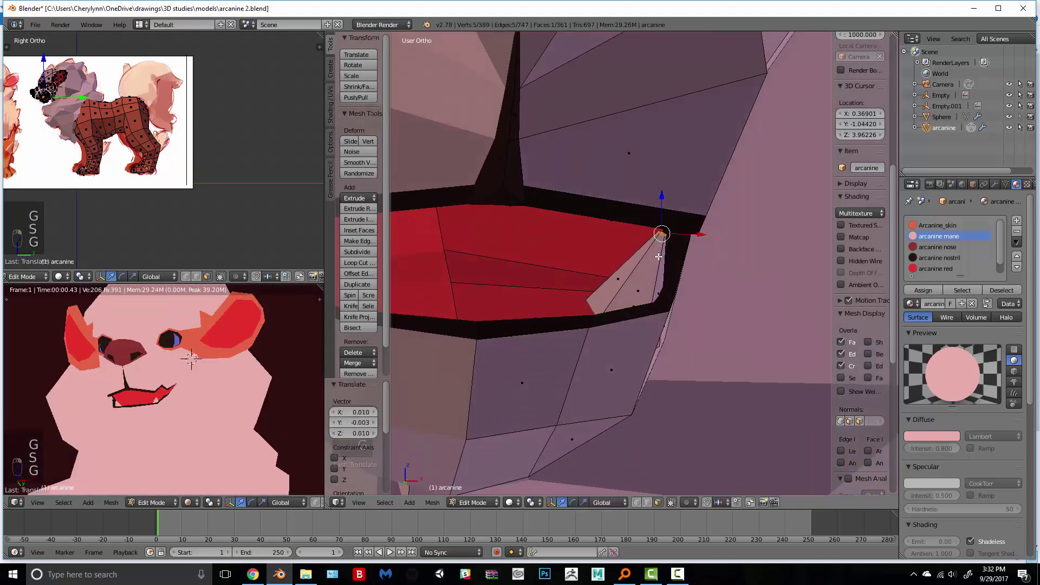
{"action": "scroll", "coordinate": [103, 440], "scroll_direction": "up", "scroll_amount": 5}
{"action": "key", "text": "KP_3"}
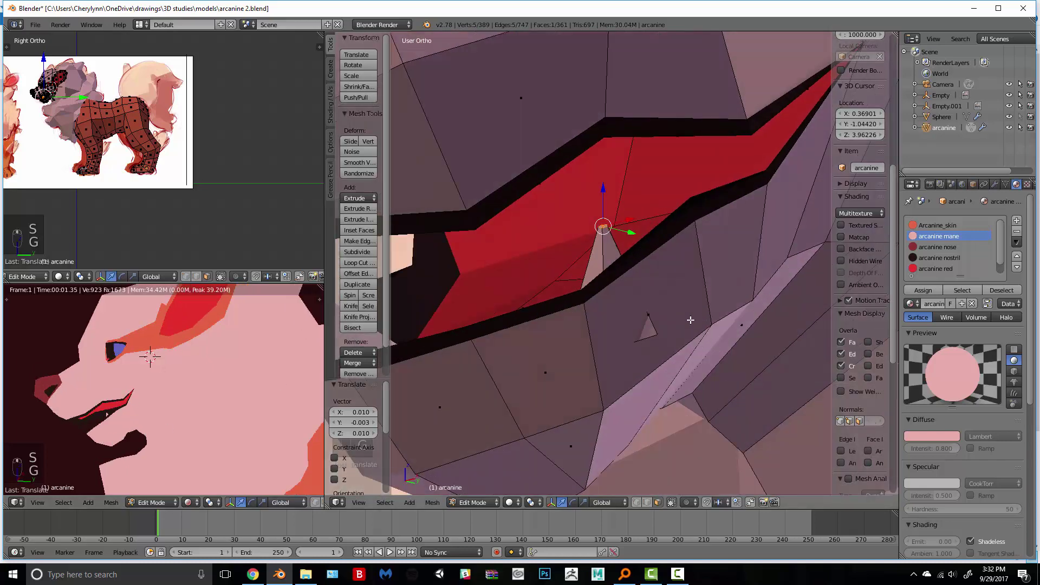
{"action": "key", "text": "g"}
{"action": "left_click", "coordinate": [562, 260]}
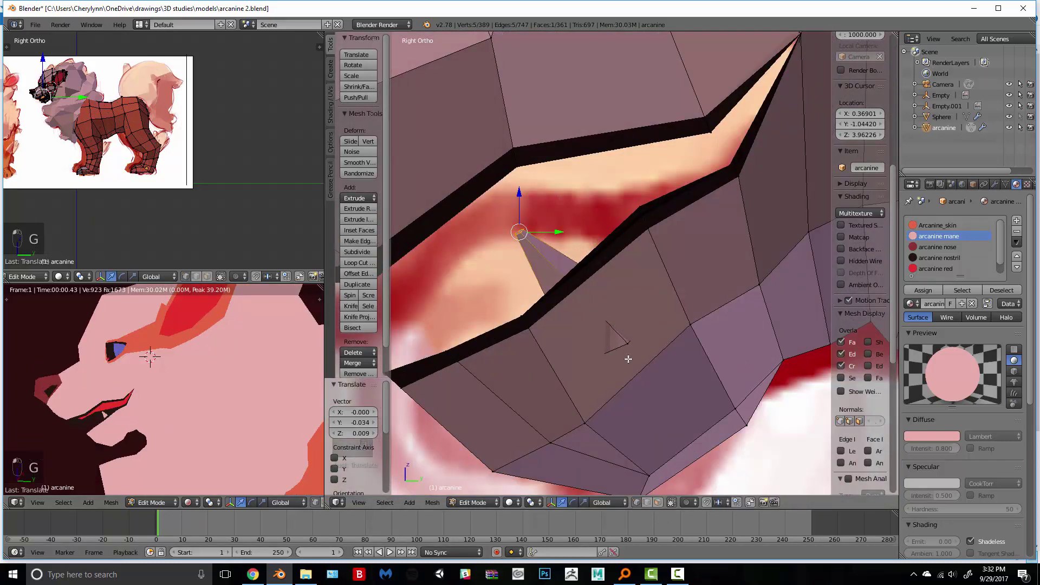
Step: Scale the lower tooth's base face to 0.850 and move it by about (-0.010, -0.006, 0.008)
{"action": "key", "text": "z"}
{"action": "middle_click_drag", "start_coordinate": [612, 351], "coordinate": [705, 368]}
{"action": "key", "text": "s"}
{"action": "left_click", "coordinate": [687, 361]}
{"action": "key", "text": "g"}
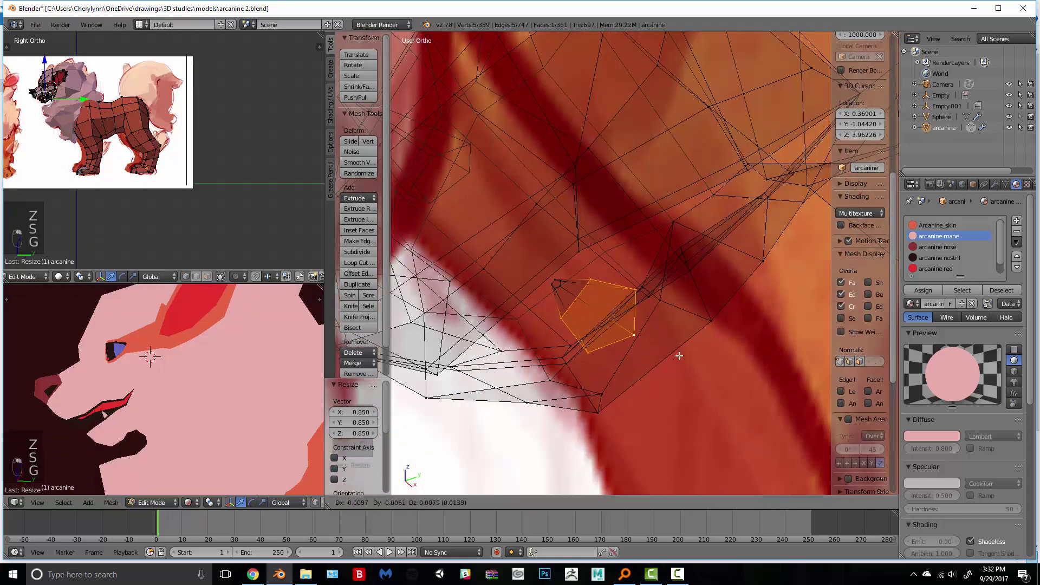
{"action": "left_click", "coordinate": [677, 355]}
{"action": "key", "text": "z"}
{"action": "middle_click_drag", "start_coordinate": [662, 318], "coordinate": [566, 261]}
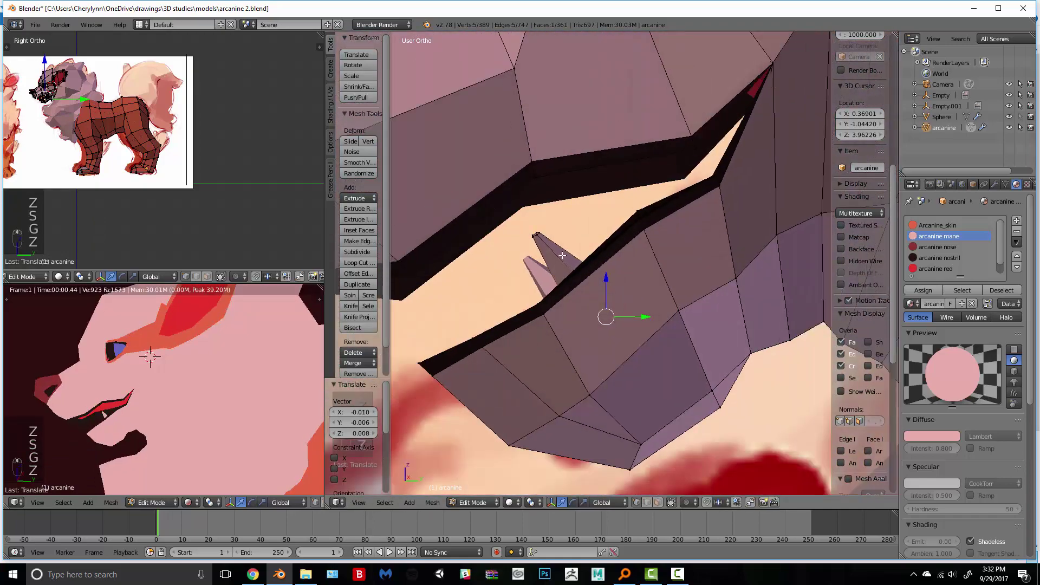
Step: Select the whole linked lower tooth, reposition it forward along the lip, rotate it, and shift it by about (-0.018, -0.006, 0.013)
{"action": "right_click", "coordinate": [533, 239]}
{"action": "key", "text": "KP_2"}
{"action": "key", "text": "KP_3"}
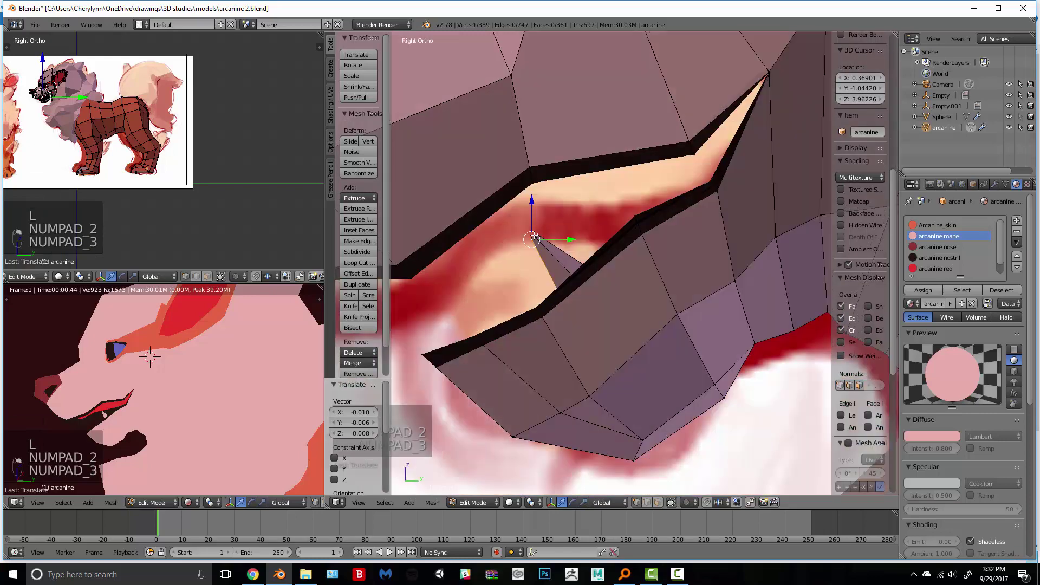
{"action": "key", "text": "l"}
{"action": "key", "text": "g"}
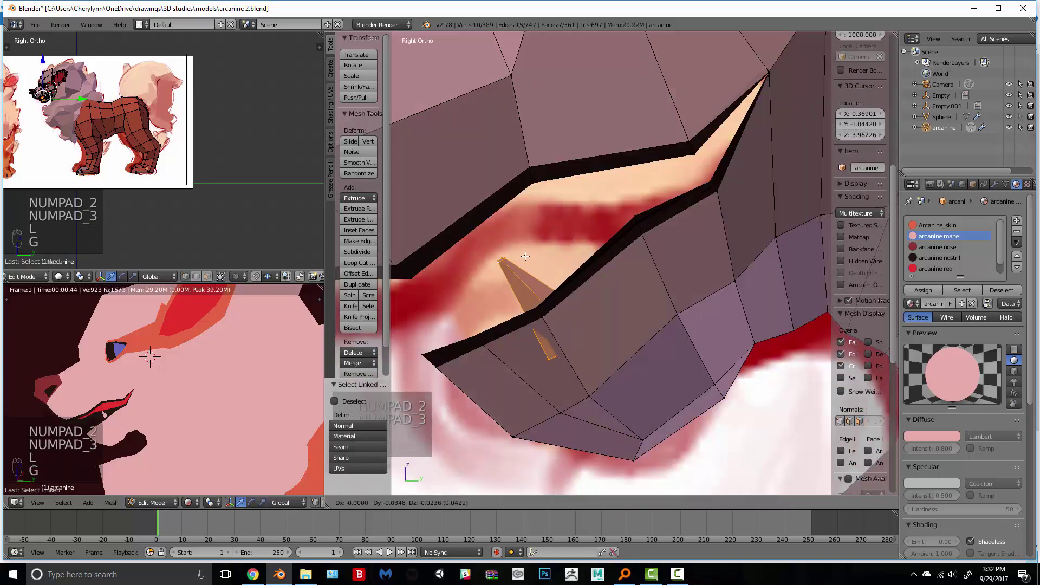
{"action": "left_click", "coordinate": [533, 251]}
{"action": "key", "text": "r"}
{"action": "middle_click_drag", "start_coordinate": [533, 251], "coordinate": [555, 286]}
{"action": "left_click", "coordinate": [625, 338]}
{"action": "key", "text": "g"}
{"action": "left_click", "coordinate": [612, 323]}
{"action": "key", "text": "KP_3"}
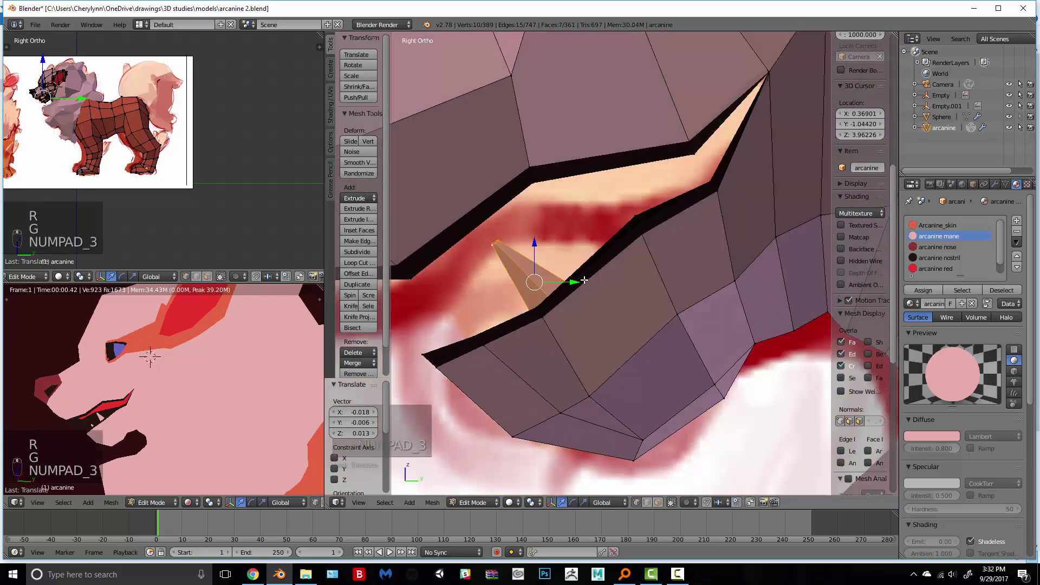
Step: Duplicate the lower tooth, rotate the copy 180° about X, and move it about (0, -0.025, 0.079) to the upper lip
{"action": "key", "text": "shift+d"}
{"action": "right_click", "coordinate": [652, 297]}
{"action": "type", "text": "rx"}
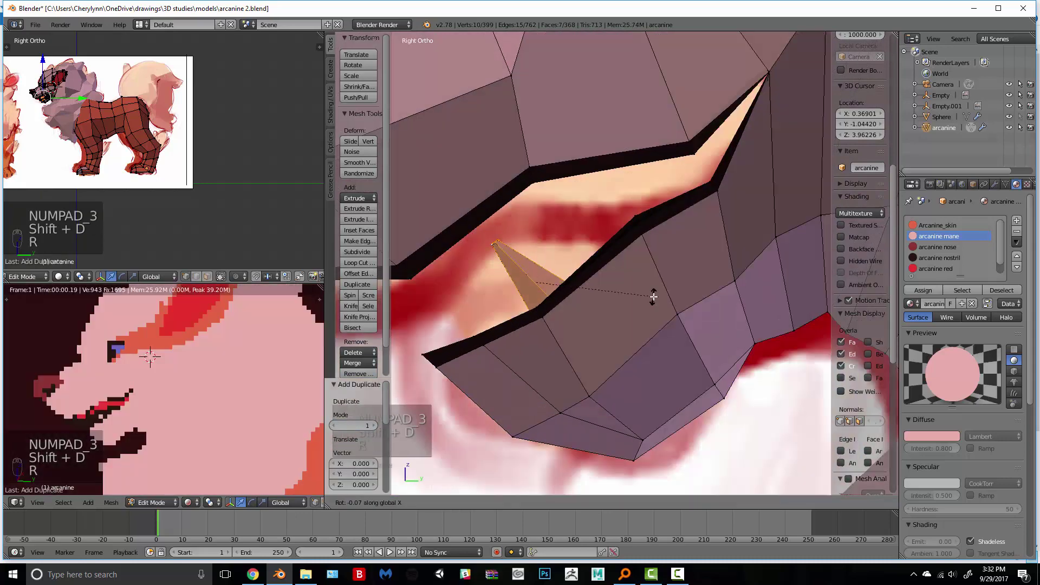
{"action": "type", "text": "180"}
{"action": "key", "text": "Return"}
{"action": "key", "text": "g"}
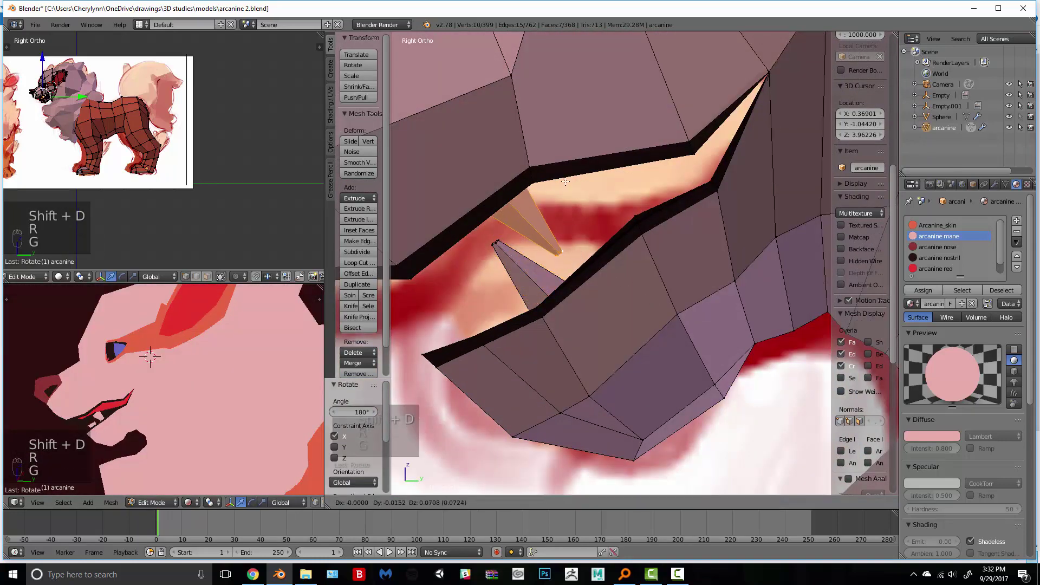
{"action": "left_click", "coordinate": [501, 222]}
Step: Rotate the upper tooth about the Z axis, nudge it into place, and enlarge it by about 1.14
{"action": "middle_click_drag", "start_coordinate": [501, 222], "coordinate": [608, 181]}
{"action": "key", "text": "r"}
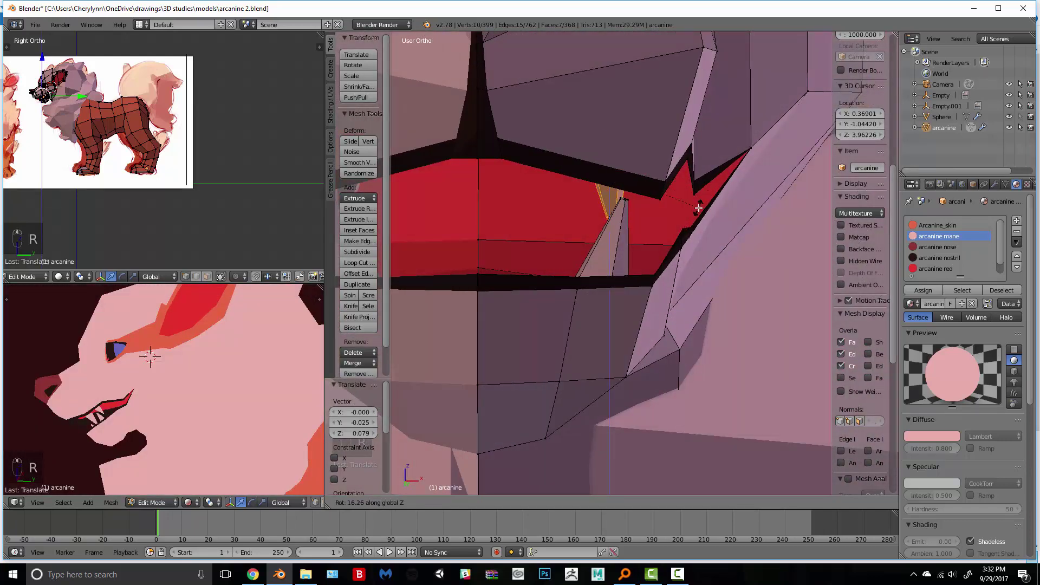
{"action": "middle_click_drag", "start_coordinate": [731, 204], "coordinate": [600, 242]}
{"action": "key", "text": "g"}
{"action": "left_click", "coordinate": [610, 237]}
{"action": "key", "text": "s"}
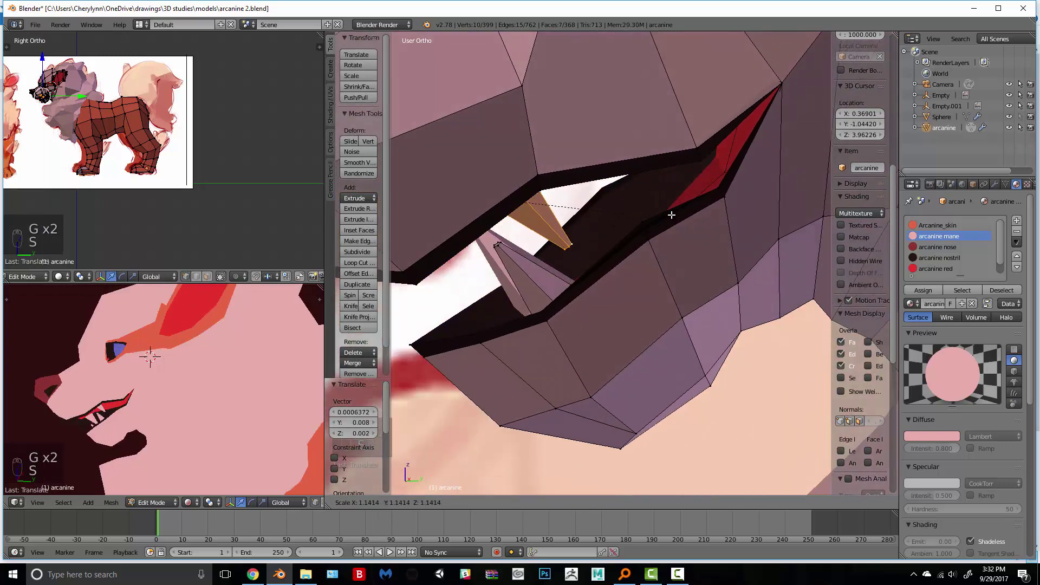
{"action": "left_click", "coordinate": [671, 217]}
Step: Move only the upper tooth's tip vertices by about (0.002, 0.014, -0.010)
{"action": "key", "text": "a"}
{"action": "key", "text": "z"}
{"action": "key", "text": "b"}
{"action": "left_click_drag", "start_coordinate": [554, 231], "coordinate": [592, 261]}
{"action": "key", "text": "g"}
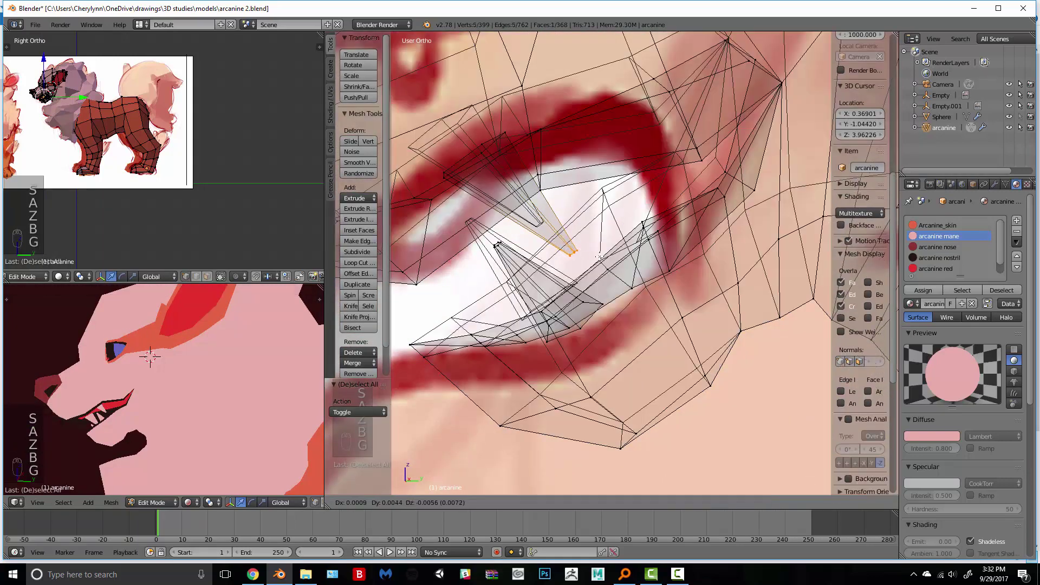
{"action": "left_click", "coordinate": [600, 257]}
{"action": "key", "text": "z"}
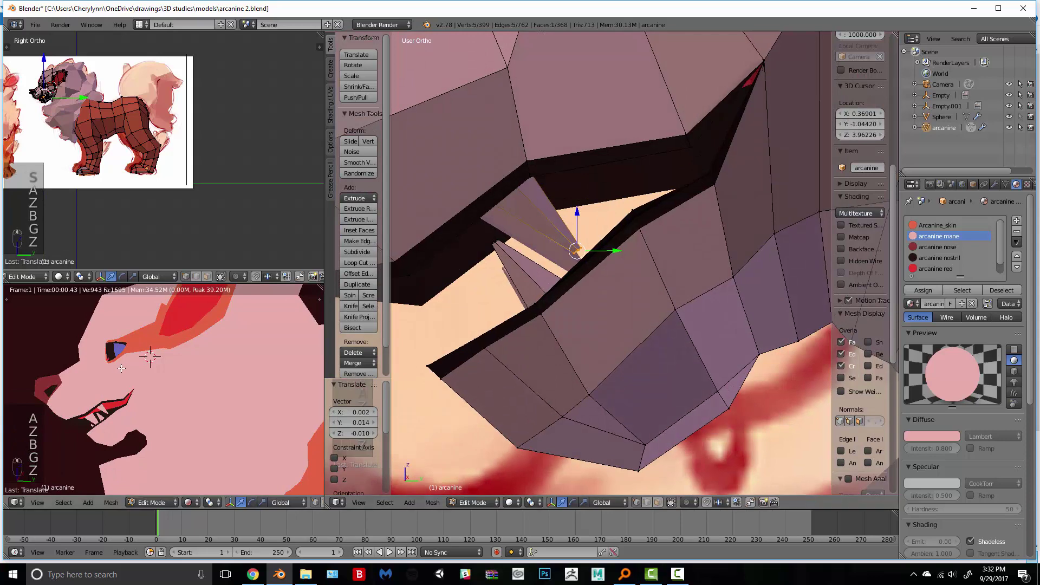
Step: In the front view, move the upper tooth's base face outward and widen it along X by 1.132
{"action": "middle_click_drag", "start_coordinate": [121, 368], "coordinate": [260, 365]}
{"action": "key", "text": "KP_1"}
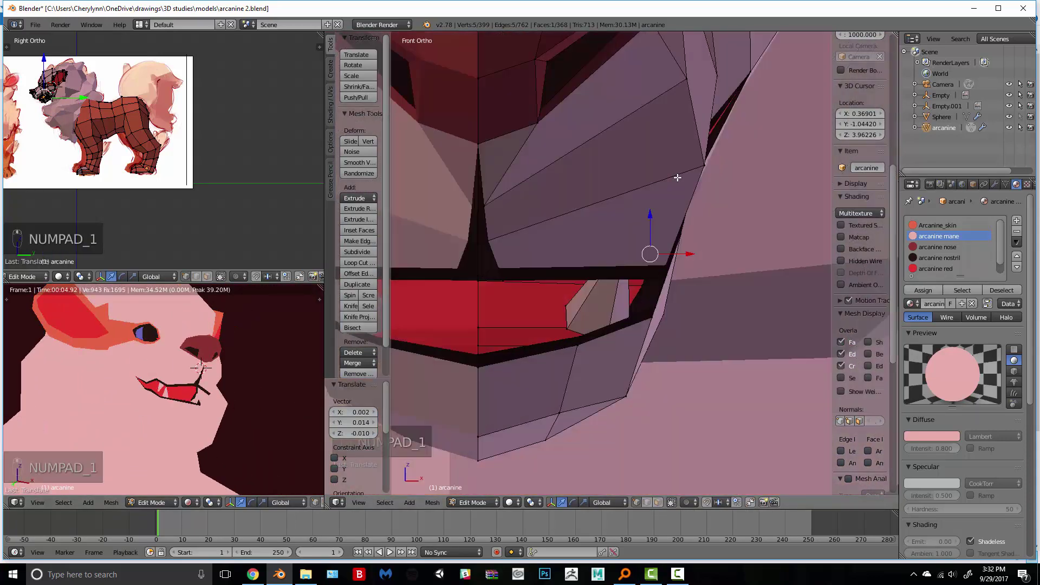
{"action": "key", "text": "z"}
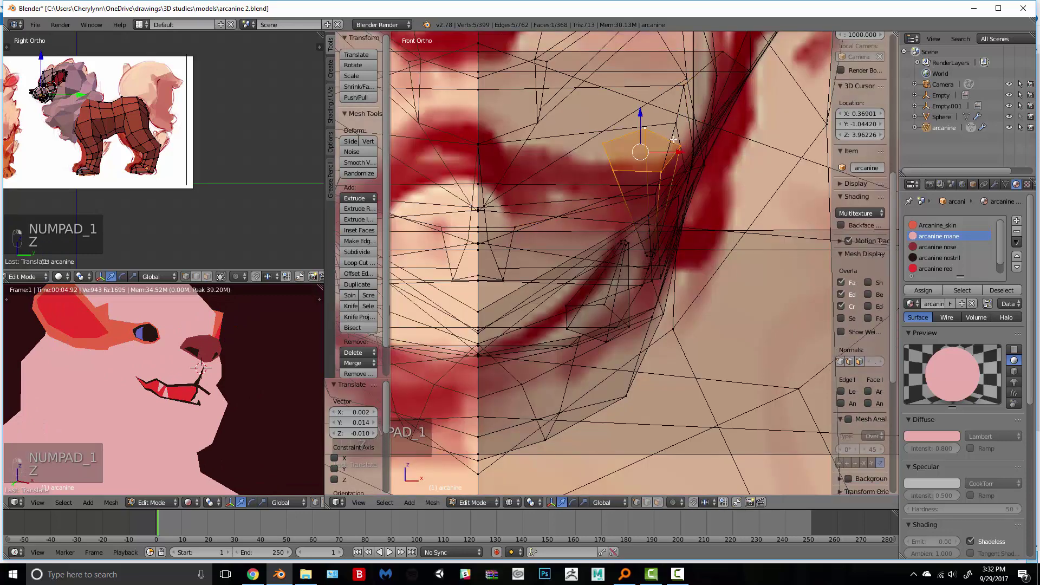
{"action": "key", "text": "g"}
{"action": "left_click", "coordinate": [689, 138]}
{"action": "key", "text": "s"}
{"action": "key", "text": "x"}
{"action": "left_click", "coordinate": [717, 149]}
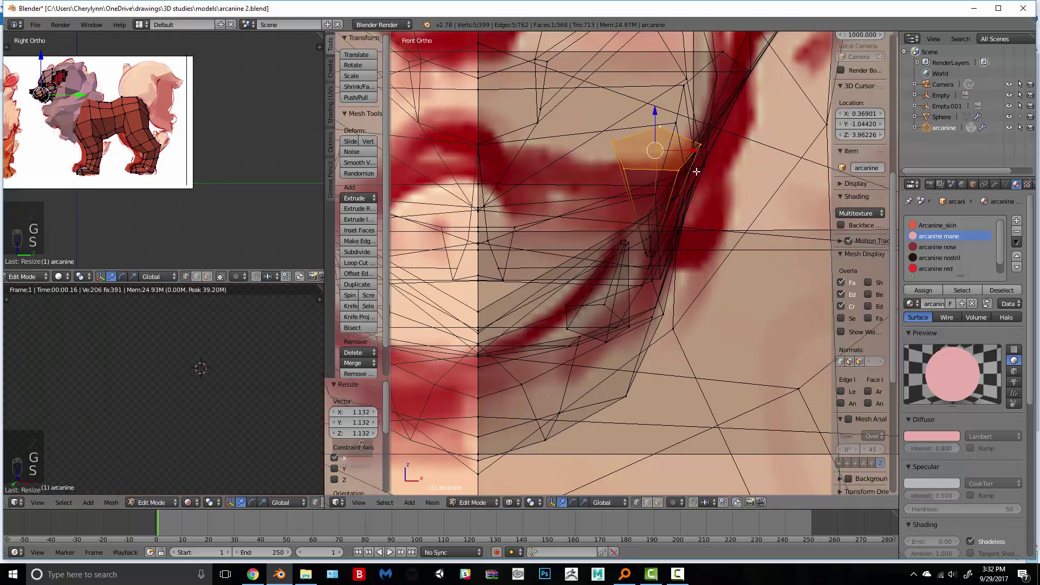
Step: Shift the upper tooth's tip vertices by about (-0.008, 0, 0.004) in the front view
{"action": "key", "text": "a"}
{"action": "key", "text": "b"}
{"action": "left_click_drag", "start_coordinate": [657, 262], "coordinate": [641, 245]}
{"action": "key", "text": "g"}
{"action": "left_click", "coordinate": [656, 214]}
{"action": "key", "text": "z"}
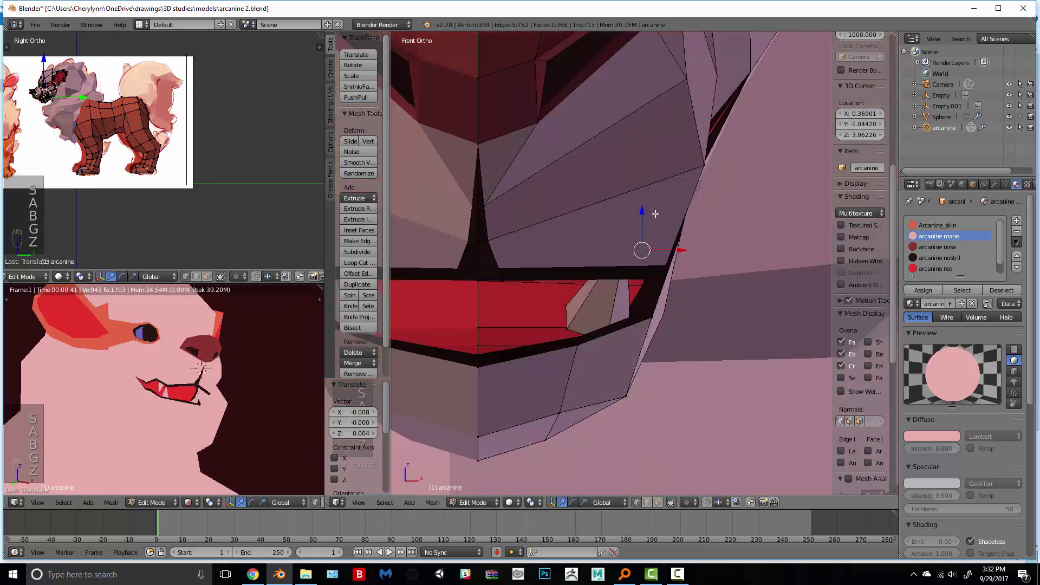
Step: Add a loop cut around the middle of the upper tooth and move the new loop slightly outward
{"action": "middle_click_drag", "start_coordinate": [655, 214], "coordinate": [653, 192]}
{"action": "key", "text": "ctrl+r"}
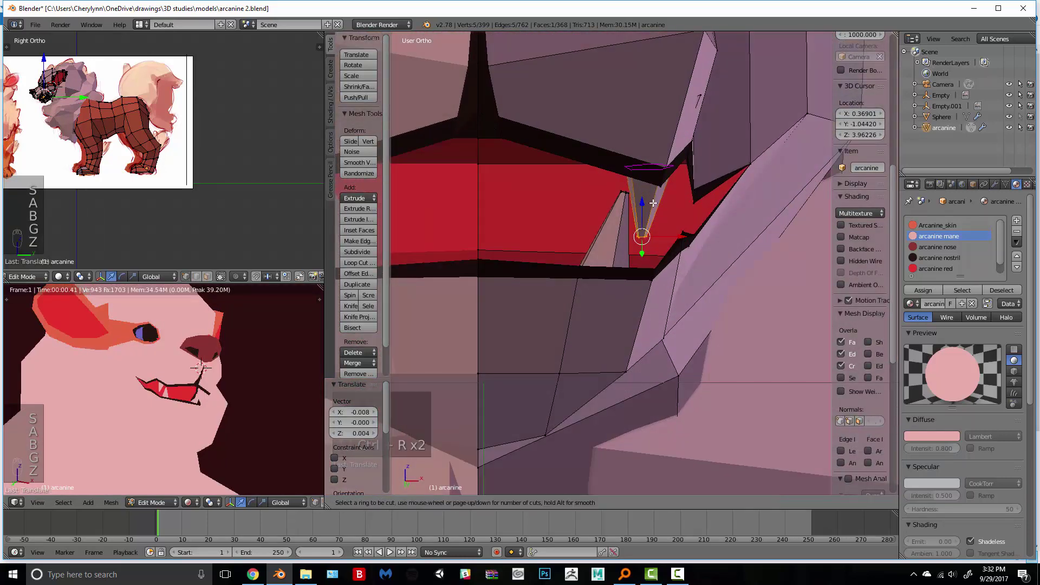
{"action": "left_click", "coordinate": [655, 200]}
{"action": "left_click", "coordinate": [659, 213]}
{"action": "key", "text": "g"}
{"action": "left_click", "coordinate": [666, 215]}
{"action": "key", "text": "a"}
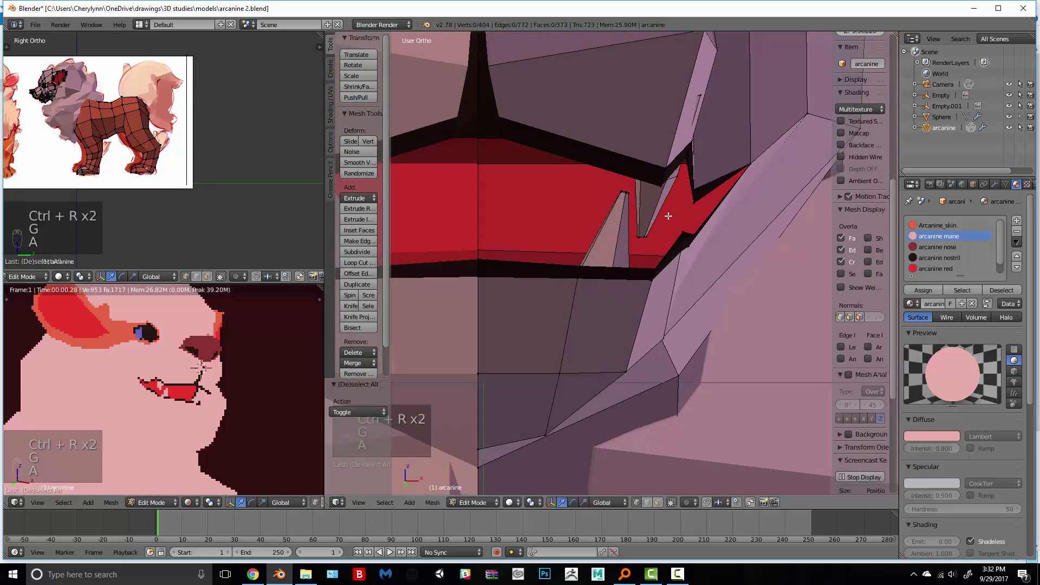
Step: Select the whole linked upper tooth and move it about -0.002 along X
{"action": "key", "text": "a"}
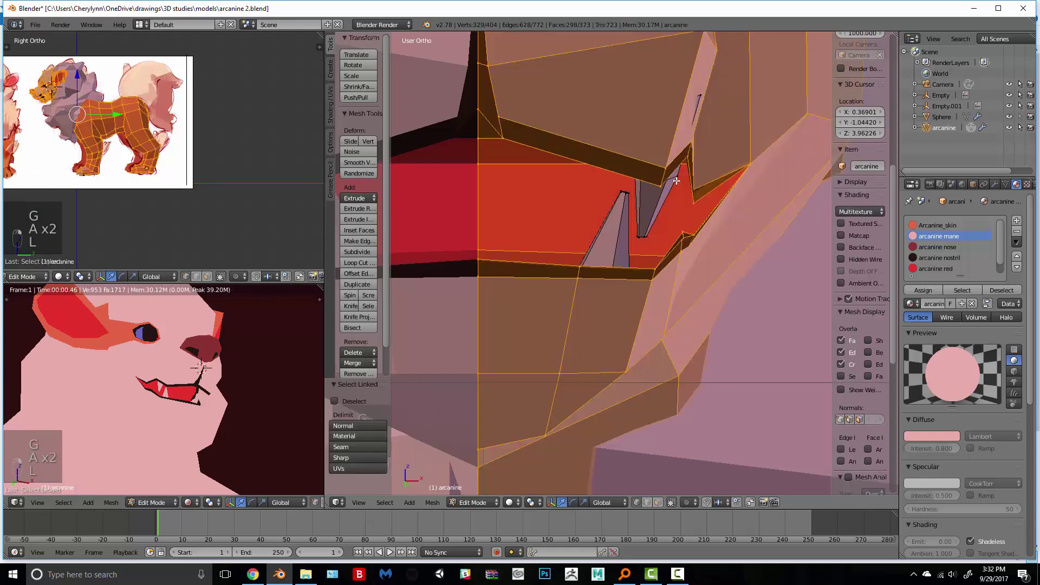
{"action": "key", "text": "l"}
{"action": "key", "text": "l"}
{"action": "key", "text": "g"}
{"action": "key", "text": "x"}
{"action": "left_click", "coordinate": [676, 166]}
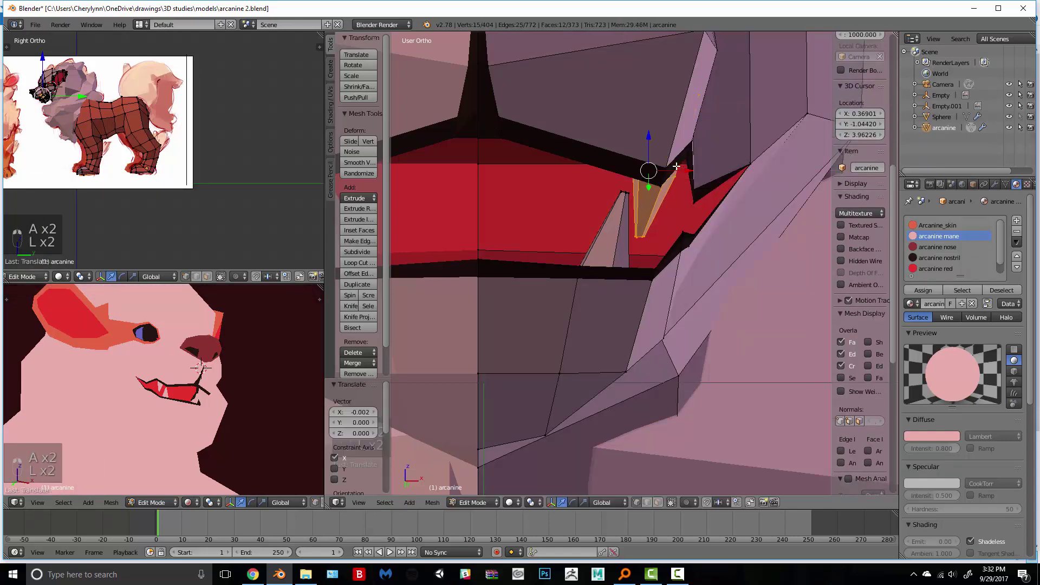
Step: Sharpen the upper tooth by scaling down its tip vertices
{"action": "key", "text": "a"}
{"action": "key", "text": "z"}
{"action": "key", "text": "b"}
{"action": "left_click_drag", "start_coordinate": [631, 227], "coordinate": [651, 243]}
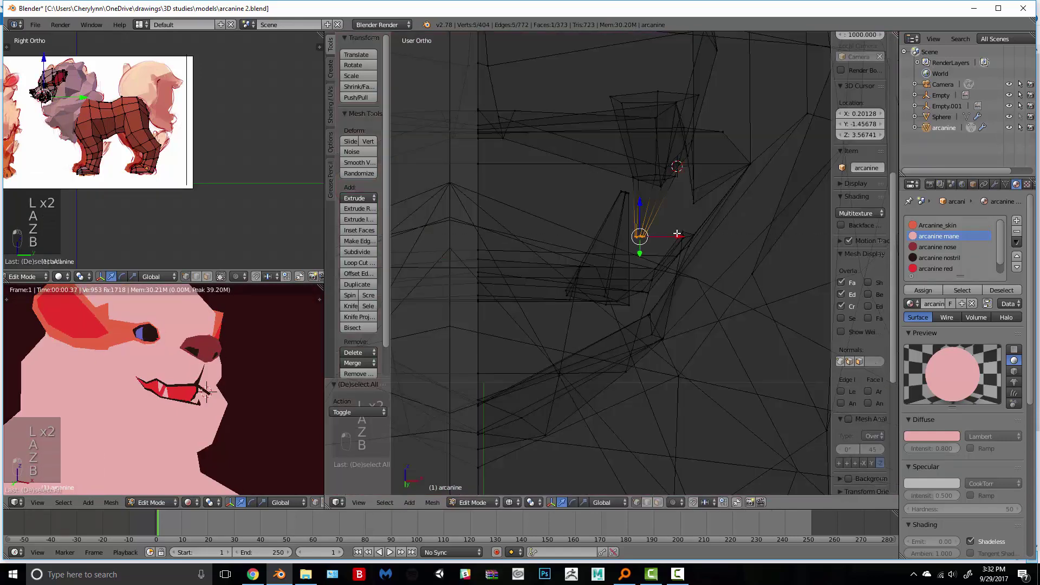
{"action": "key", "text": "s"}
{"action": "left_click", "coordinate": [660, 231]}
Step: Sharpen the lower tooth by scaling down its tip vertices
{"action": "key", "text": "a"}
{"action": "key", "text": "b"}
{"action": "key", "text": "b"}
{"action": "left_click_drag", "start_coordinate": [613, 183], "coordinate": [638, 200]}
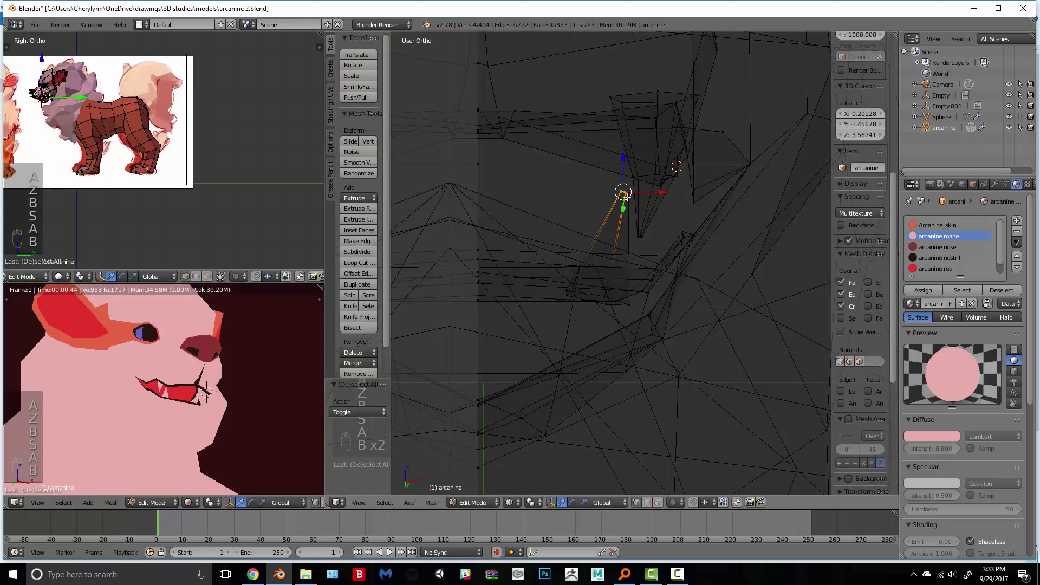
{"action": "key", "text": "s"}
{"action": "left_click", "coordinate": [664, 194]}
Step: Add a loop cut around the lower tooth, slide it into place, and scale the loop by 1.153
{"action": "key", "text": "ctrl+r"}
{"action": "left_click", "coordinate": [623, 245]}
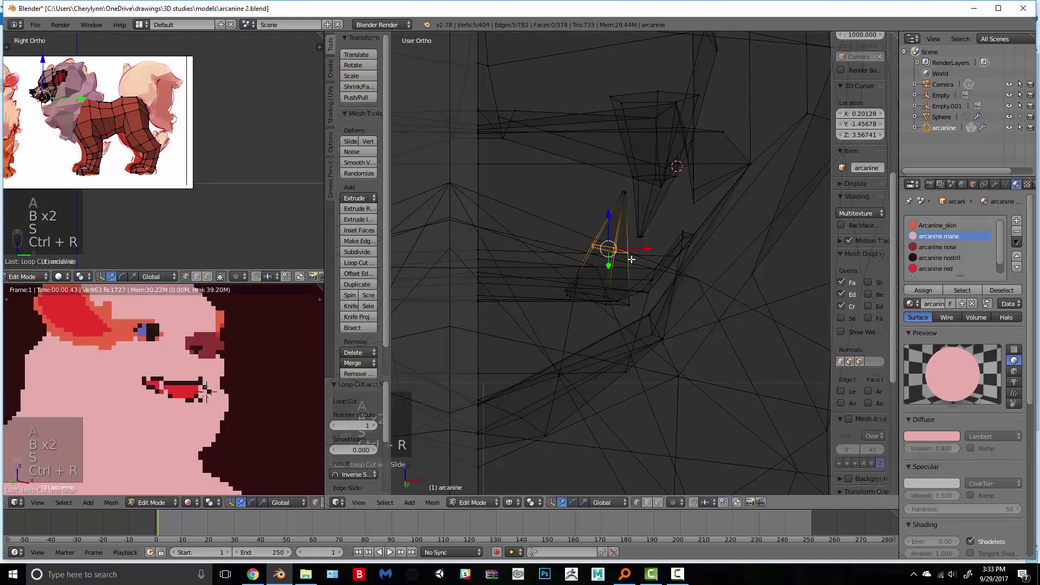
{"action": "left_click", "coordinate": [650, 248]}
{"action": "key", "text": "s"}
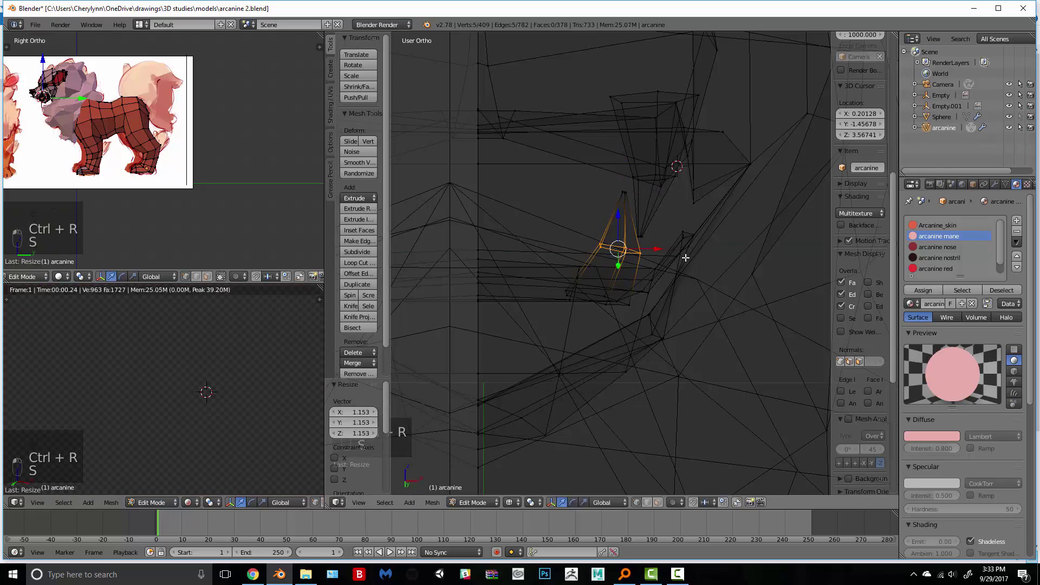
{"action": "key", "text": "z"}
Step: Examine both teeth and the open mouth from the side and front, in the mesh and the rendered preview
{"action": "middle_click_drag", "start_coordinate": [685, 258], "coordinate": [671, 276]}
{"action": "middle_click_drag", "start_coordinate": [288, 369], "coordinate": [203, 374]}
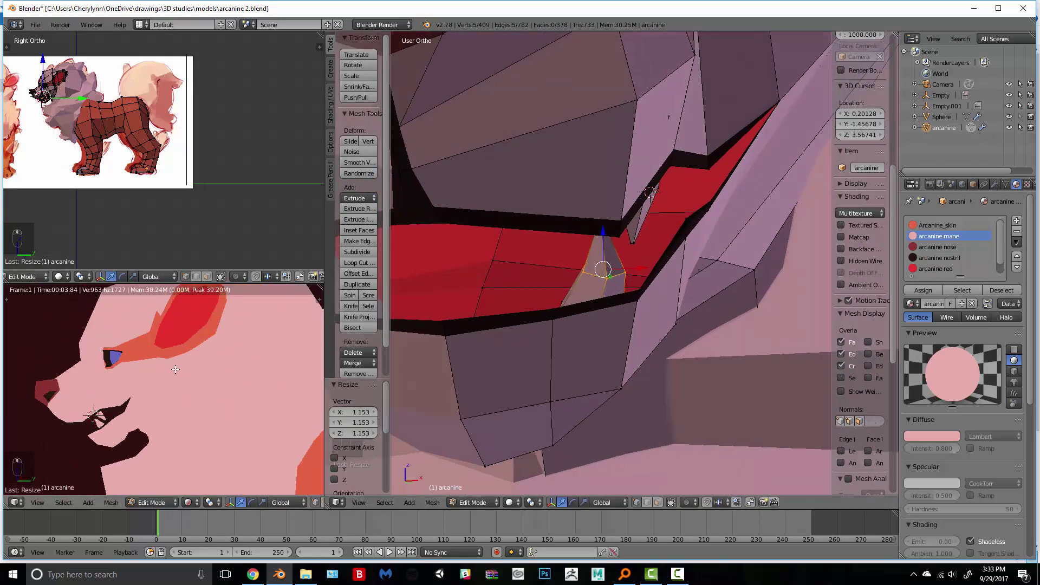
{"action": "middle_click_drag", "start_coordinate": [105, 389], "coordinate": [211, 386]}
{"action": "middle_click_drag", "start_coordinate": [697, 171], "coordinate": [721, 159]}
{"action": "scroll", "coordinate": [721, 159], "scroll_direction": "down", "scroll_amount": 1}
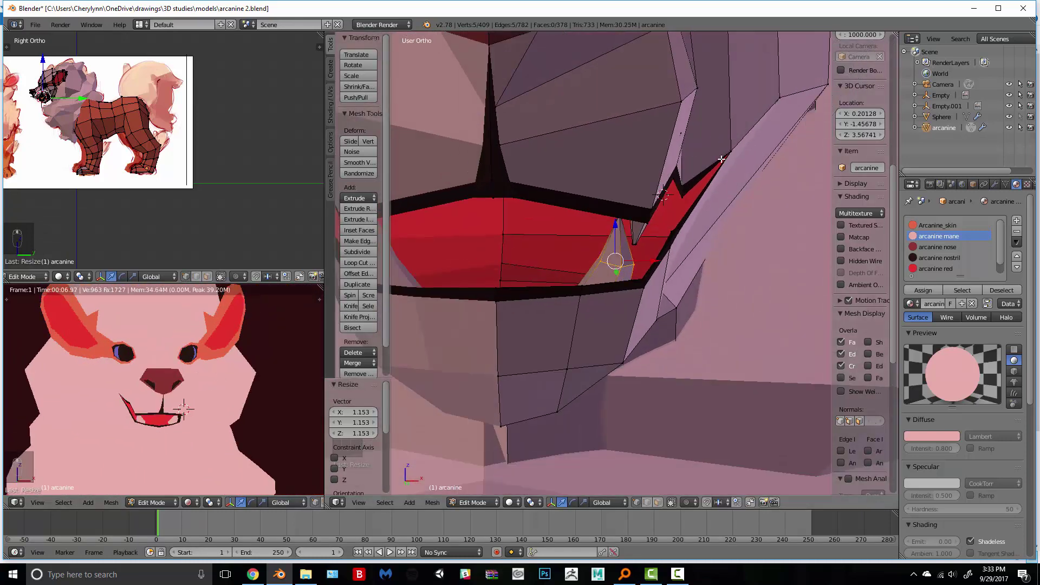
{"action": "scroll", "coordinate": [722, 157], "scroll_direction": "down", "scroll_amount": 3}
{"action": "scroll", "coordinate": [573, 175], "scroll_direction": "down", "scroll_amount": 3}
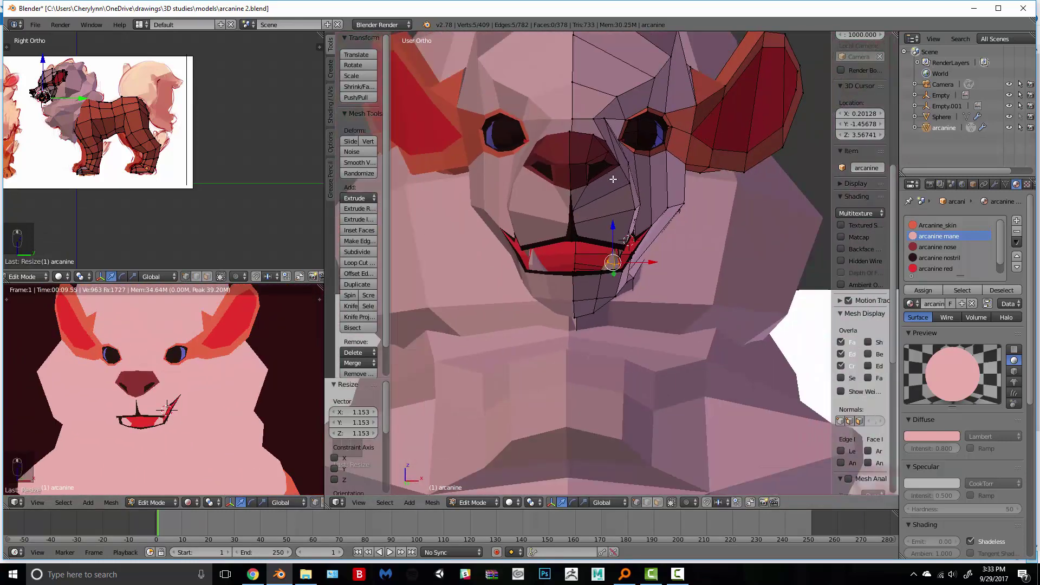
{"action": "scroll", "coordinate": [613, 178], "scroll_direction": "down", "scroll_amount": 1}
{"action": "middle_click_drag", "start_coordinate": [599, 178], "coordinate": [594, 238]}
Step: In the right side view, move the vertex on the muzzle bridge in front of the eye back toward the eye
{"action": "key", "text": "KP_3"}
{"action": "scroll", "coordinate": [588, 179], "scroll_direction": "down", "scroll_amount": 4}
{"action": "scroll", "coordinate": [594, 239], "scroll_direction": "up", "scroll_amount": 5}
{"action": "scroll", "coordinate": [549, 255], "scroll_direction": "up", "scroll_amount": 2}
{"action": "scroll", "coordinate": [546, 252], "scroll_direction": "up", "scroll_amount": 2}
{"action": "right_click", "coordinate": [474, 262]}
{"action": "key", "text": "g"}
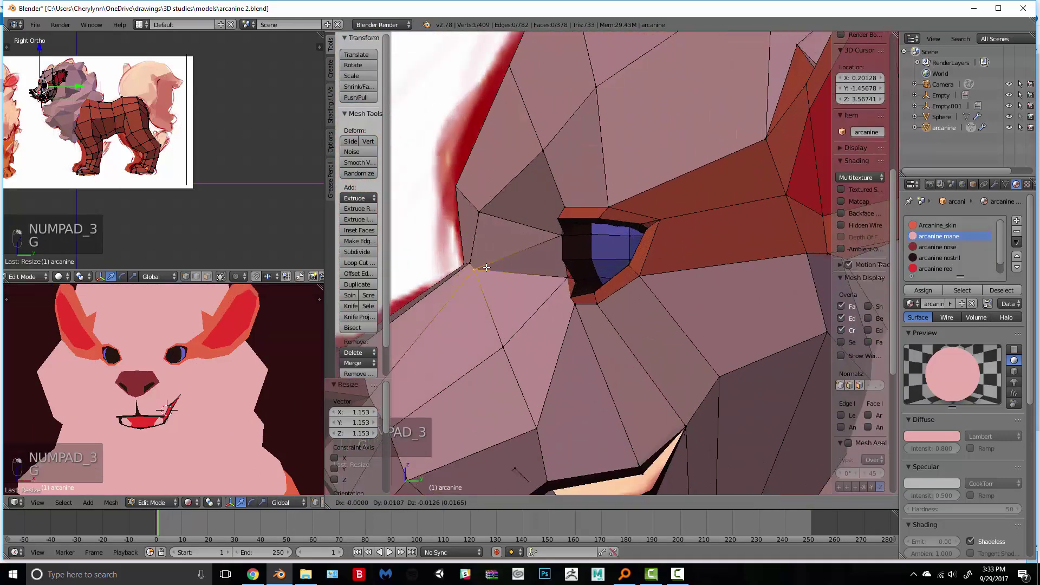
{"action": "left_click", "coordinate": [485, 263]}
{"action": "key", "text": "g"}
{"action": "left_click", "coordinate": [502, 268]}
Step: Nudge the profile vertex where the muzzle meets the forehead by about (0, -0.001, 0.002)
{"action": "key", "text": "g"}
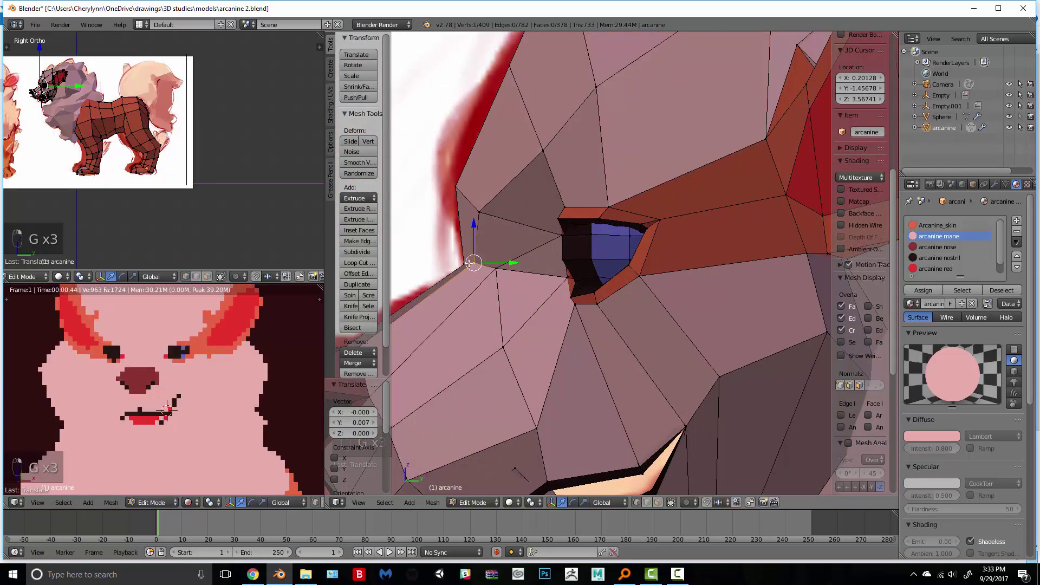
{"action": "key", "text": "g"}
{"action": "left_click", "coordinate": [223, 423]}
{"action": "scroll", "coordinate": [224, 423], "scroll_direction": "down", "scroll_amount": 4}
{"action": "middle_click_drag", "start_coordinate": [271, 376], "coordinate": [205, 350]}
{"action": "scroll", "coordinate": [542, 271], "scroll_direction": "down", "scroll_amount": 3}
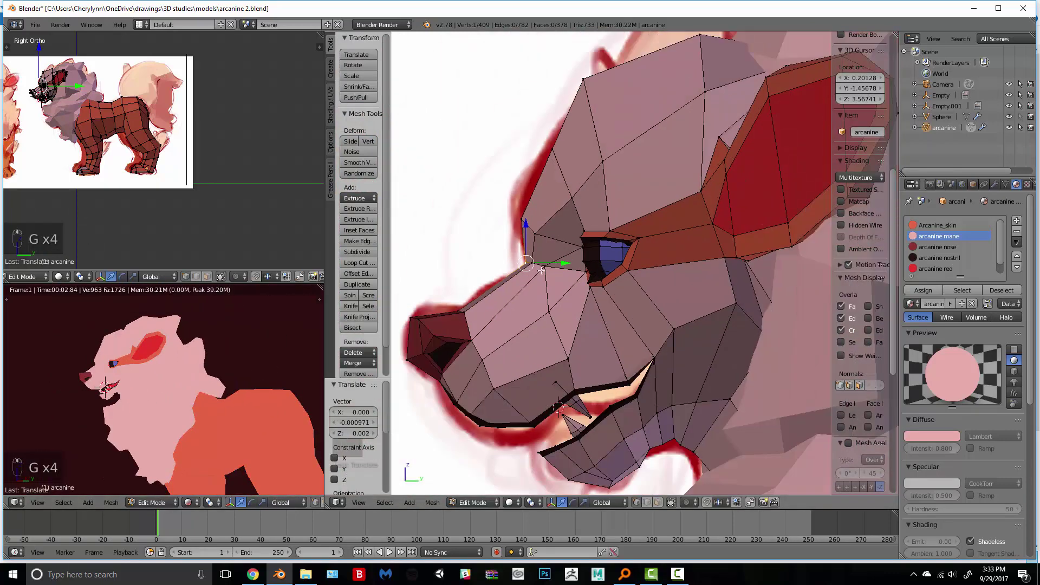
{"action": "left_click", "coordinate": [684, 570]}
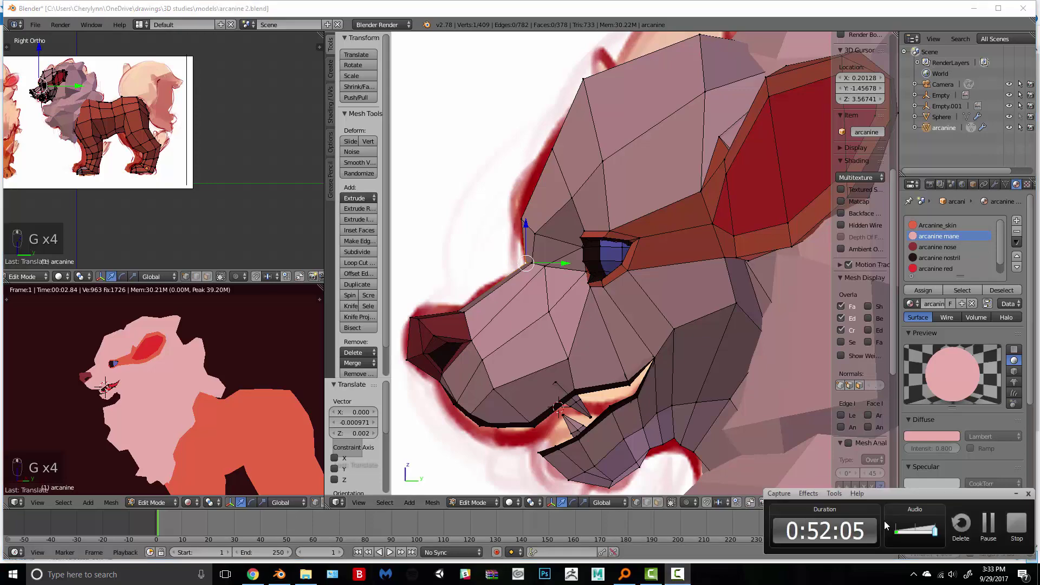